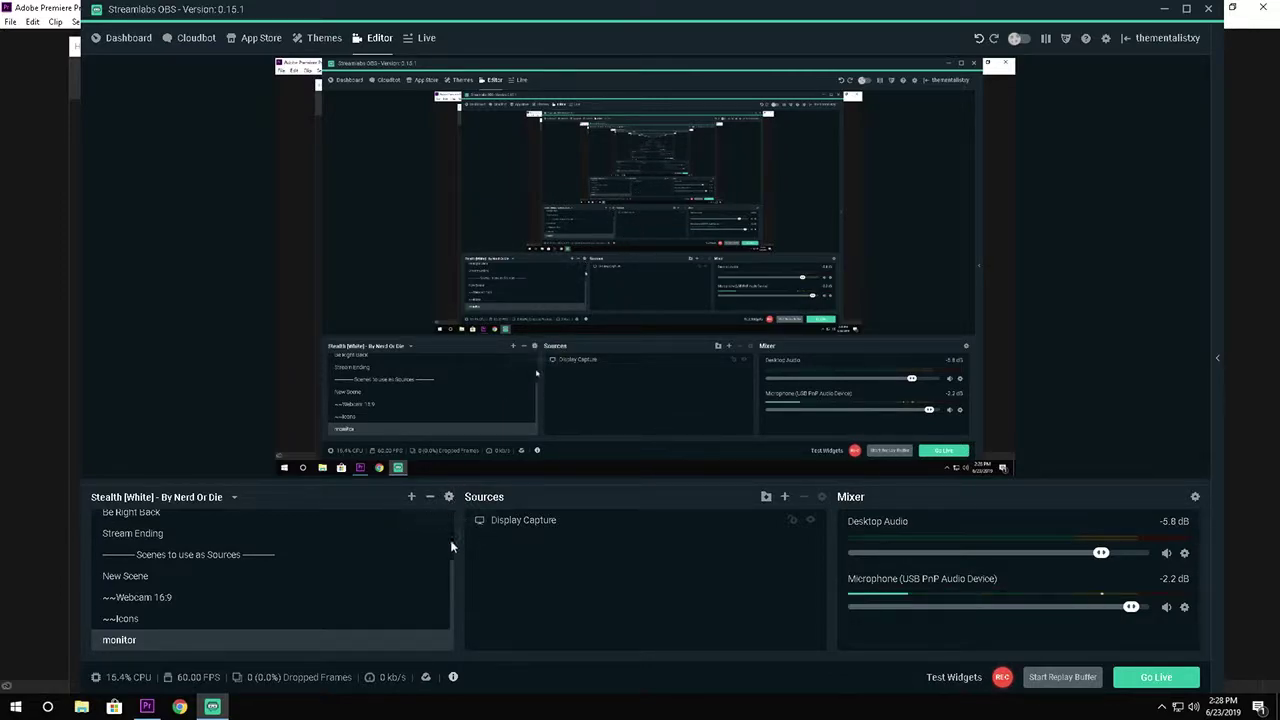
pyautogui.moveTo(452, 571); pyautogui.dragTo(447, 507)
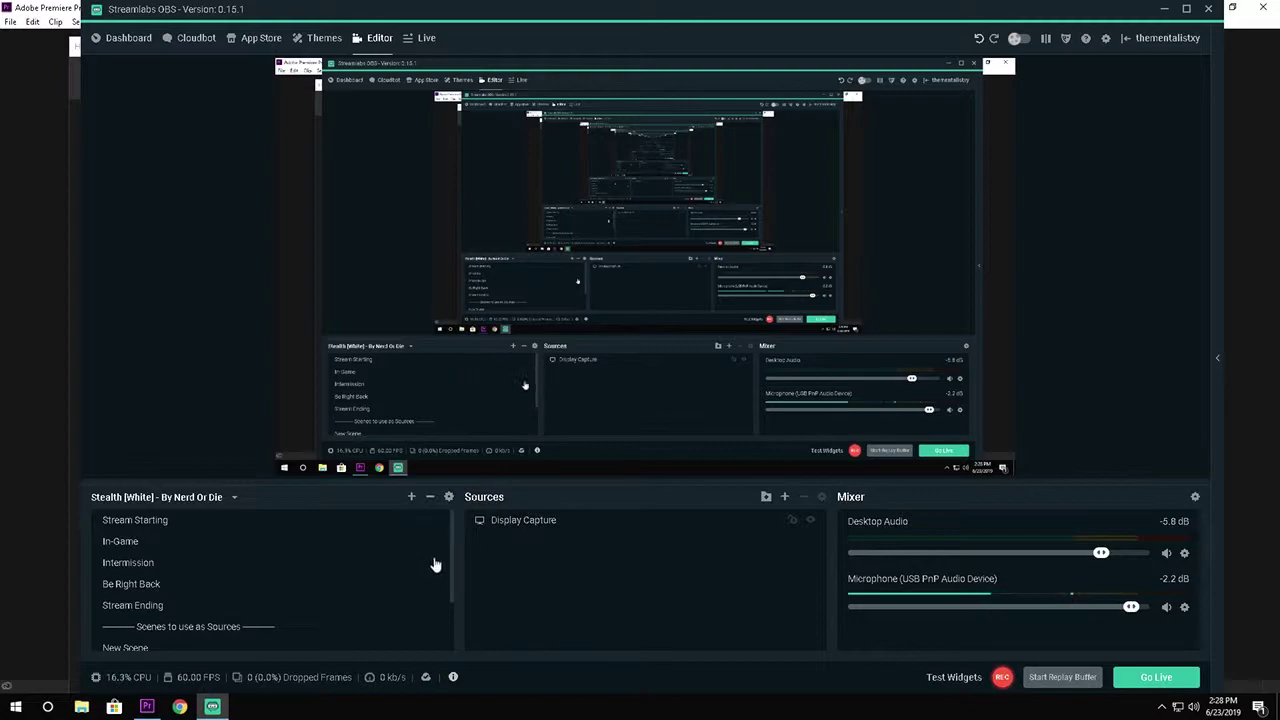
pyautogui.moveTo(451, 563); pyautogui.dragTo(450, 619)
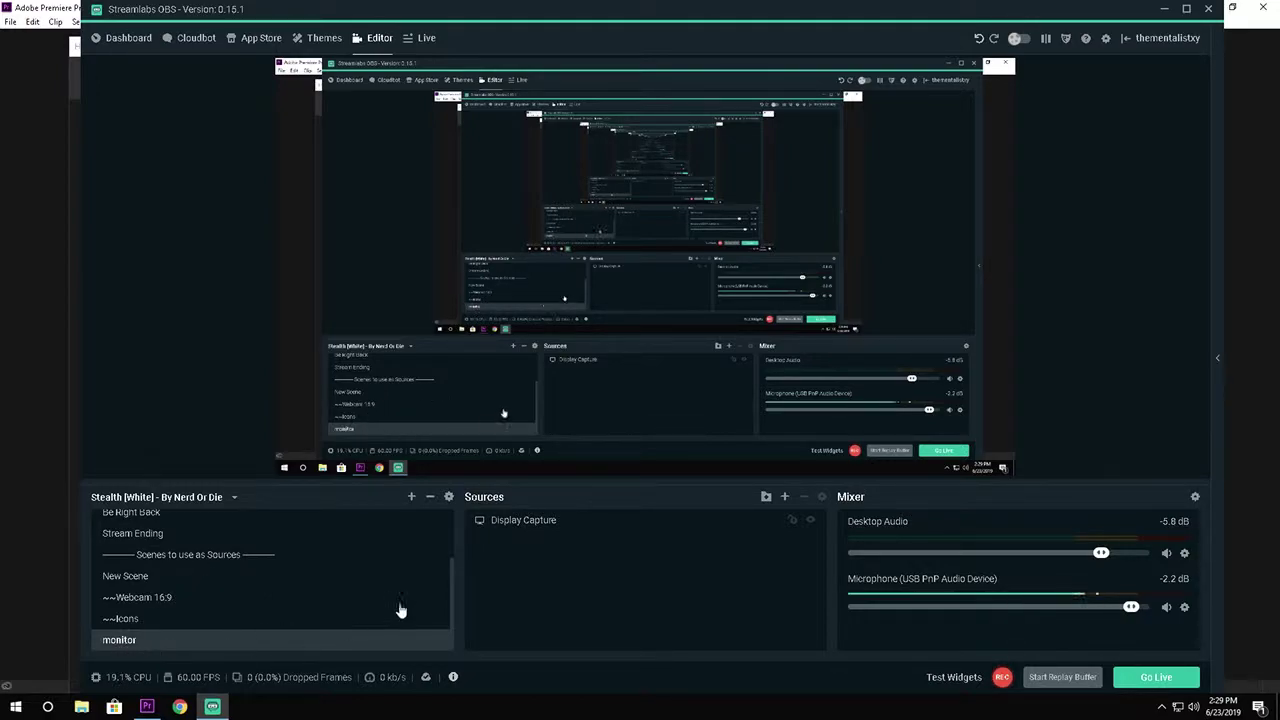
pyautogui.moveTo(452, 579); pyautogui.dragTo(443, 524)
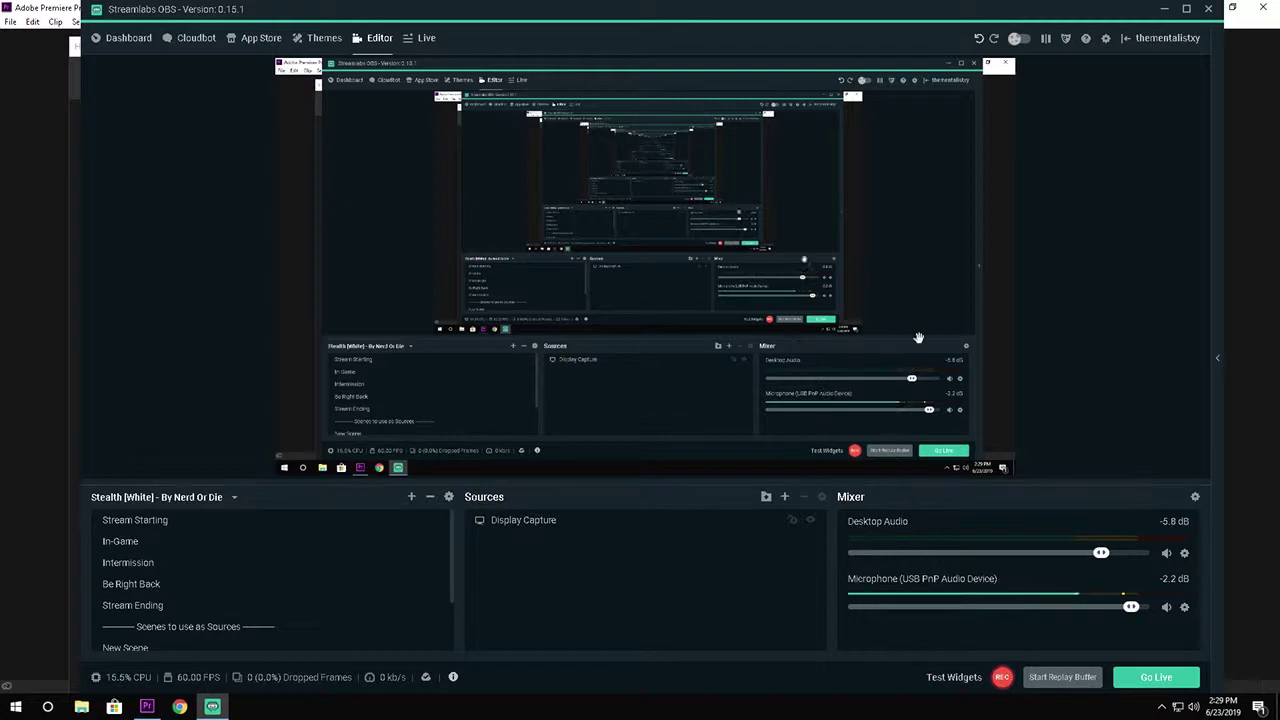
# Step: Open the settings and review the General and Stream options
pyautogui.click(1106, 39)
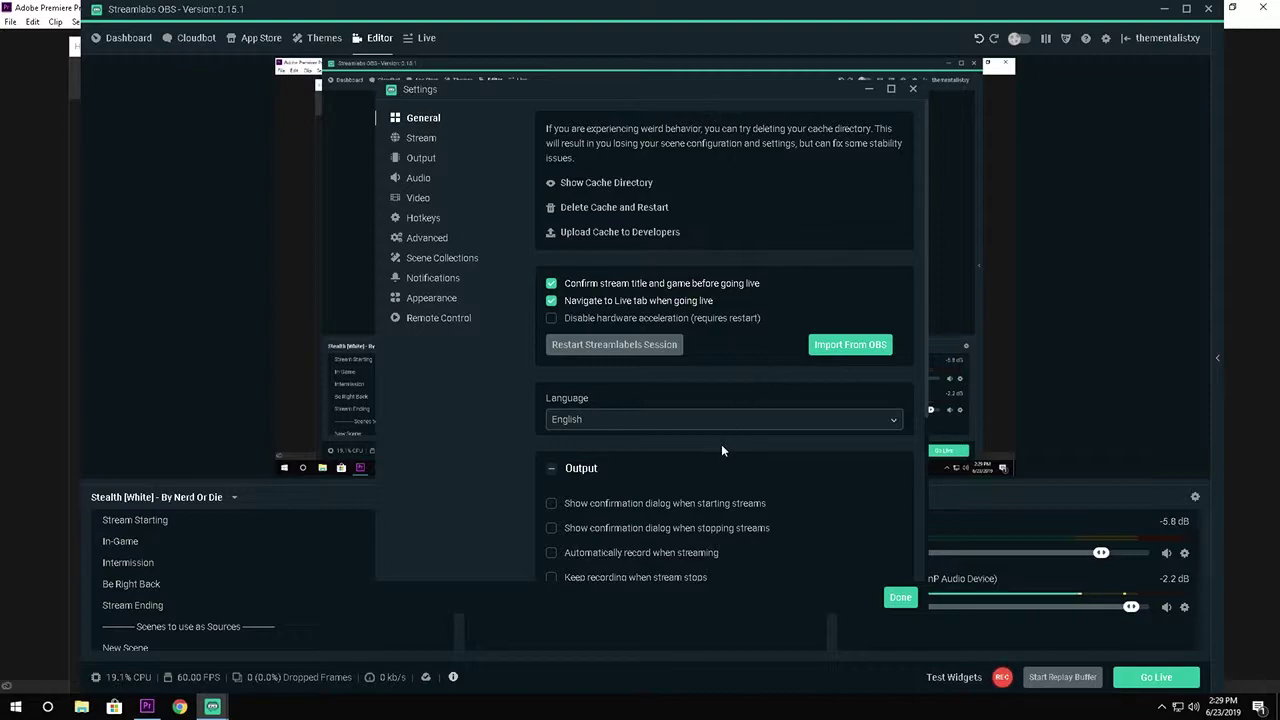
pyautogui.scroll(-2, 721, 444)
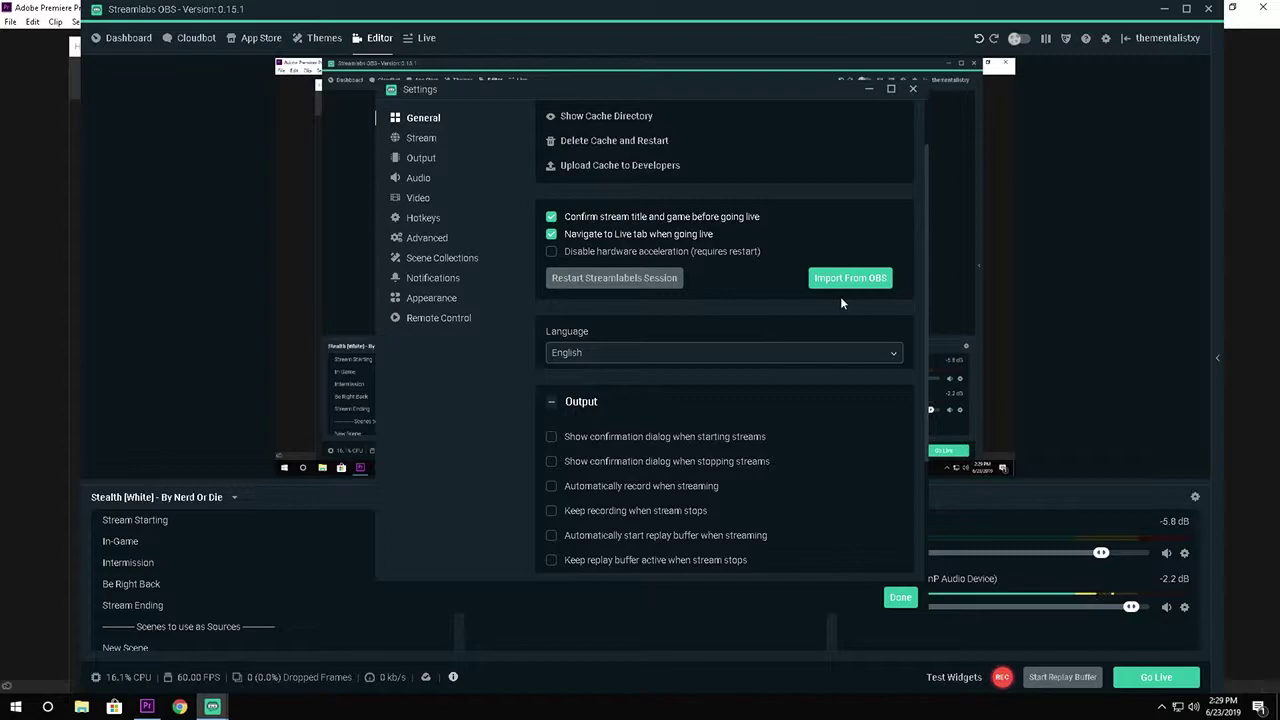
pyautogui.scroll(-5, 570, 410)
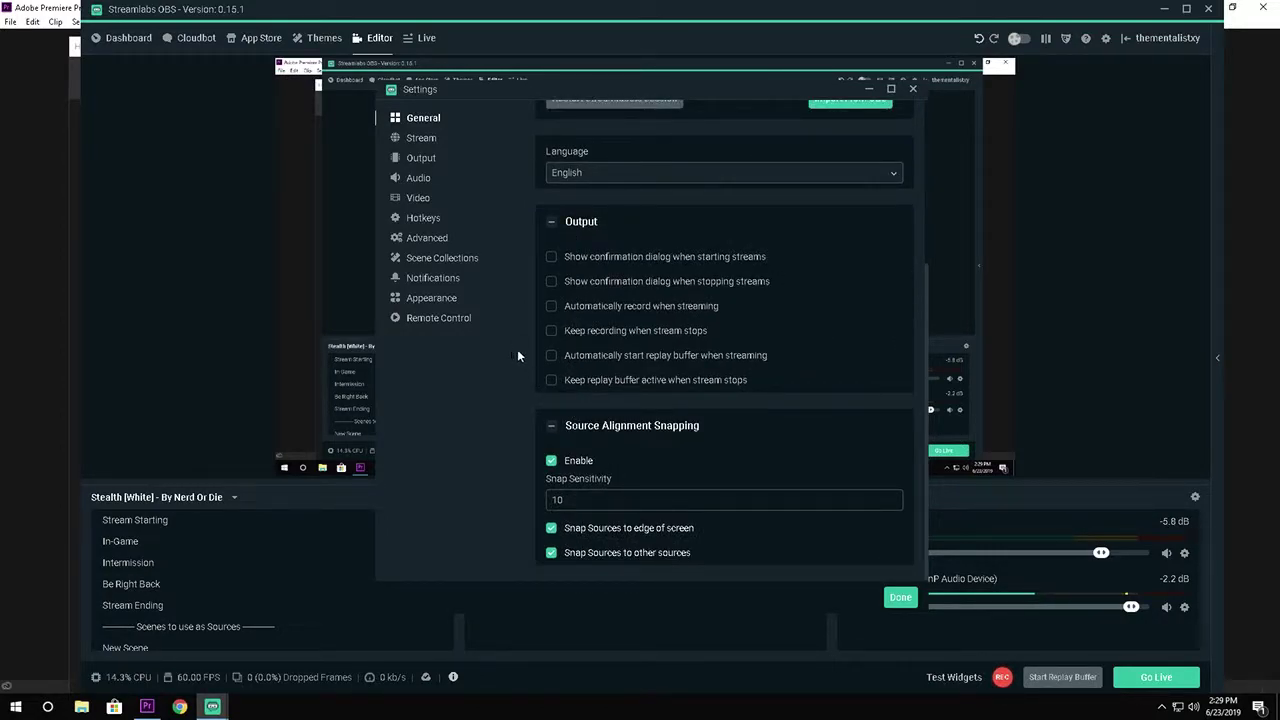
pyautogui.scroll(6, 544, 352)
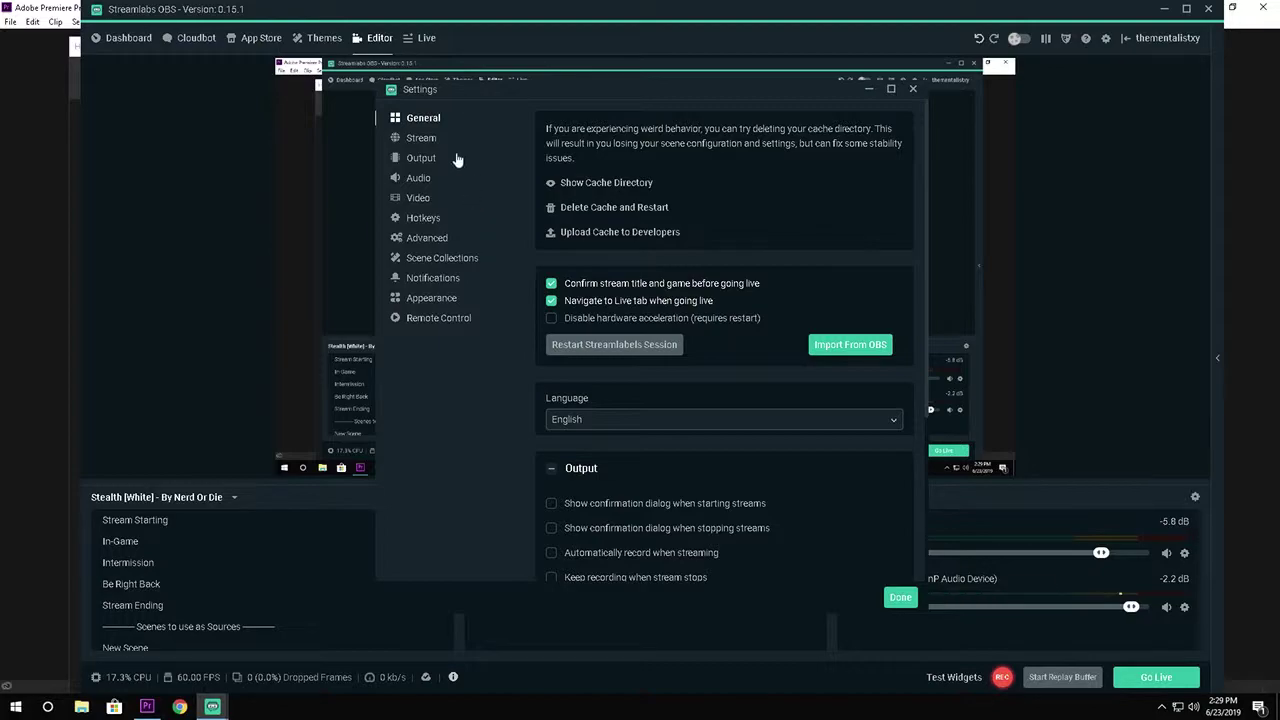
pyautogui.click(427, 141)
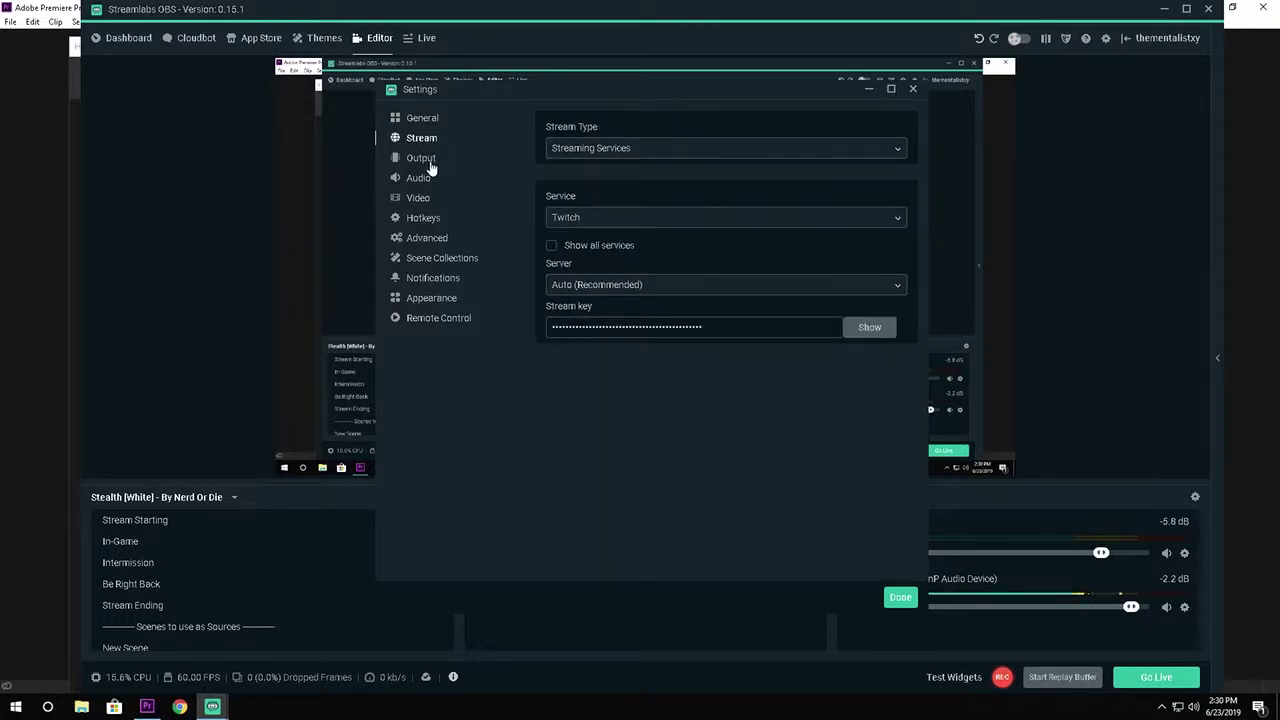
# Step: Examine the recording output settings, including format, encoder, rate control, bitrate, preset and profile
pyautogui.click(429, 161)
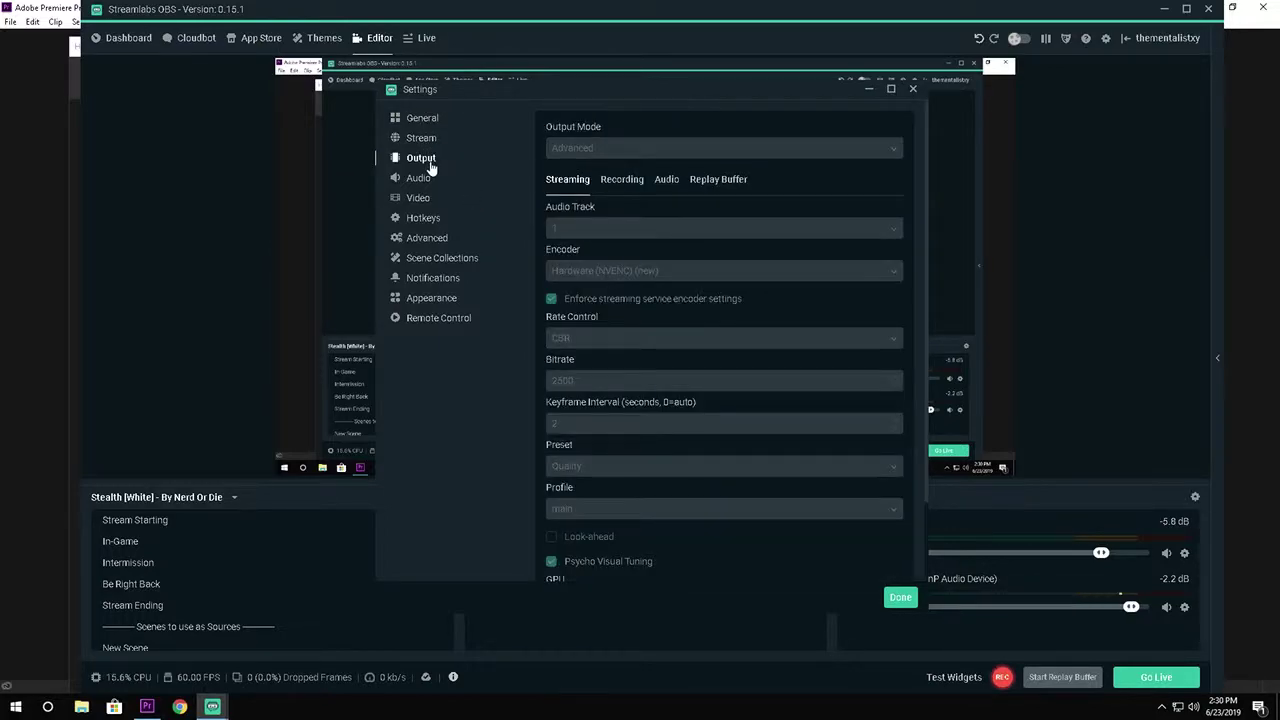
pyautogui.click(624, 182)
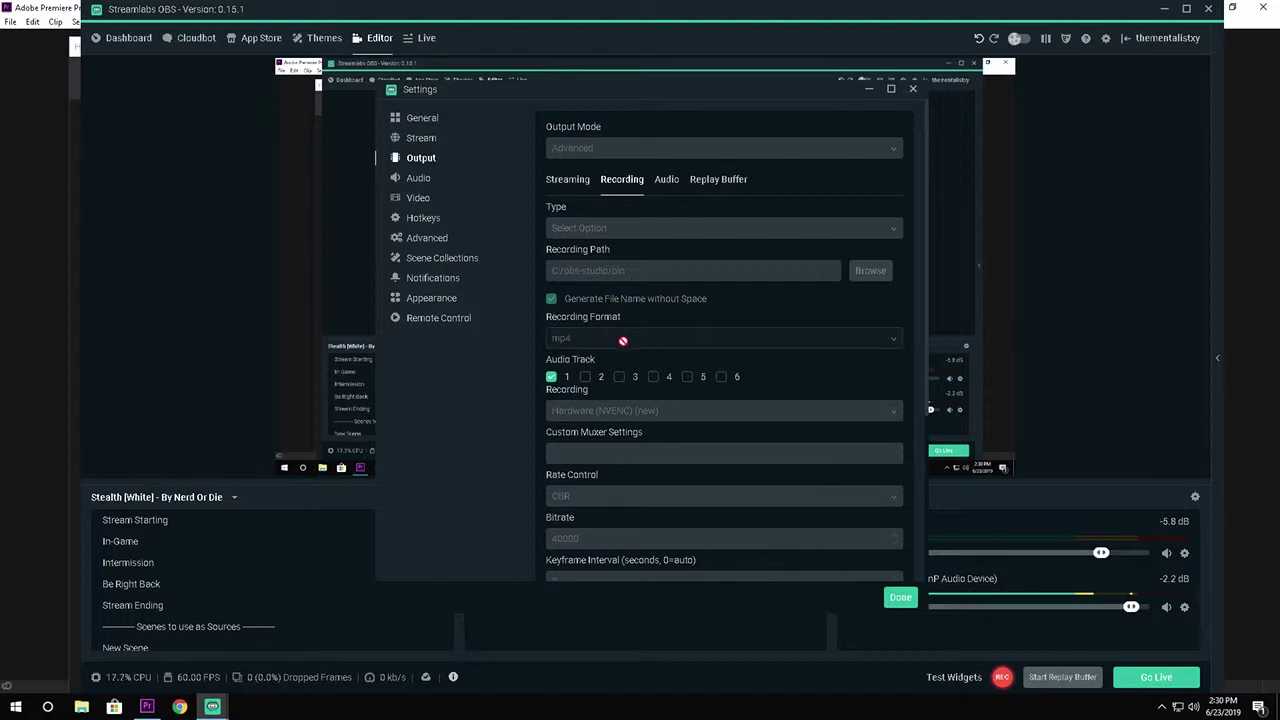
pyautogui.scroll(-2, 880, 388)
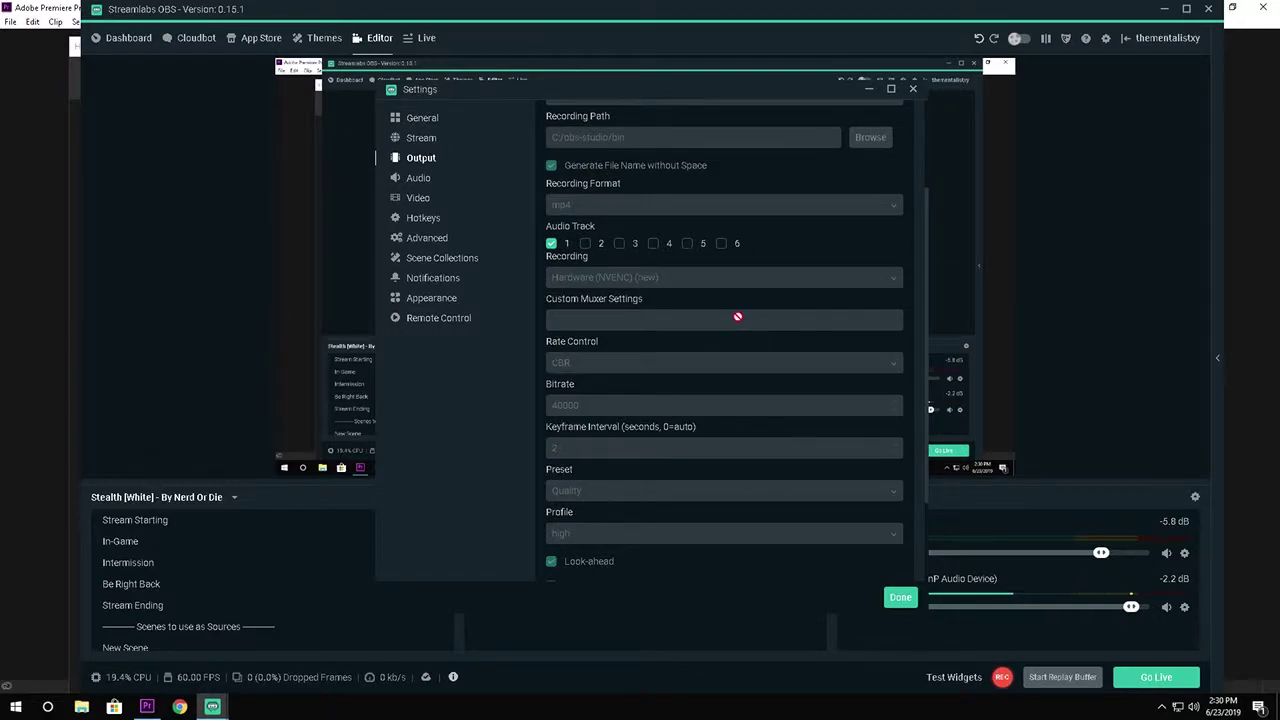
pyautogui.scroll(-1, 737, 316)
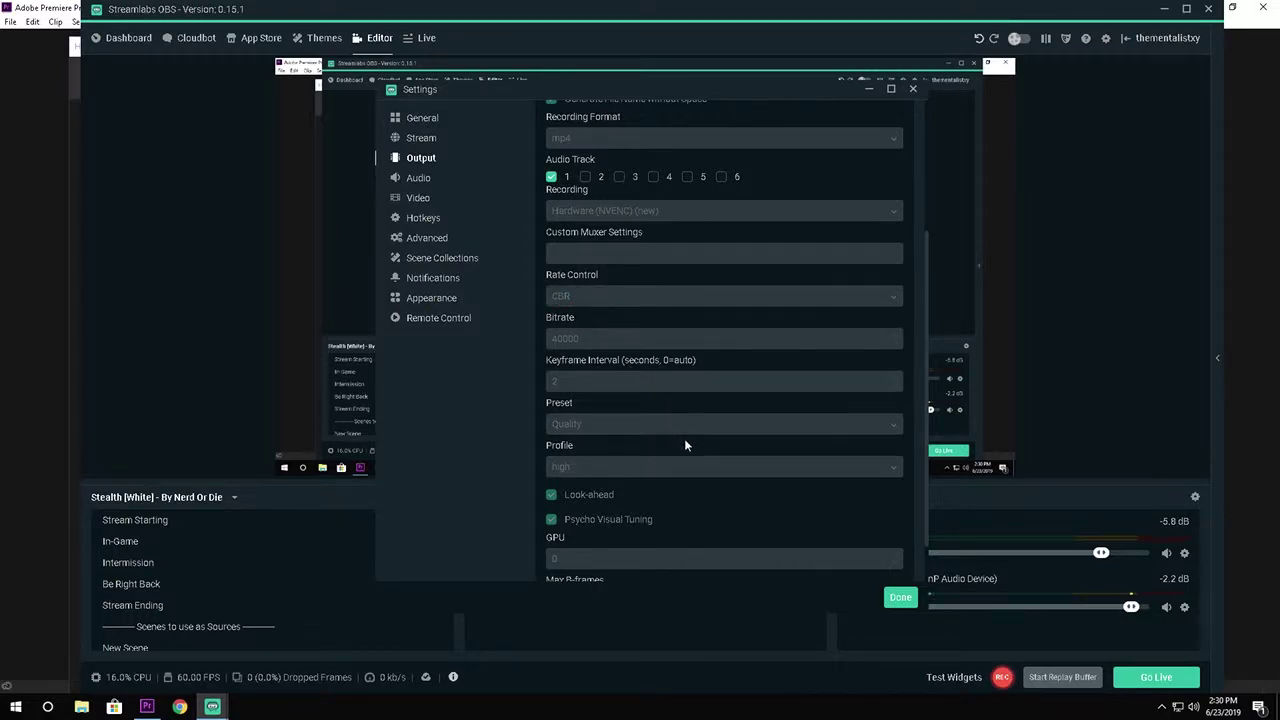
pyautogui.scroll(-1, 686, 440)
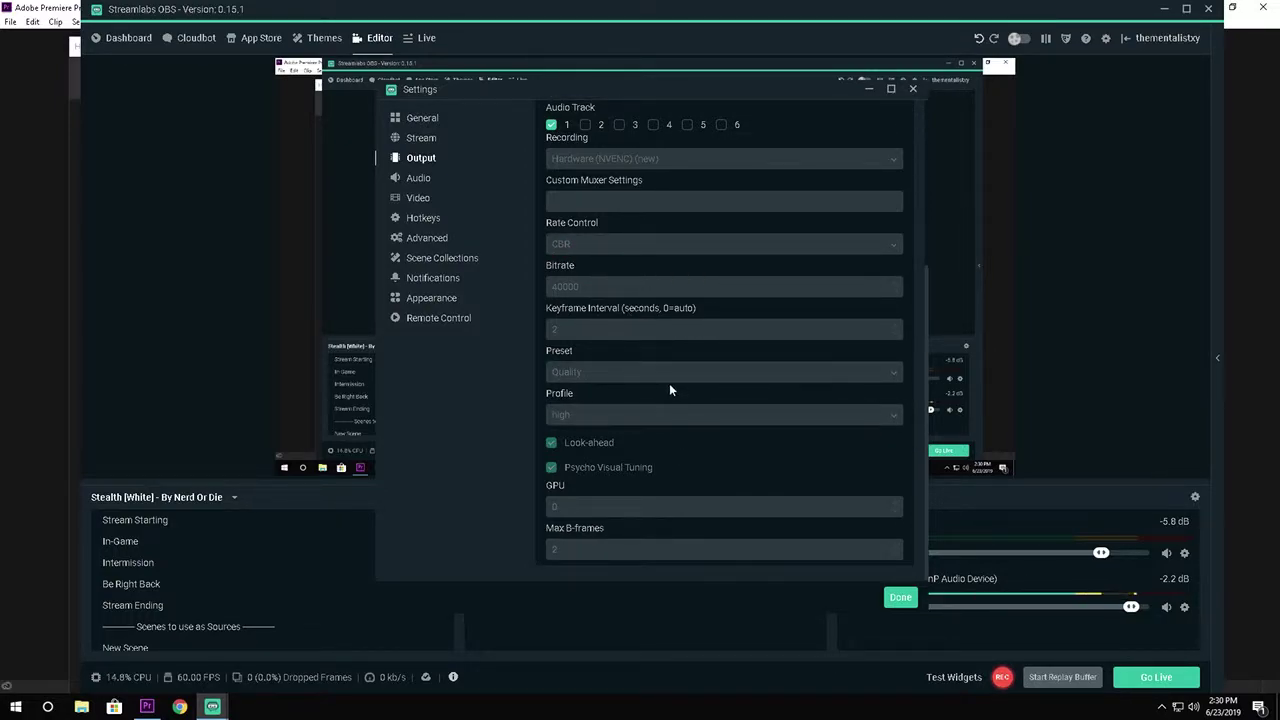
pyautogui.scroll(1, 678, 451)
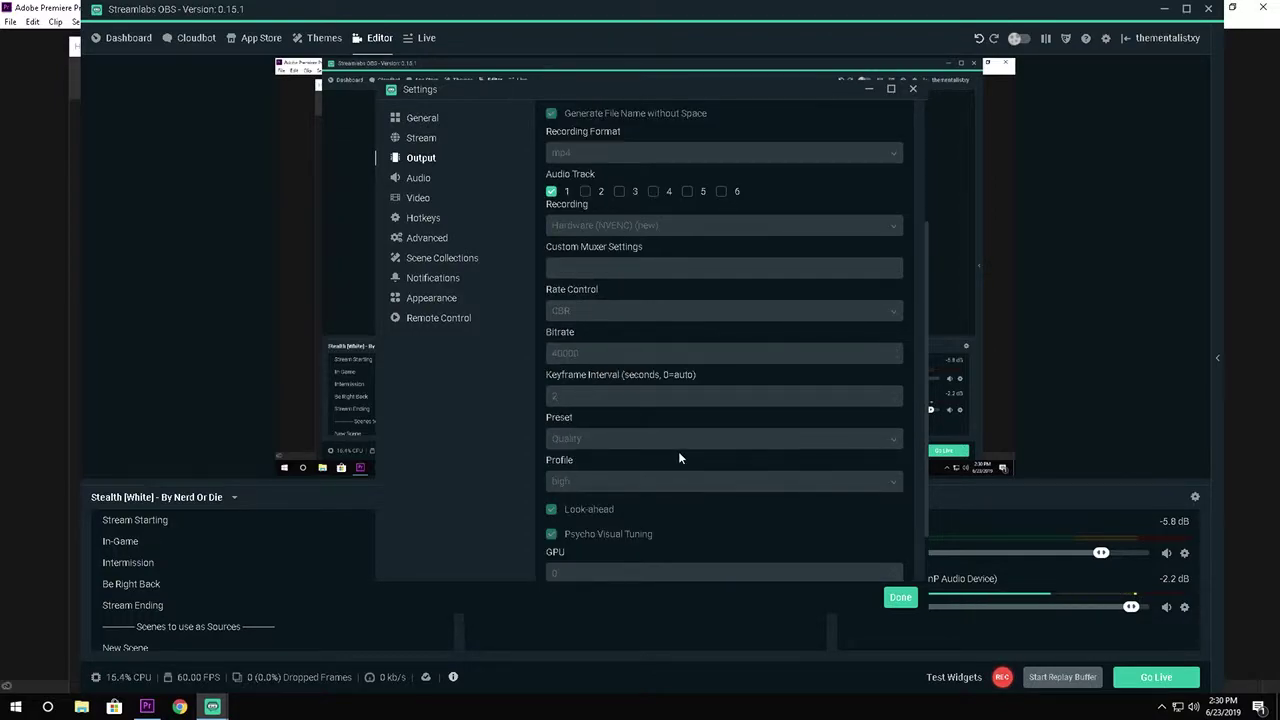
pyautogui.scroll(1, 678, 451)
pyautogui.scroll(2, 650, 300)
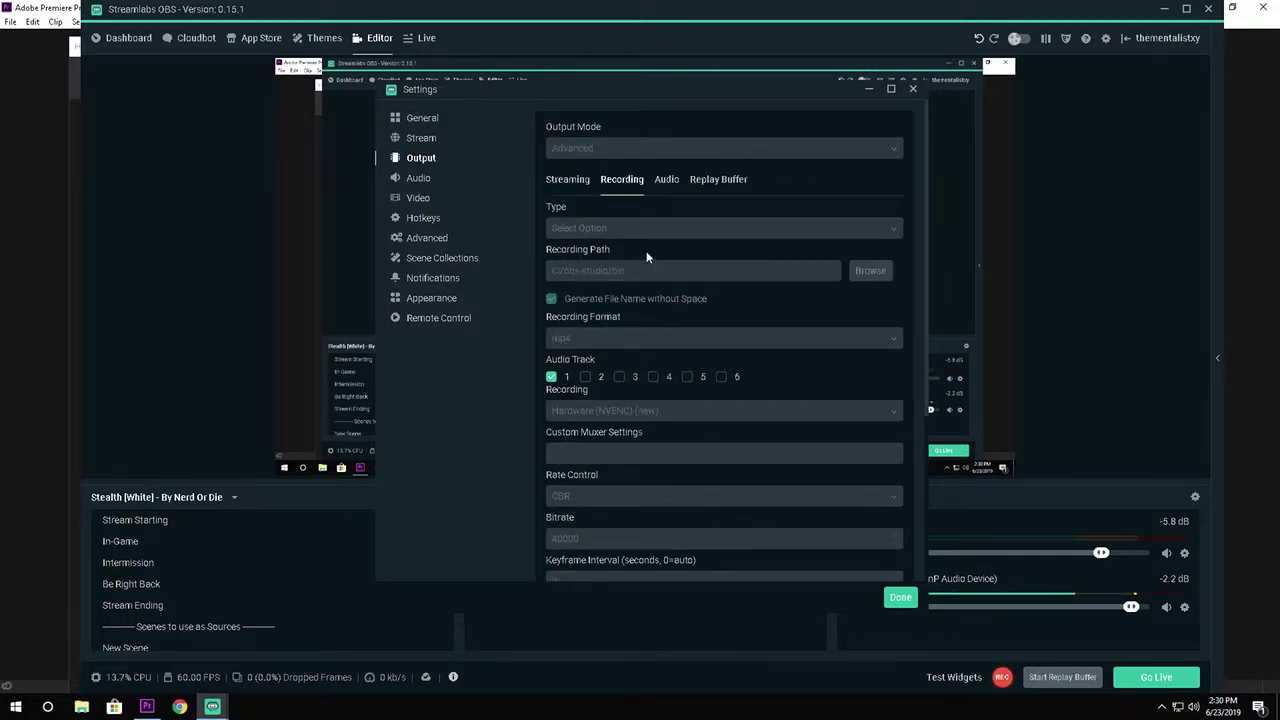
pyautogui.scroll(-1, 682, 410)
pyautogui.scroll(1, 686, 378)
# Step: Review the bitrate settings of the output audio tracks and close the settings
pyautogui.click(667, 186)
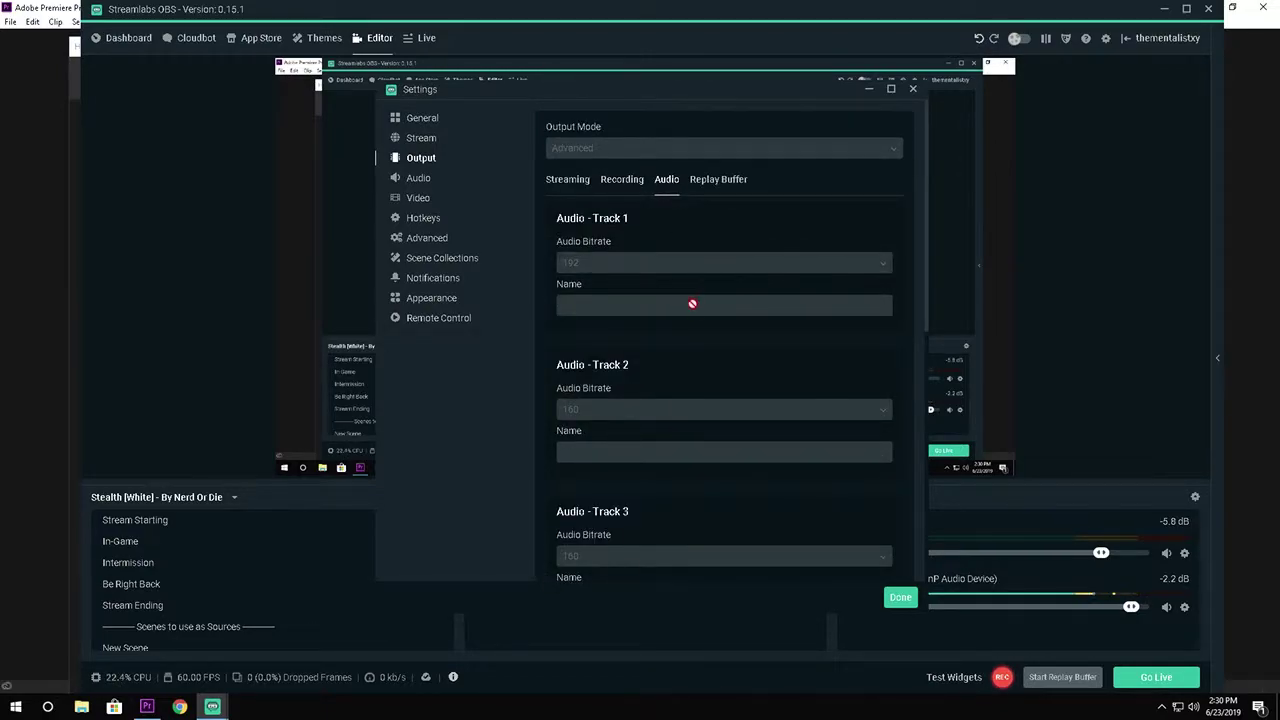
pyautogui.scroll(-1, 692, 300)
pyautogui.scroll(-2, 695, 395)
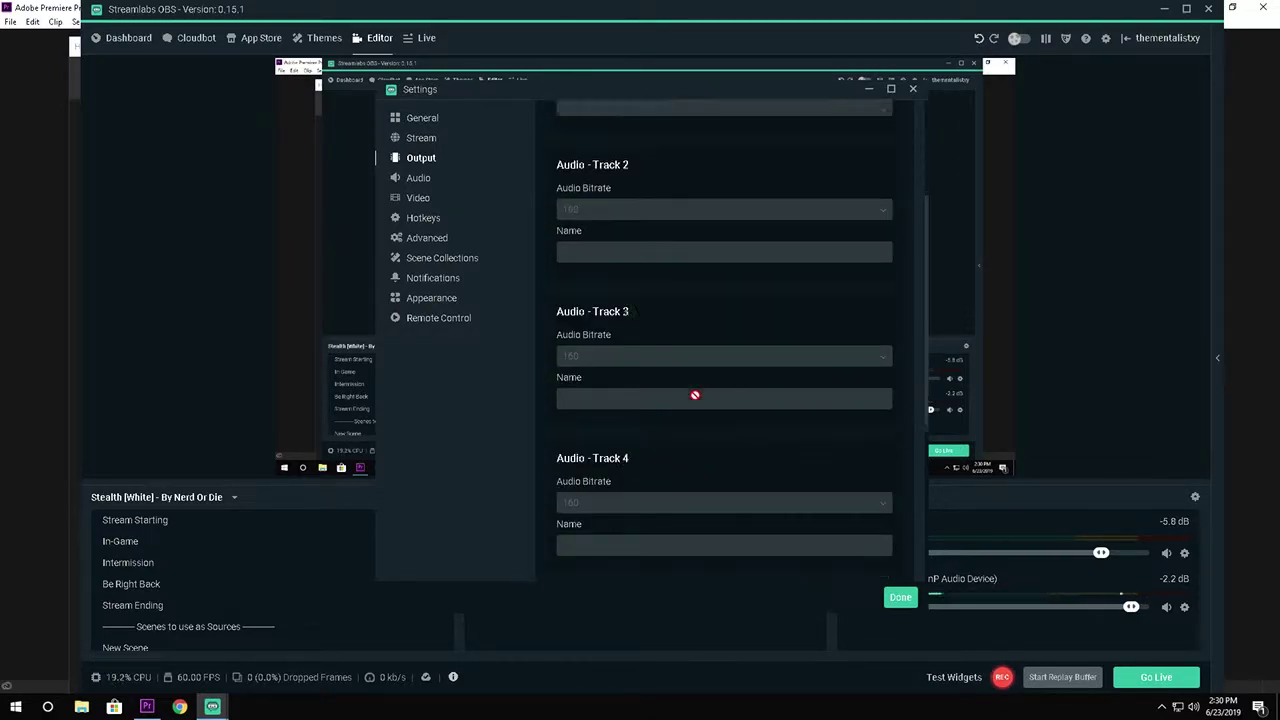
pyautogui.scroll(3, 695, 394)
pyautogui.scroll(-4, 717, 448)
pyautogui.scroll(5, 717, 448)
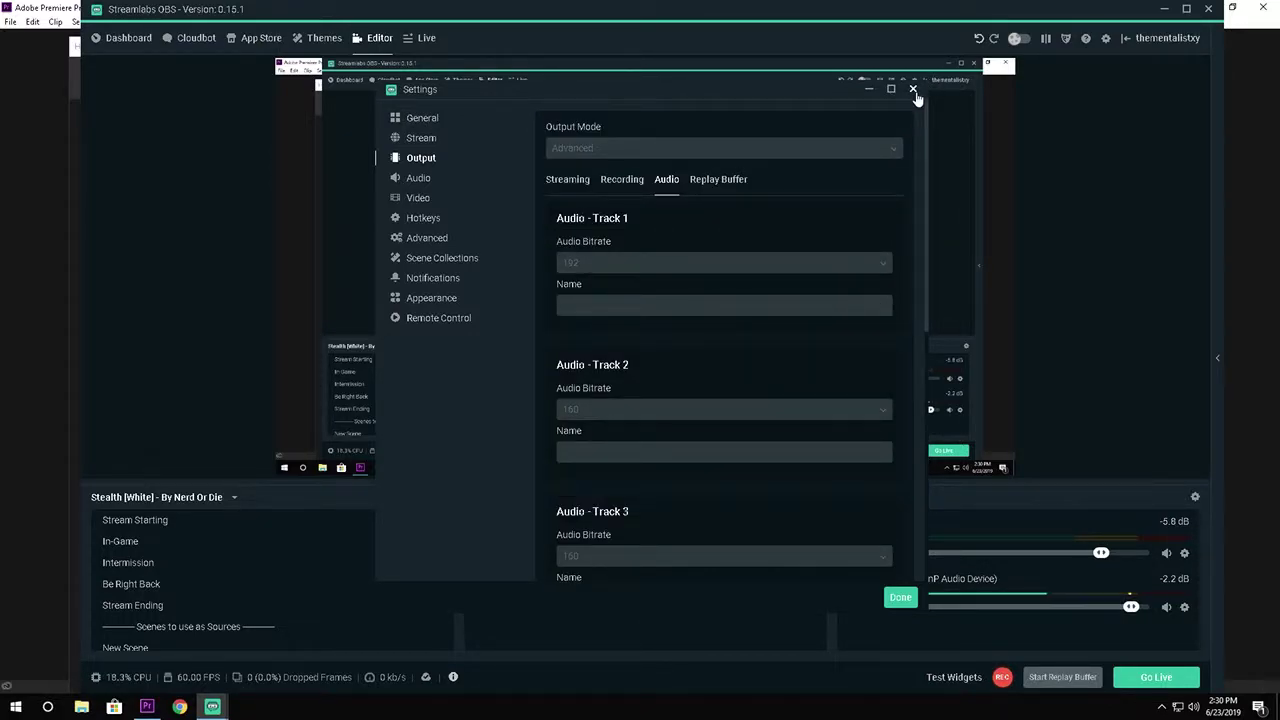
pyautogui.click(913, 90)
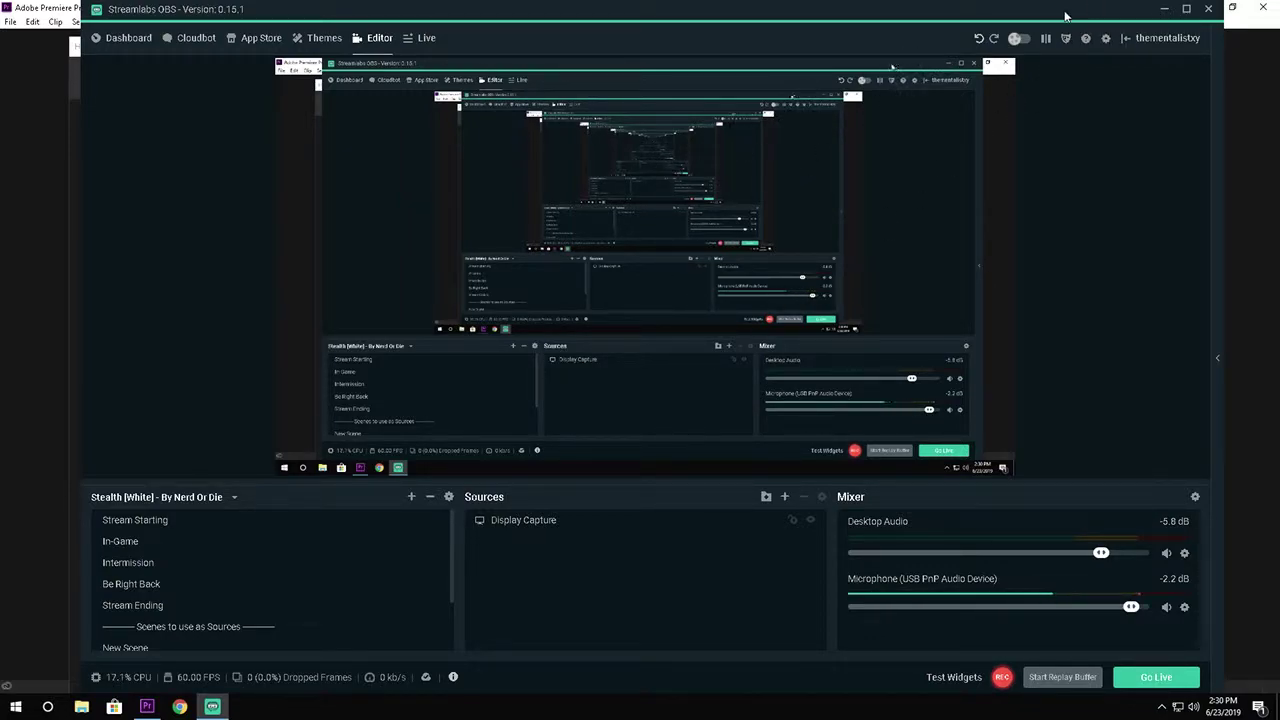
# Step: Switch to Adobe Premiere Pro by moving the Streamlabs OBS window off screen, and create a new project named Test fortnite
pyautogui.moveTo(861, 12); pyautogui.dragTo(1279, 48)
pyautogui.moveTo(1168, 35); pyautogui.dragTo(1279, 8)
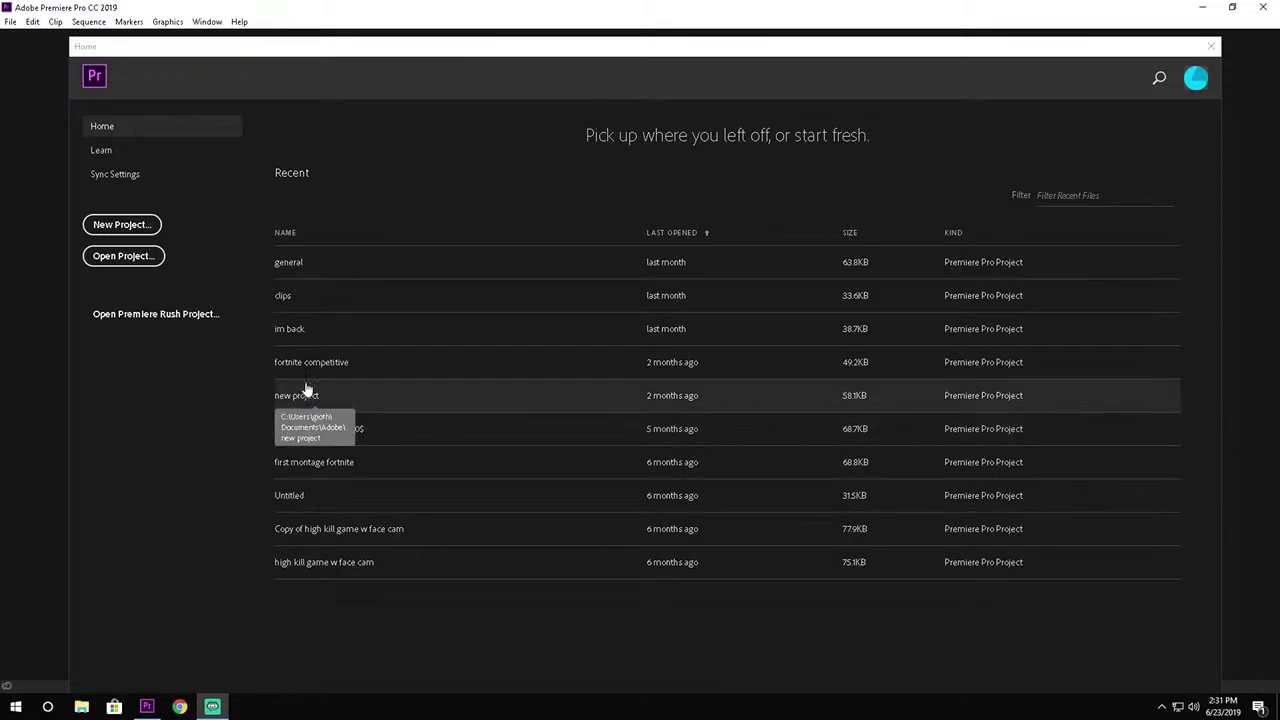
pyautogui.click(119, 226)
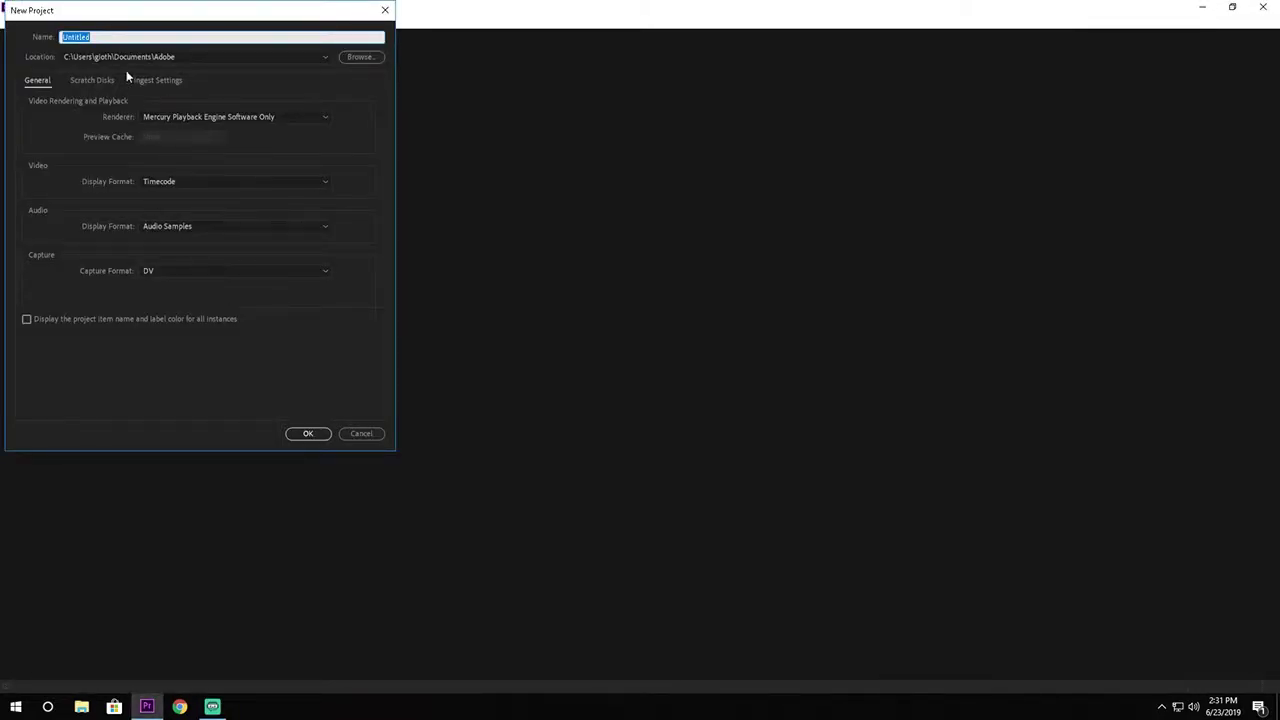
pyautogui.moveTo(238, 10); pyautogui.dragTo(669, 177)
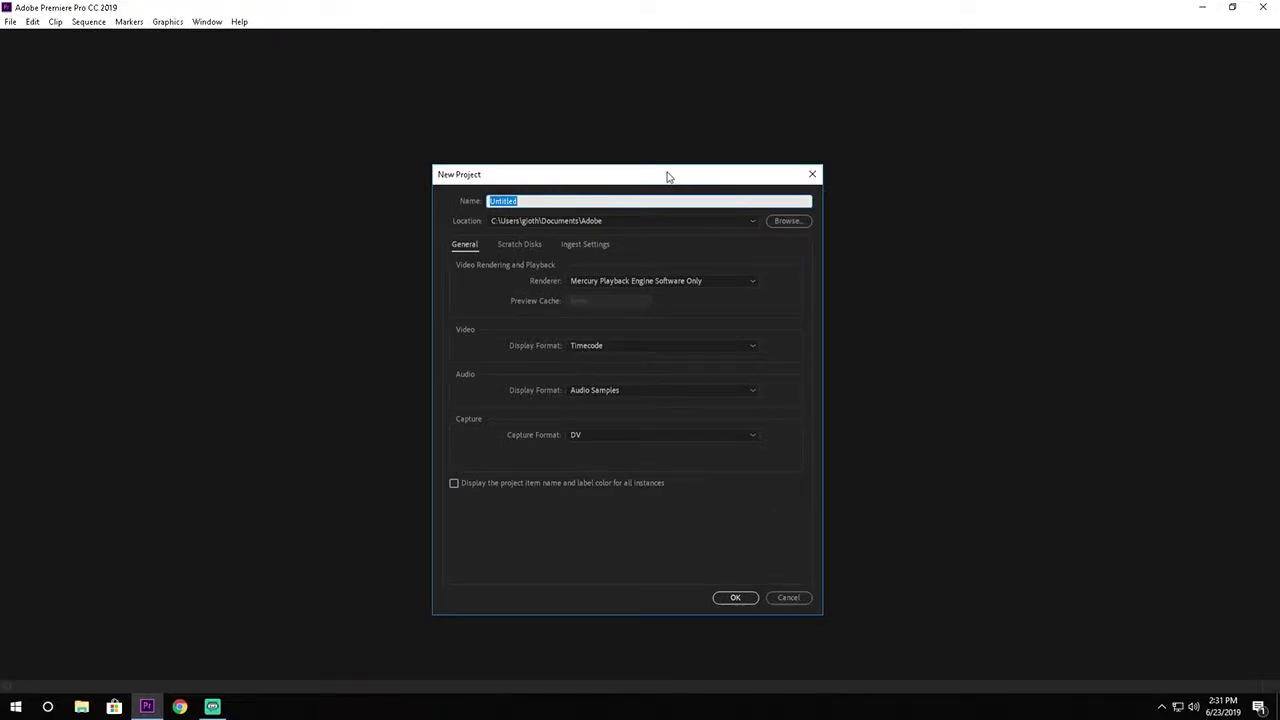
pyautogui.press('BackSpace')
pyautogui.write('Test fort')
pyautogui.press('Return')
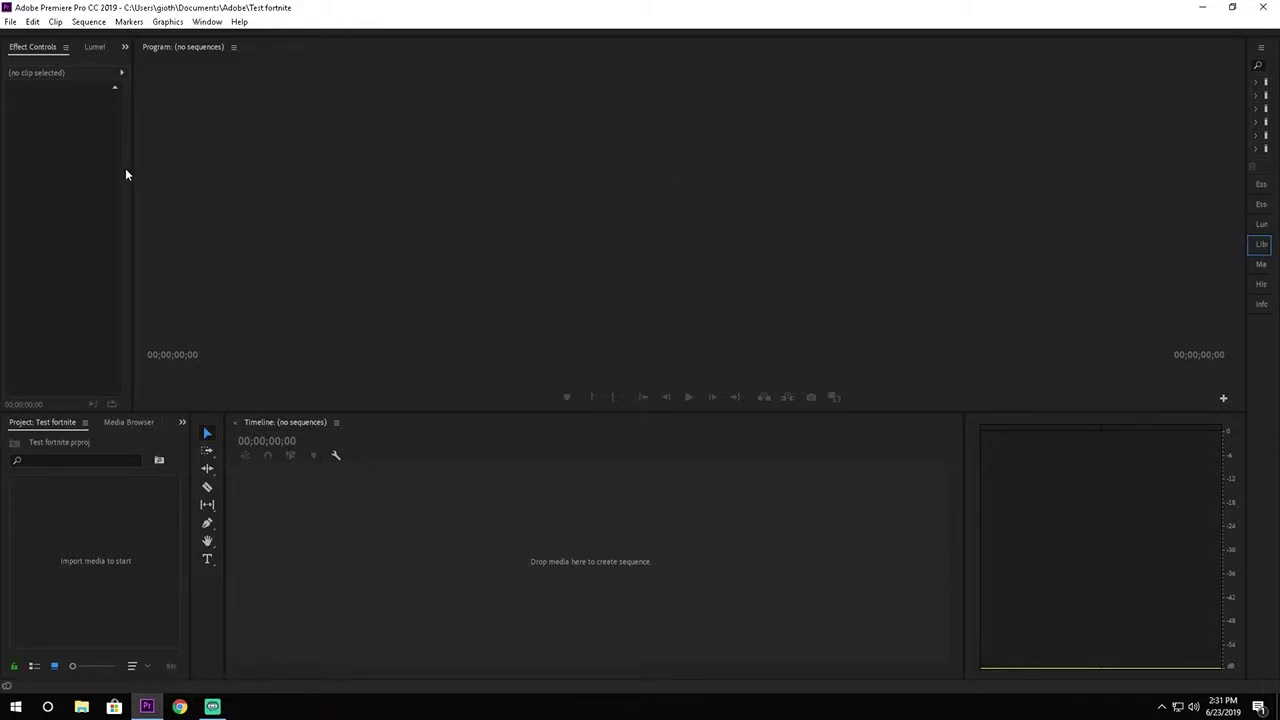
# Step: Widen the Effect Controls panel and enlarge the timeline area in height
pyautogui.moveTo(133, 179); pyautogui.dragTo(173, 208)
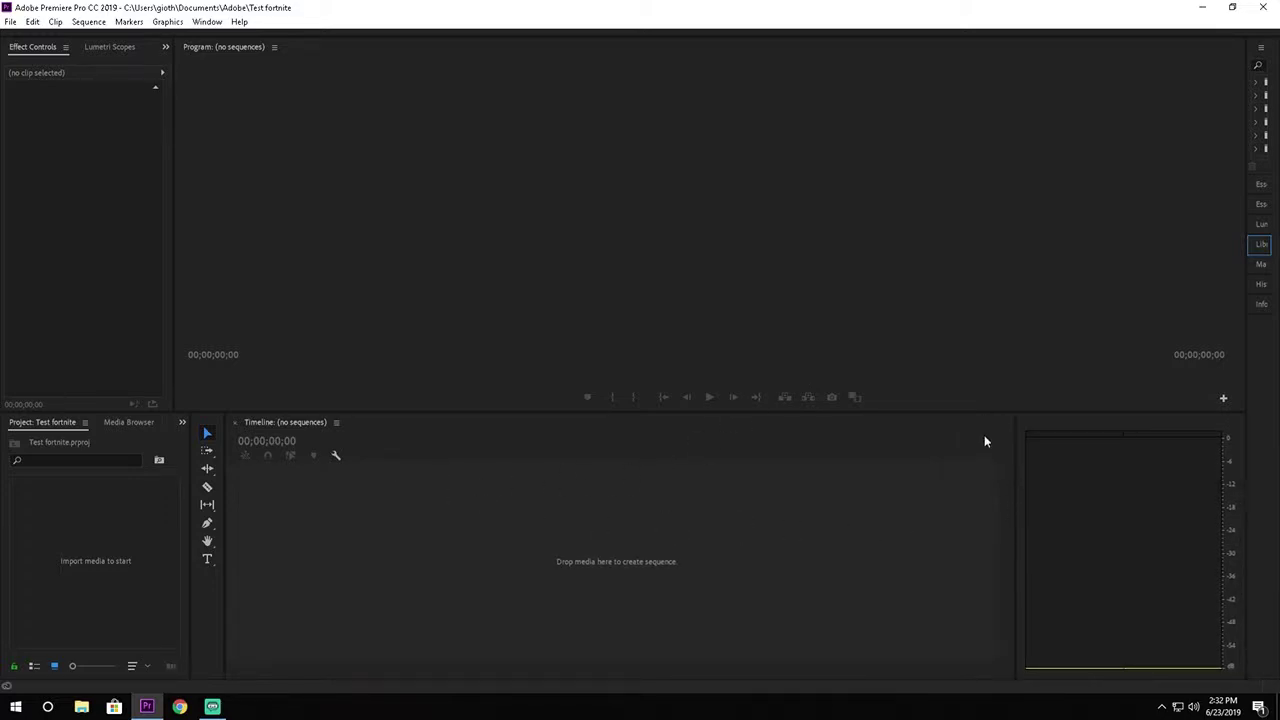
pyautogui.moveTo(982, 410); pyautogui.dragTo(980, 332)
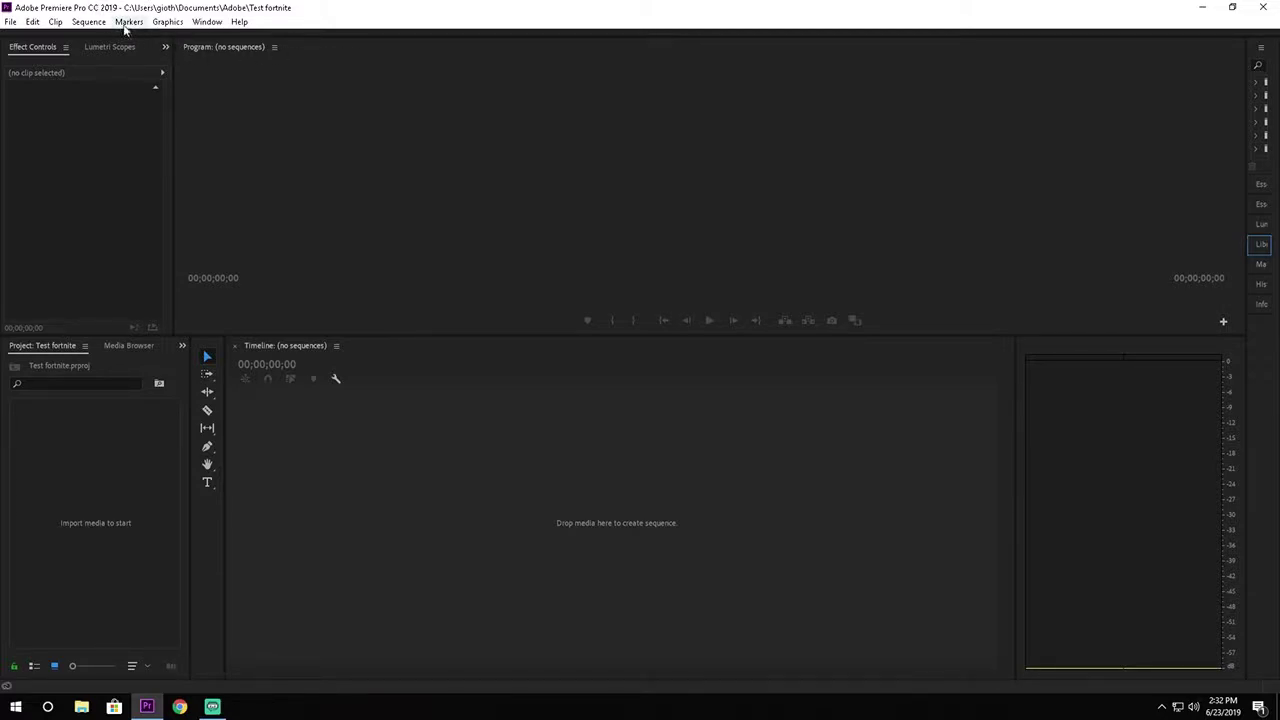
# Step: Start a media import and look through the sound effects folder in Documents
pyautogui.click(10, 22)
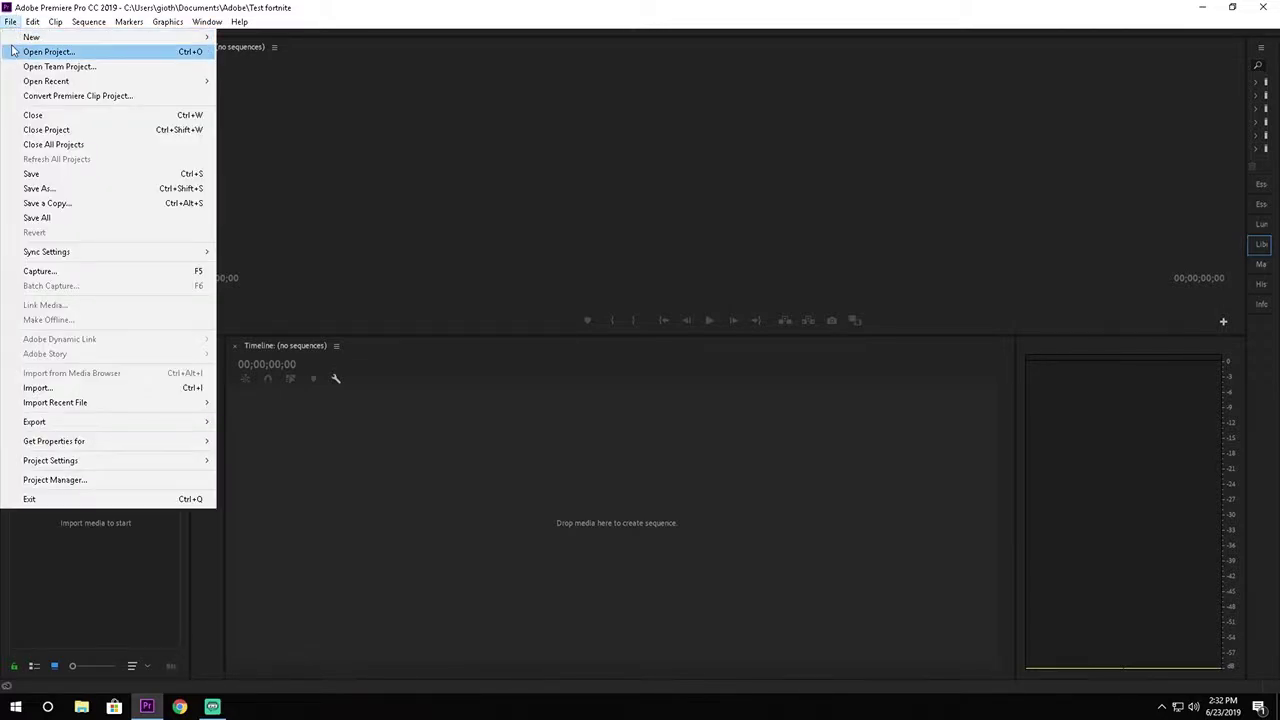
pyautogui.click(103, 392)
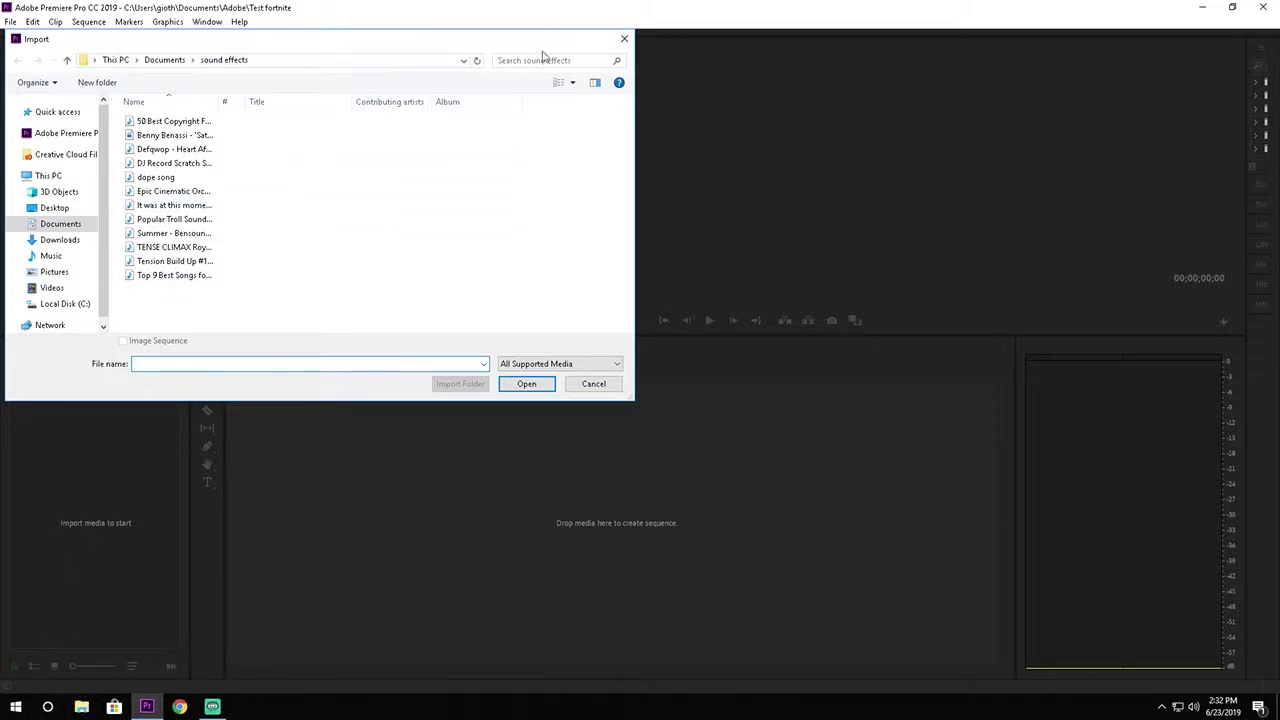
pyautogui.moveTo(563, 42); pyautogui.dragTo(783, 154)
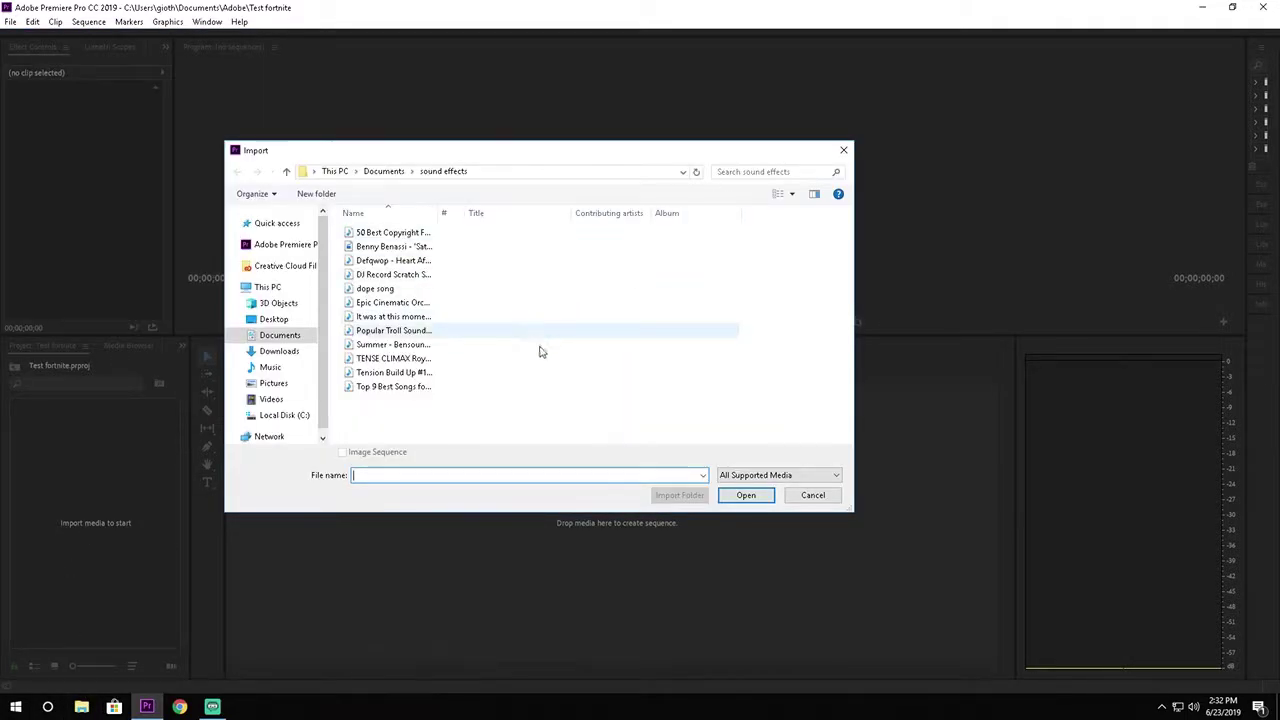
pyautogui.click(268, 338)
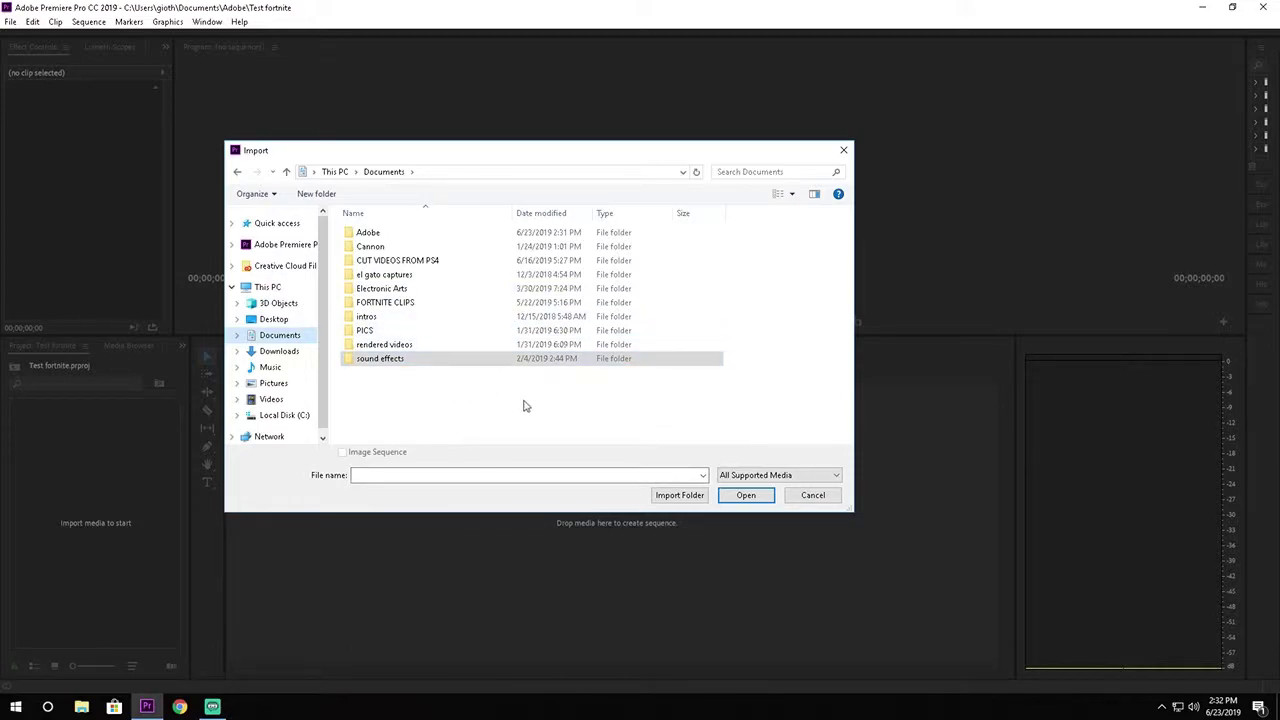
pyautogui.doubleClick(417, 362)
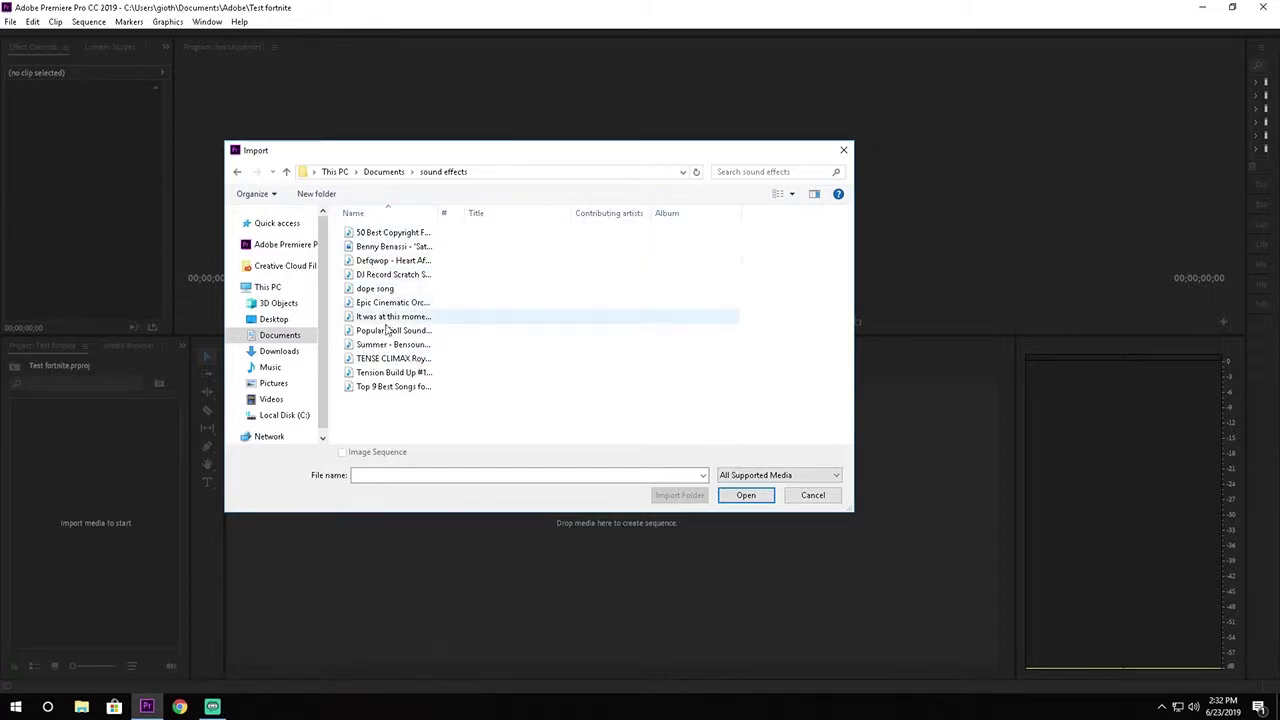
pyautogui.click(236, 172)
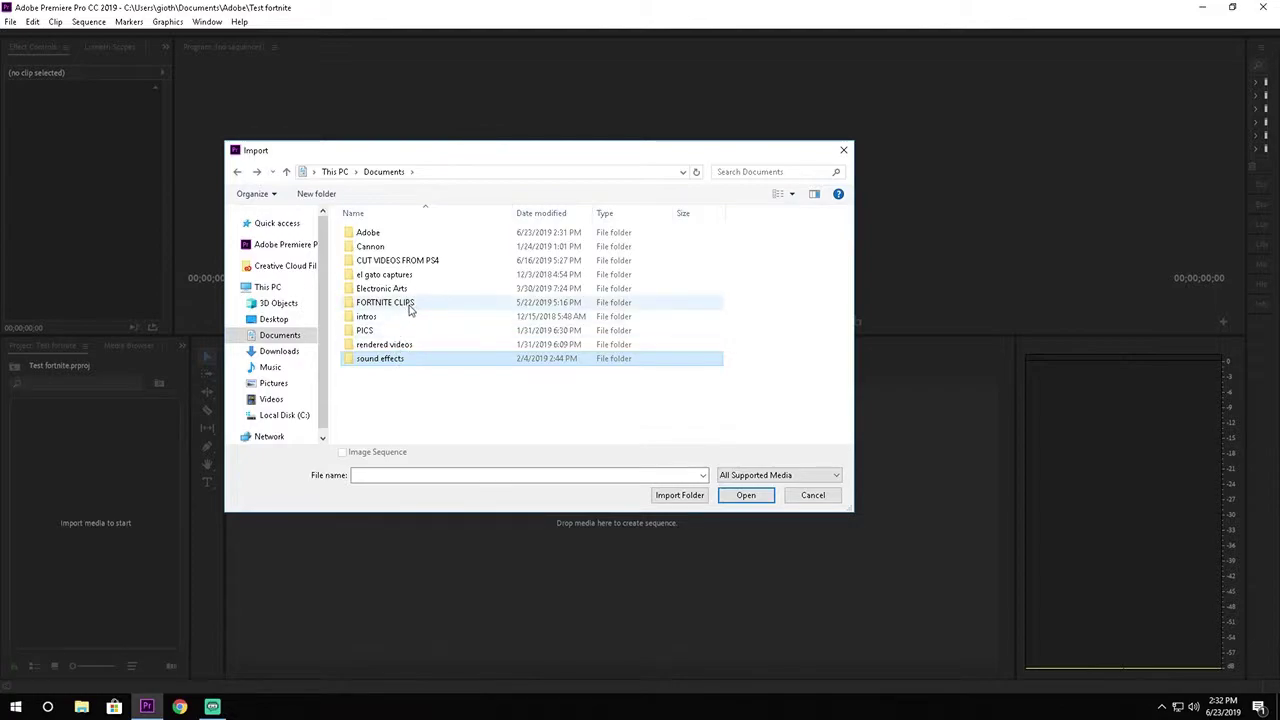
# Step: Look through the CUT VIDEOS FROM PS4 and FORTNITE CLIPS folders in Documents for a clip to import
pyautogui.doubleClick(398, 260)
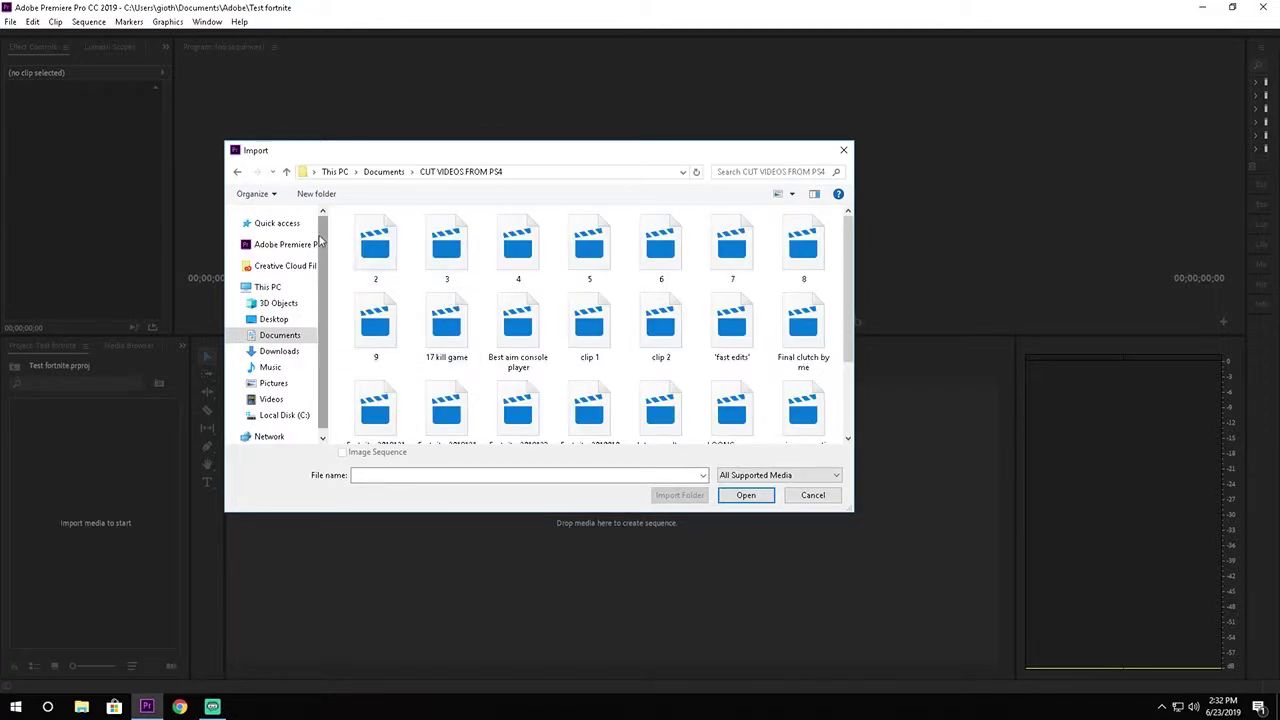
pyautogui.scroll(-1, 493, 345)
pyautogui.scroll(1, 557, 399)
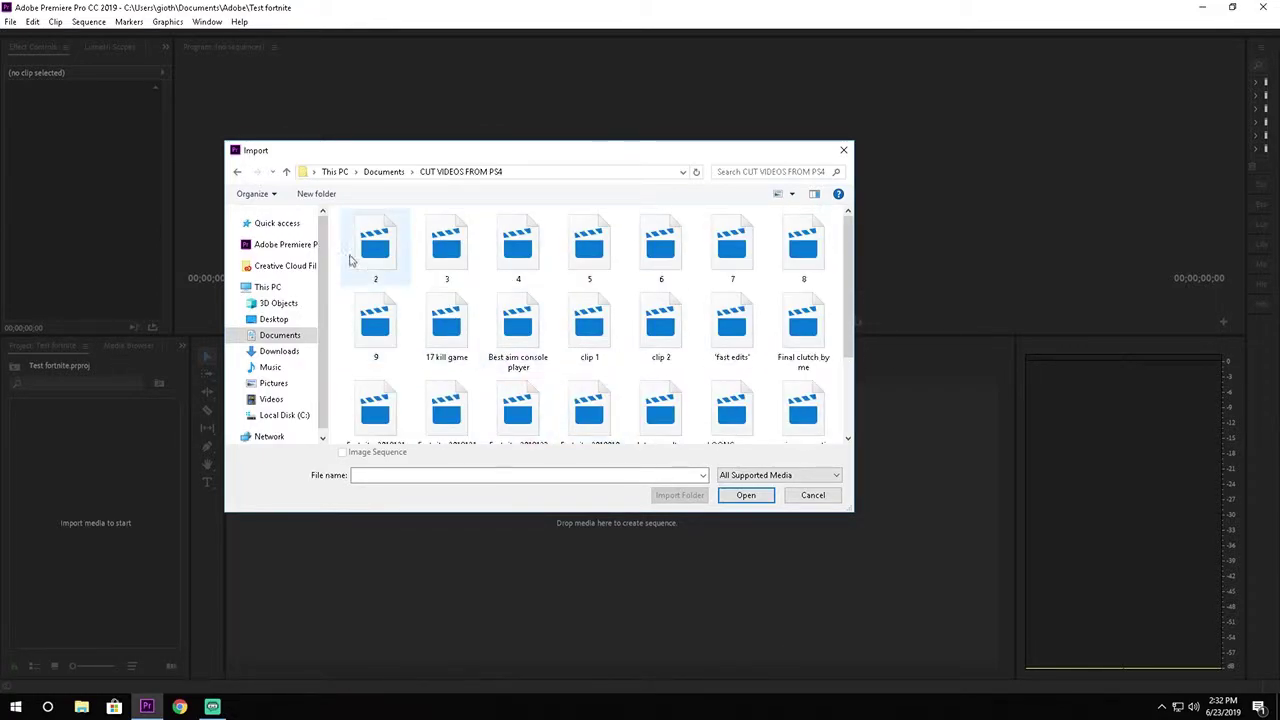
pyautogui.click(237, 172)
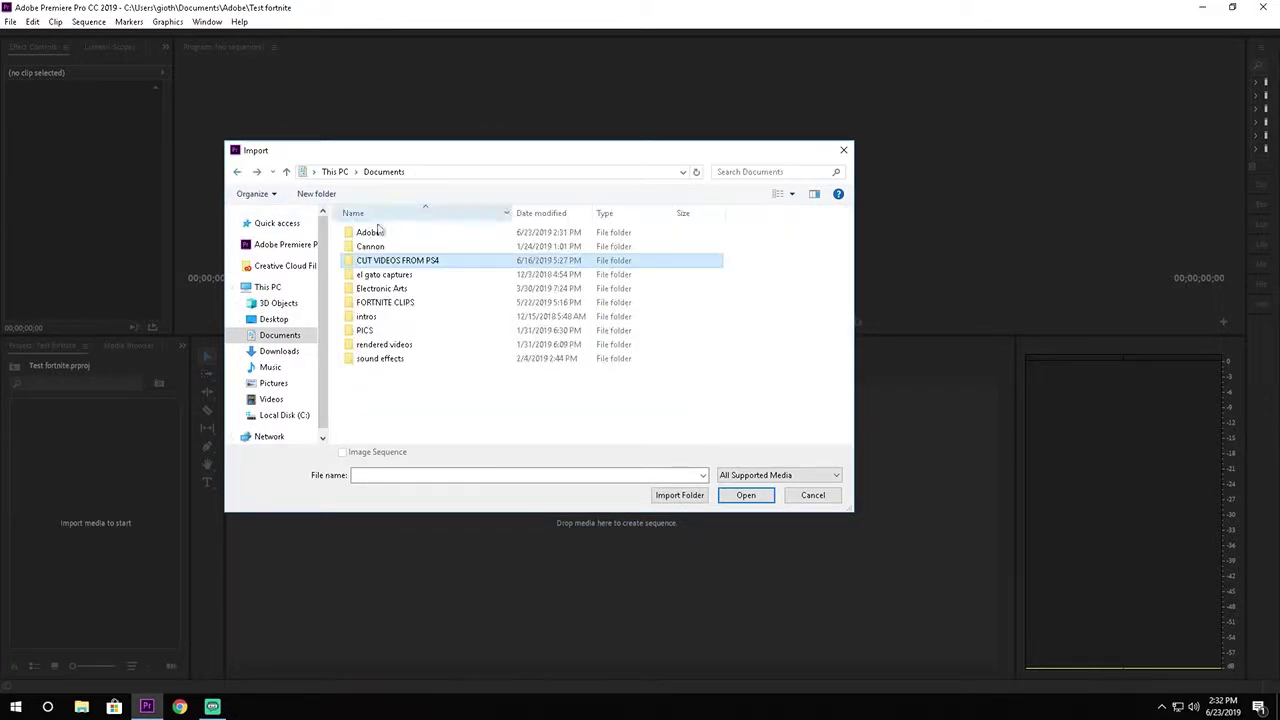
pyautogui.doubleClick(406, 312)
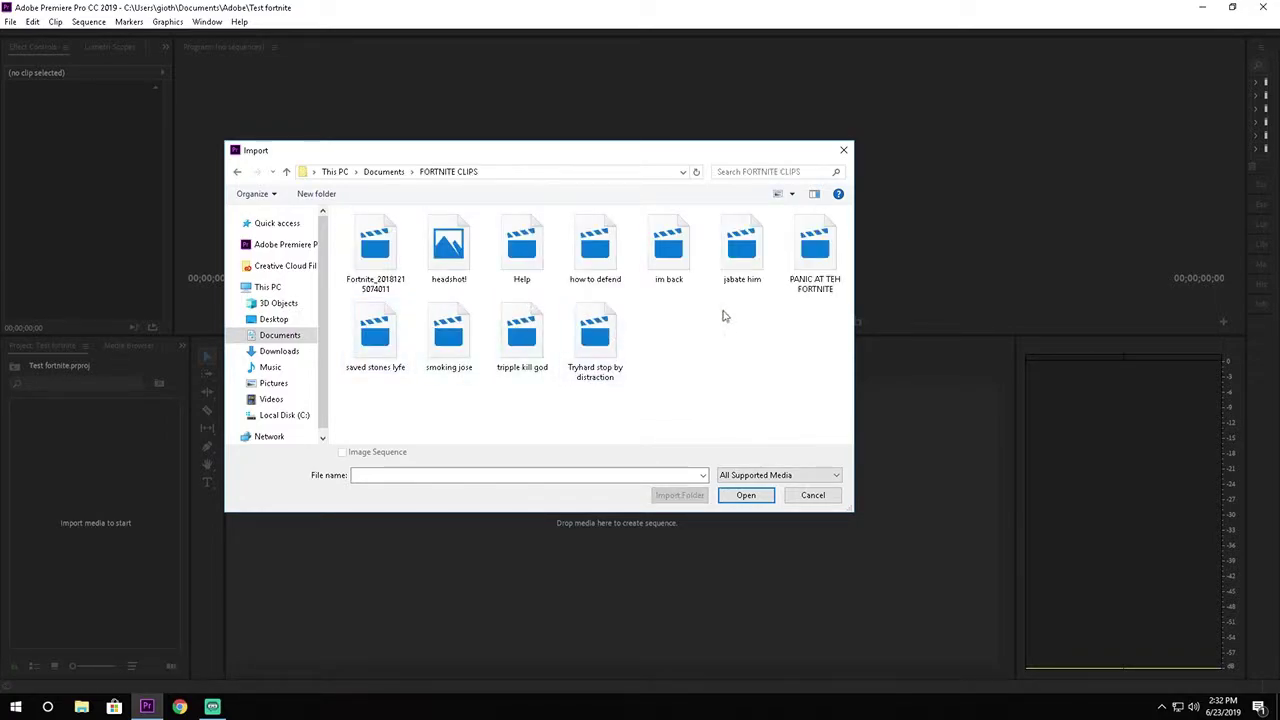
pyautogui.click(237, 172)
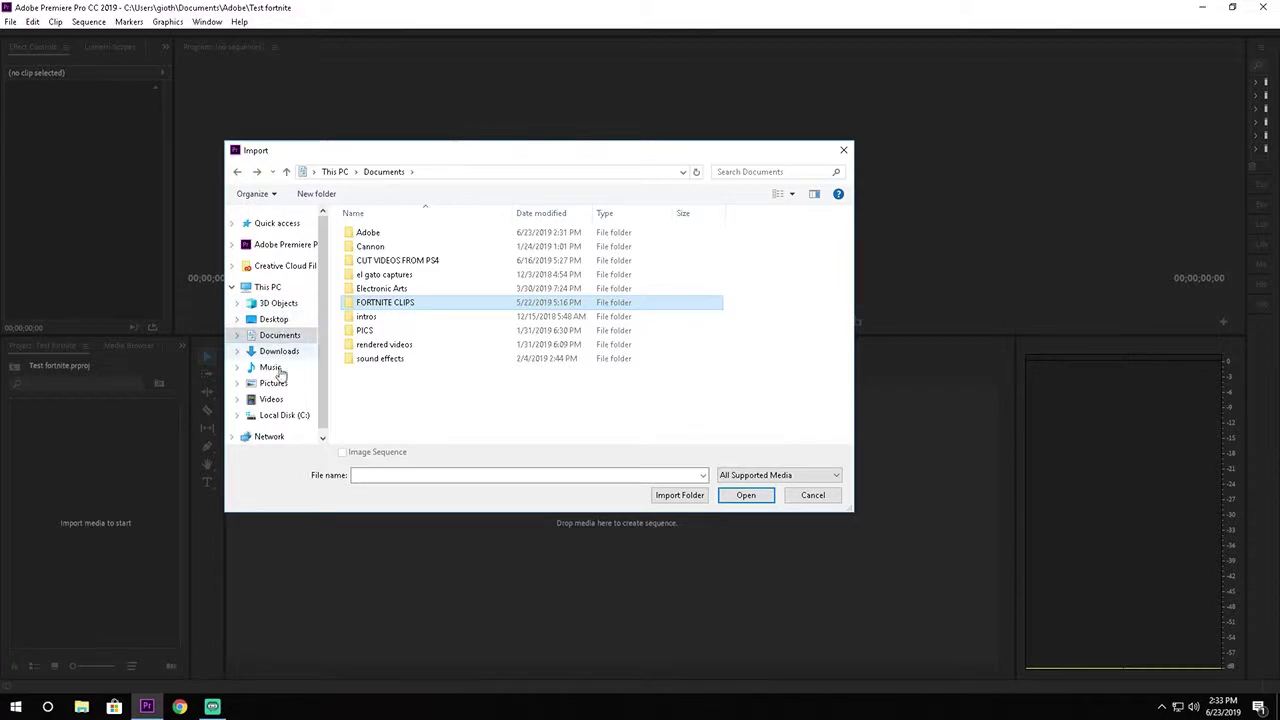
# Step: Browse to the obs-studio\bin folder on Local Disk (C:) and look through its recordings
pyautogui.click(280, 417)
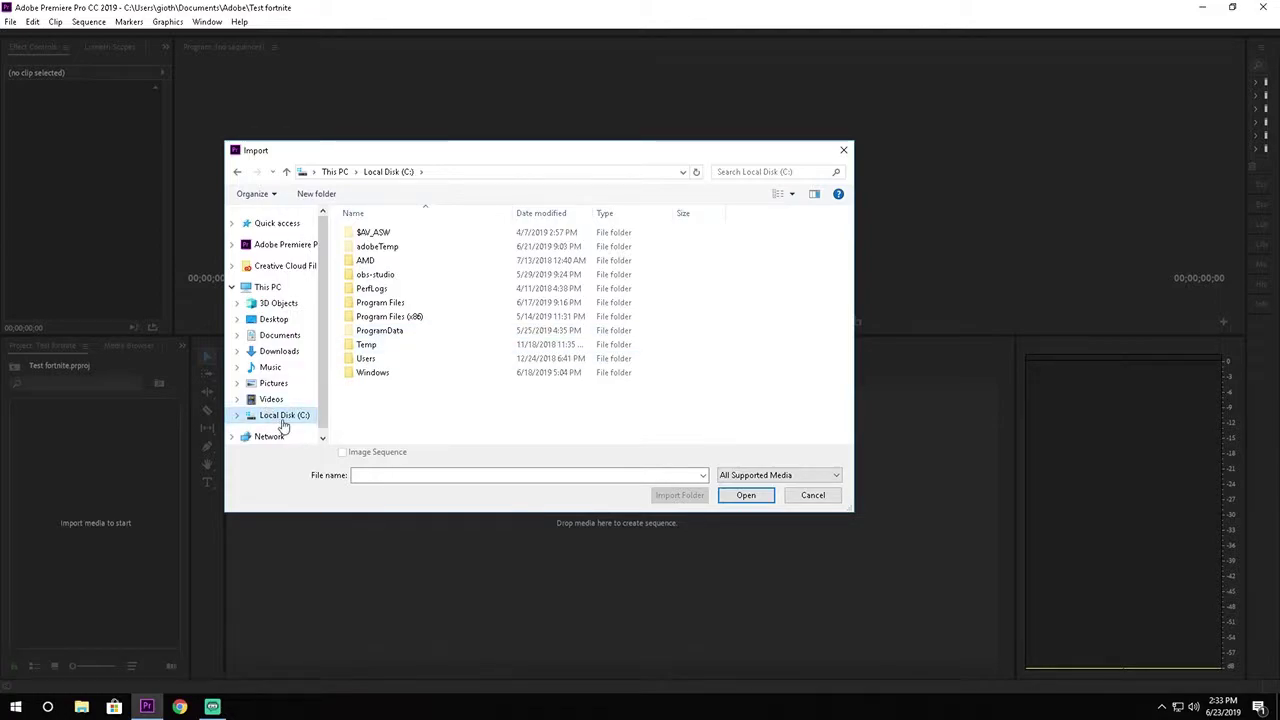
pyautogui.doubleClick(409, 279)
pyautogui.doubleClick(364, 234)
pyautogui.scroll(-1, 619, 369)
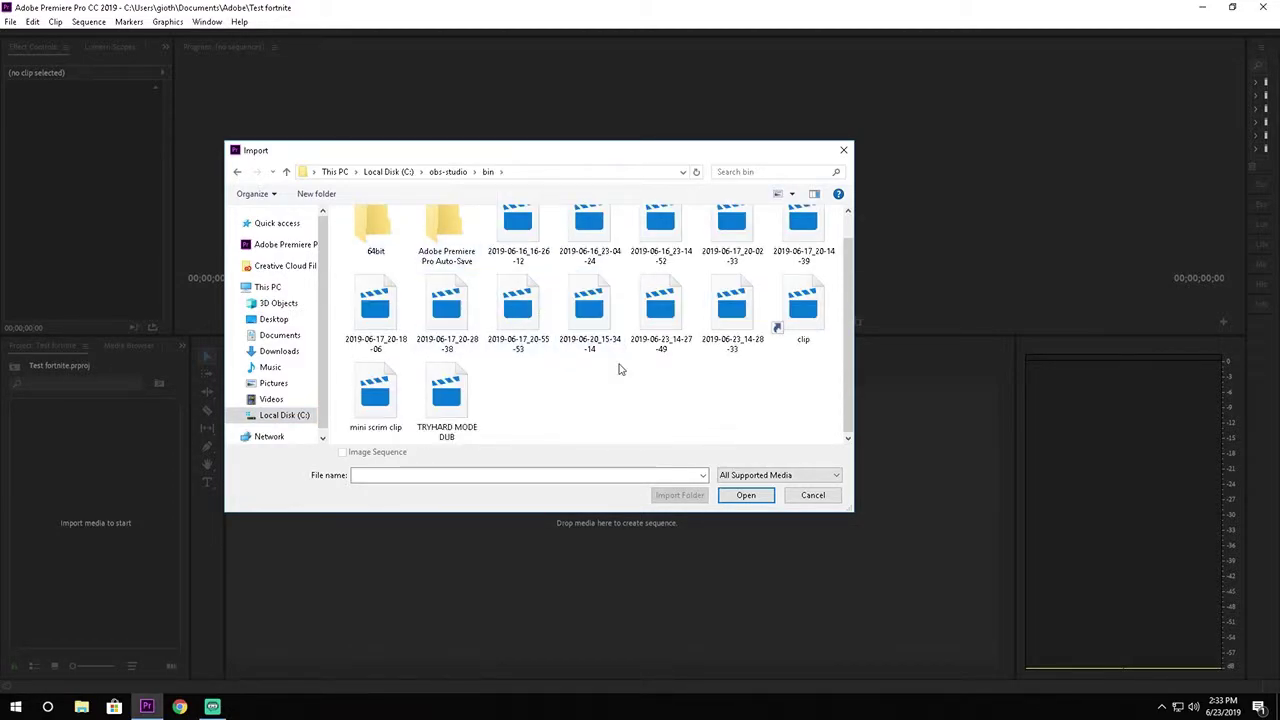
pyautogui.scroll(1, 619, 369)
pyautogui.scroll(-1, 614, 367)
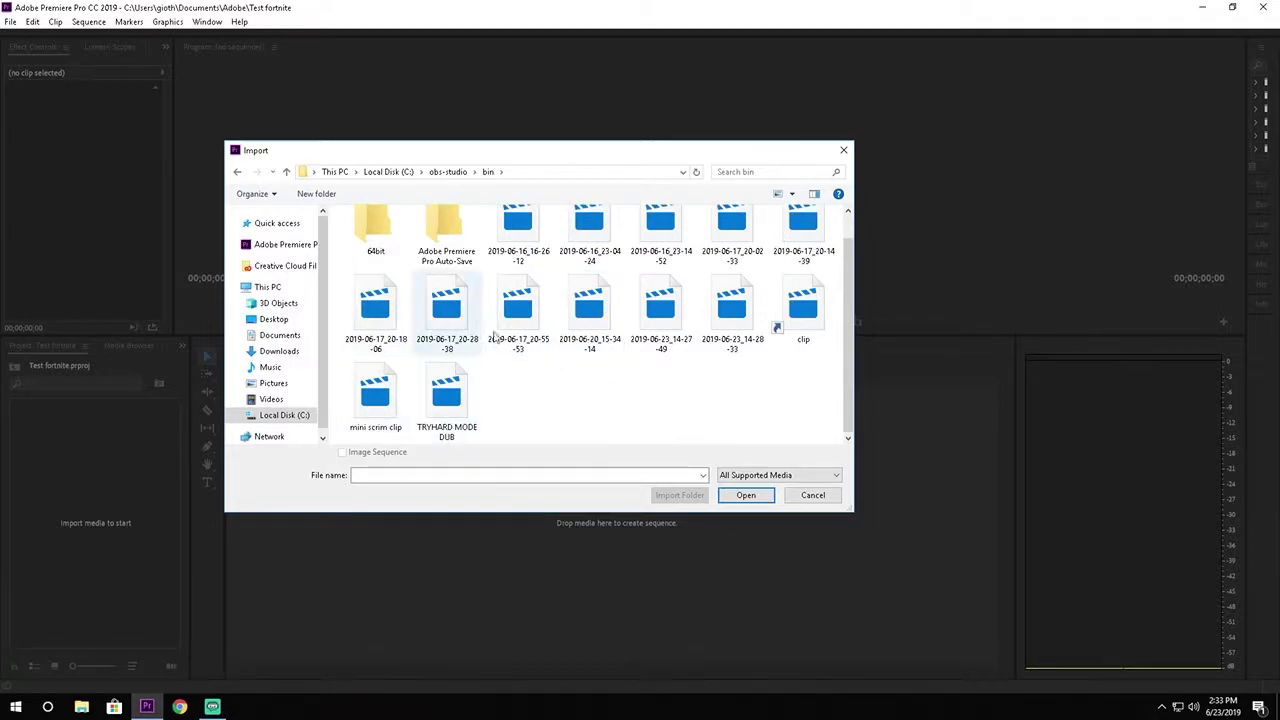
pyautogui.scroll(1, 705, 350)
pyautogui.scroll(-1, 640, 350)
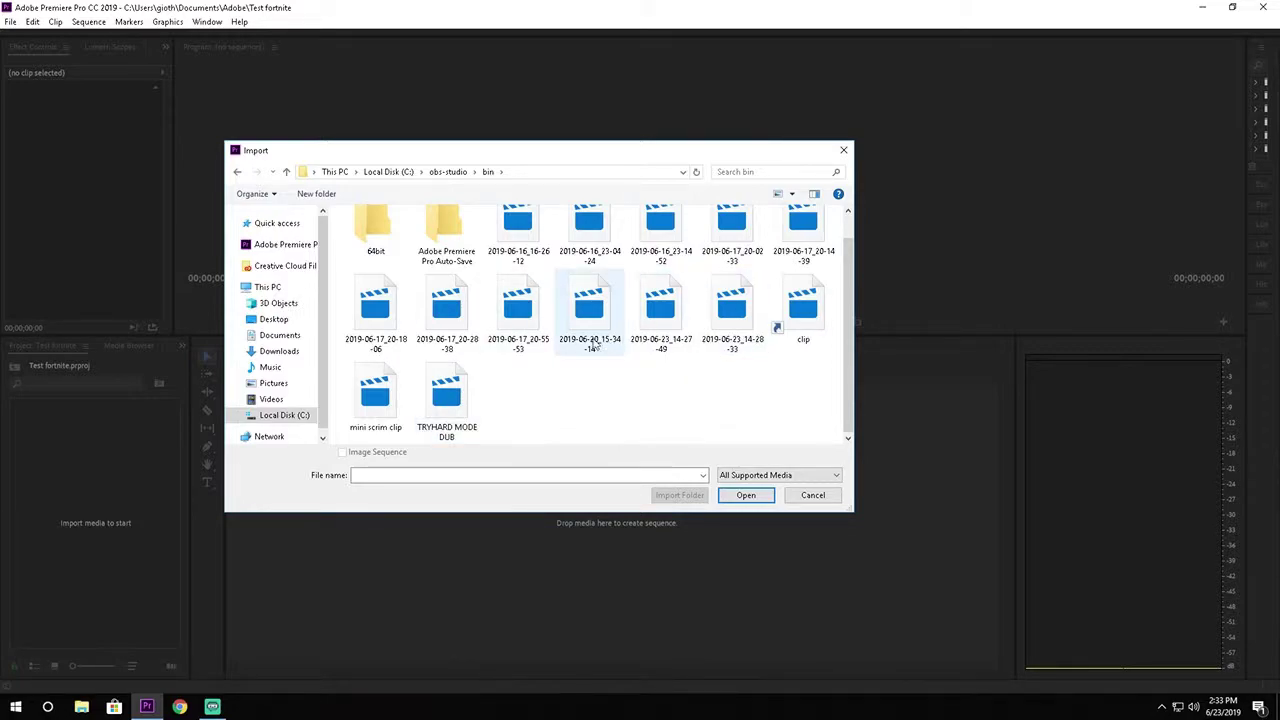
pyautogui.scroll(1, 702, 335)
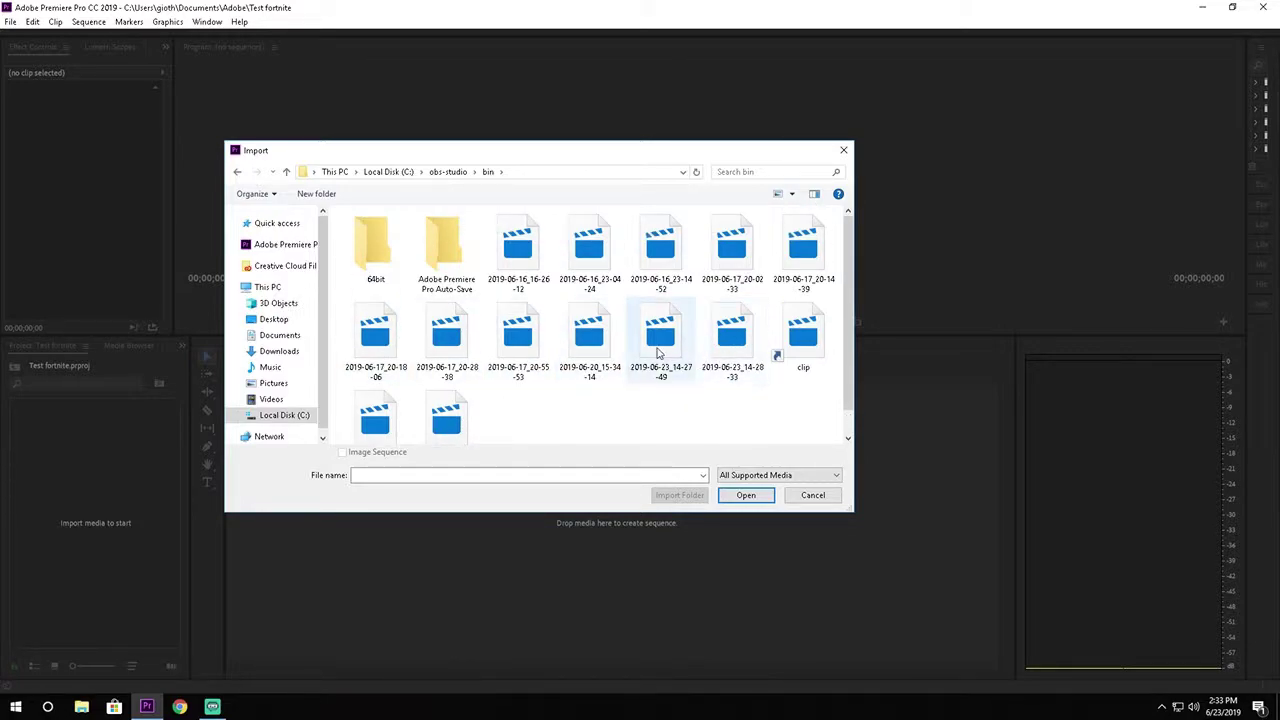
pyautogui.scroll(-1, 712, 370)
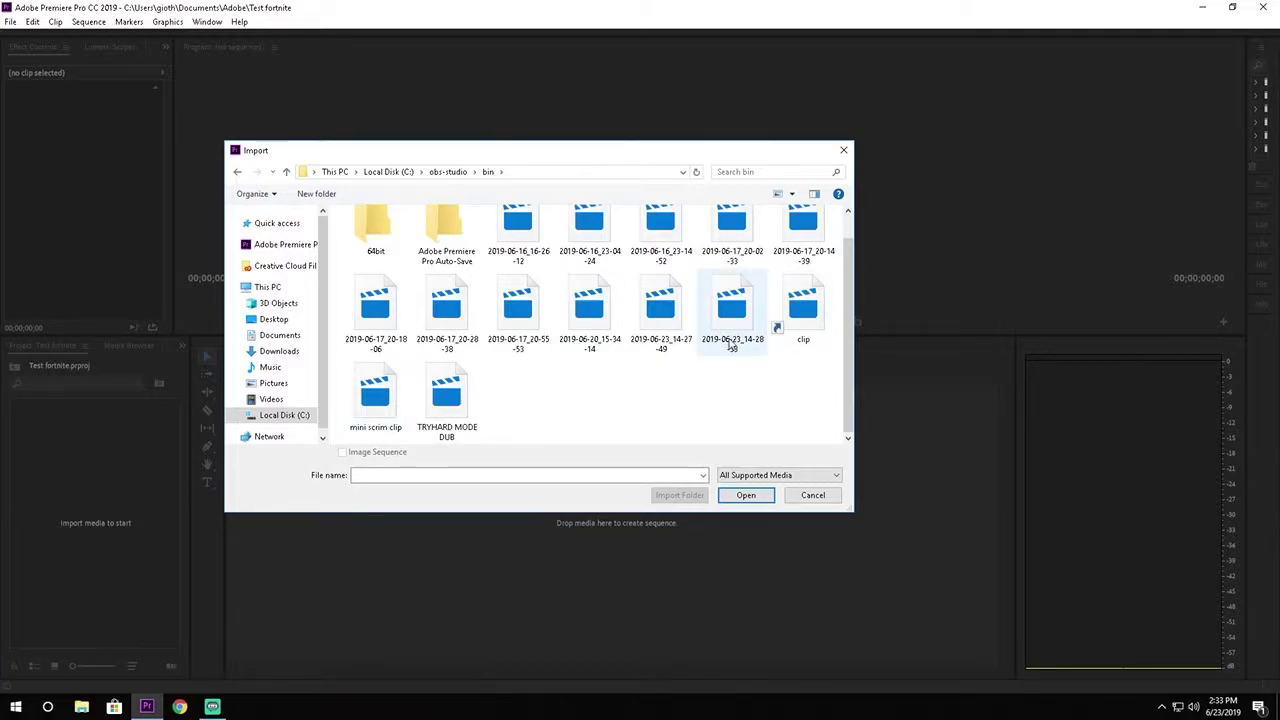
# Step: Try to preview the recording 2019-06-23_14-28-33 in the video player and close the player
pyautogui.rightClick(727, 310)
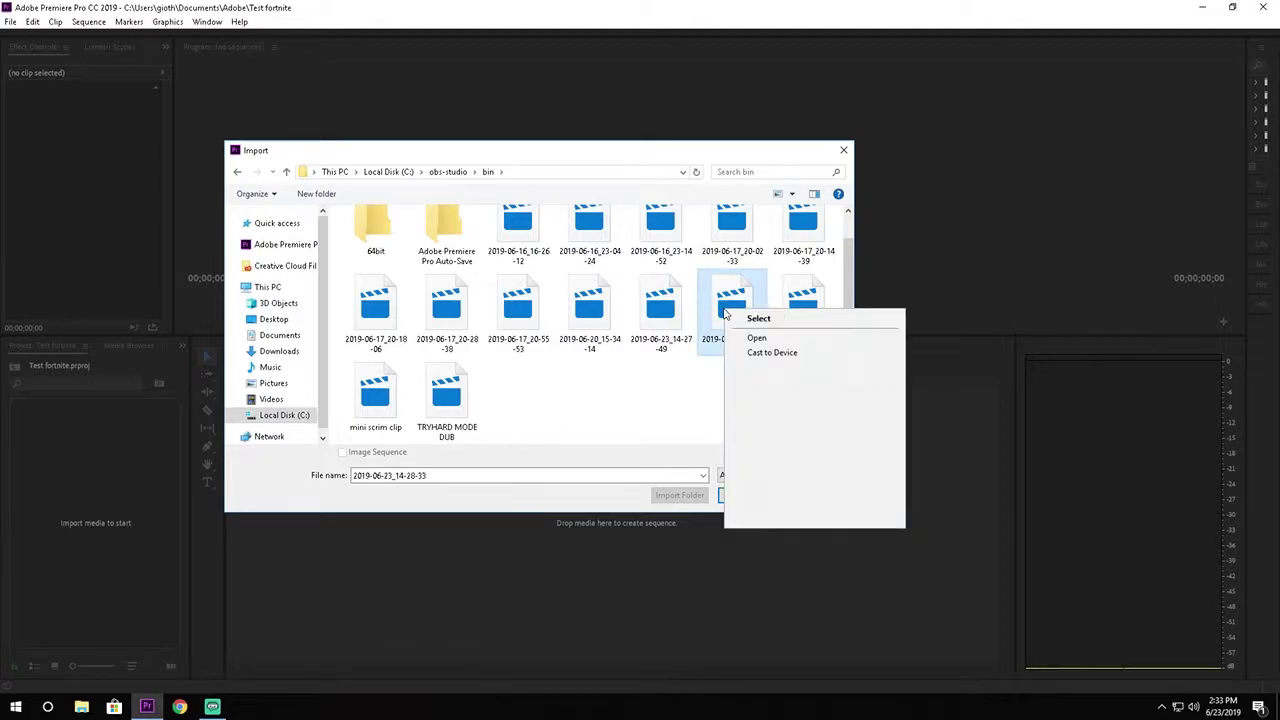
pyautogui.click(771, 340)
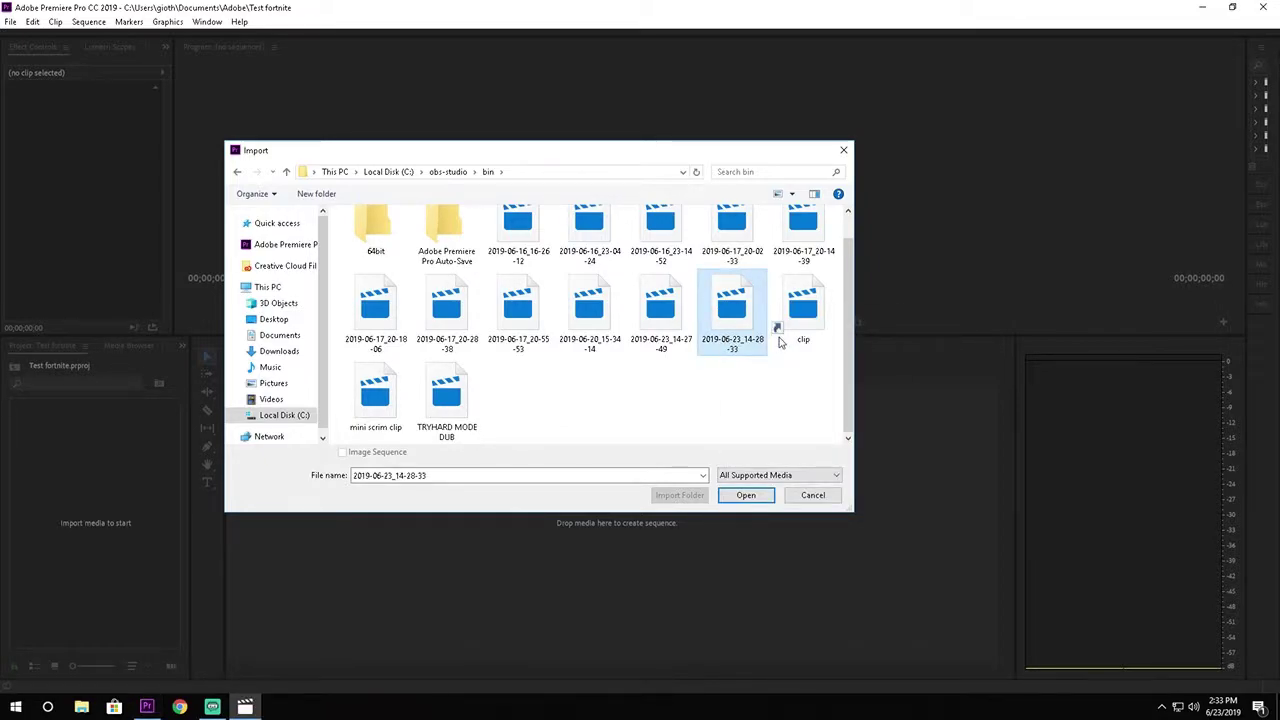
pyautogui.moveTo(1279, 154); pyautogui.dragTo(665, 37)
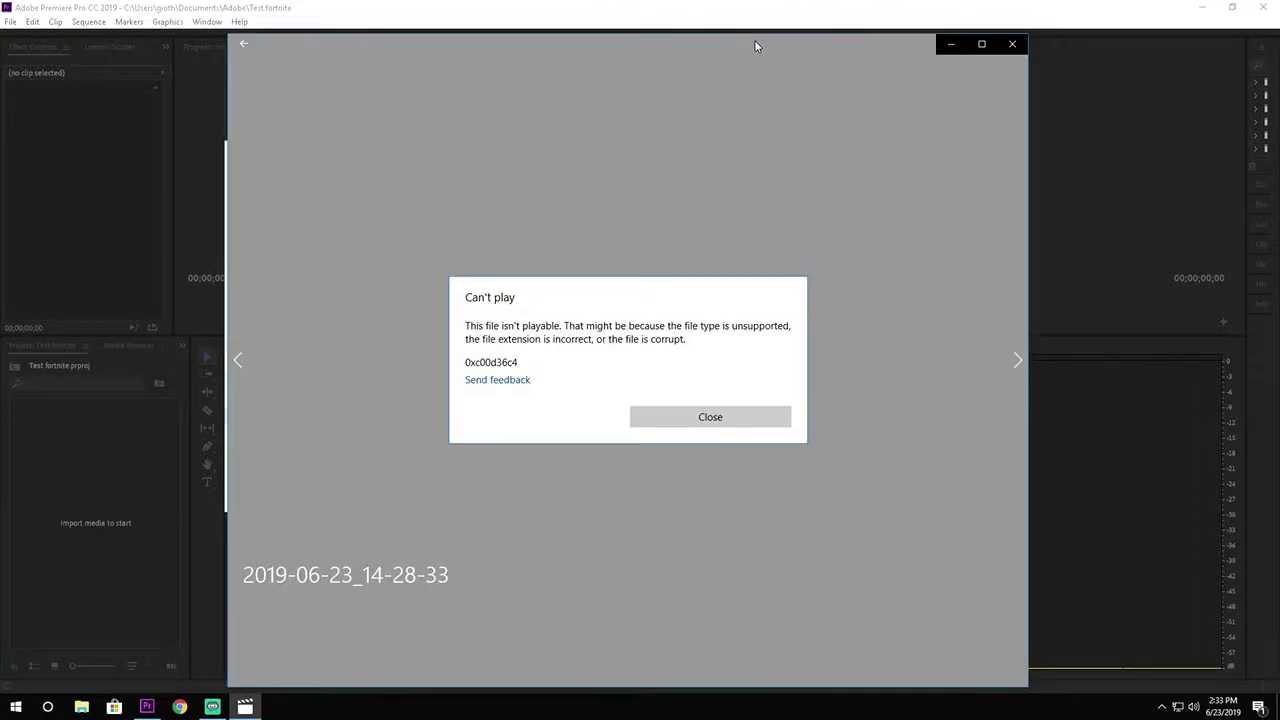
pyautogui.click(731, 427)
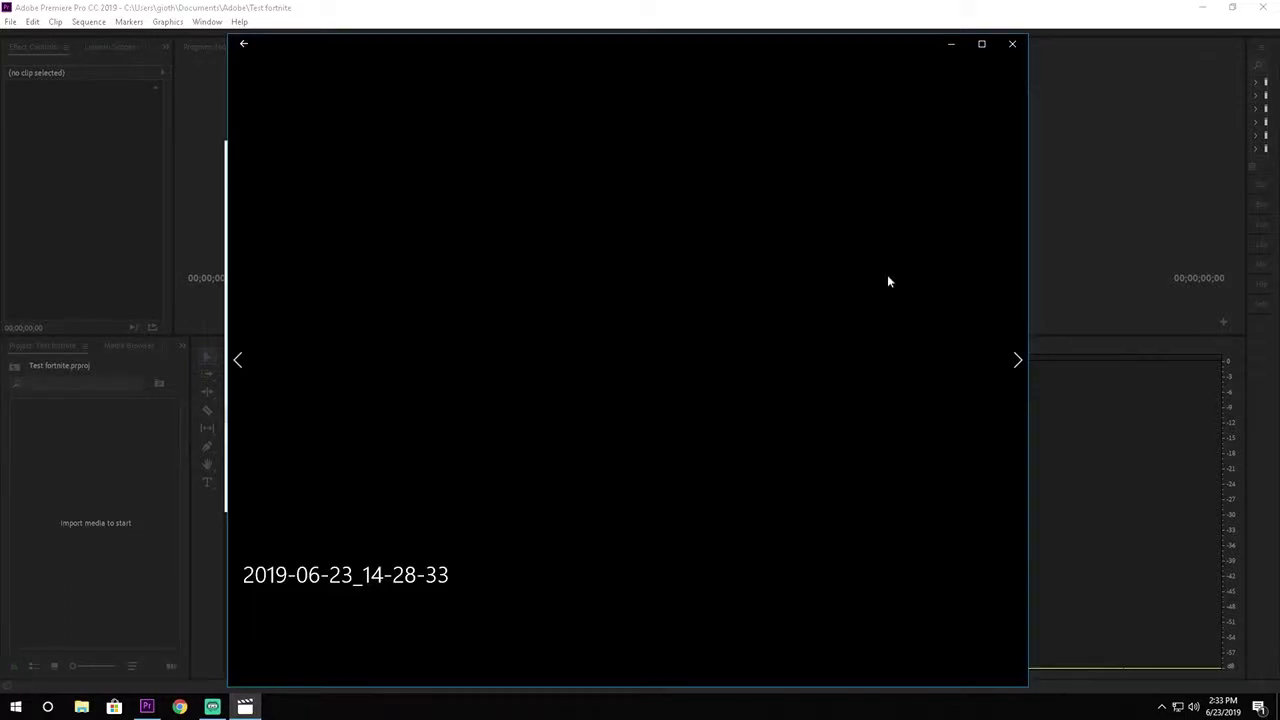
pyautogui.click(1012, 44)
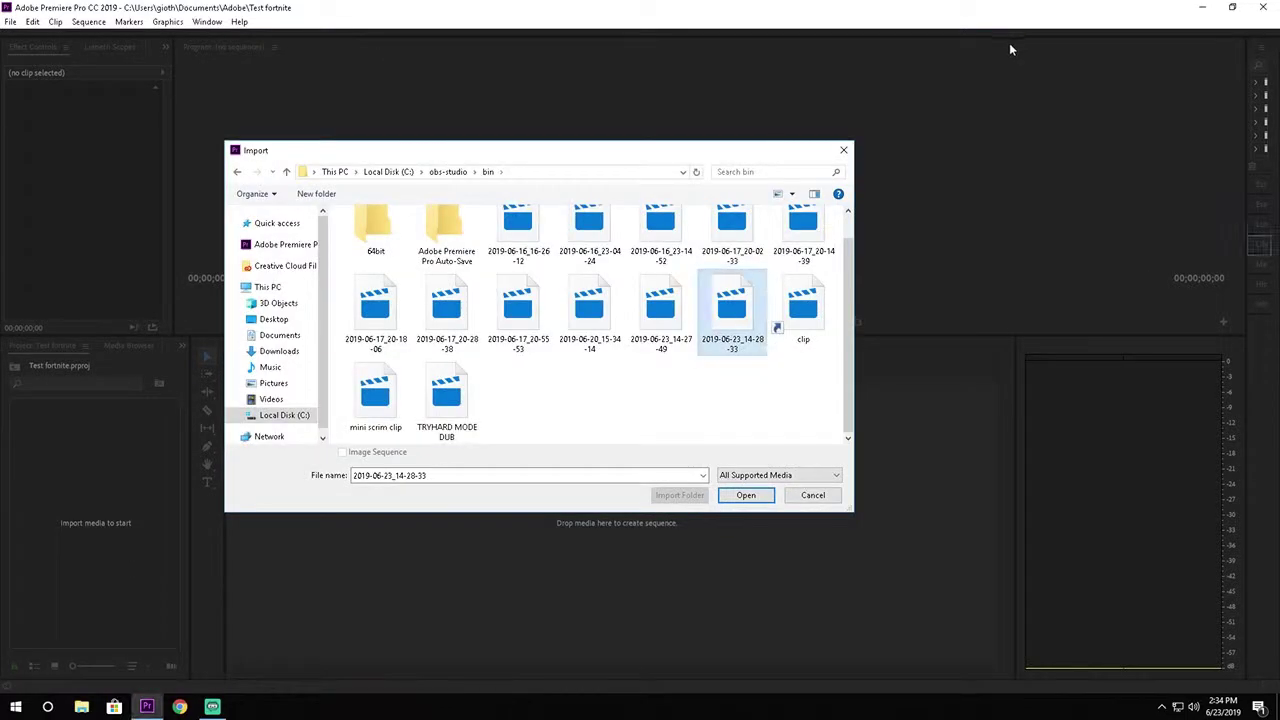
# Step: Preview the TRYHARD MODE DUB recording in the video player, skim to the fight at about 14:04, pause it and close the player
pyautogui.rightClick(464, 396)
pyautogui.click(498, 422)
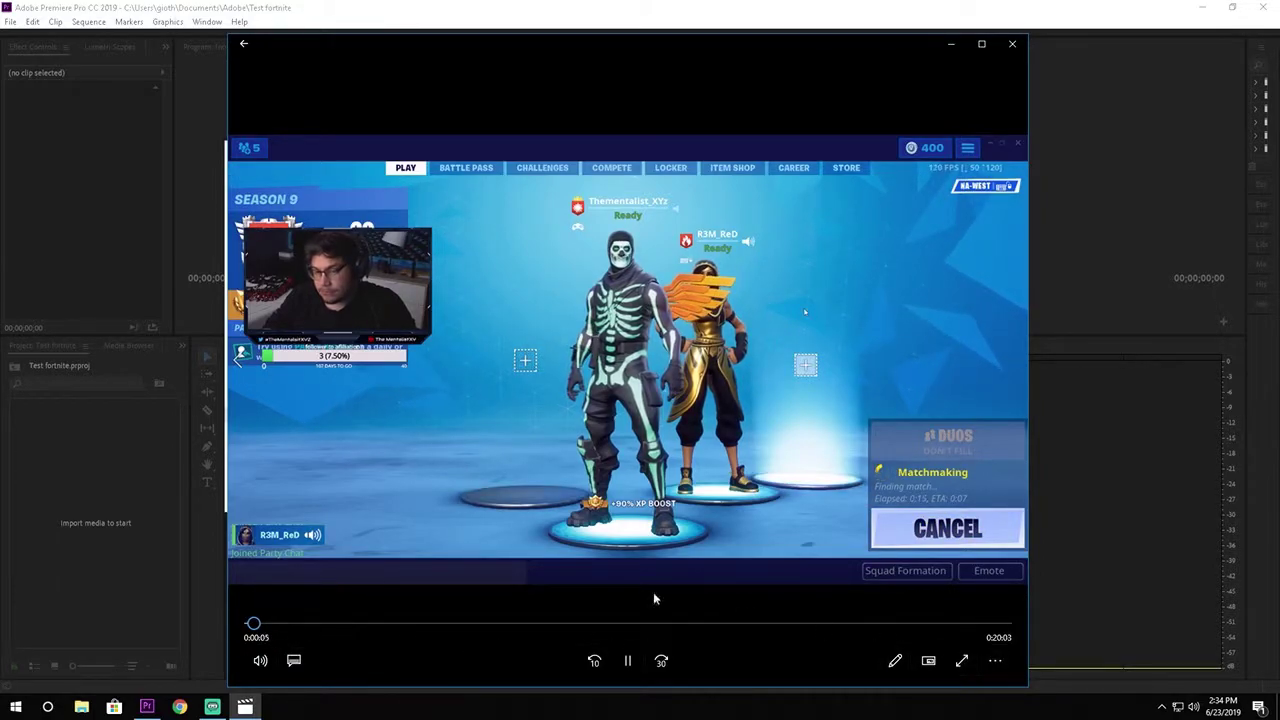
pyautogui.moveTo(288, 628); pyautogui.dragTo(343, 624)
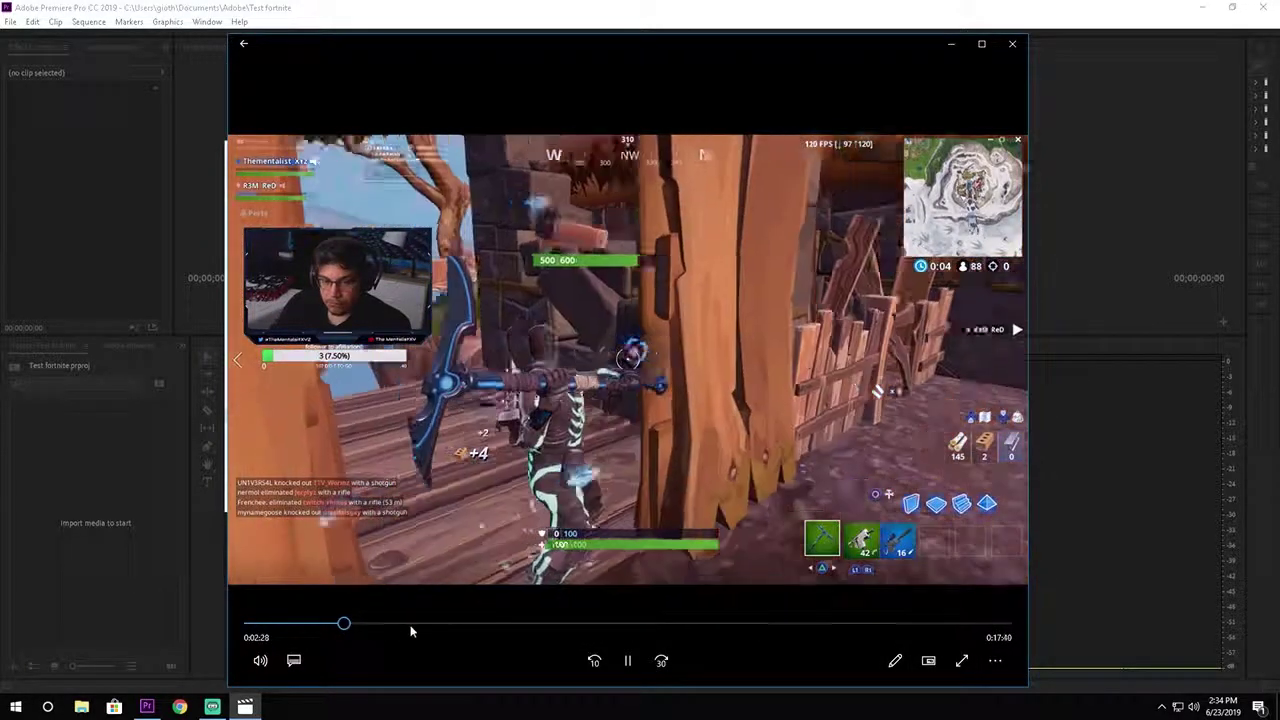
pyautogui.click(410, 624)
pyautogui.click(451, 624)
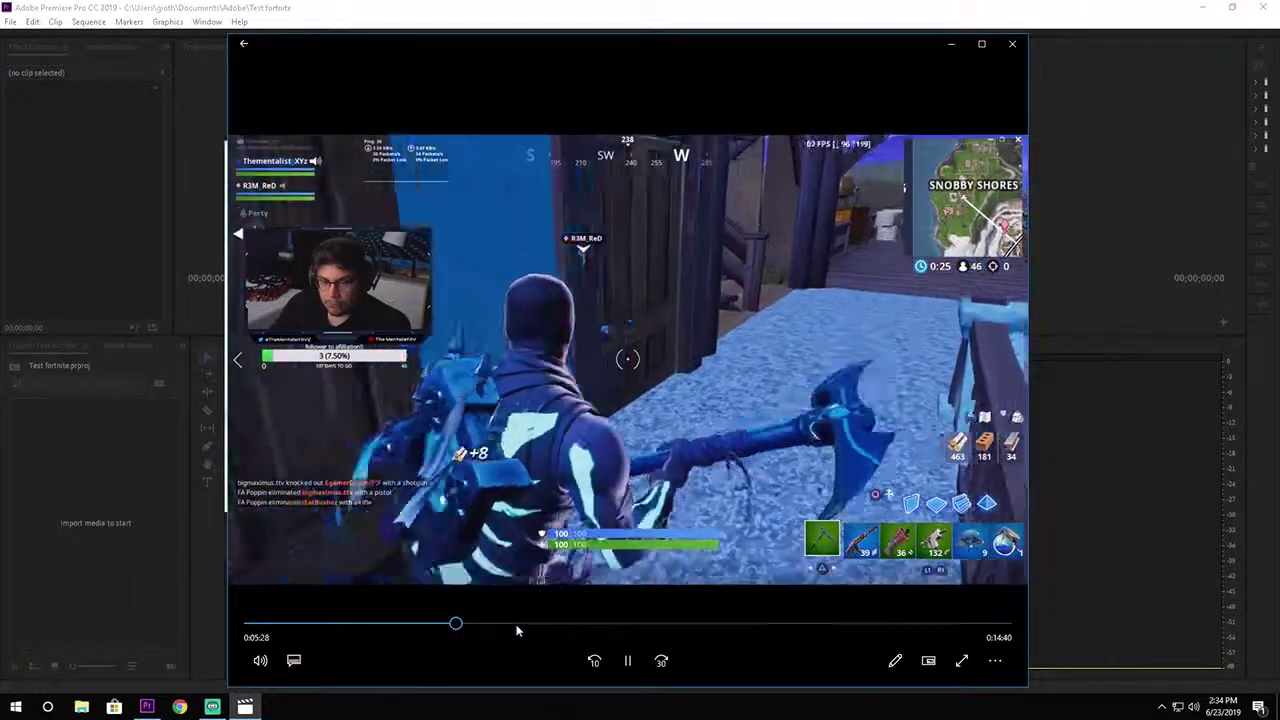
pyautogui.click(515, 624)
pyautogui.moveTo(562, 625); pyautogui.dragTo(718, 626)
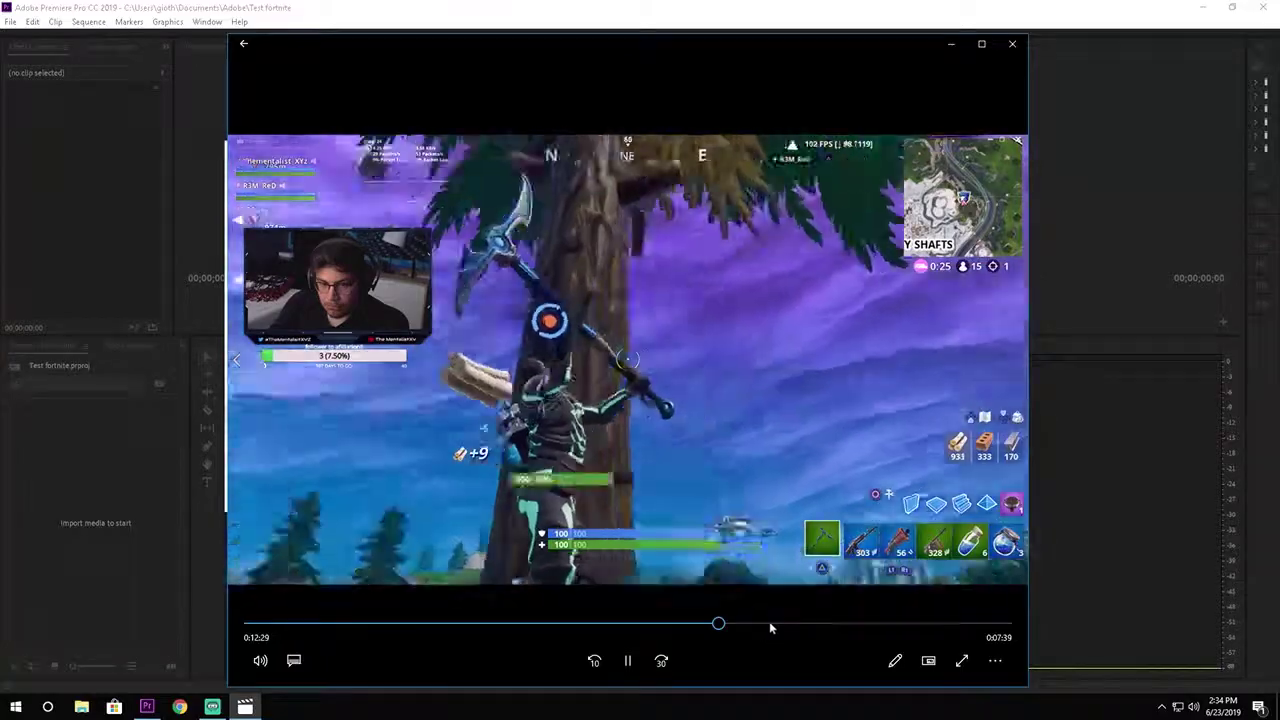
pyautogui.click(776, 624)
pyautogui.click(754, 625)
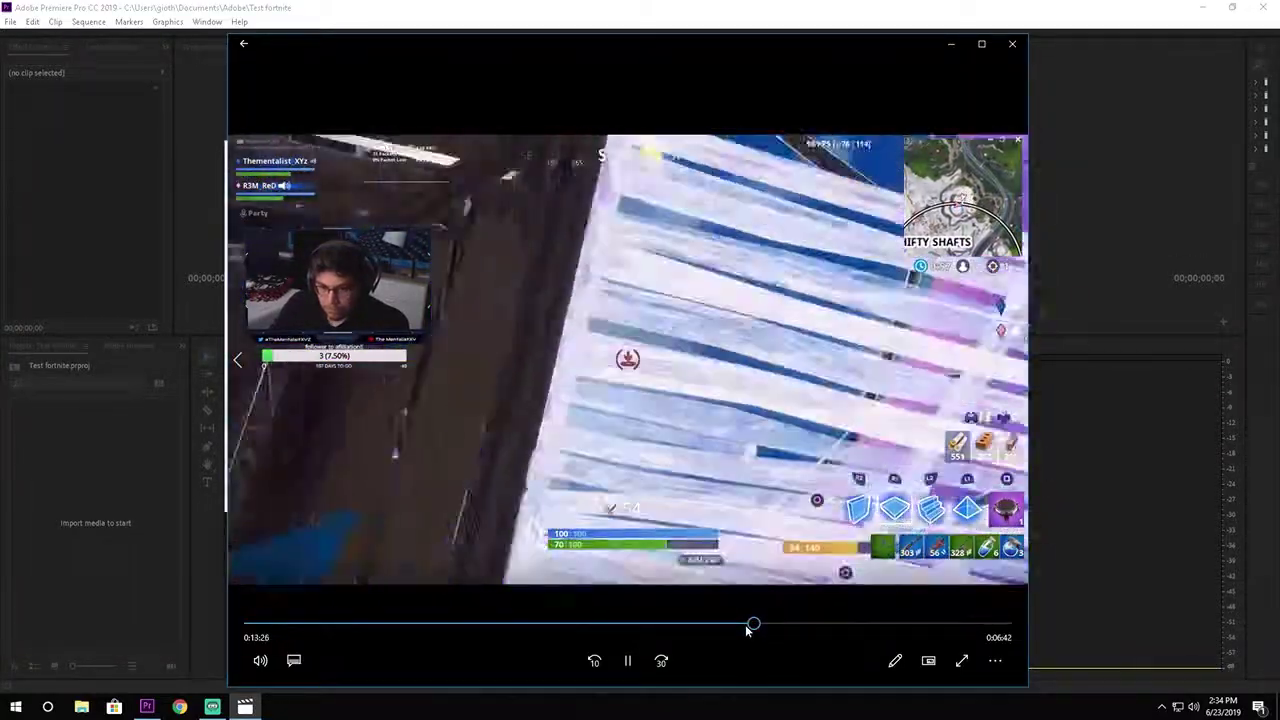
pyautogui.click(777, 625)
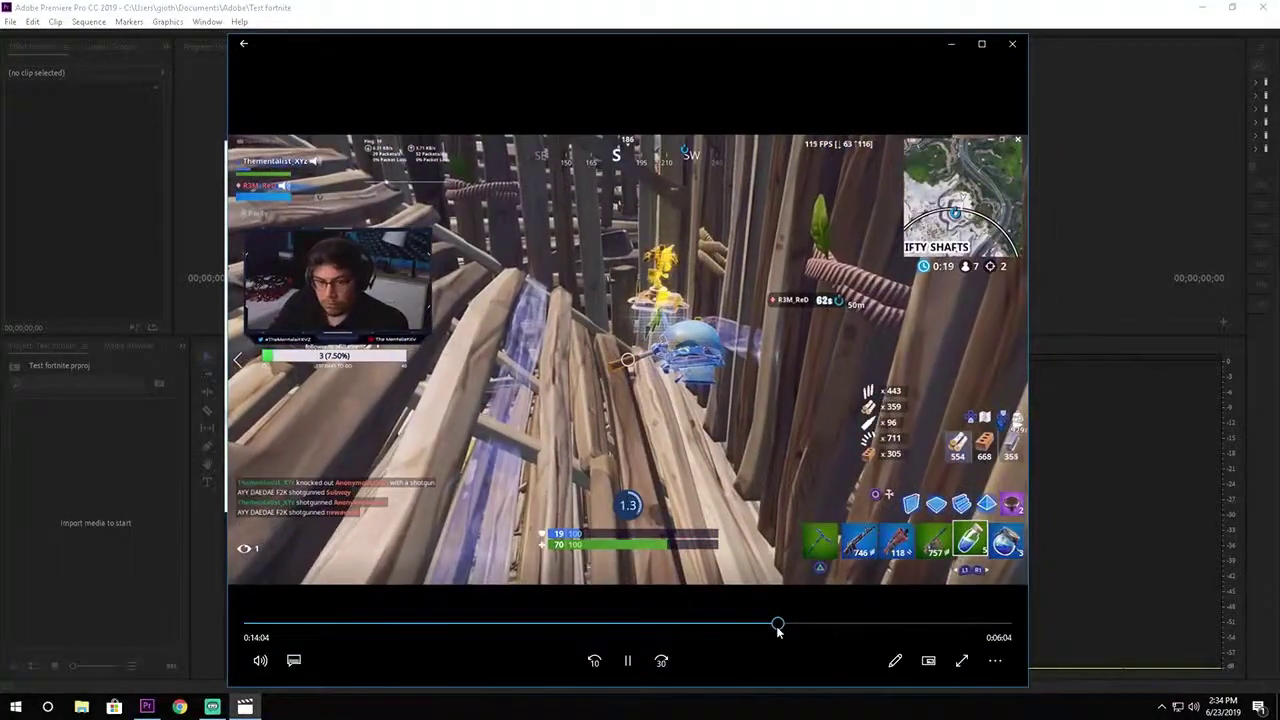
pyautogui.click(638, 670)
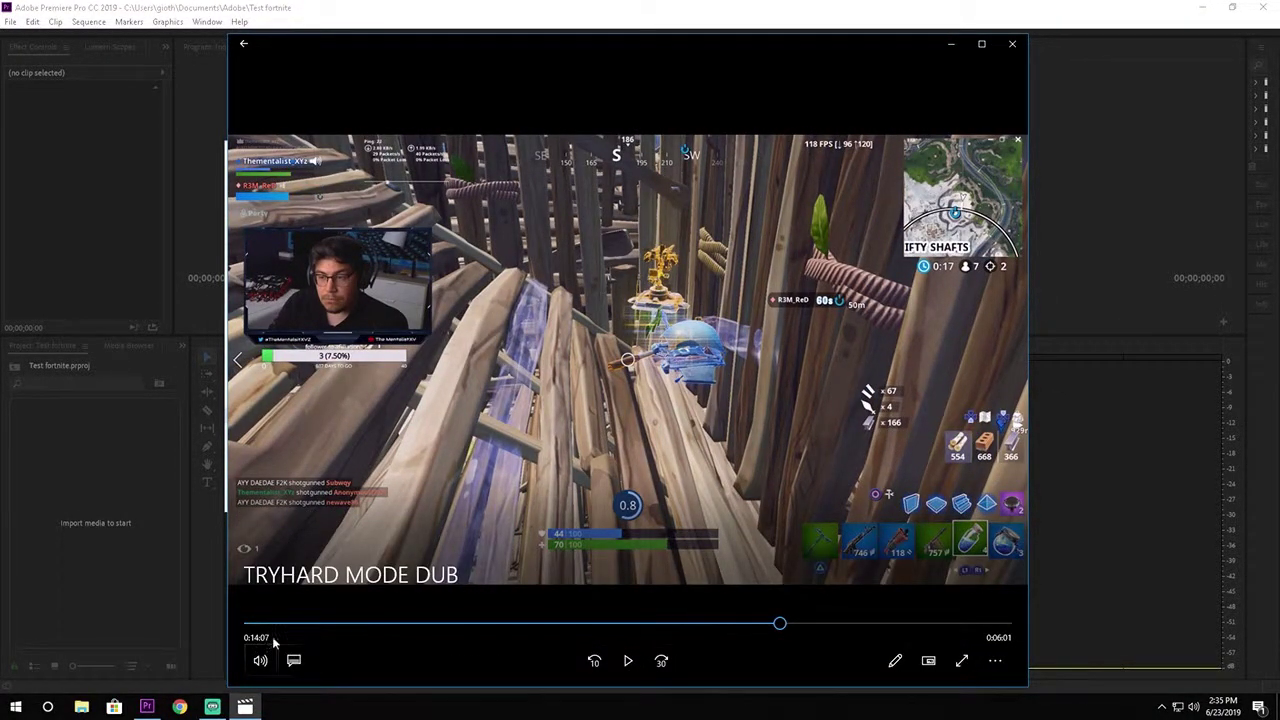
pyautogui.click(1012, 44)
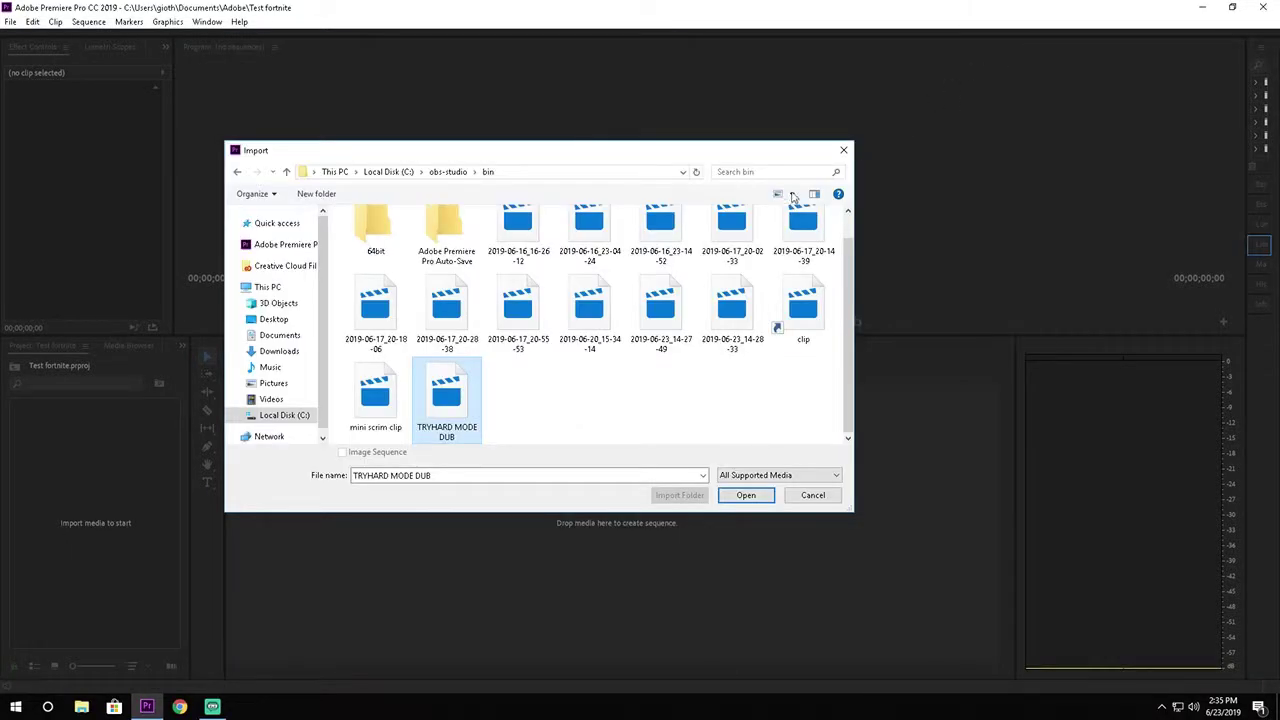
# Step: Import the TRYHARD MODE DUB video and create a sequence from it in the timeline
pyautogui.doubleClick(451, 389)
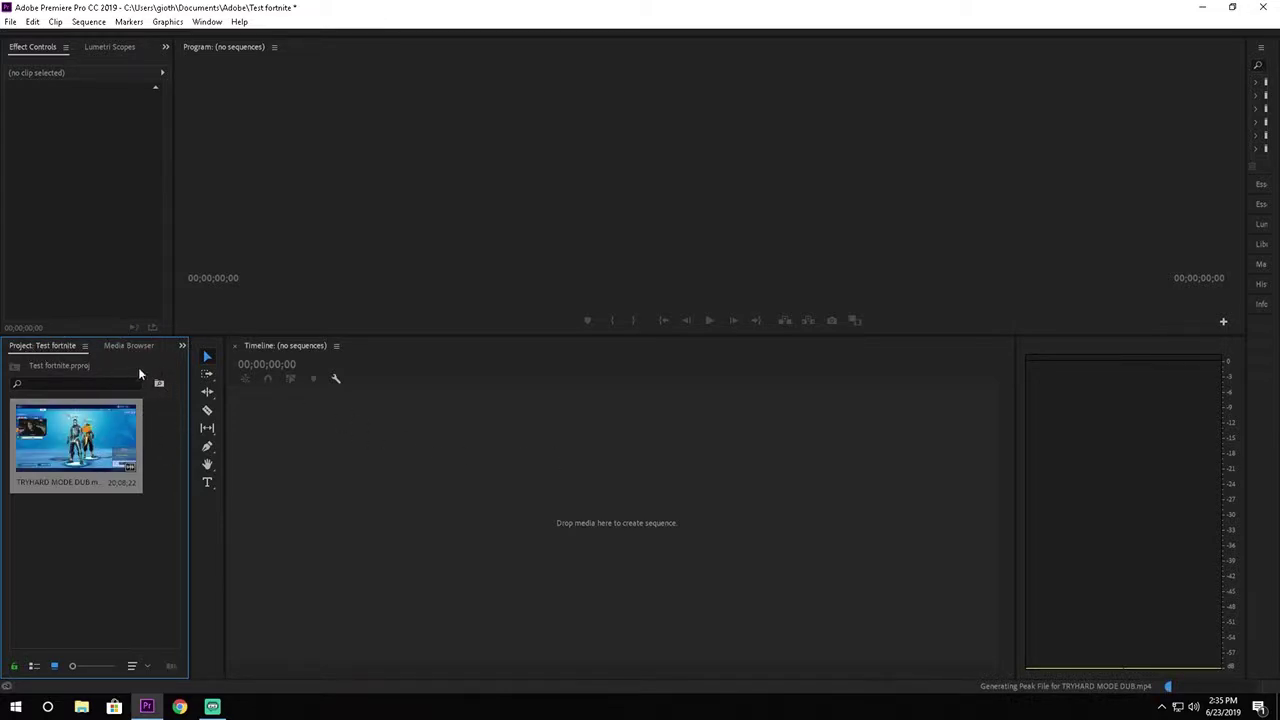
pyautogui.click(107, 522)
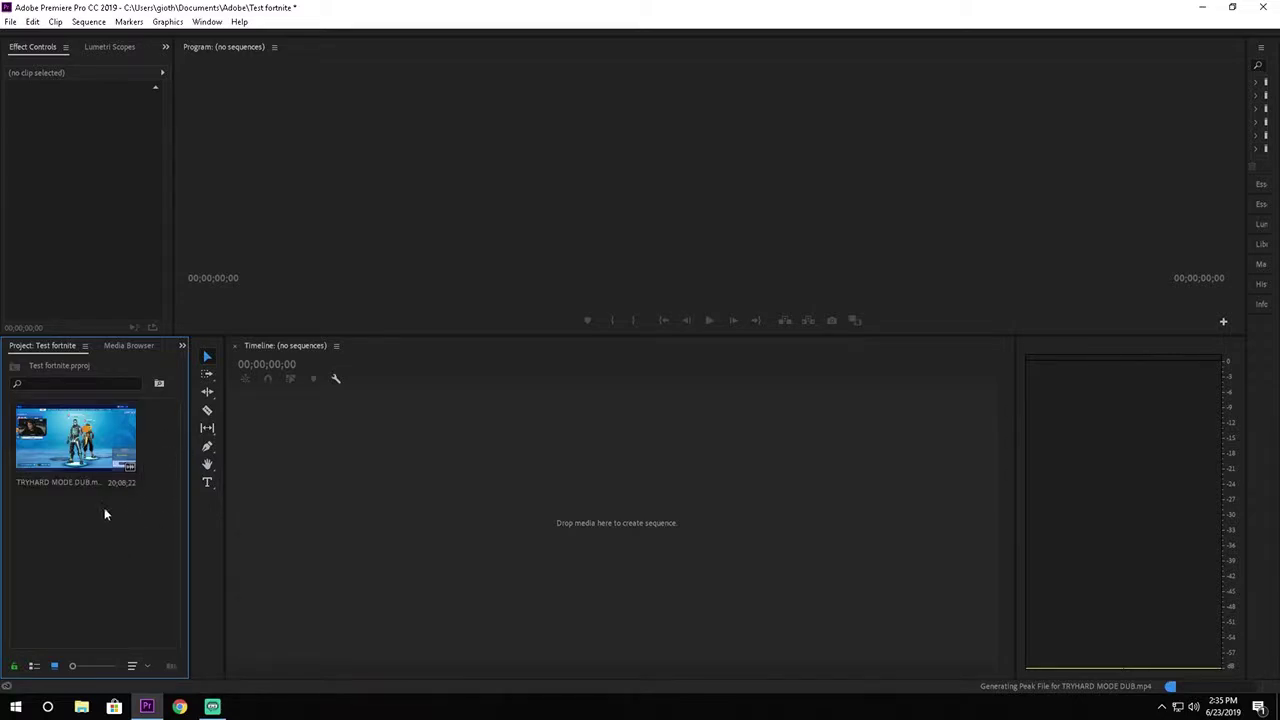
pyautogui.click(52, 457)
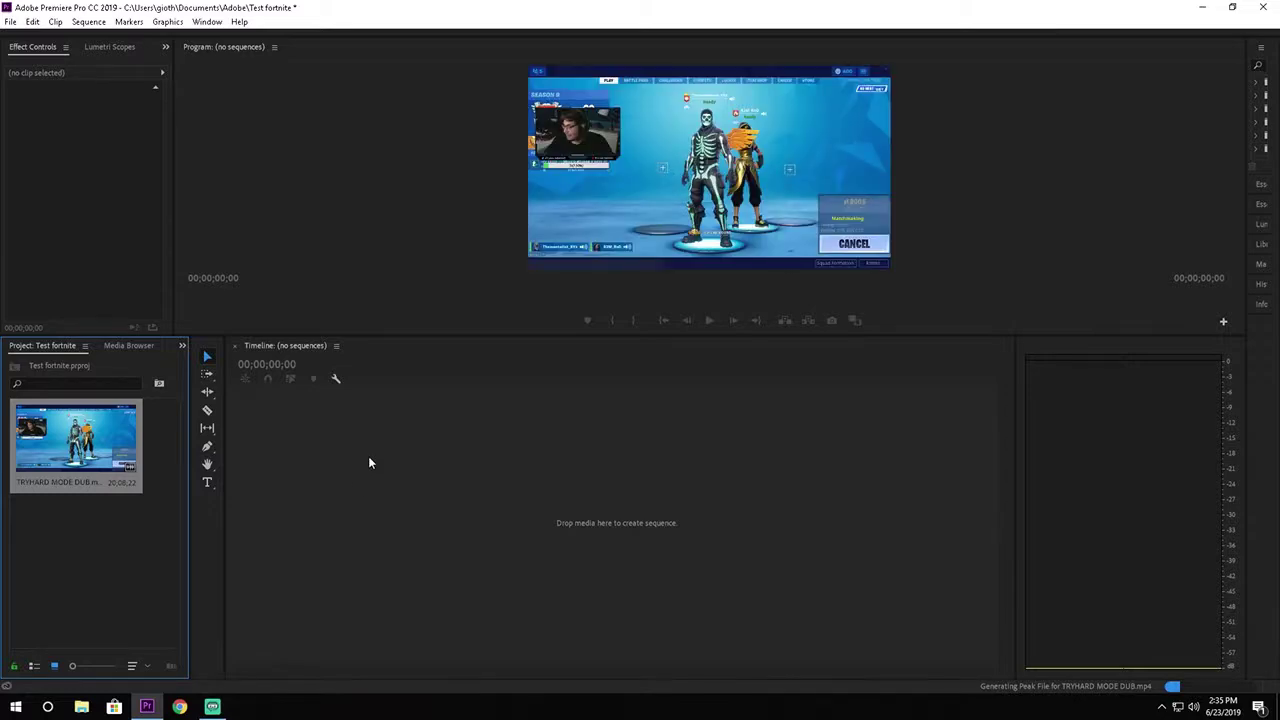
# Step: Widen the timeline on both sides by narrowing the audio meters, Project panel and tools strip
pyautogui.moveTo(1015, 442); pyautogui.dragTo(1156, 455)
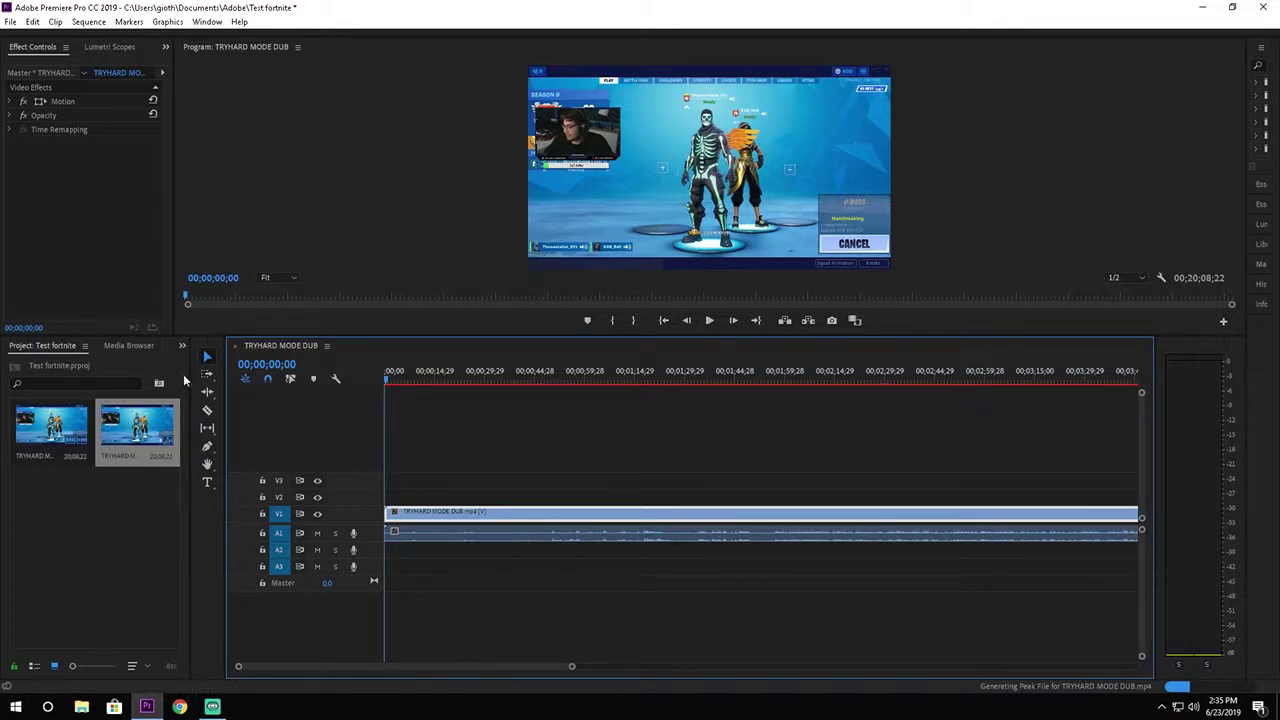
pyautogui.click(196, 384)
pyautogui.moveTo(189, 377); pyautogui.dragTo(66, 380)
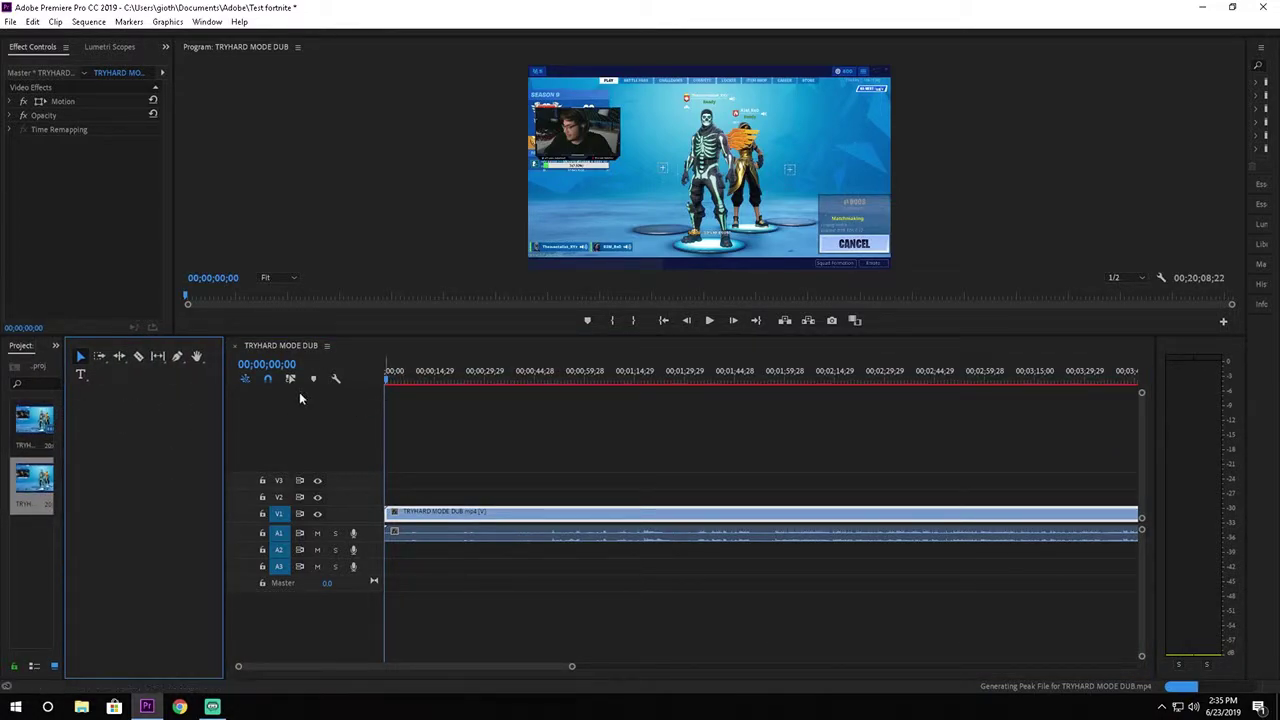
pyautogui.moveTo(226, 390); pyautogui.dragTo(78, 398)
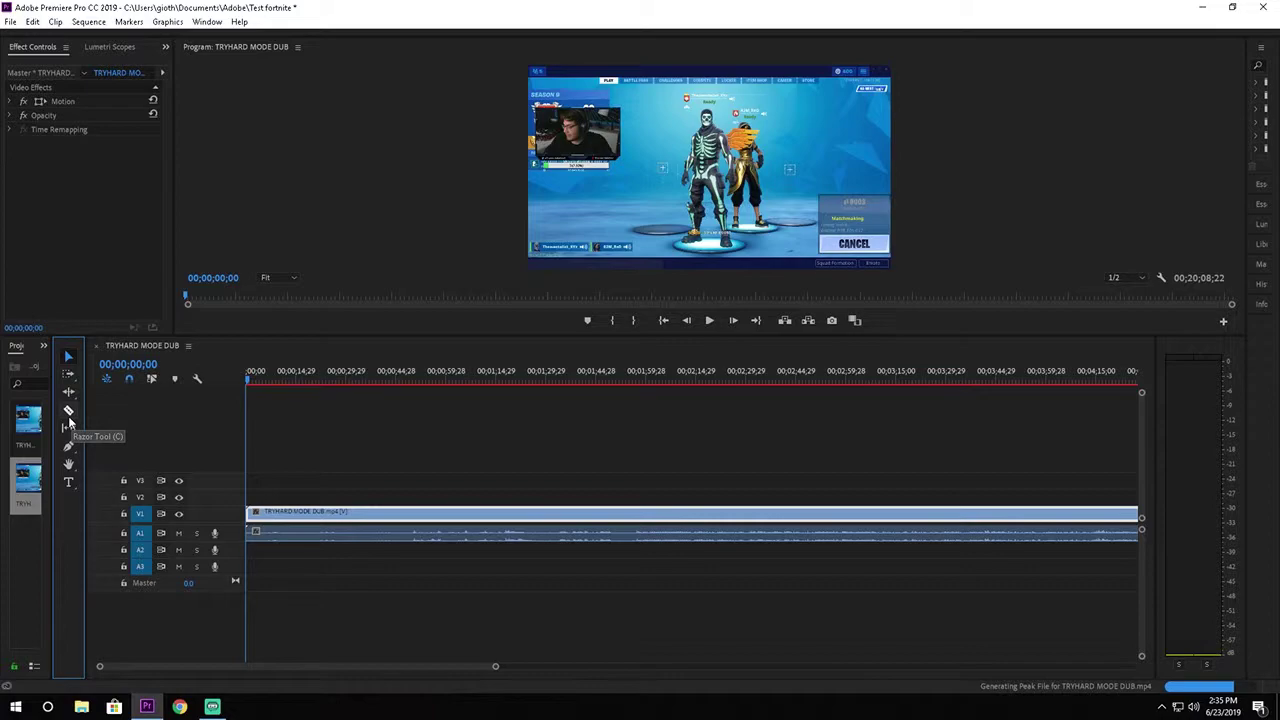
# Step: Place the playhead at about 00;14;14 in the TRYHARD MODE DUB sequence and play the footage from there
pyautogui.moveTo(382, 527); pyautogui.dragTo(287, 525)
pyautogui.click(614, 467)
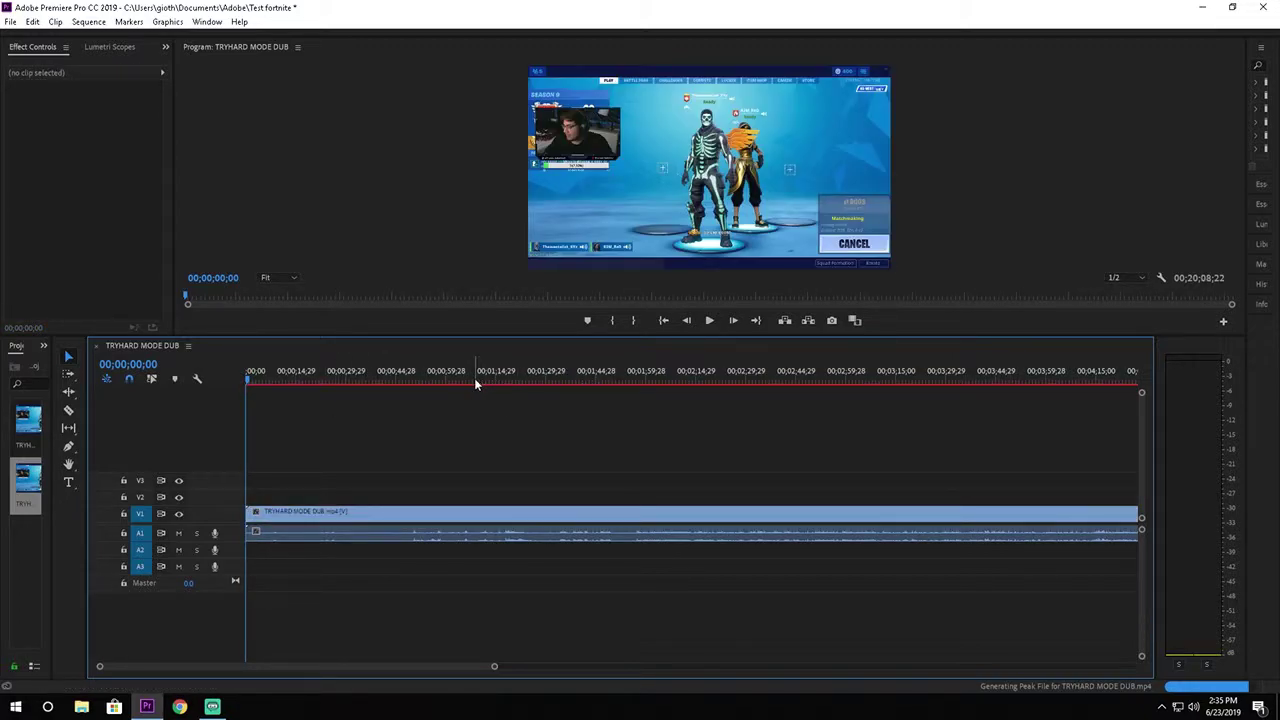
pyautogui.scroll(-10, 806, 386)
pyautogui.scroll(-10, 808, 391)
pyautogui.scroll(-15, 898, 378)
pyautogui.scroll(-10, 894, 382)
pyautogui.scroll(-6, 894, 382)
pyautogui.scroll(-3, 892, 376)
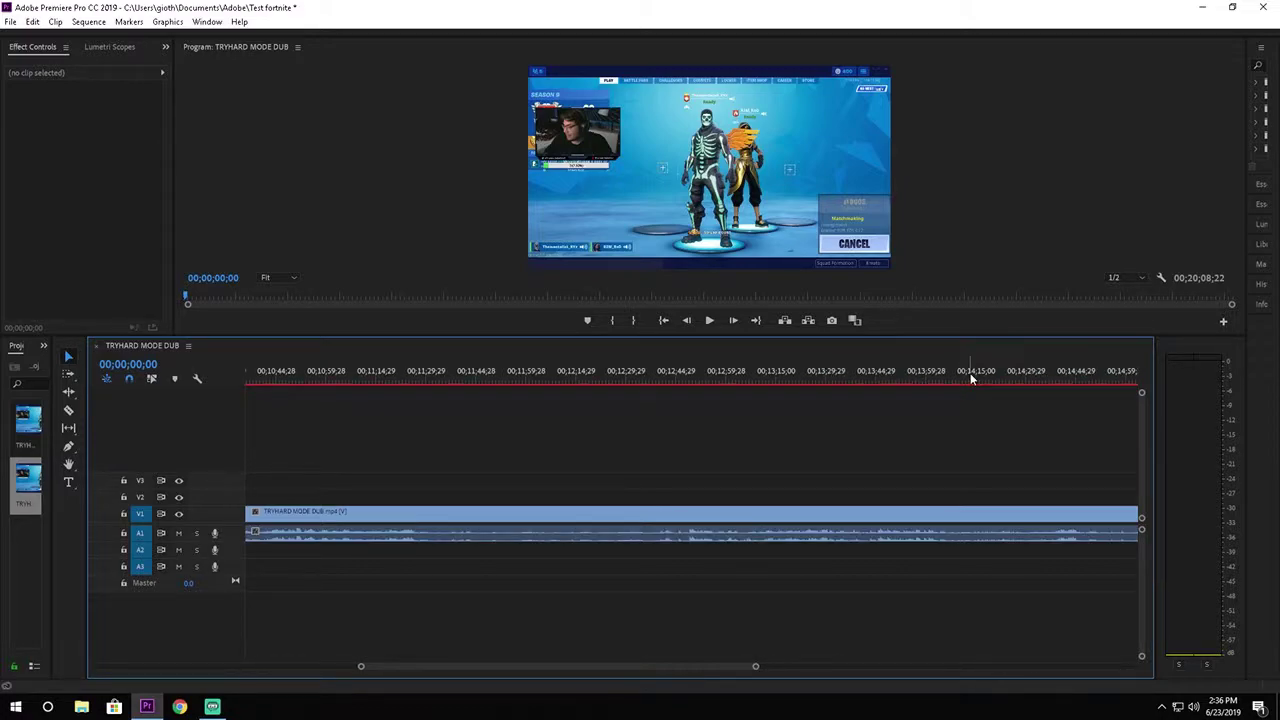
pyautogui.click(969, 521)
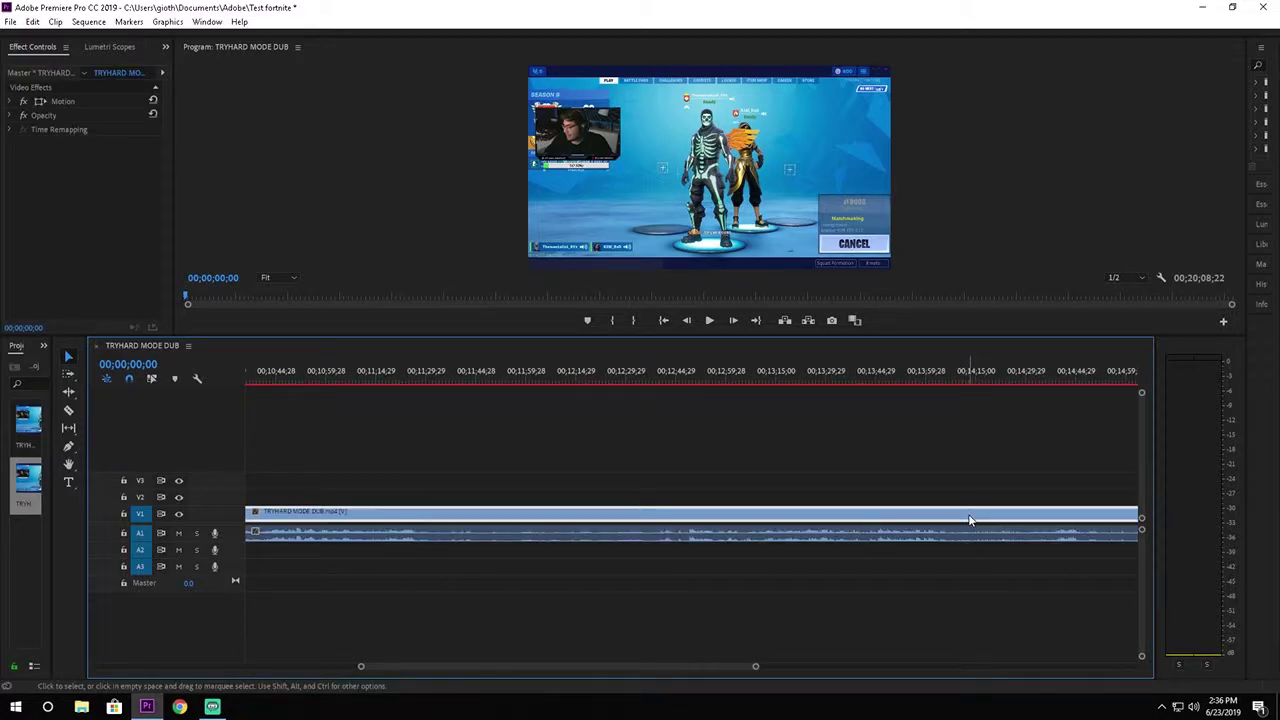
pyautogui.click(974, 377)
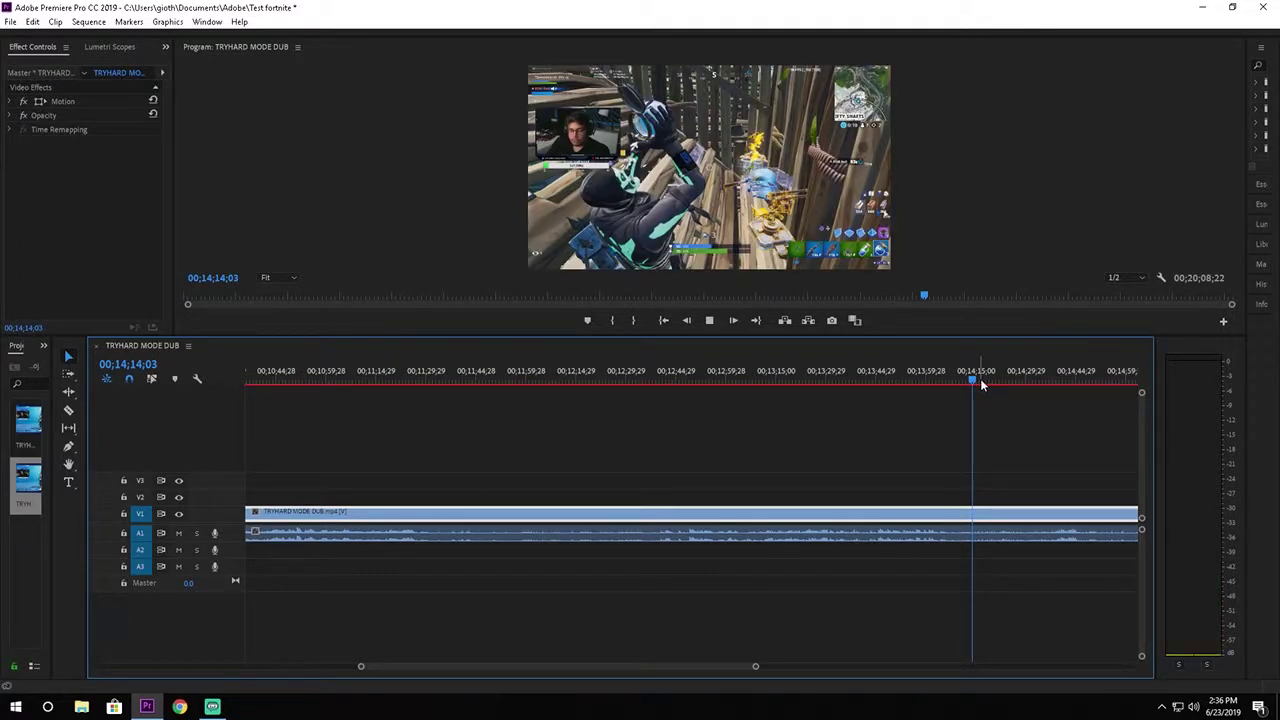
pyautogui.press('space')
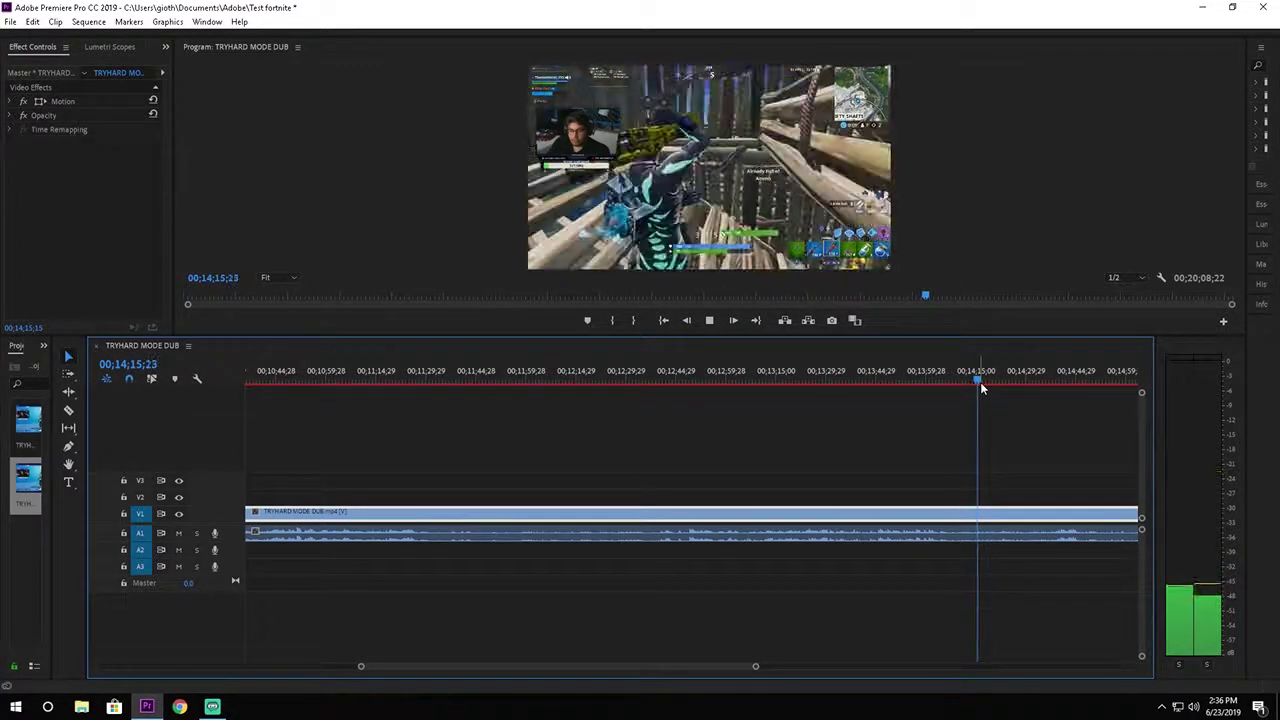
# Step: Stop playback at 00;14;15;25, split the TRYHARD MODE DUB video and audio just before that point, and delete the section before the cut
pyautogui.press('space')
pyautogui.click(69, 411)
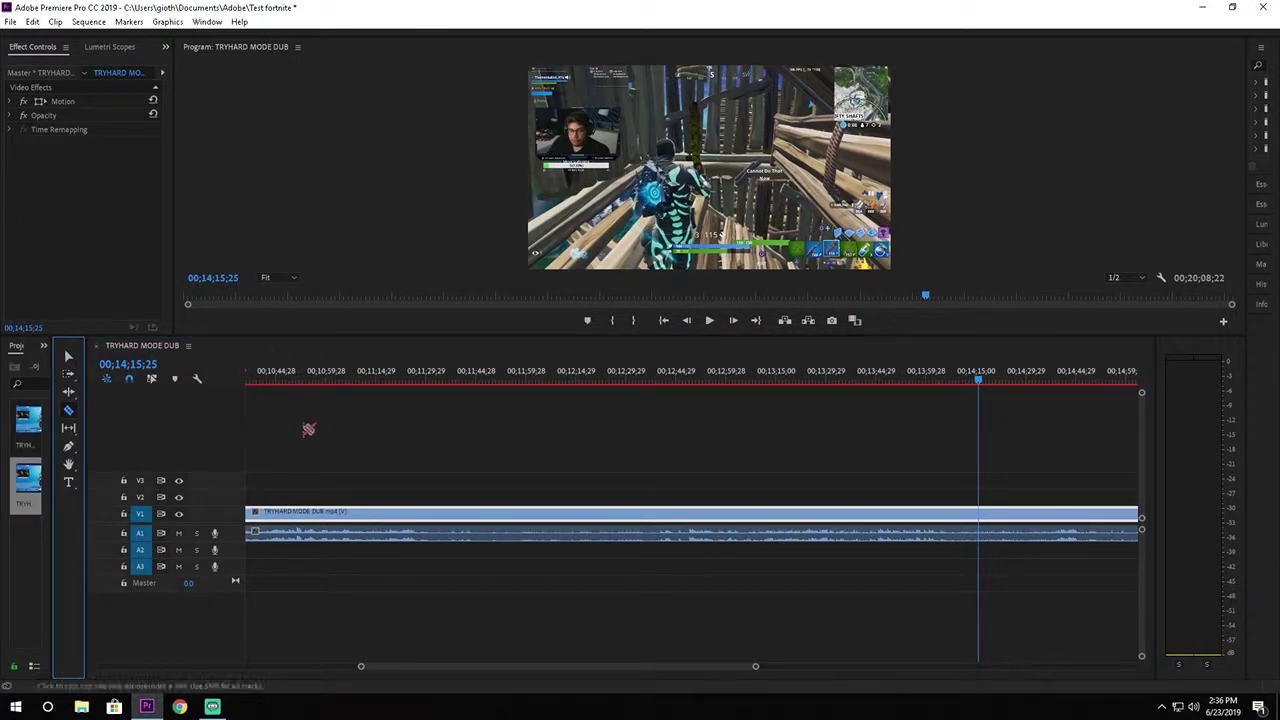
pyautogui.click(972, 516)
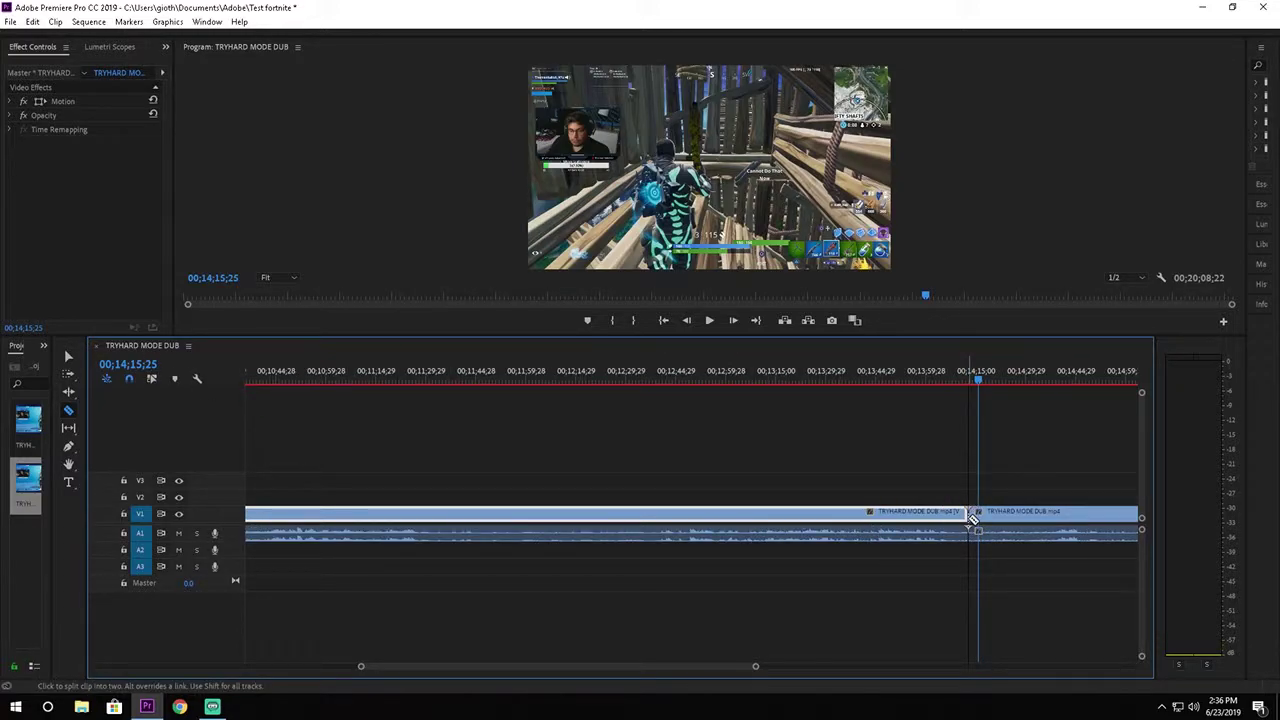
pyautogui.click(67, 357)
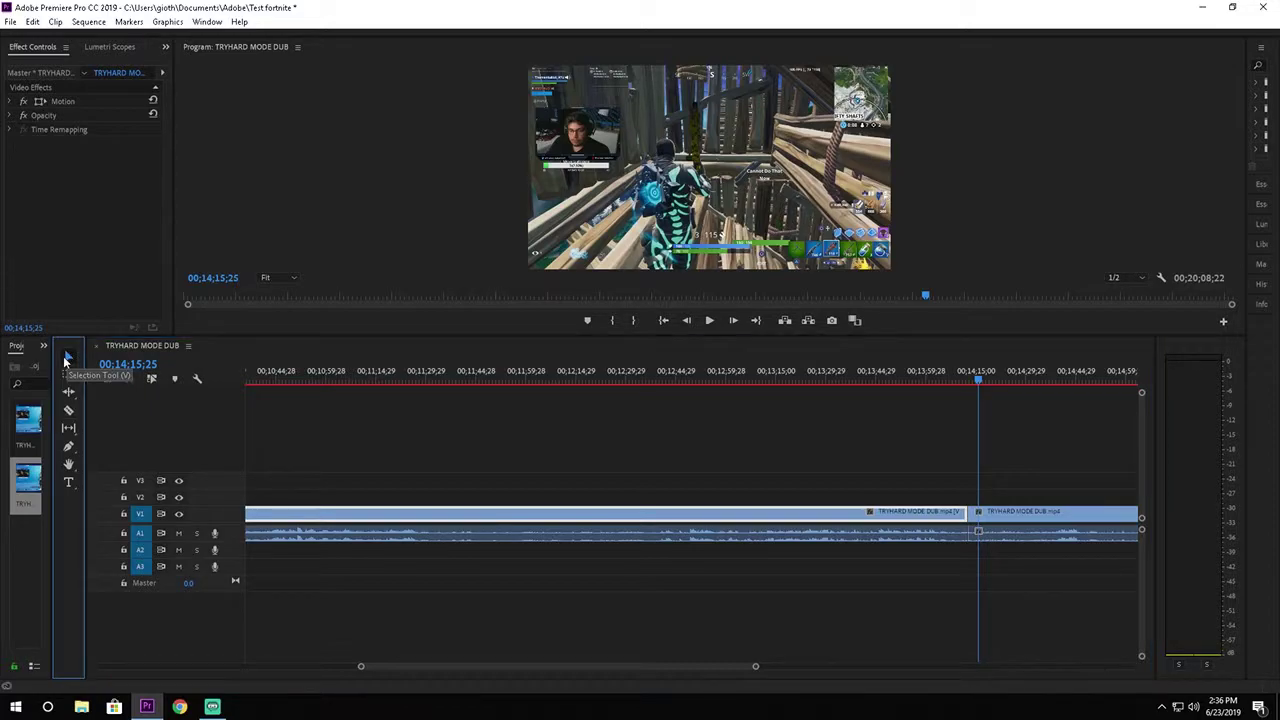
pyautogui.moveTo(822, 488); pyautogui.dragTo(843, 583)
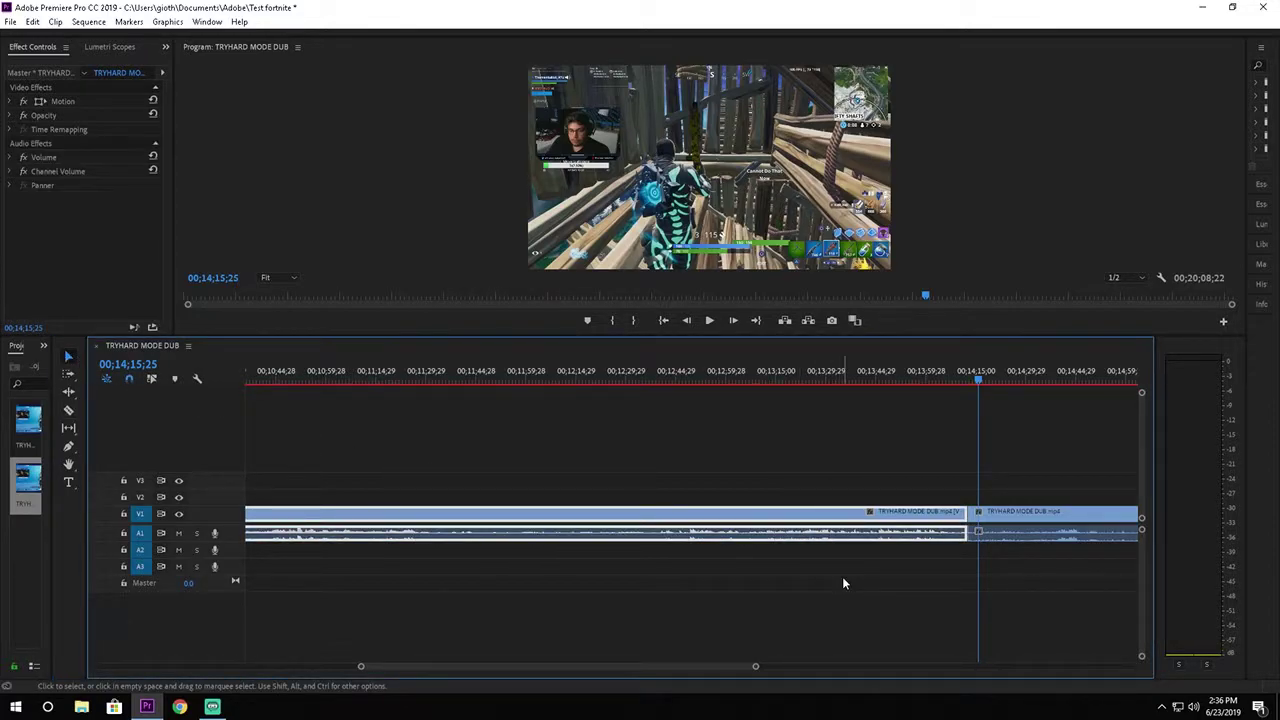
pyautogui.press('Delete')
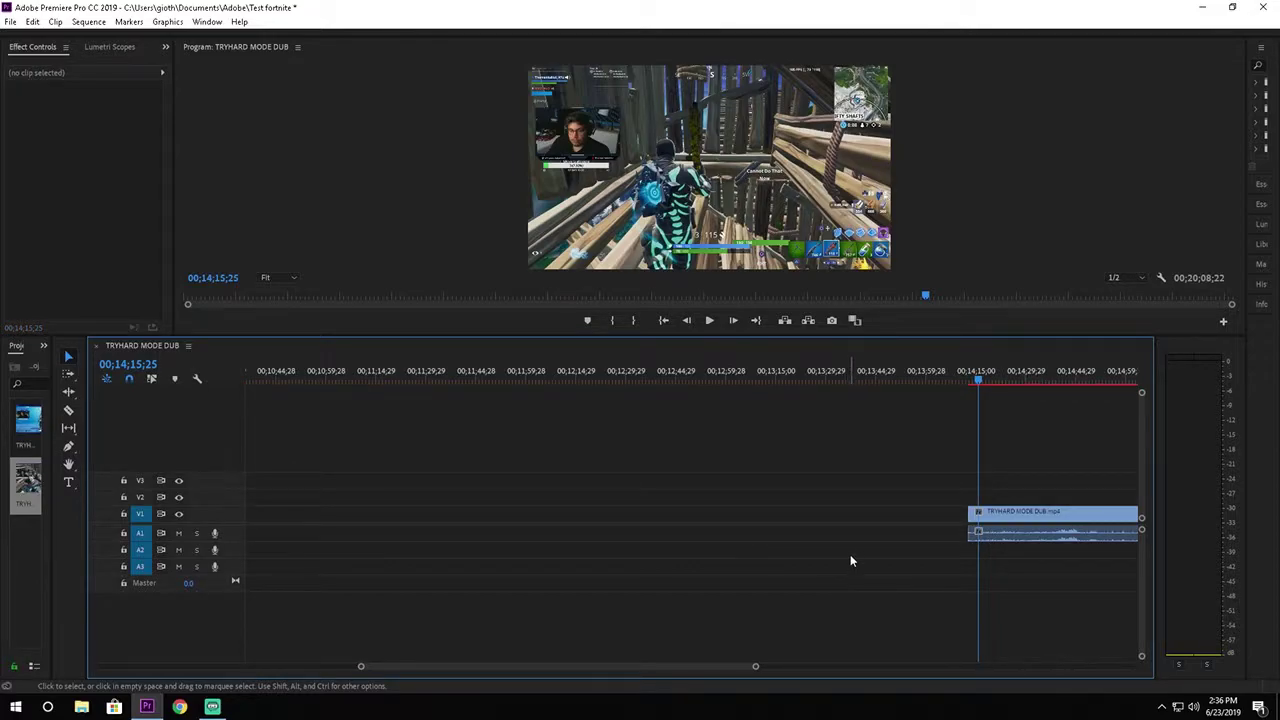
# Step: Ripple delete the empty gap in front of the remaining clip, moving it to the start of the sequence
pyautogui.rightClick(870, 519)
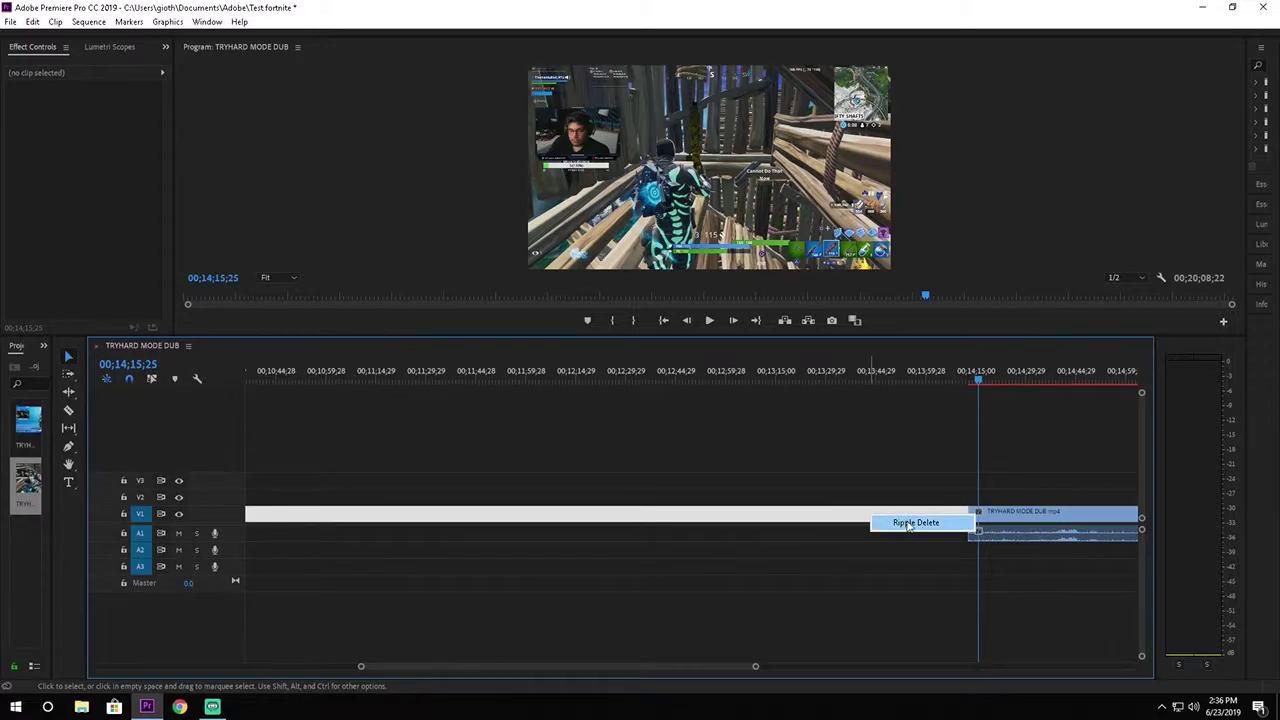
pyautogui.click(902, 492)
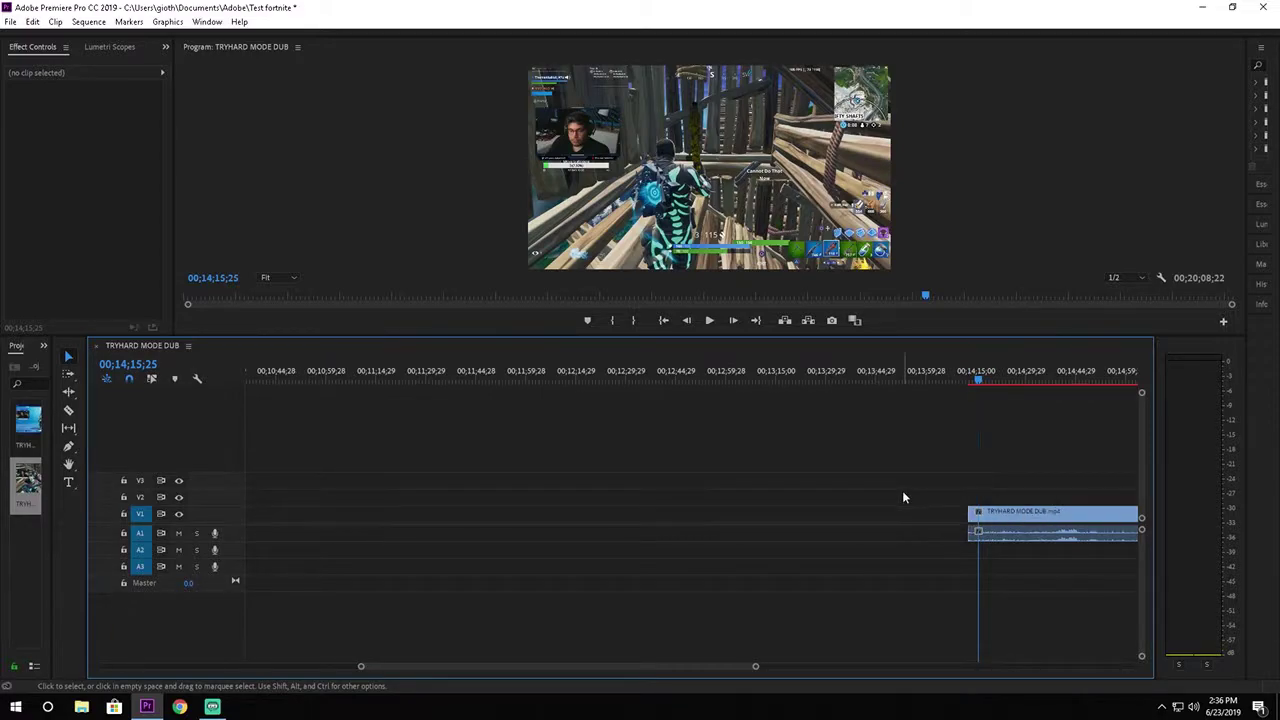
pyautogui.click(1020, 513)
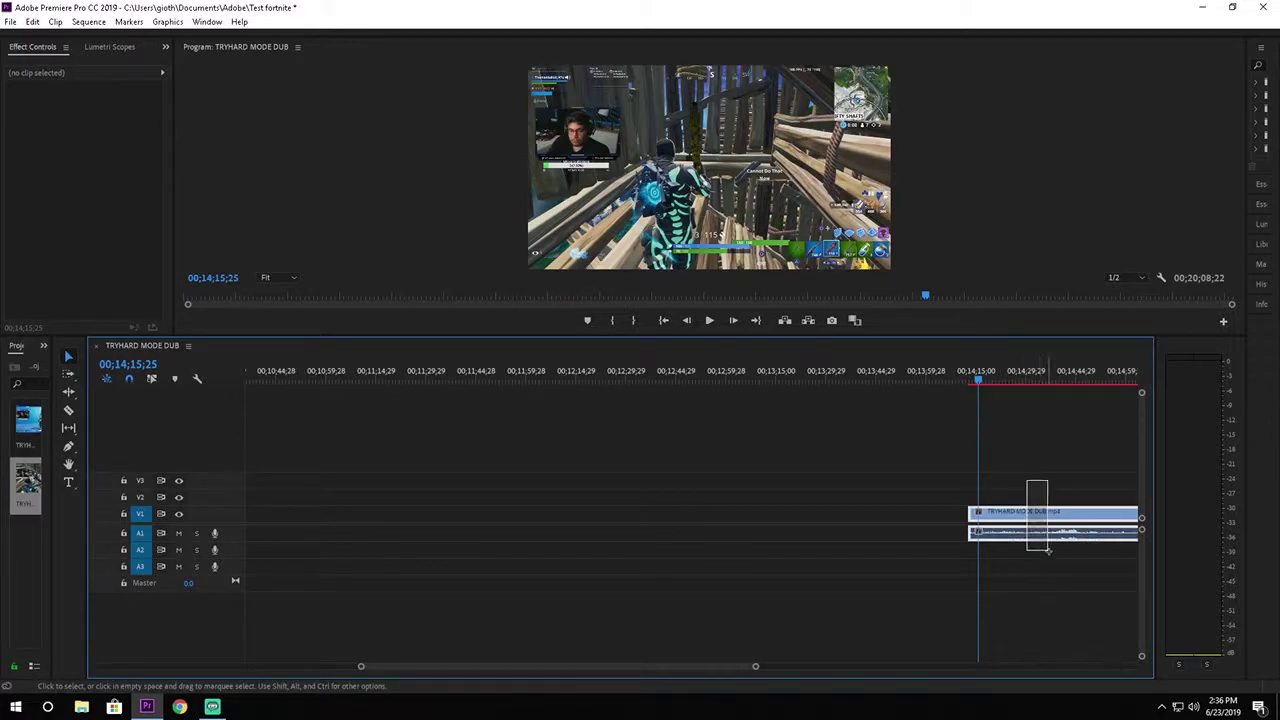
pyautogui.rightClick(905, 523)
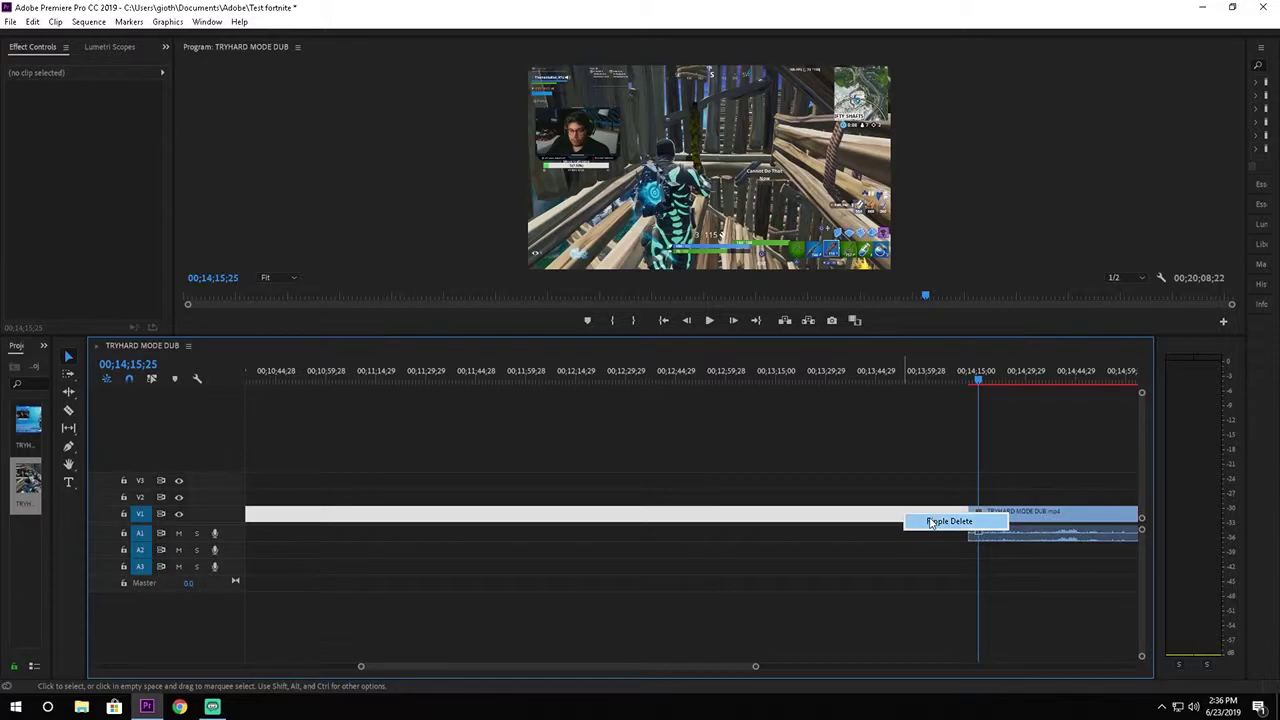
pyautogui.click(926, 521)
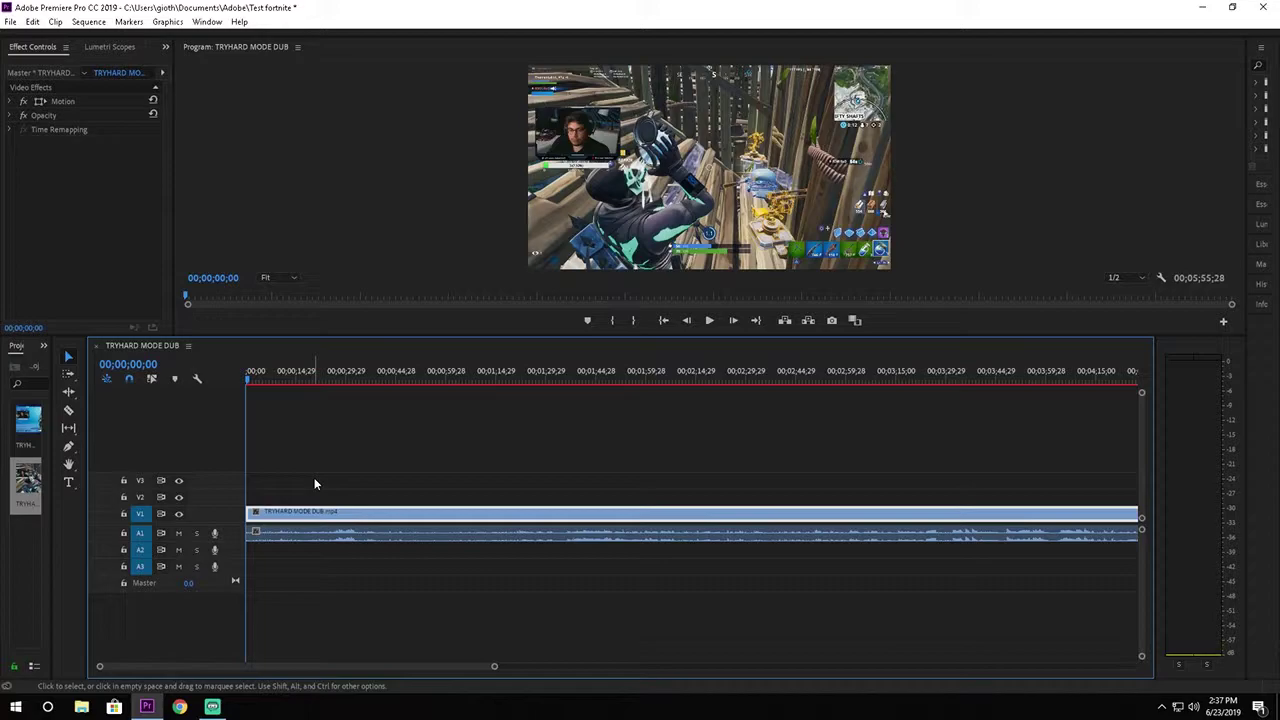
# Step: Play the trimmed footage from the start of the sequence, then place the playhead at 00;00;08;17
pyautogui.scroll(-2, 1012, 465)
pyautogui.scroll(2, 1011, 468)
pyautogui.press('space')
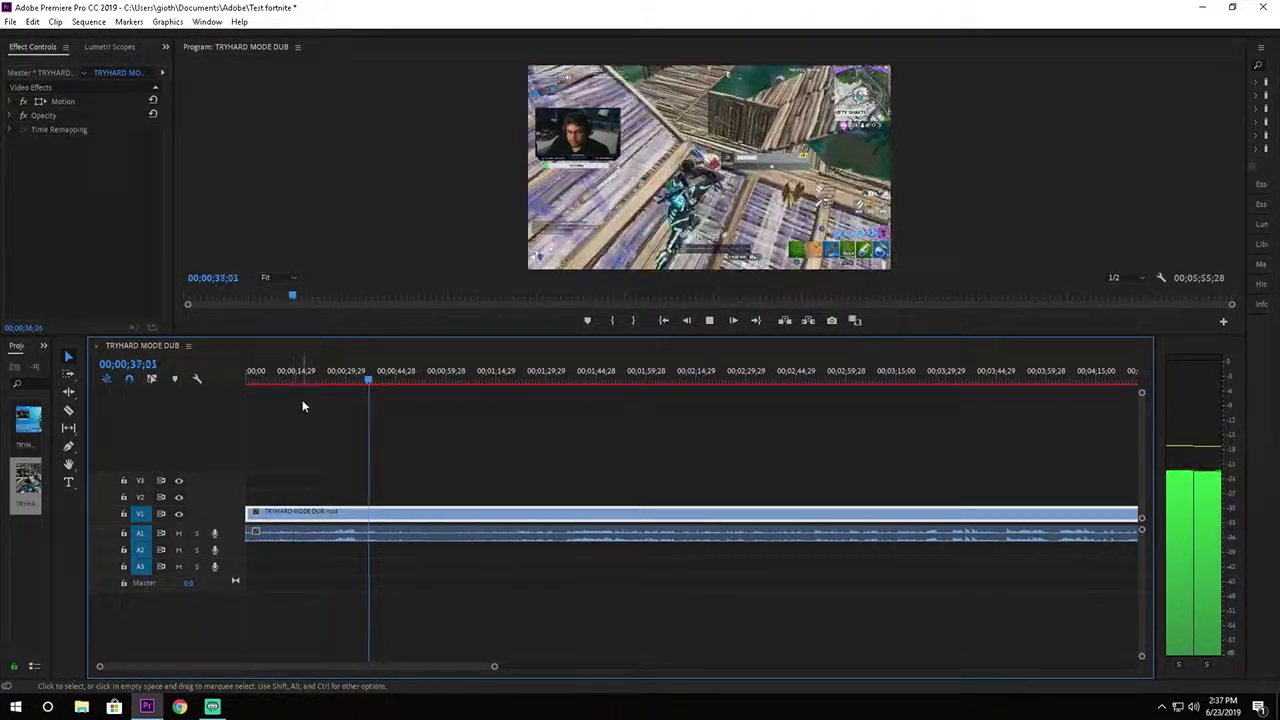
pyautogui.click(259, 380)
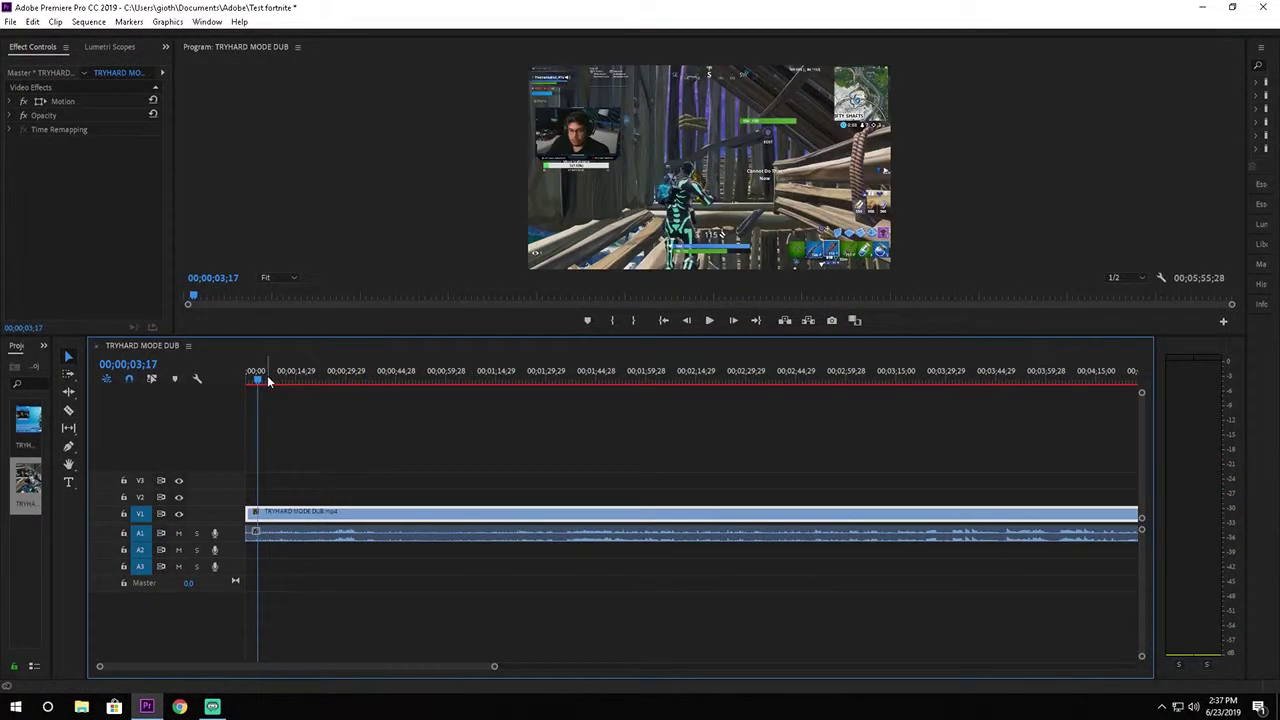
pyautogui.click(275, 381)
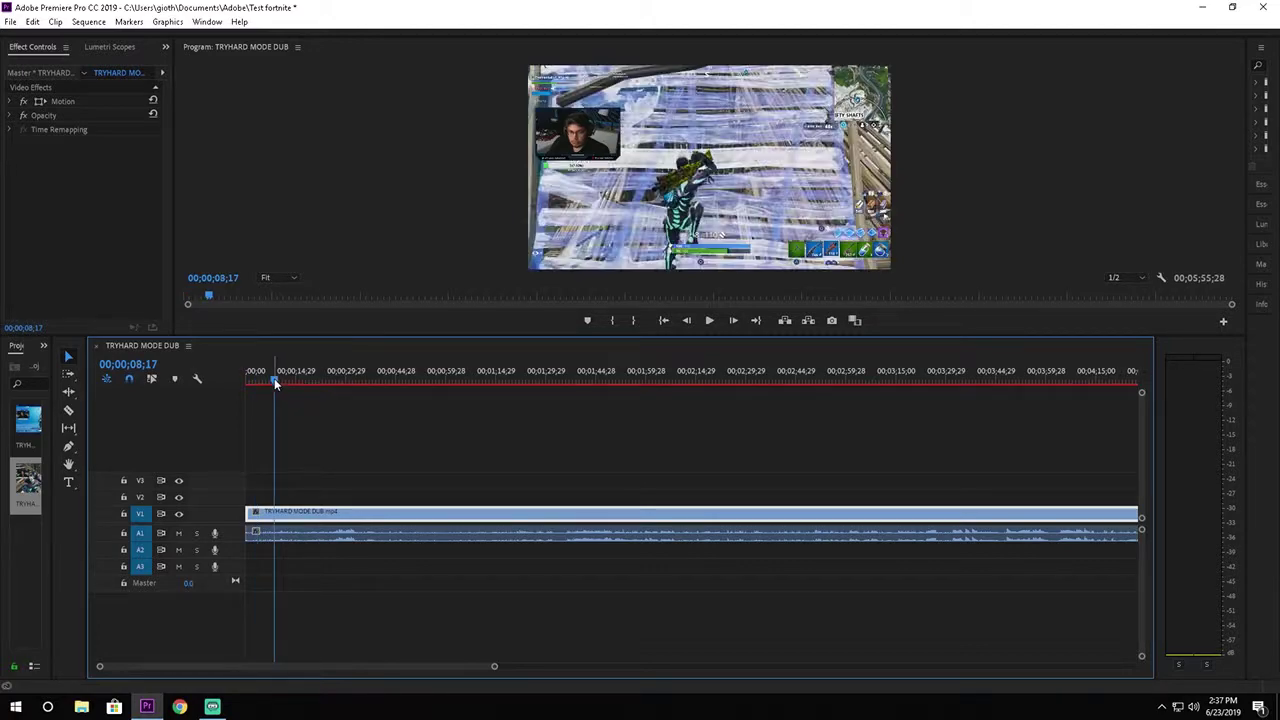
# Step: Split the TRYHARD MODE DUB video and audio at the 00;00;08;17 playhead
pyautogui.click(69, 410)
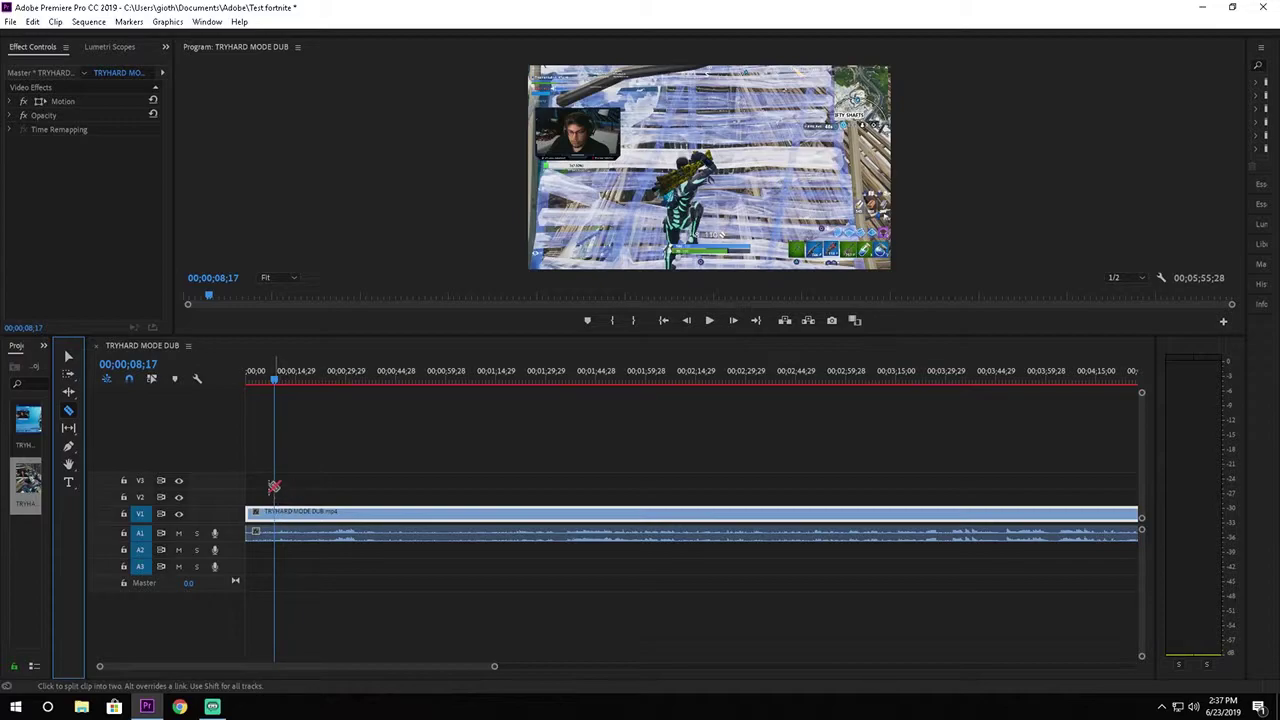
pyautogui.click(69, 357)
pyautogui.moveTo(278, 487); pyautogui.dragTo(262, 540)
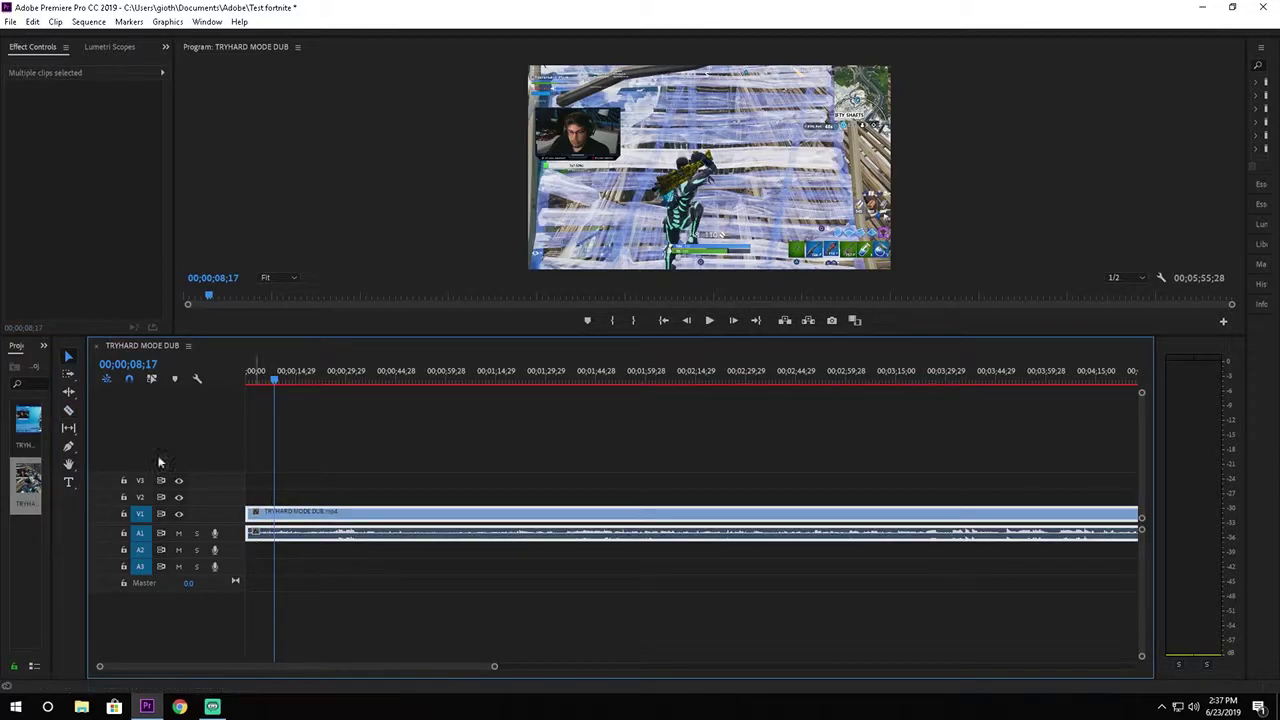
pyautogui.click(69, 410)
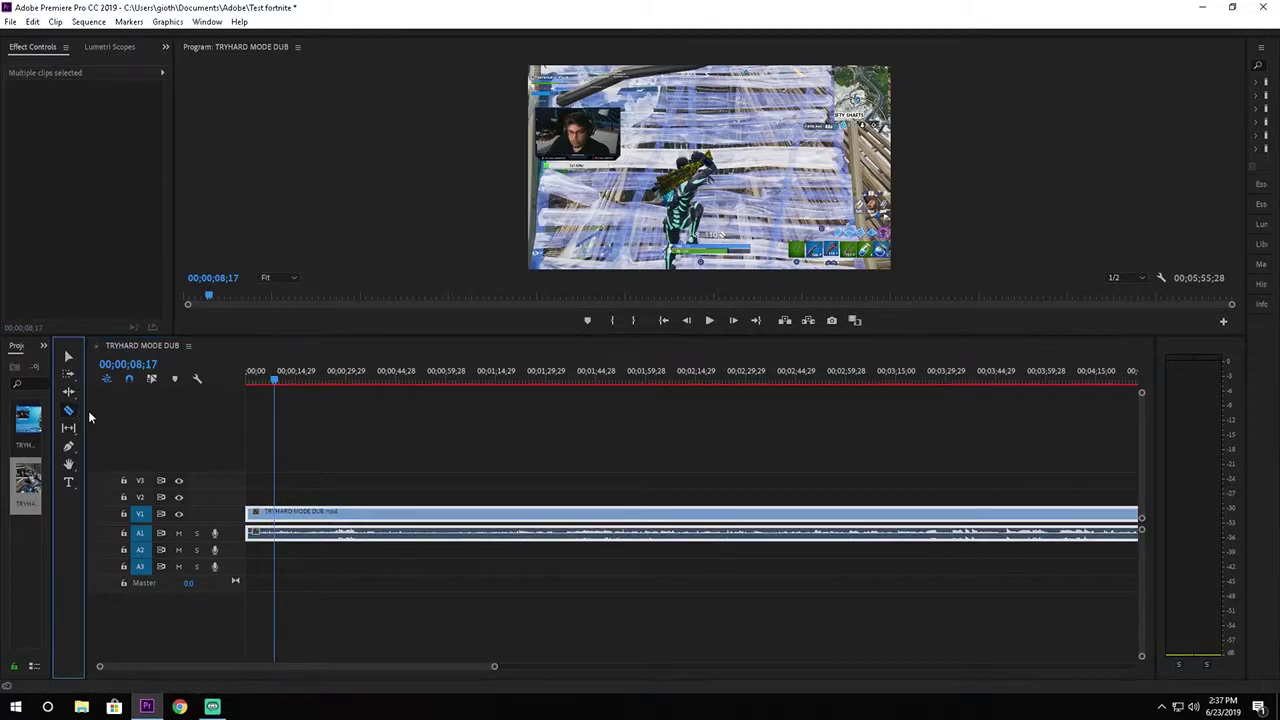
pyautogui.click(274, 514)
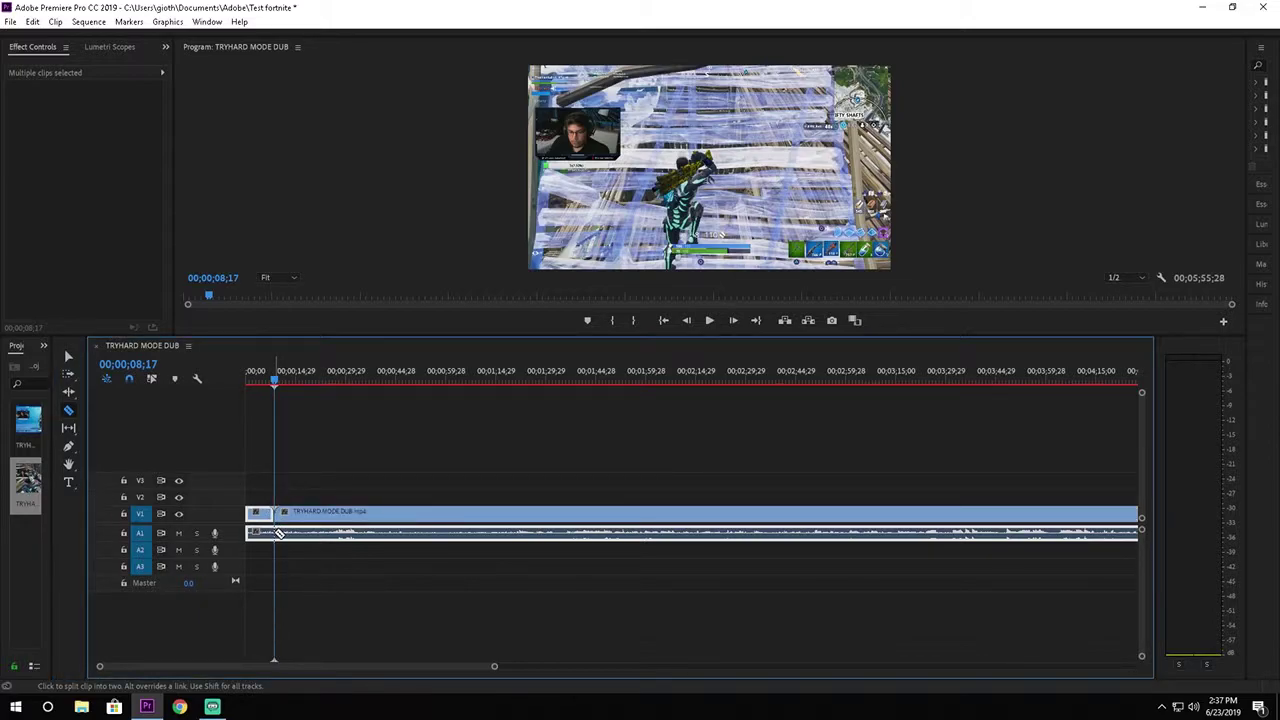
pyautogui.click(279, 532)
# Step: Delete the short opening section before the cut and ripple delete the gap it leaves
pyautogui.click(69, 357)
pyautogui.click(256, 510)
pyautogui.press('Delete')
pyautogui.rightClick(260, 523)
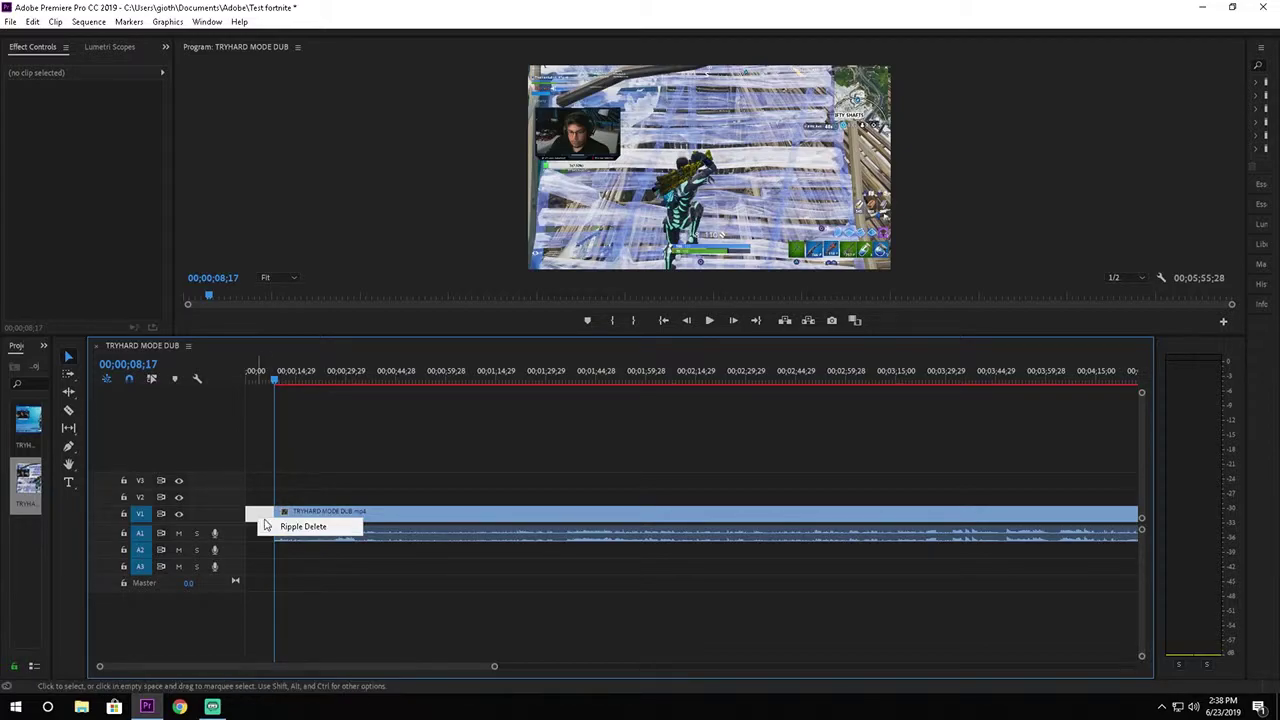
pyautogui.click(295, 526)
pyautogui.click(291, 514)
# Step: Skim and play the early footage, stopping at 00;00;18;14
pyautogui.moveTo(274, 380); pyautogui.dragTo(268, 380)
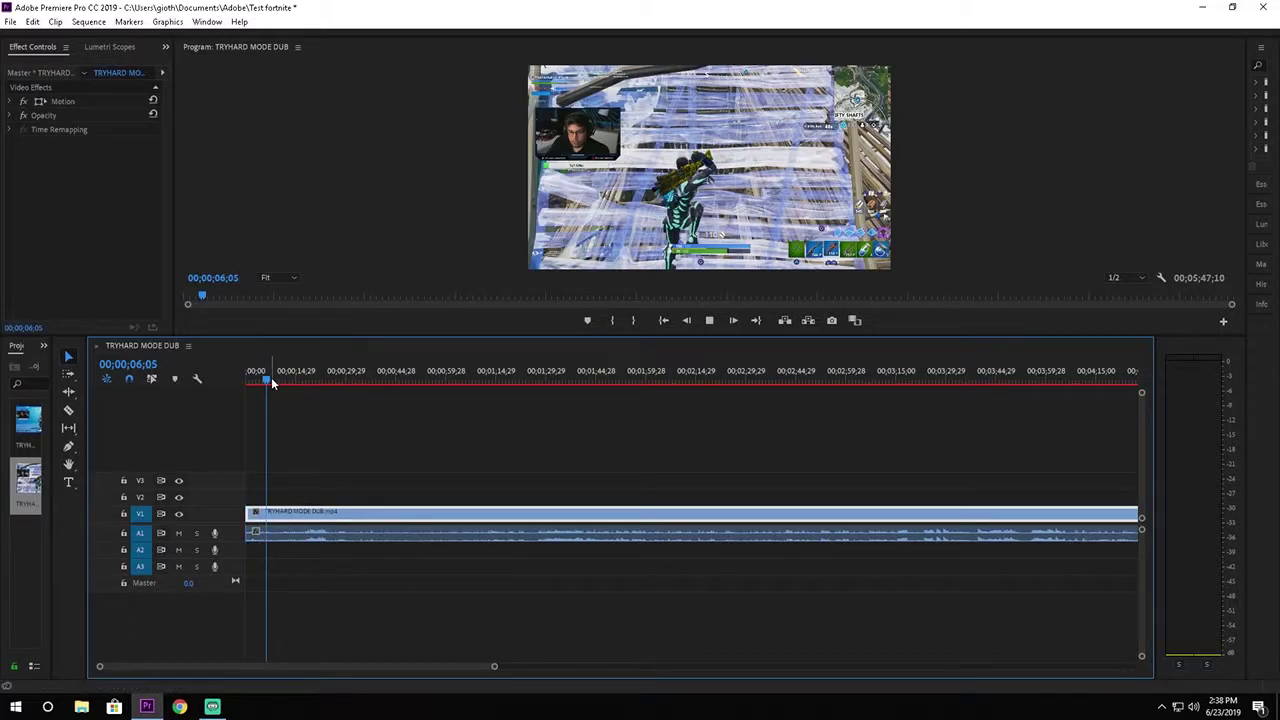
pyautogui.press('space')
pyautogui.press('space')
pyautogui.click(282, 381)
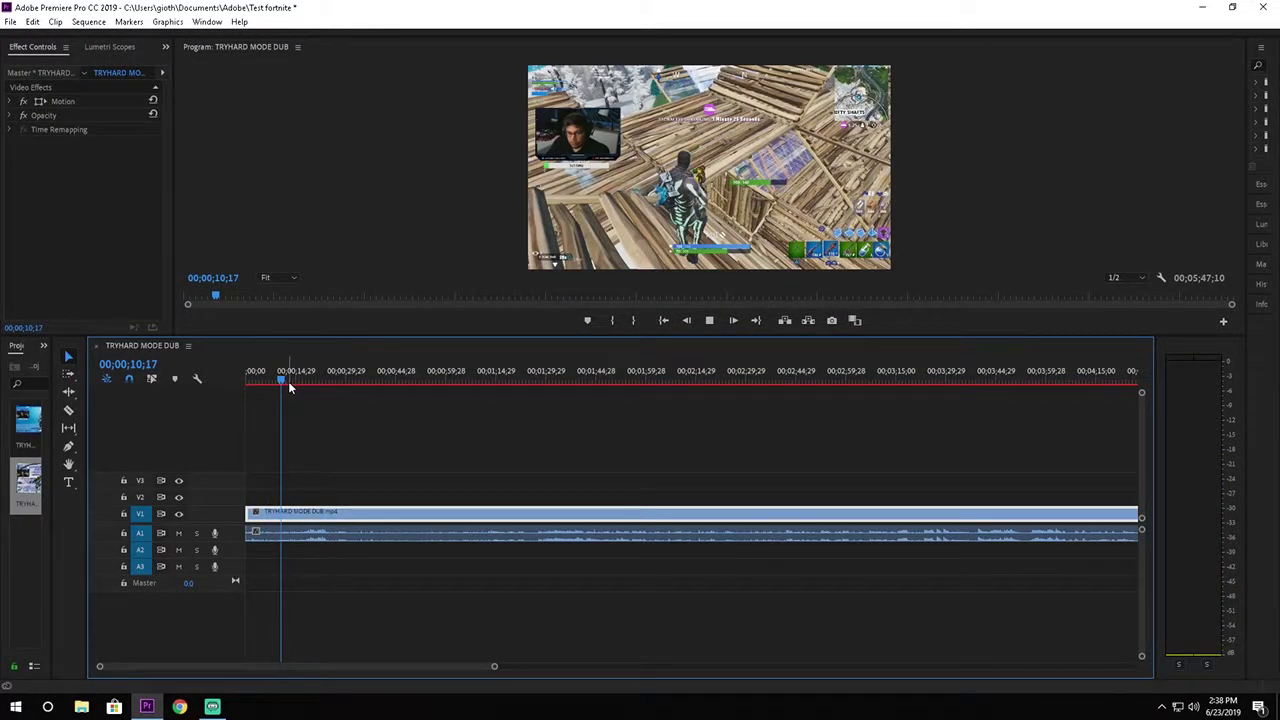
pyautogui.click(305, 381)
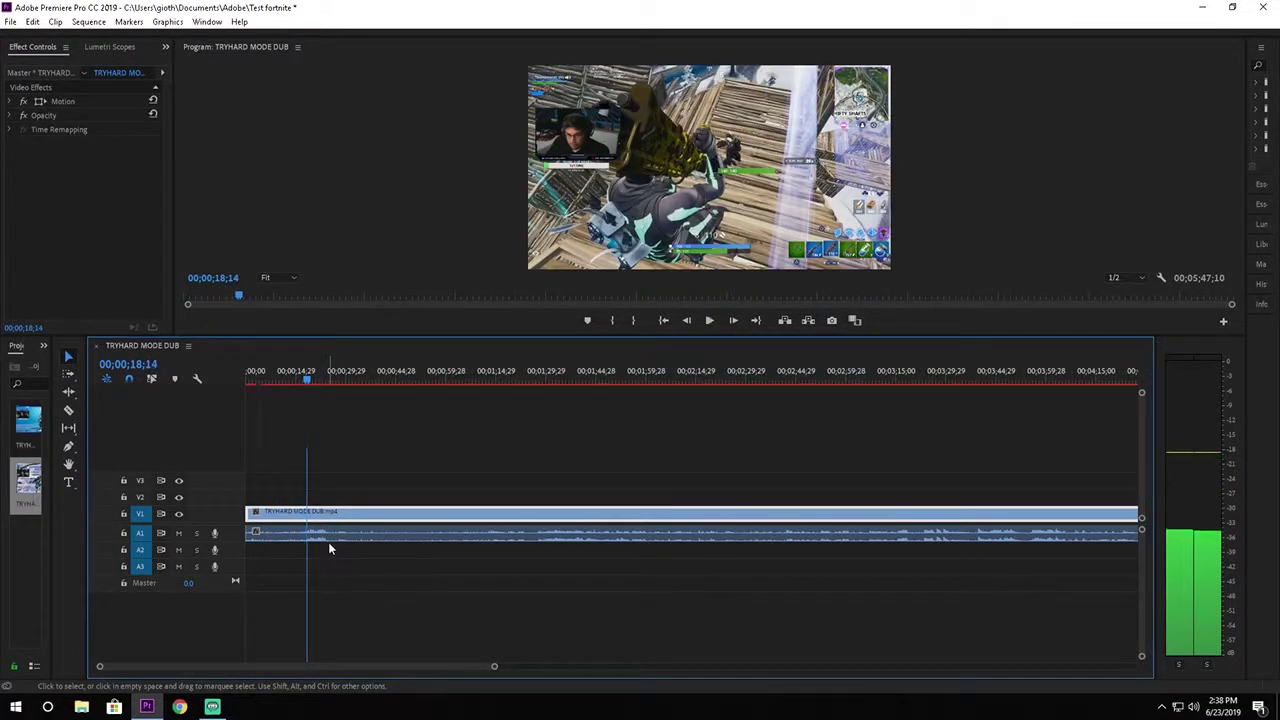
pyautogui.press('space')
# Step: Make the A1 audio track taller to show its waveform, and play the loud passage through to 00;00;26;24
pyautogui.moveTo(494, 668)
pyautogui.mouseDown()
pyautogui.moveTo(517, 666)
pyautogui.moveTo(391, 680)
pyautogui.mouseUp()
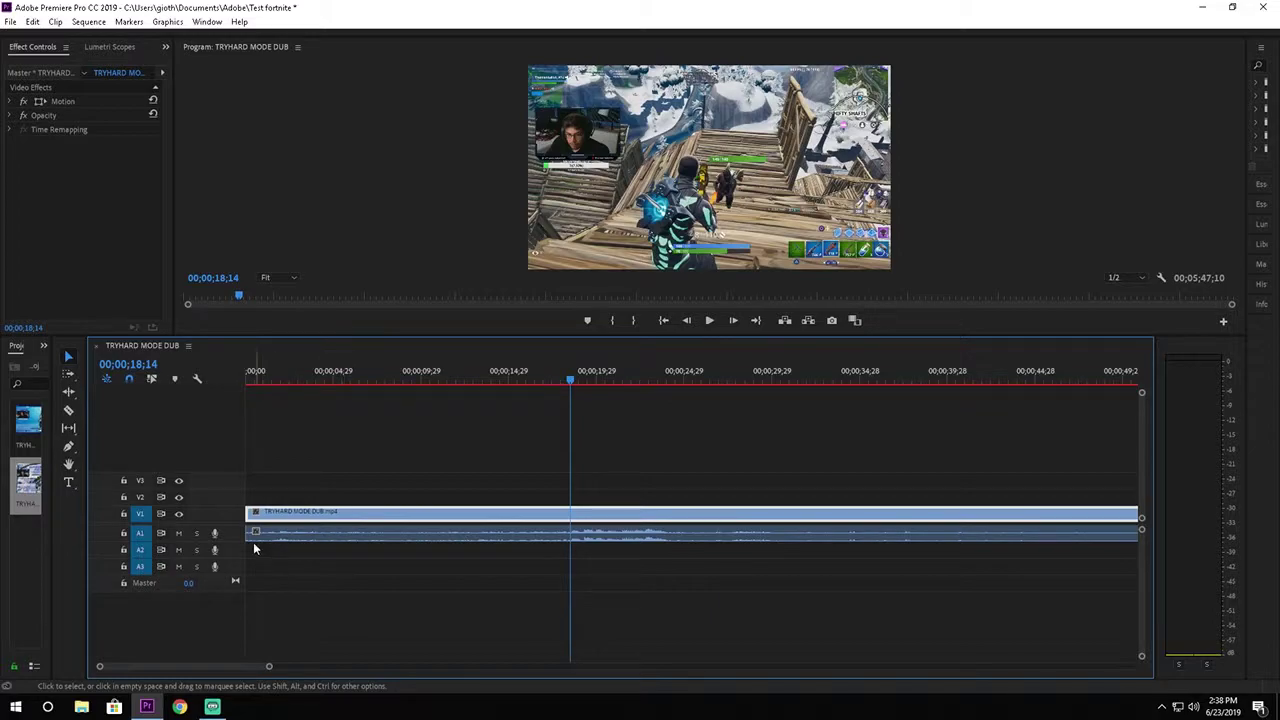
pyautogui.moveTo(241, 540); pyautogui.dragTo(241, 585)
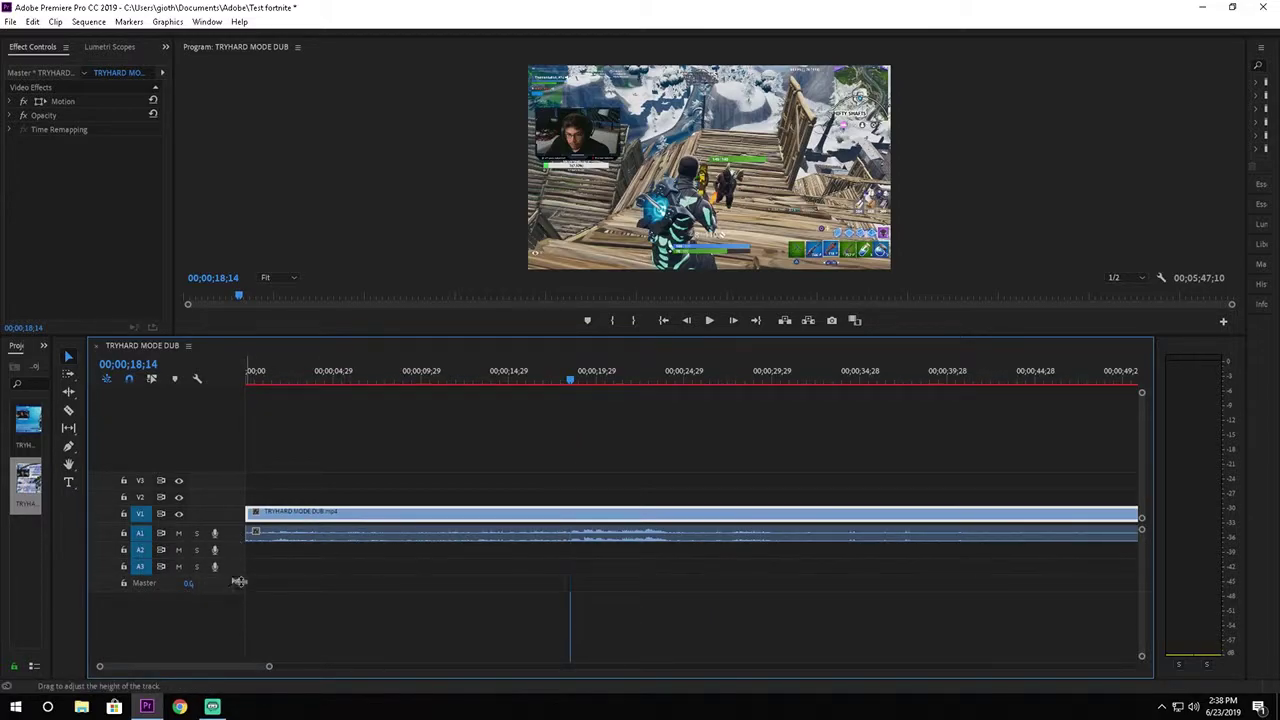
pyautogui.click(646, 380)
pyautogui.press('space')
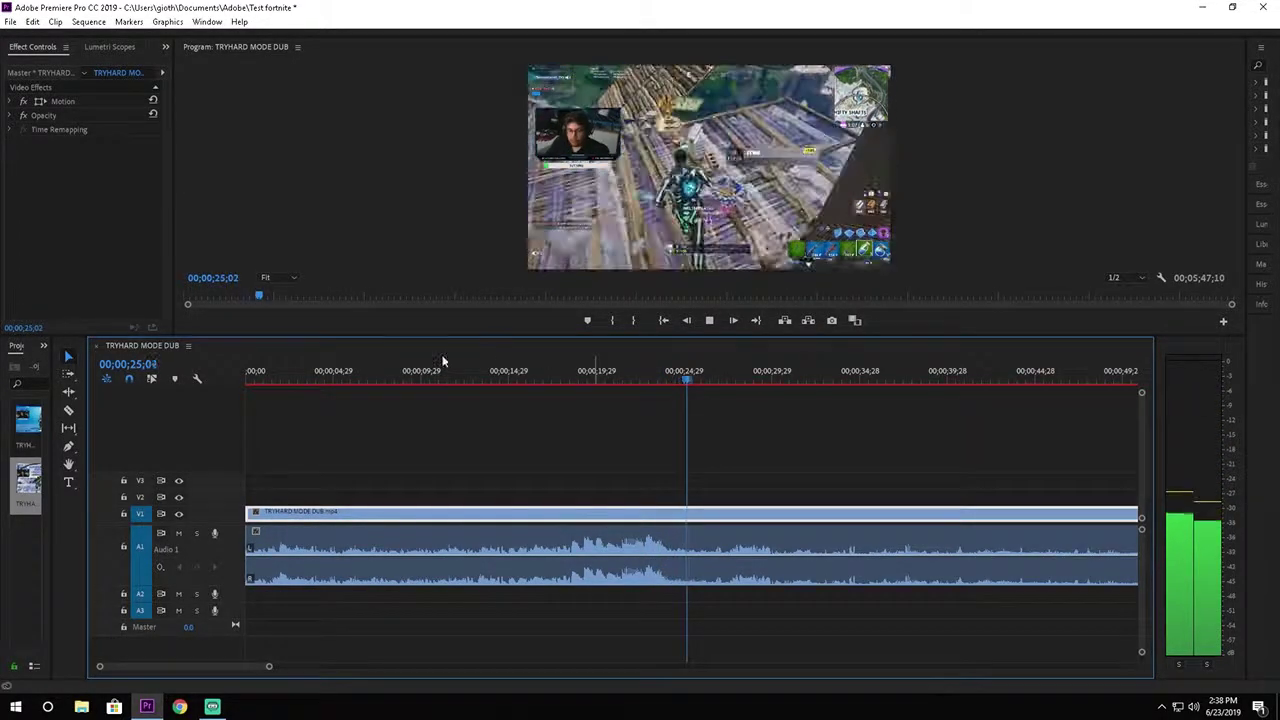
pyautogui.press('space')
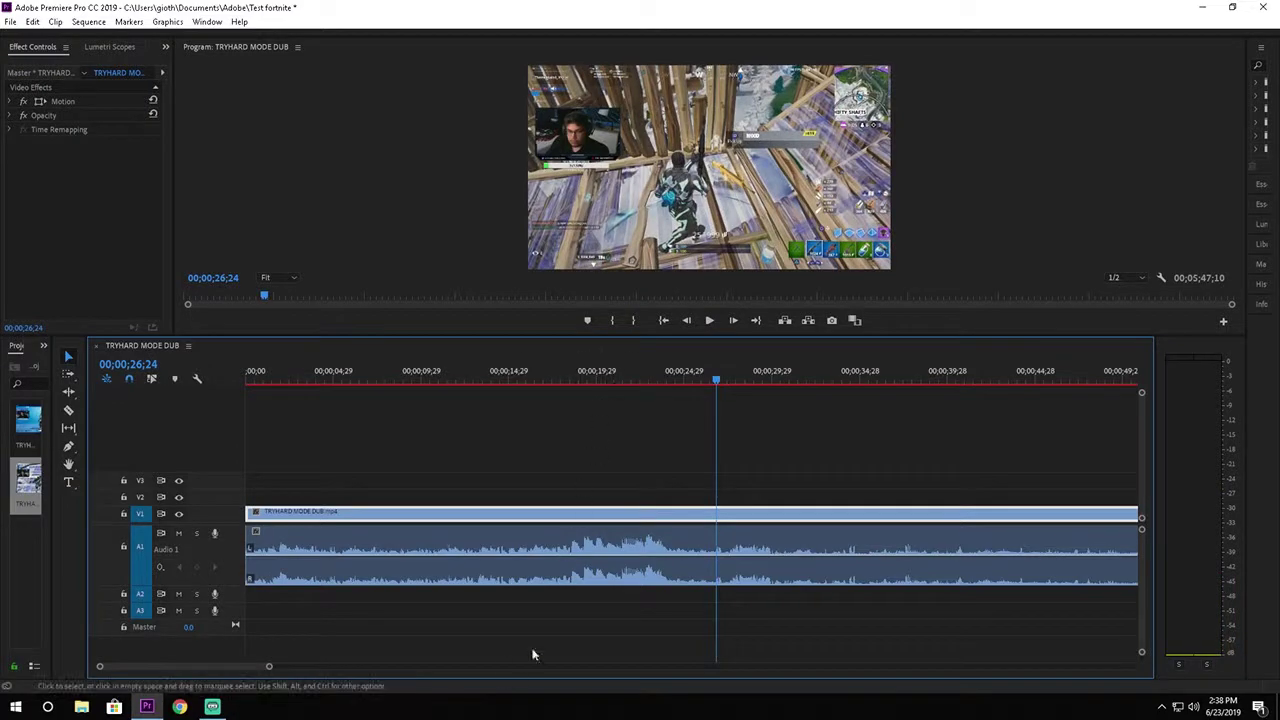
# Step: Play on from 00;00;26;24, stop at 00;00;37;02 and split the video and audio there
pyautogui.moveTo(270, 666); pyautogui.dragTo(606, 680)
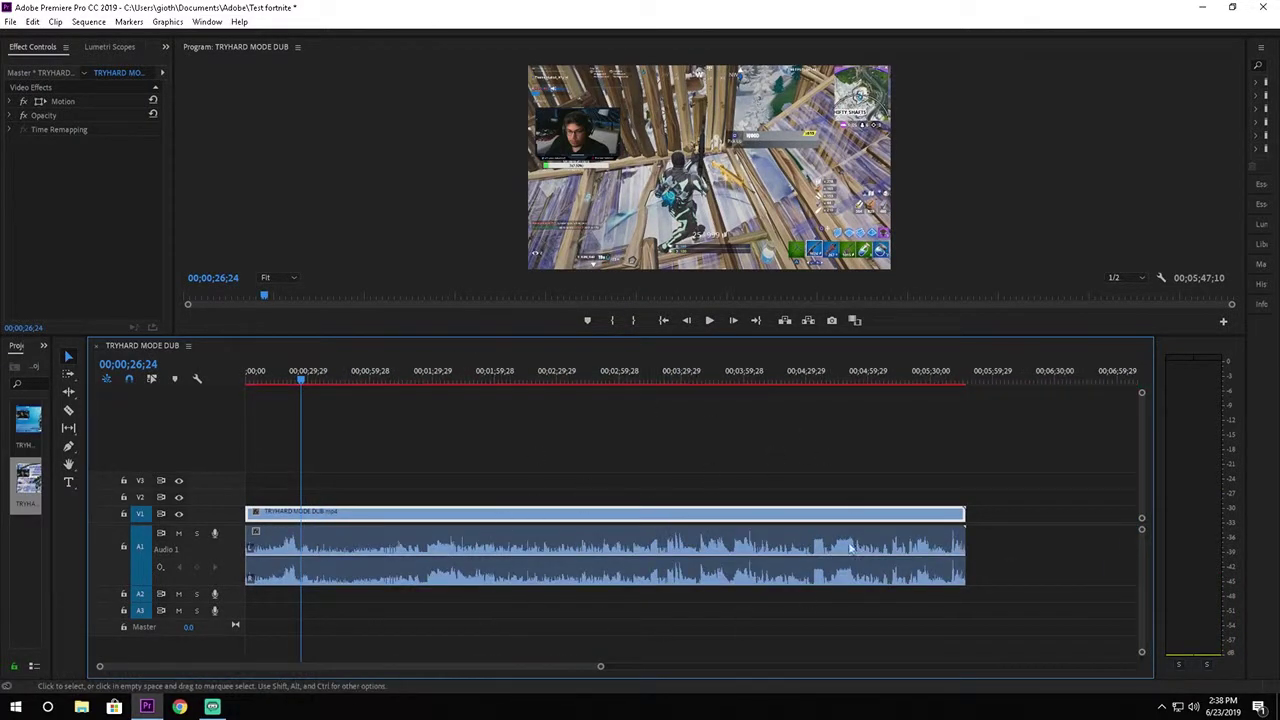
pyautogui.press('space')
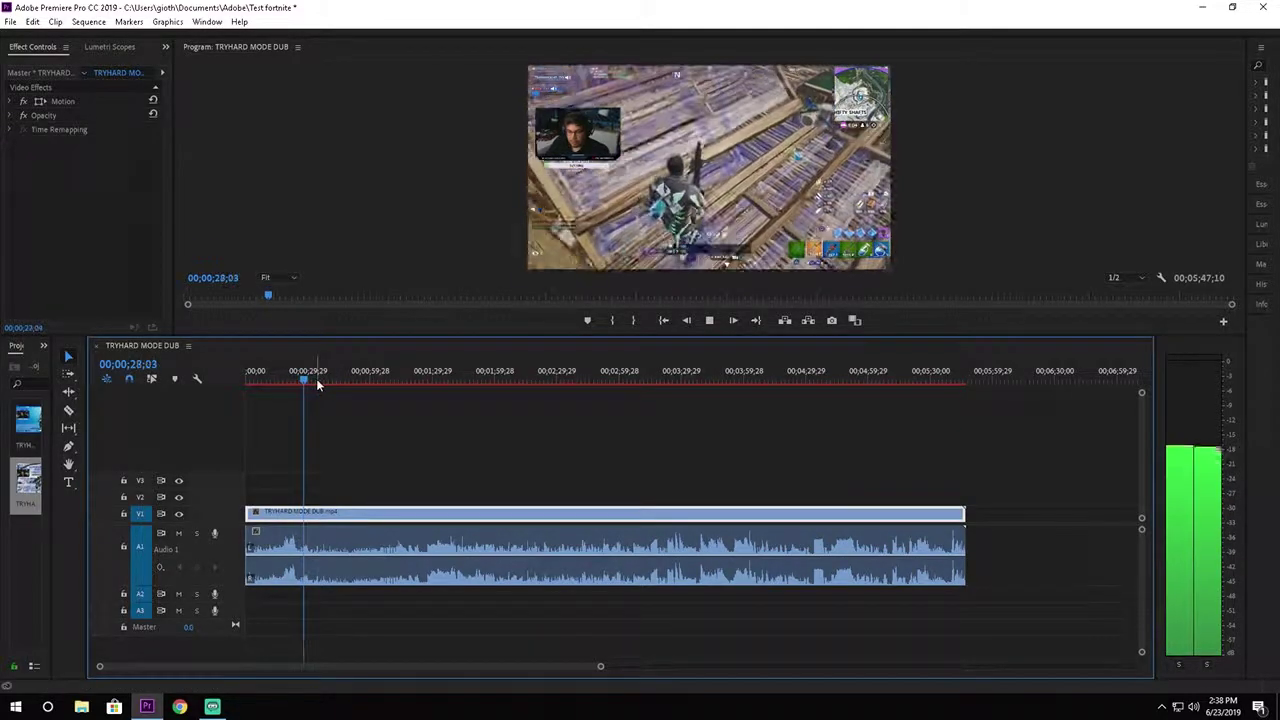
pyautogui.moveTo(318, 385); pyautogui.dragTo(325, 385)
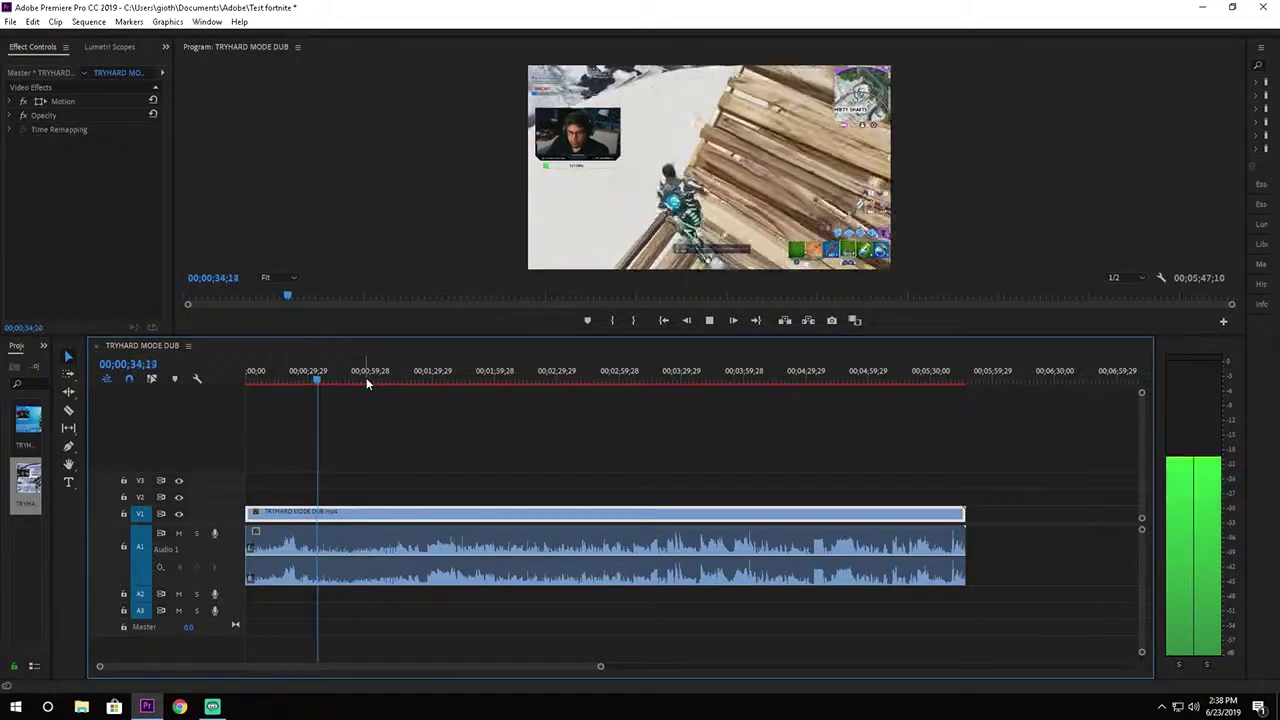
pyautogui.press('space')
pyautogui.click(68, 410)
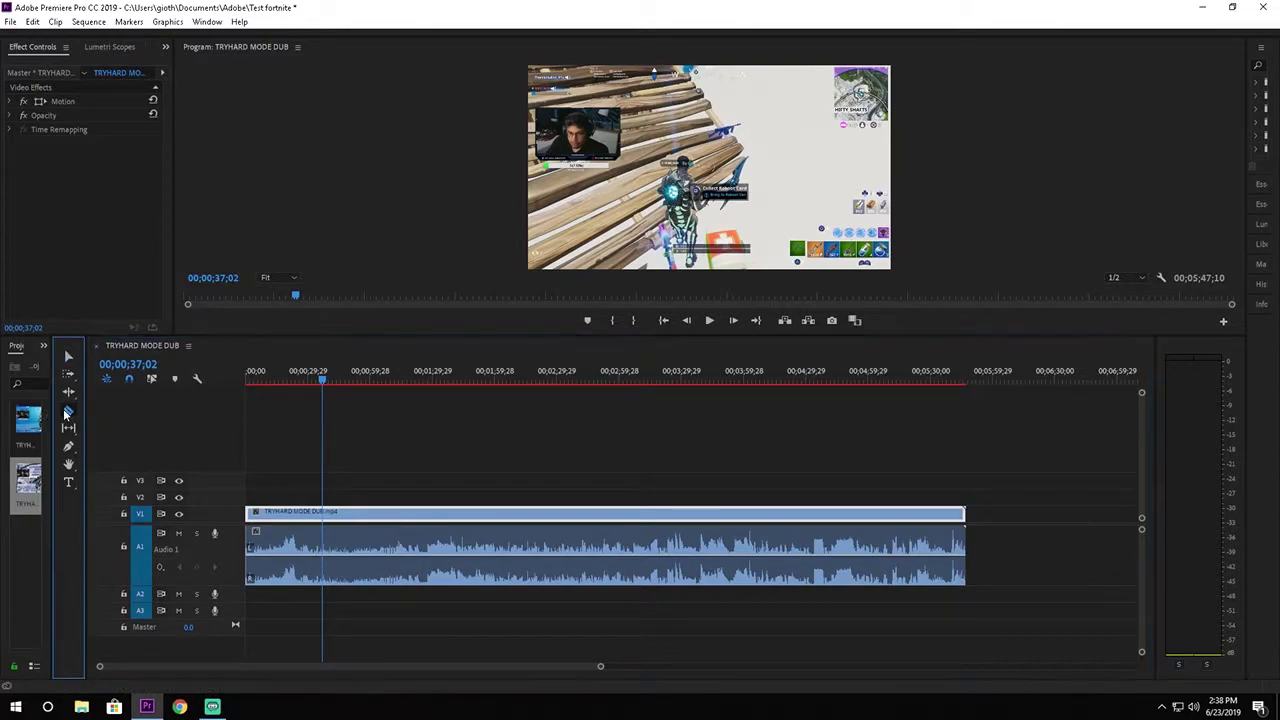
pyautogui.click(322, 513)
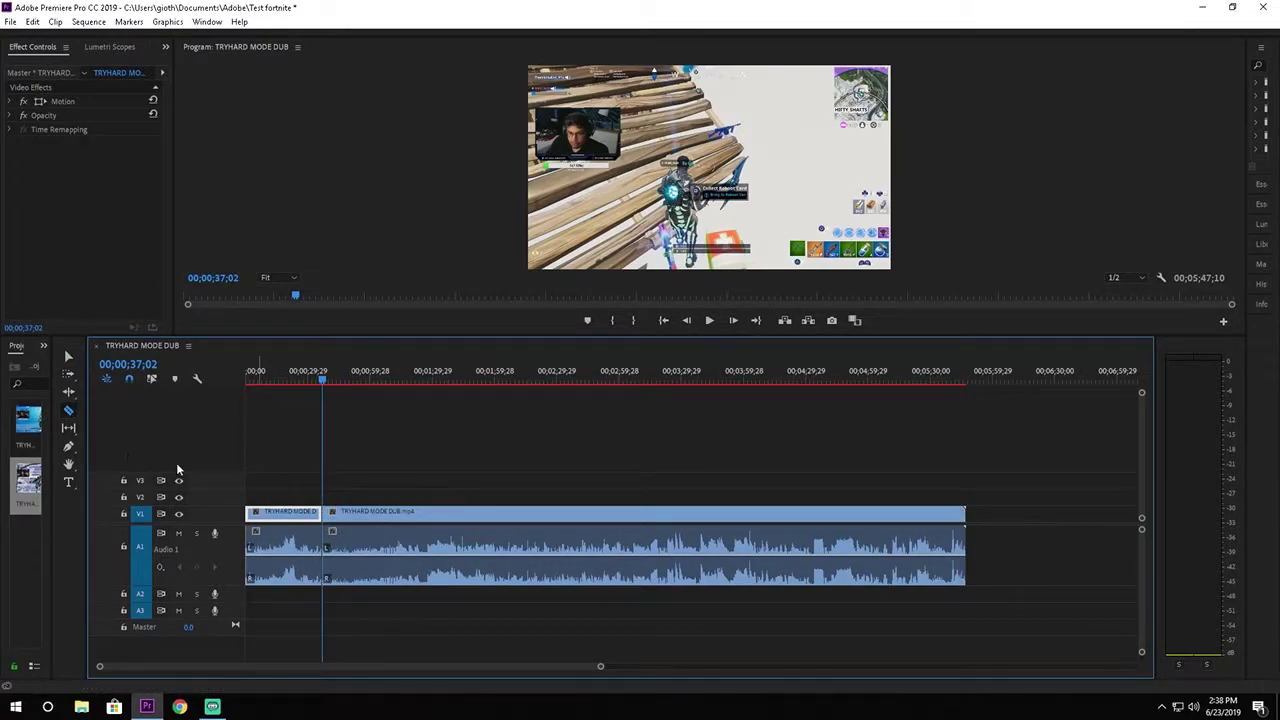
pyautogui.click(68, 357)
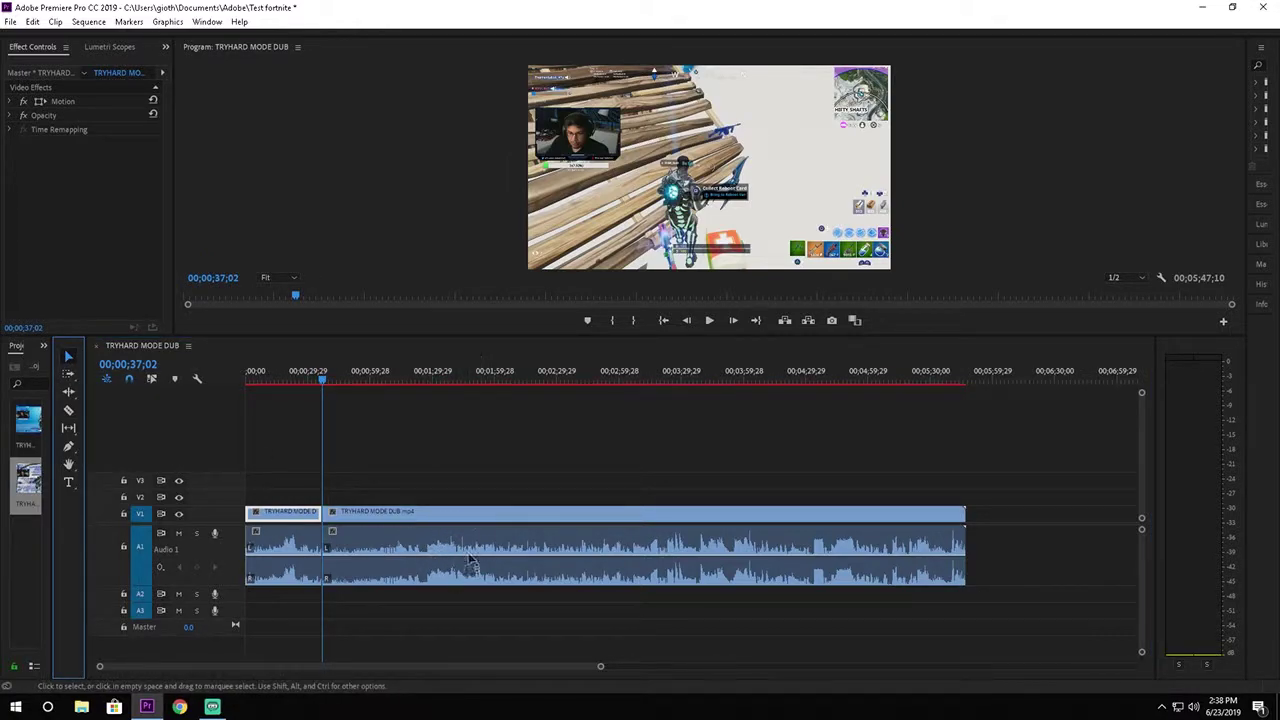
# Step: Skim and play the remaining footage from 00;01;29;18 through to 00;03;58;03 to look for the fight scenes
pyautogui.click(432, 376)
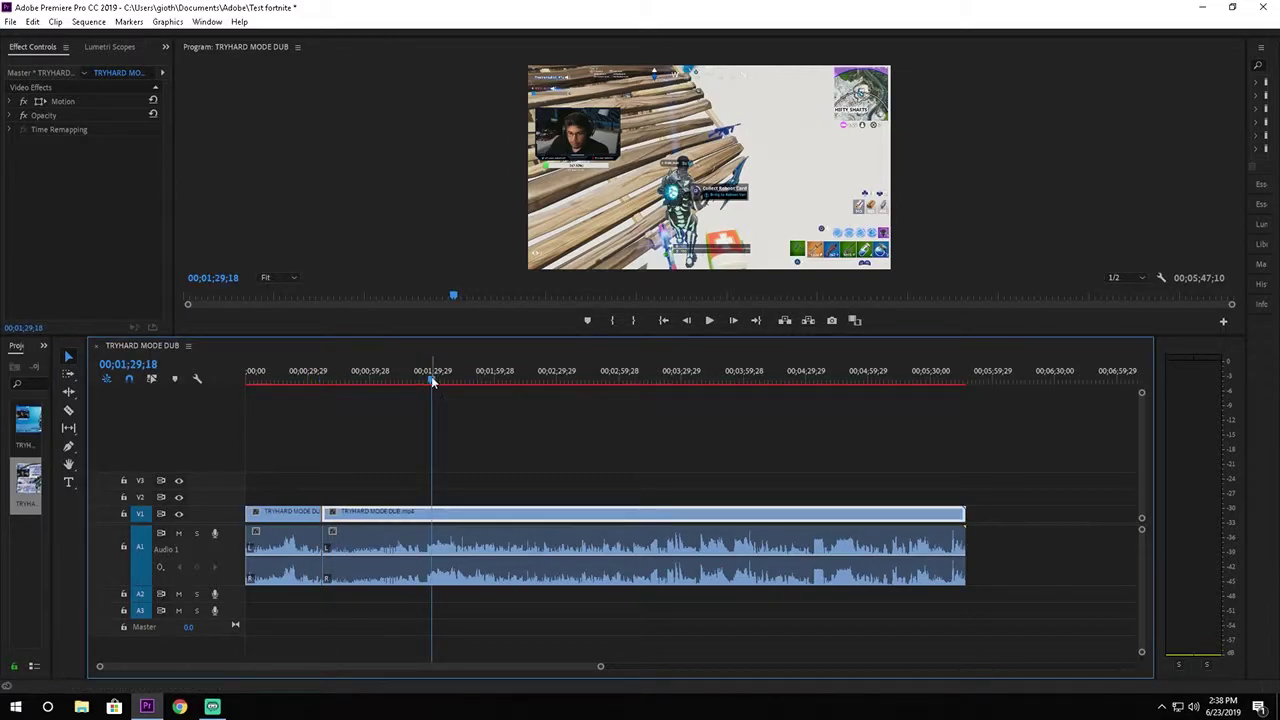
pyautogui.press('space')
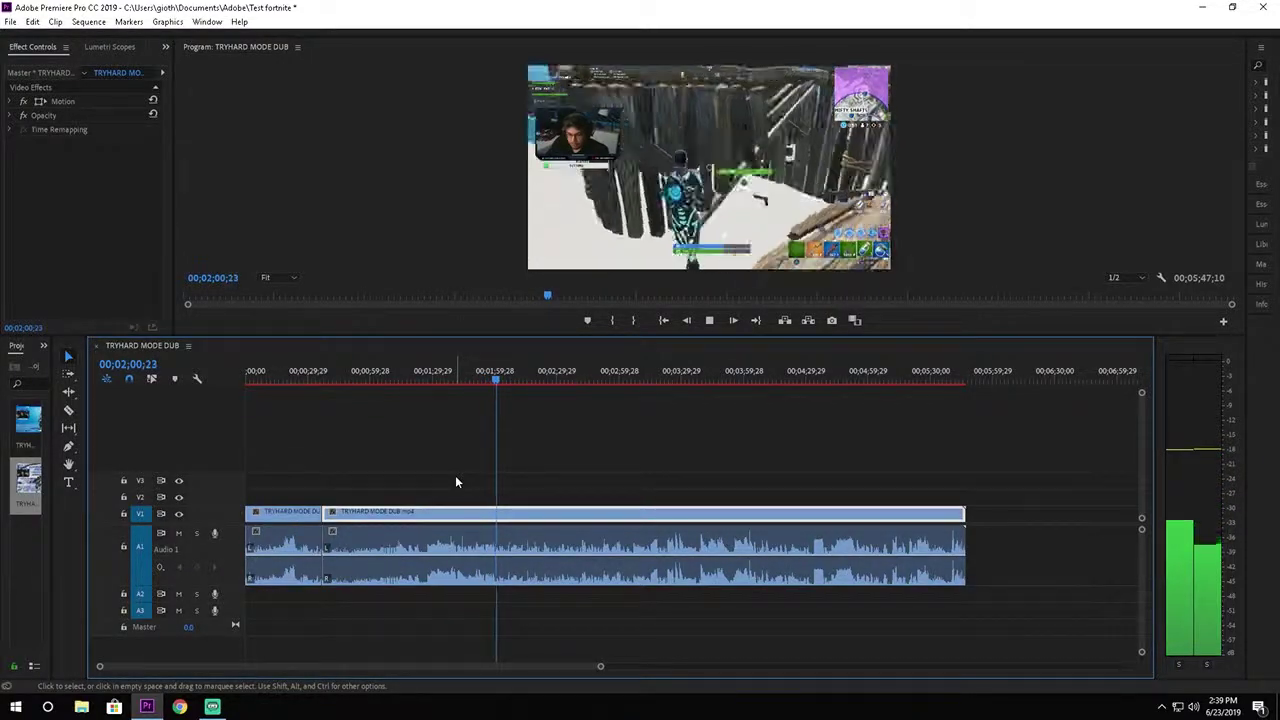
pyautogui.click(512, 380)
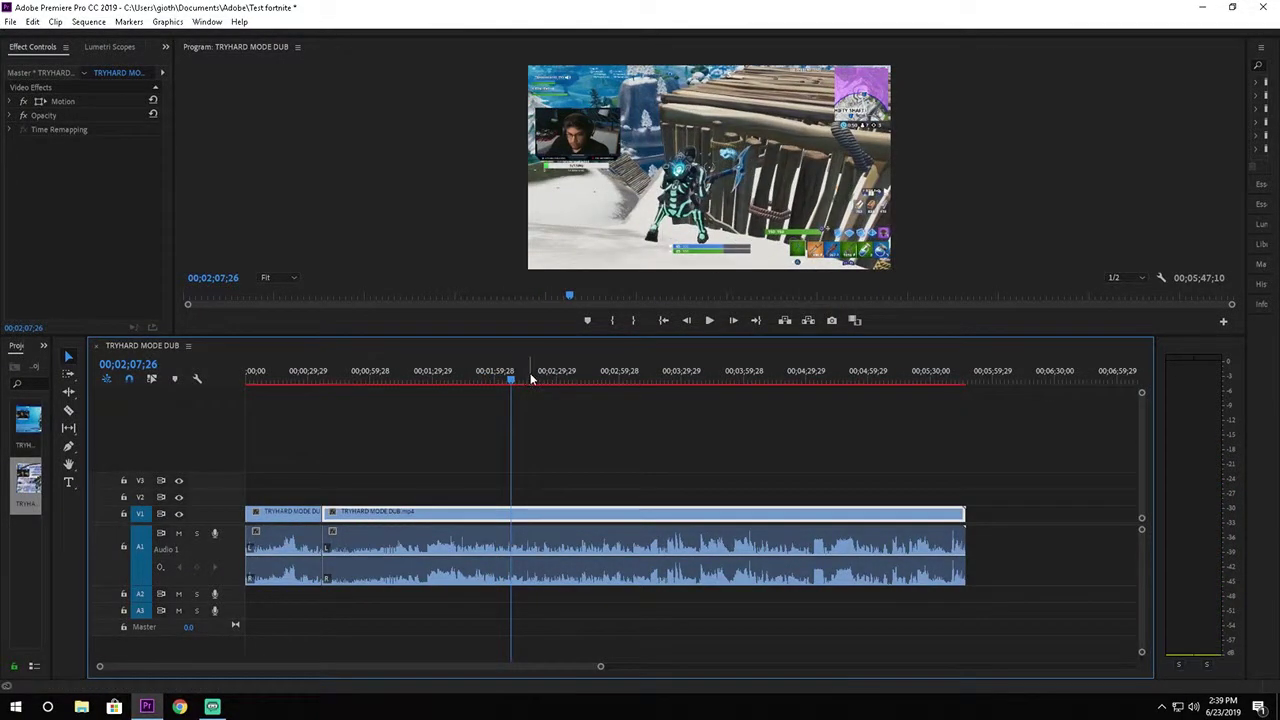
pyautogui.click(536, 377)
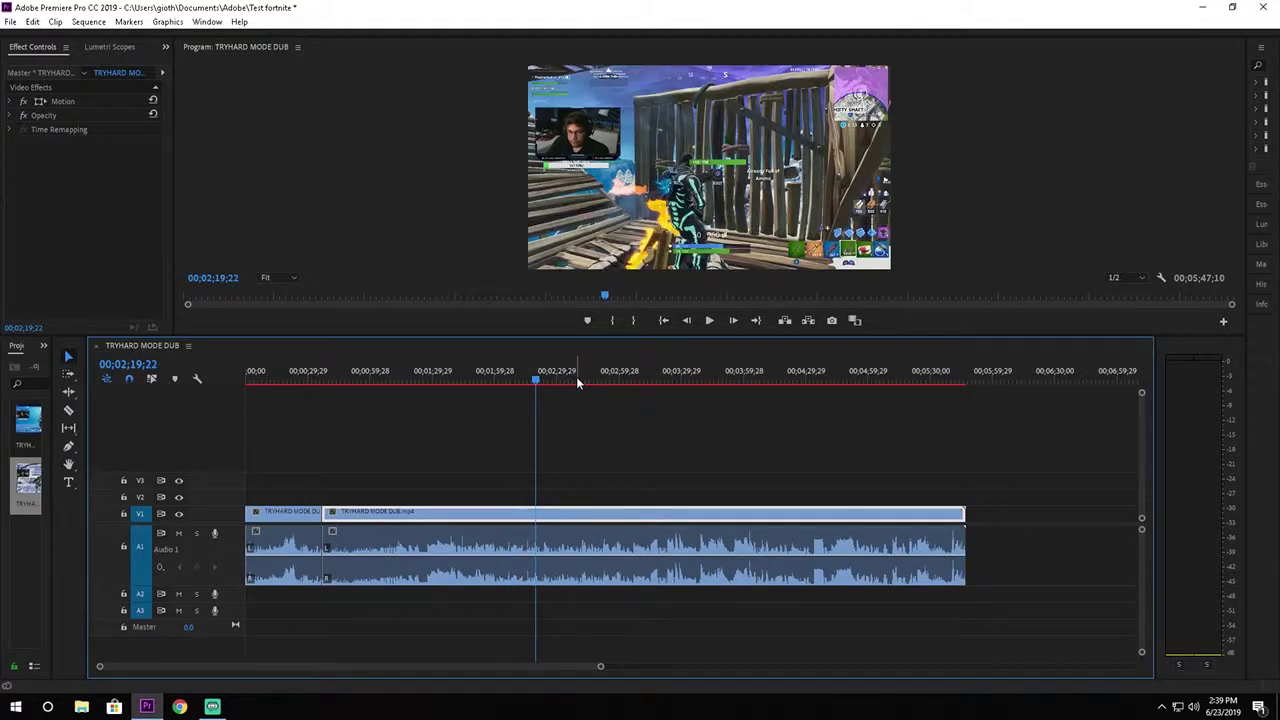
pyautogui.click(585, 380)
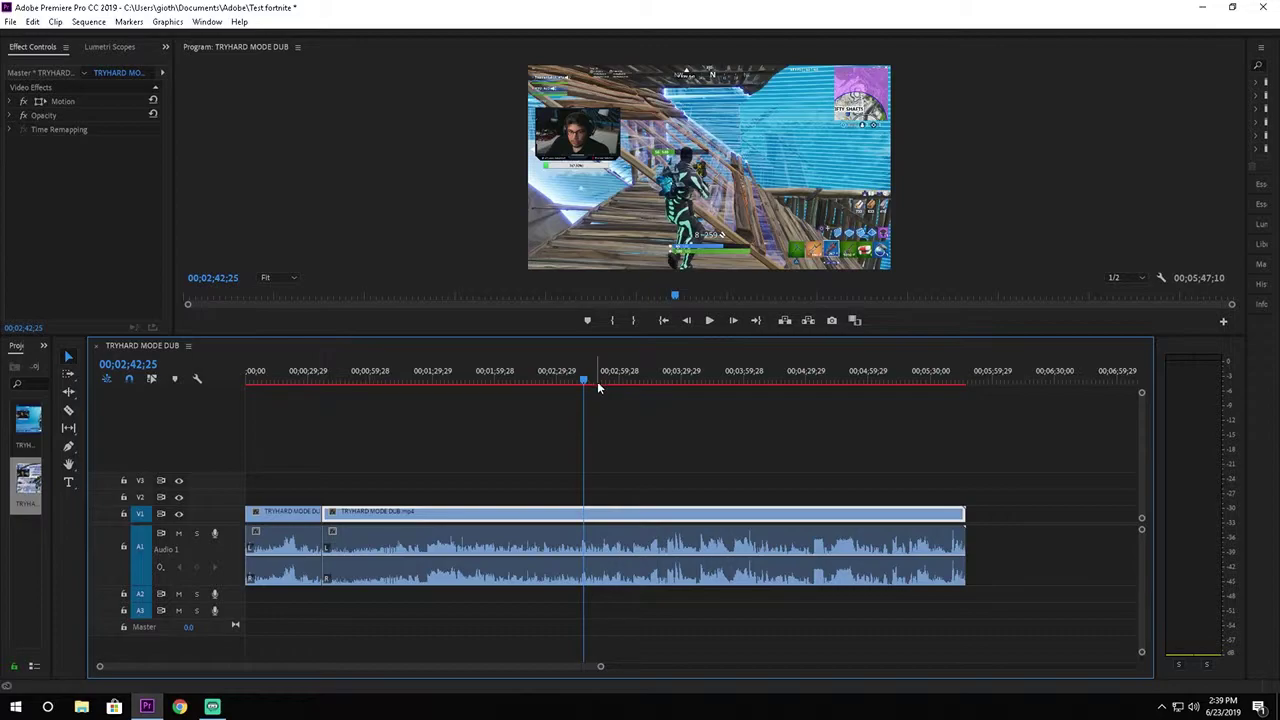
pyautogui.press('space')
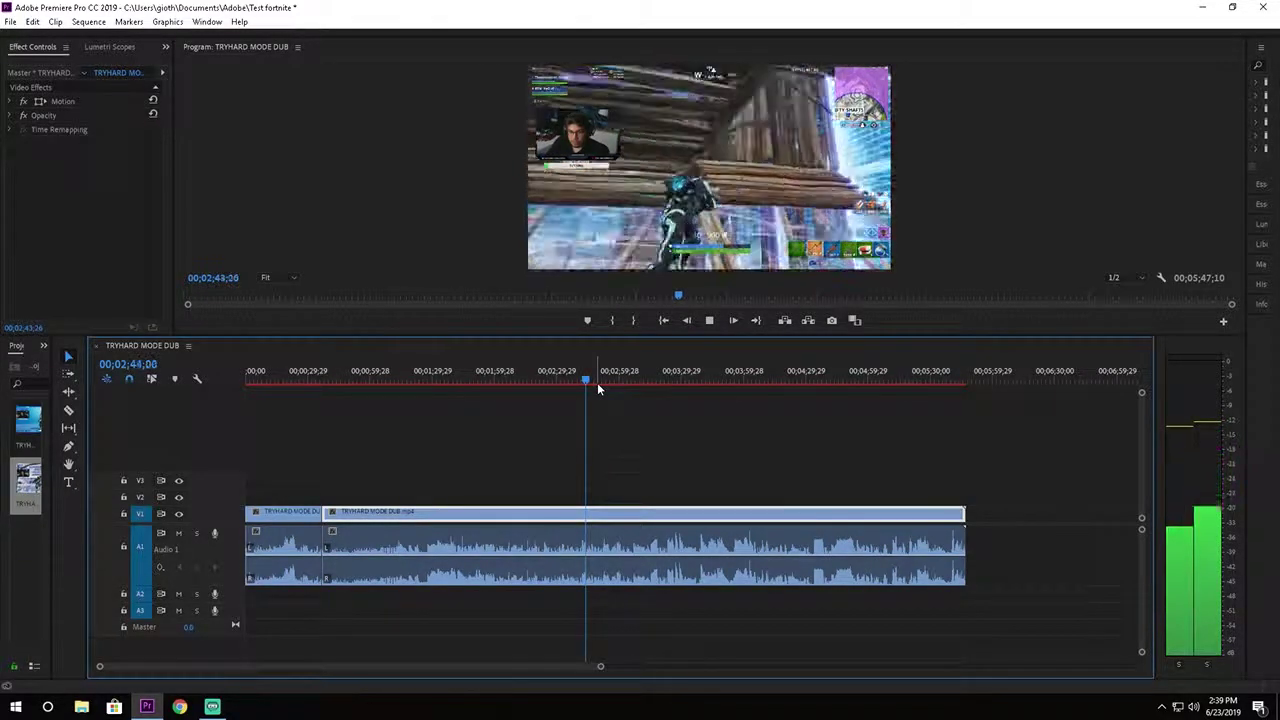
pyautogui.click(622, 384)
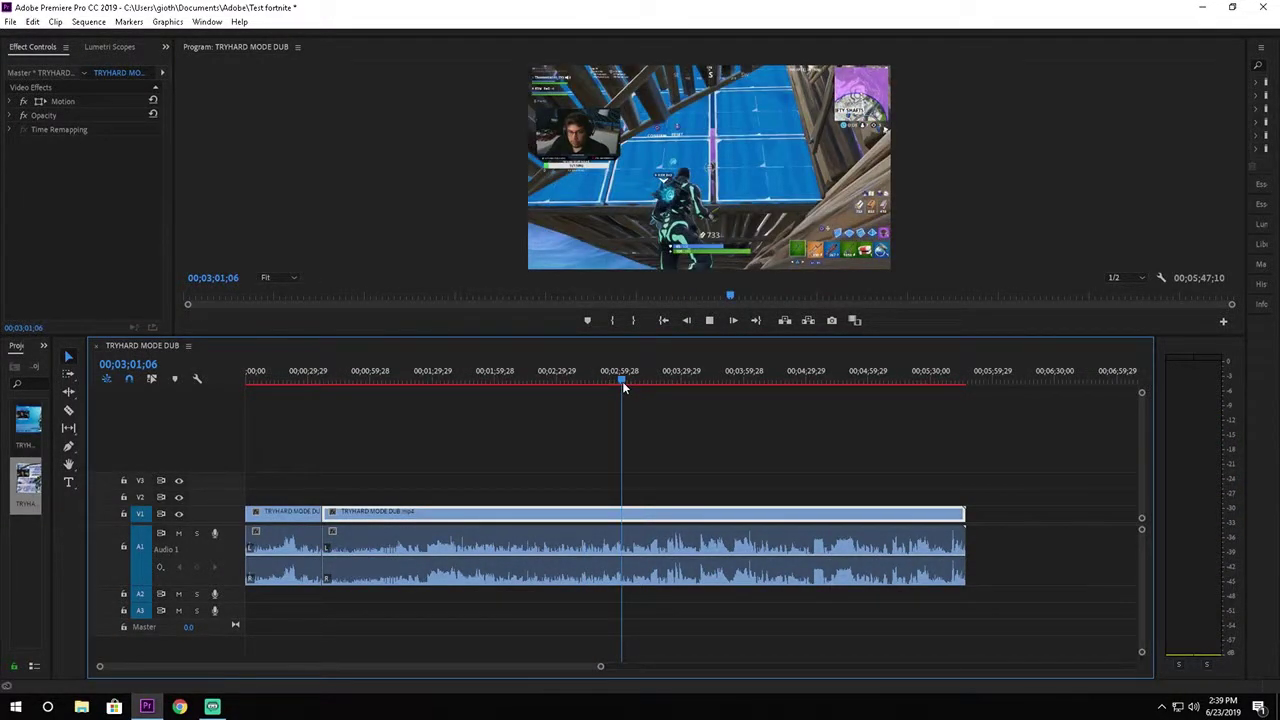
pyautogui.press('space')
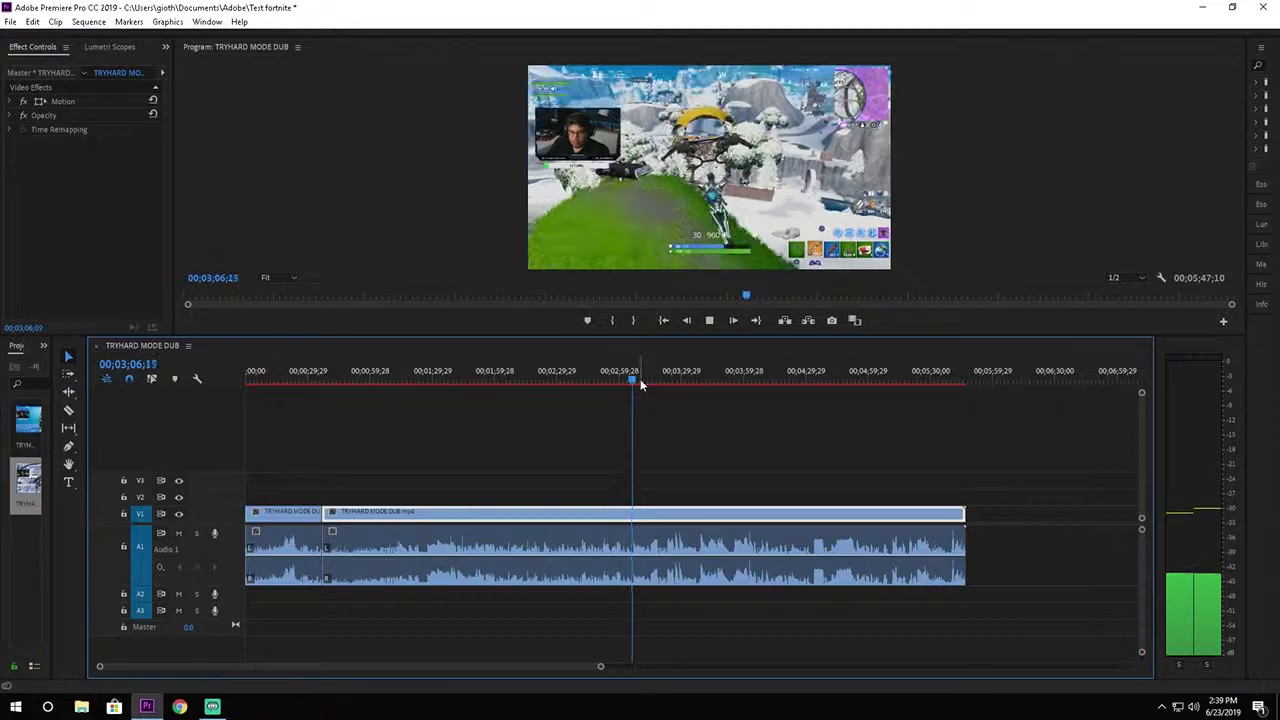
pyautogui.click(655, 380)
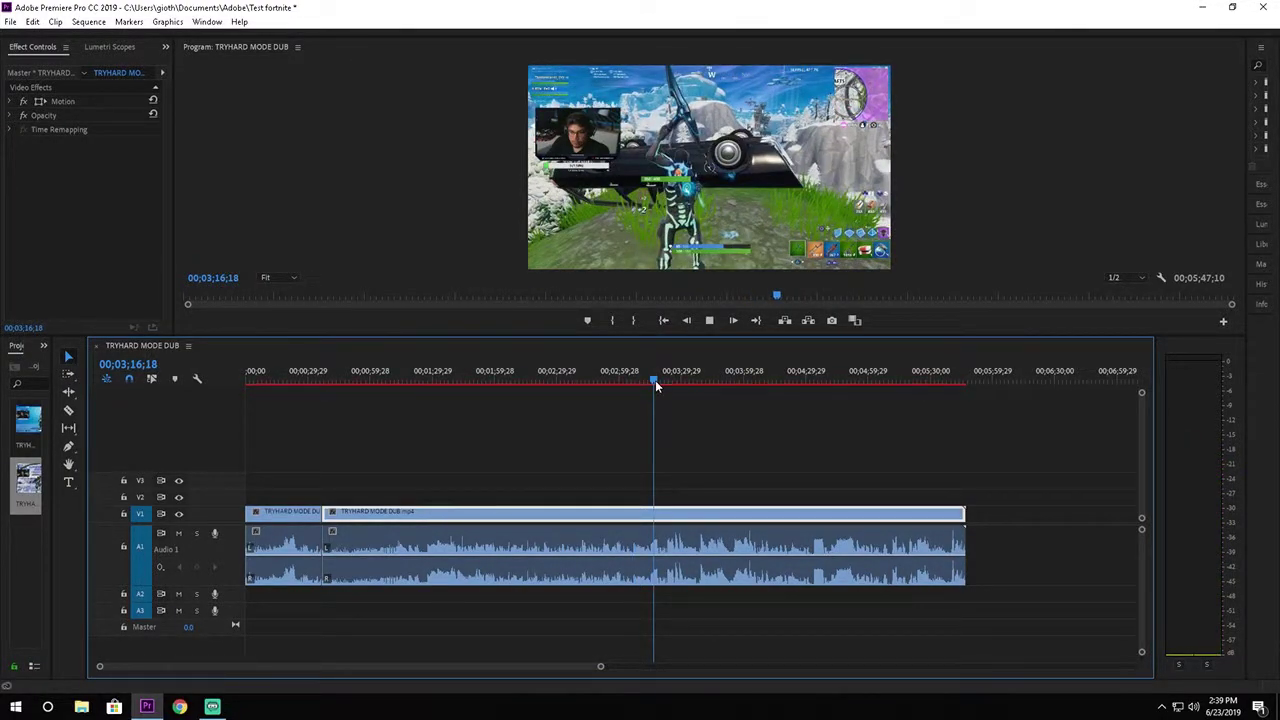
pyautogui.press('space')
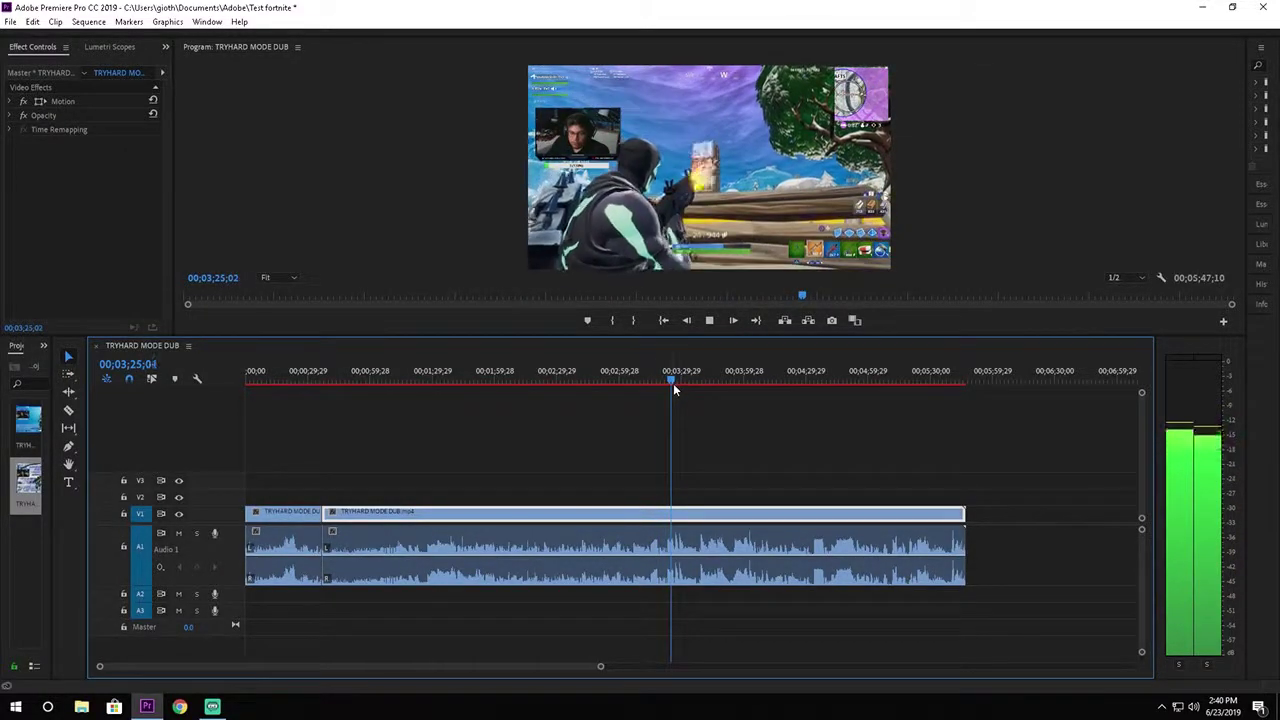
pyautogui.click(689, 382)
pyautogui.press('space')
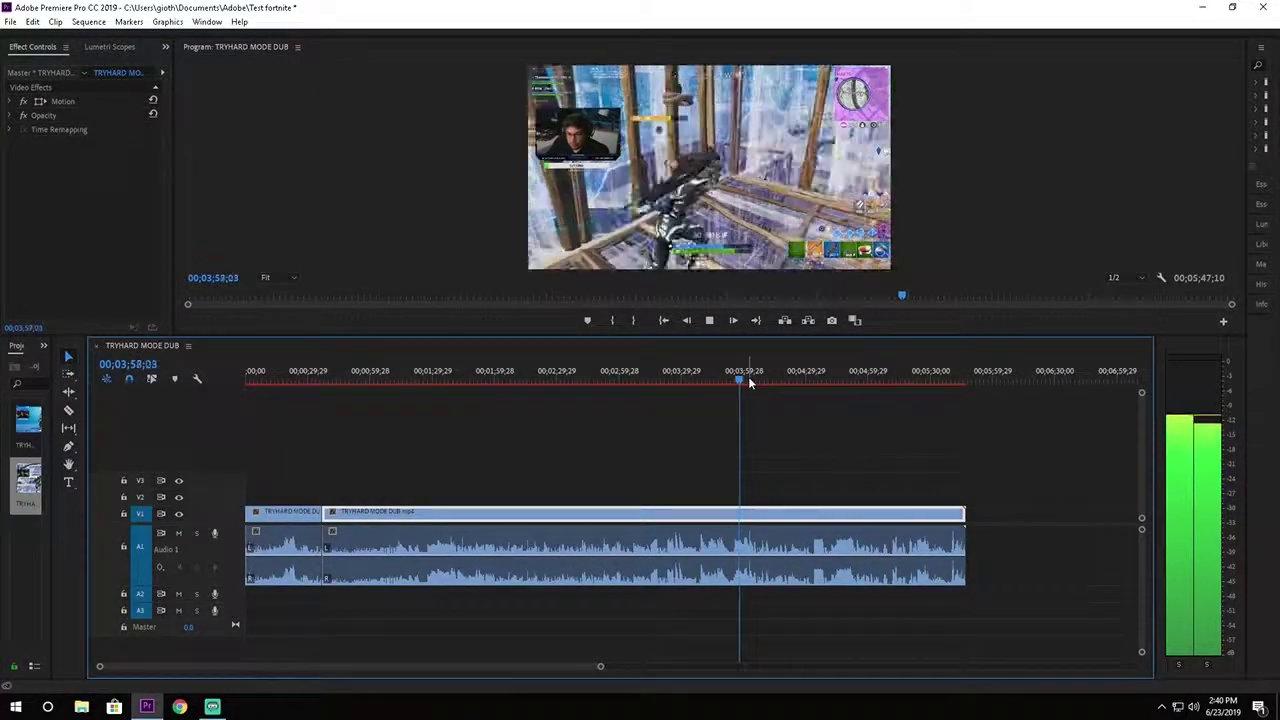
# Step: Go back to 00;03;46;04 and split the video and audio there
pyautogui.moveTo(748, 376); pyautogui.dragTo(716, 379)
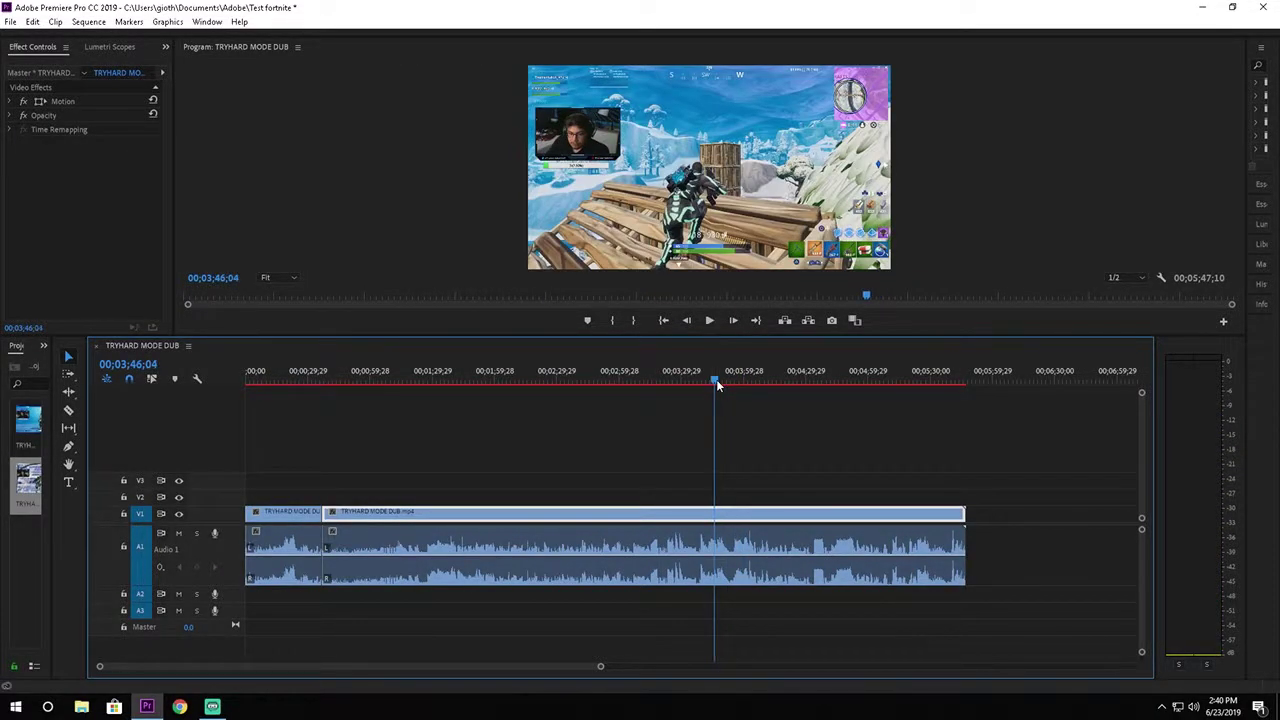
pyautogui.click(68, 410)
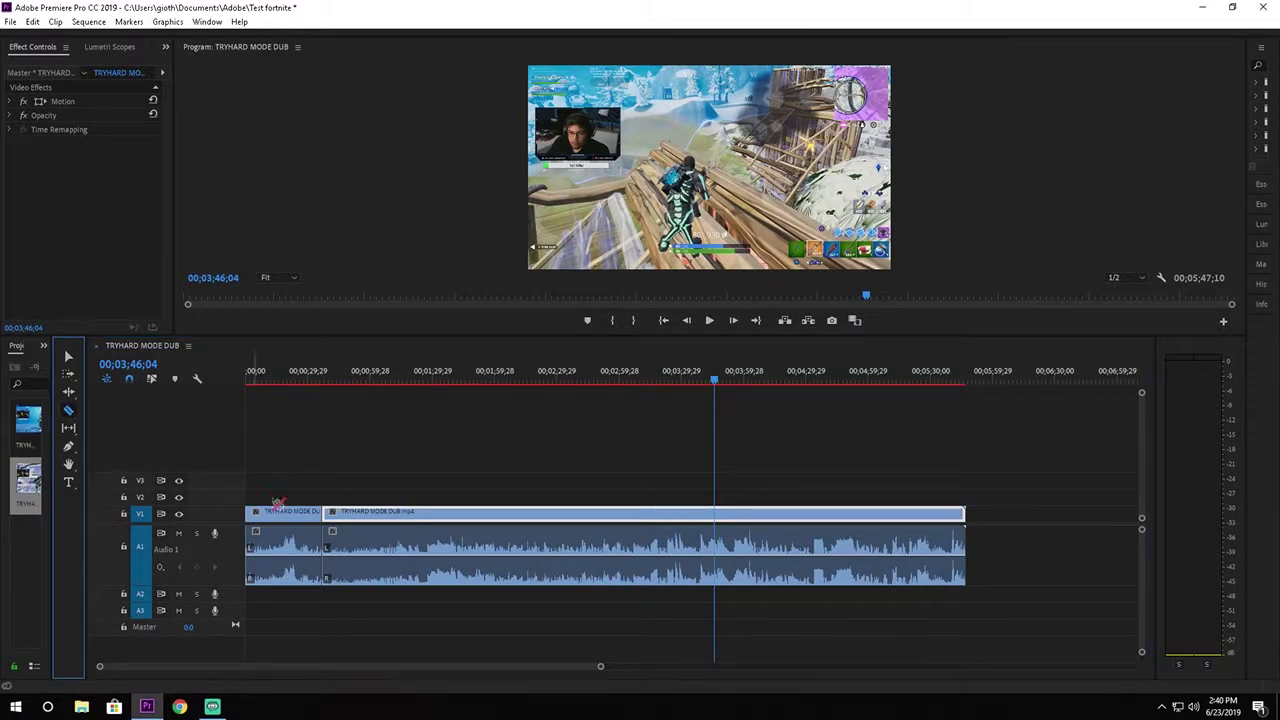
pyautogui.click(716, 514)
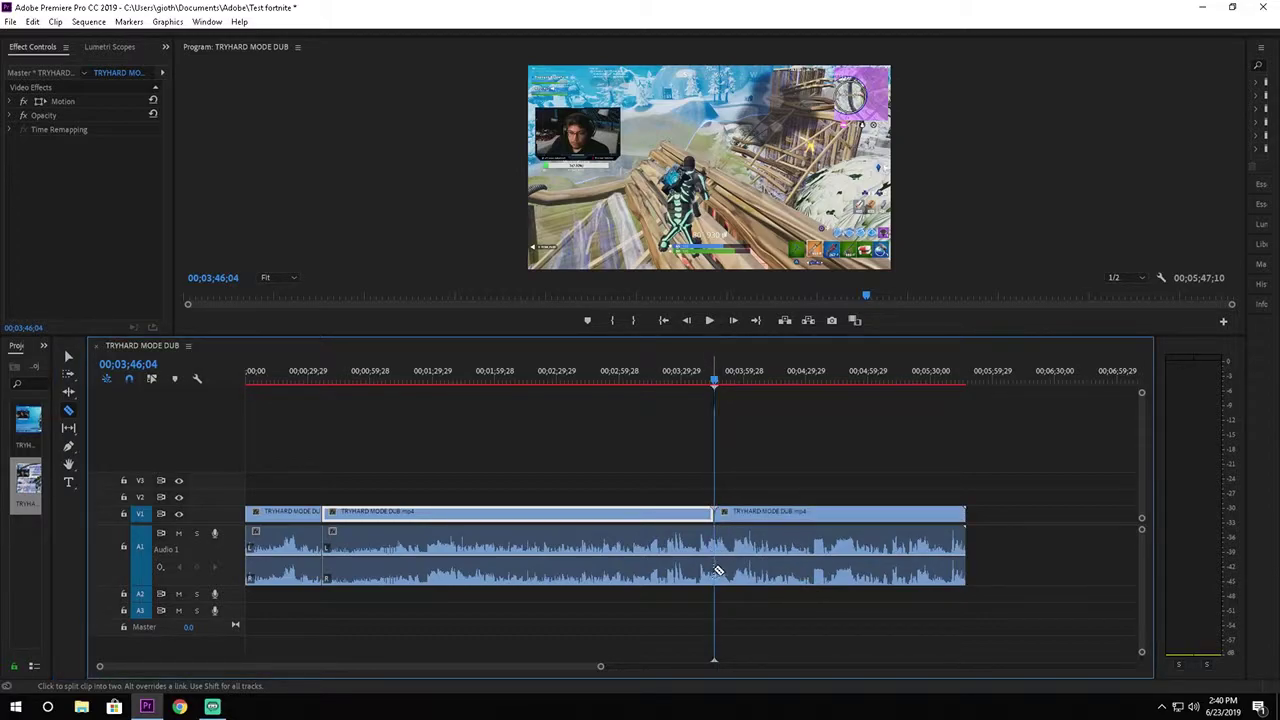
pyautogui.click(717, 570)
# Step: Delete both sections before the 00;03;46;04 cut and close the gap so the last section starts the sequence
pyautogui.click(68, 356)
pyautogui.click(533, 526)
pyautogui.press('Delete')
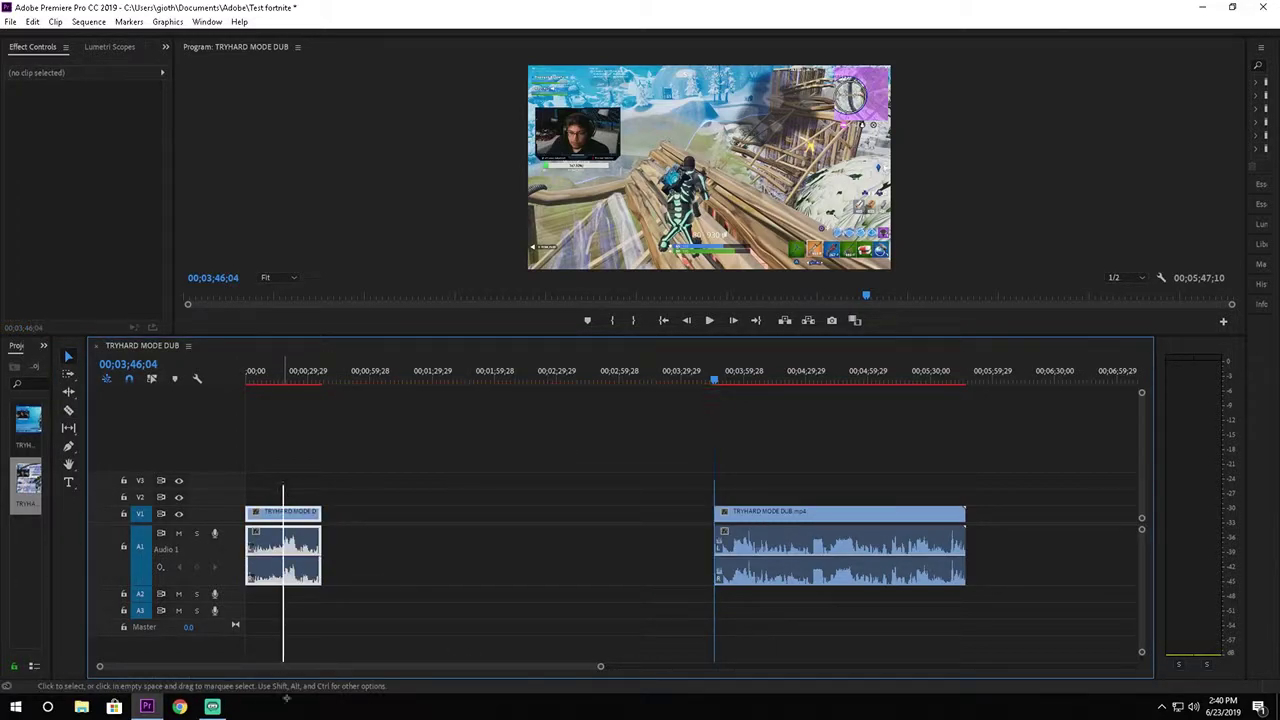
pyautogui.press('Delete')
pyautogui.hotkey('ctrl', 'a')
pyautogui.click(654, 511)
pyautogui.press('Delete')
# Step: Play the remaining footage from the sequence start and stop at 00;00;24;04
pyautogui.press('space')
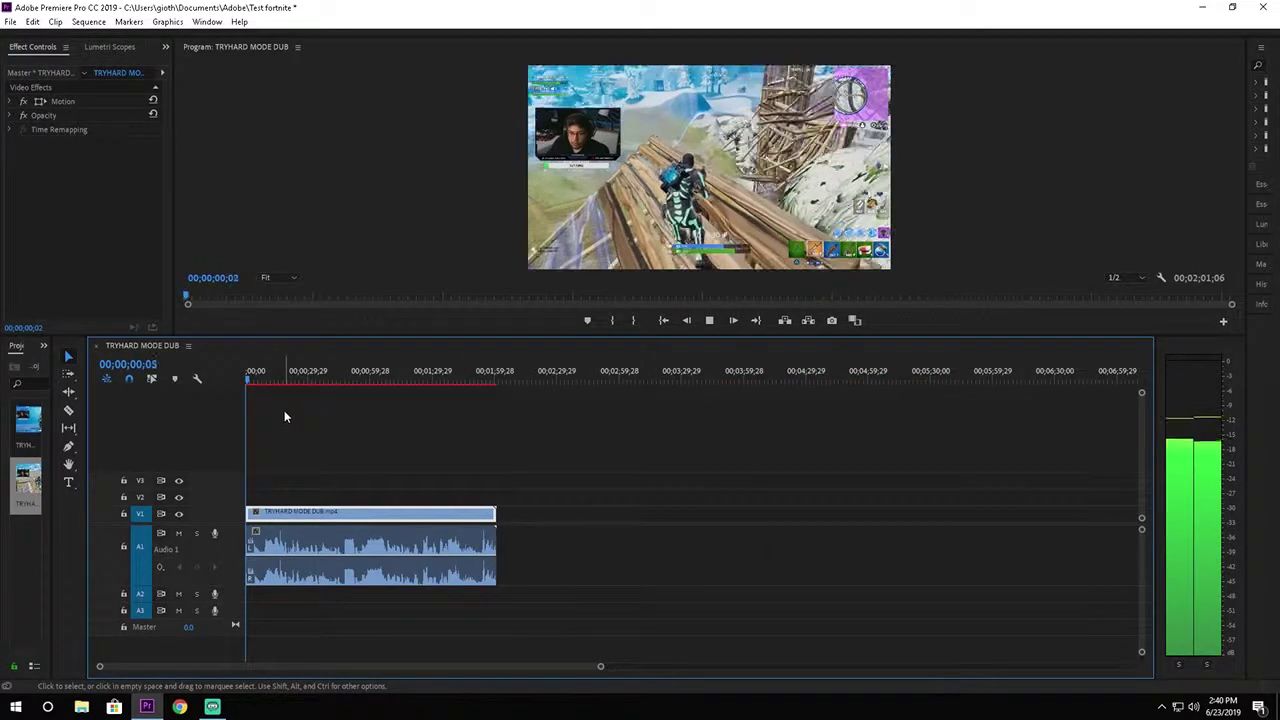
pyautogui.click(69, 411)
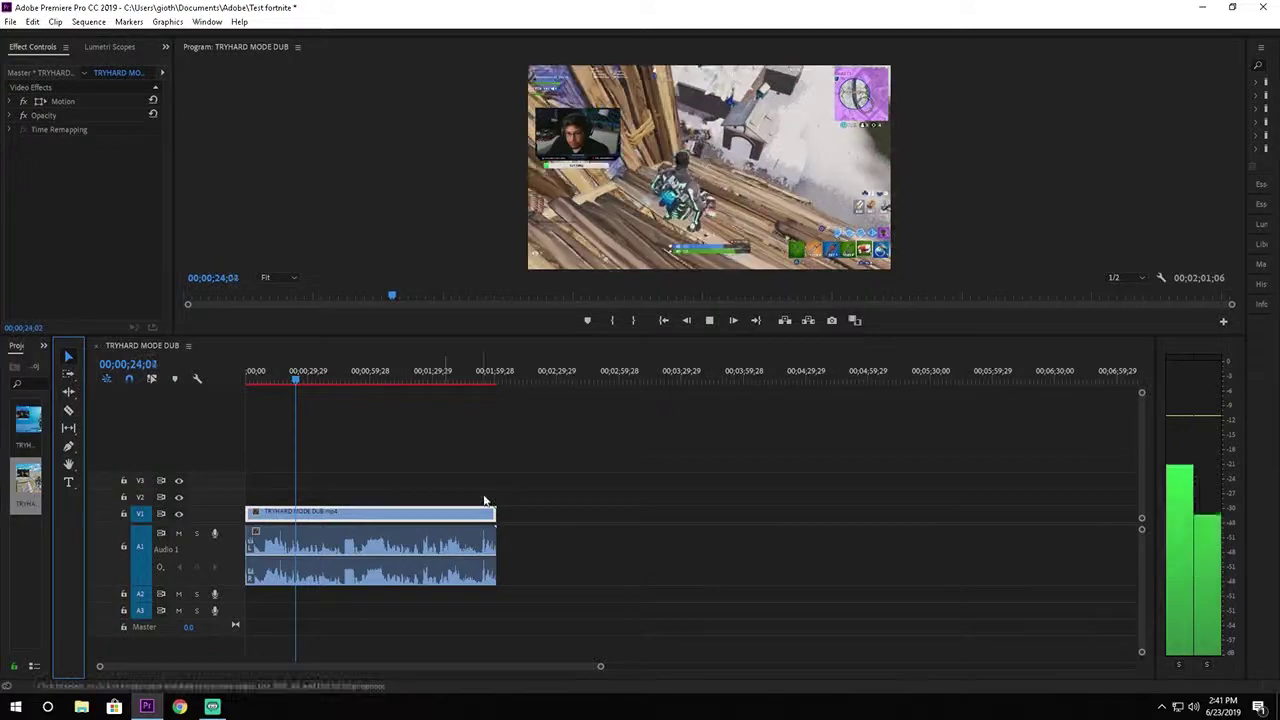
pyautogui.press('space')
# Step: Import "Top 9 Best Songs for Your FortniteGaming Montage! (No copyright)" from Documents > sound effects and place it on A2, beyond the footage's end
pyautogui.click(14, 24)
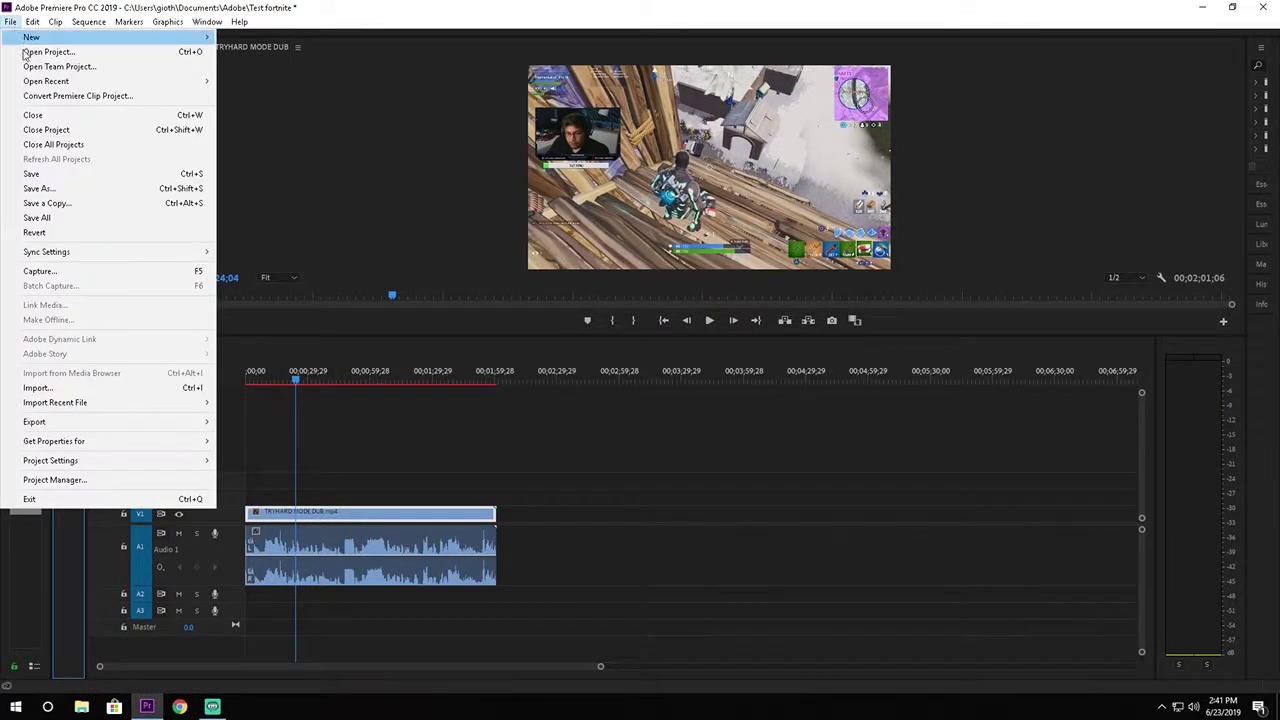
pyautogui.click(84, 390)
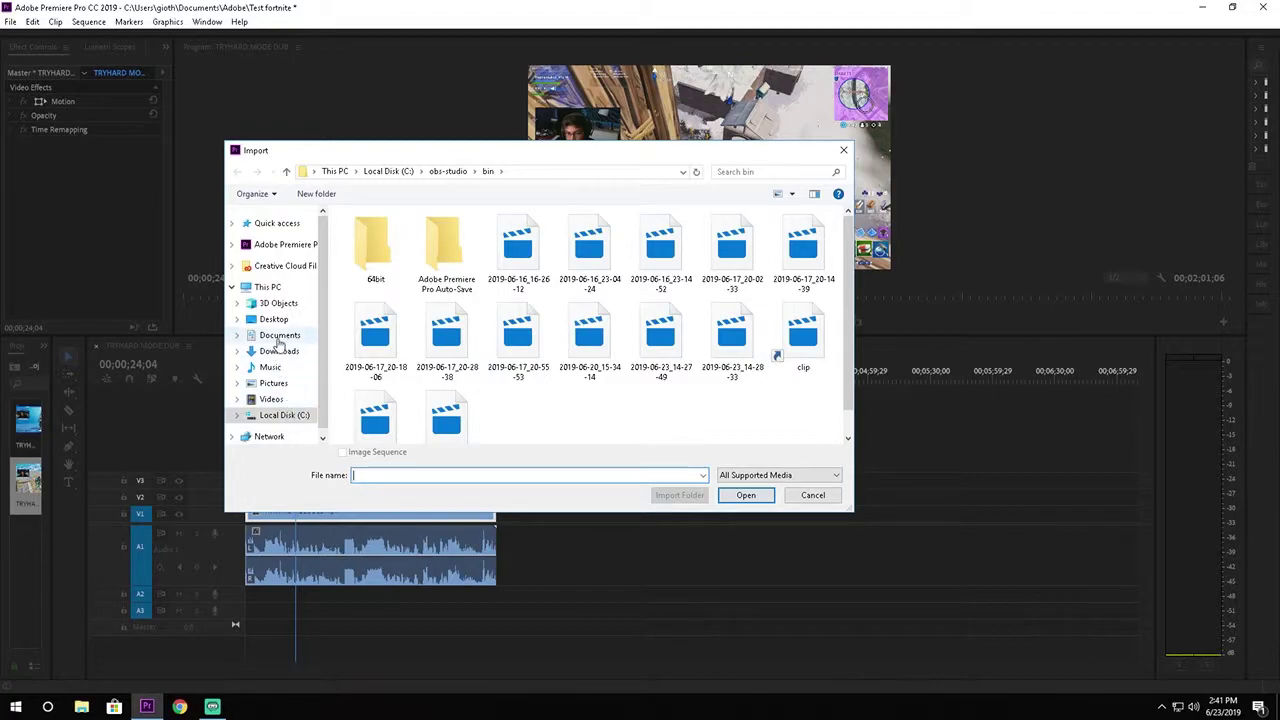
pyautogui.click(280, 337)
pyautogui.doubleClick(380, 346)
pyautogui.click(280, 336)
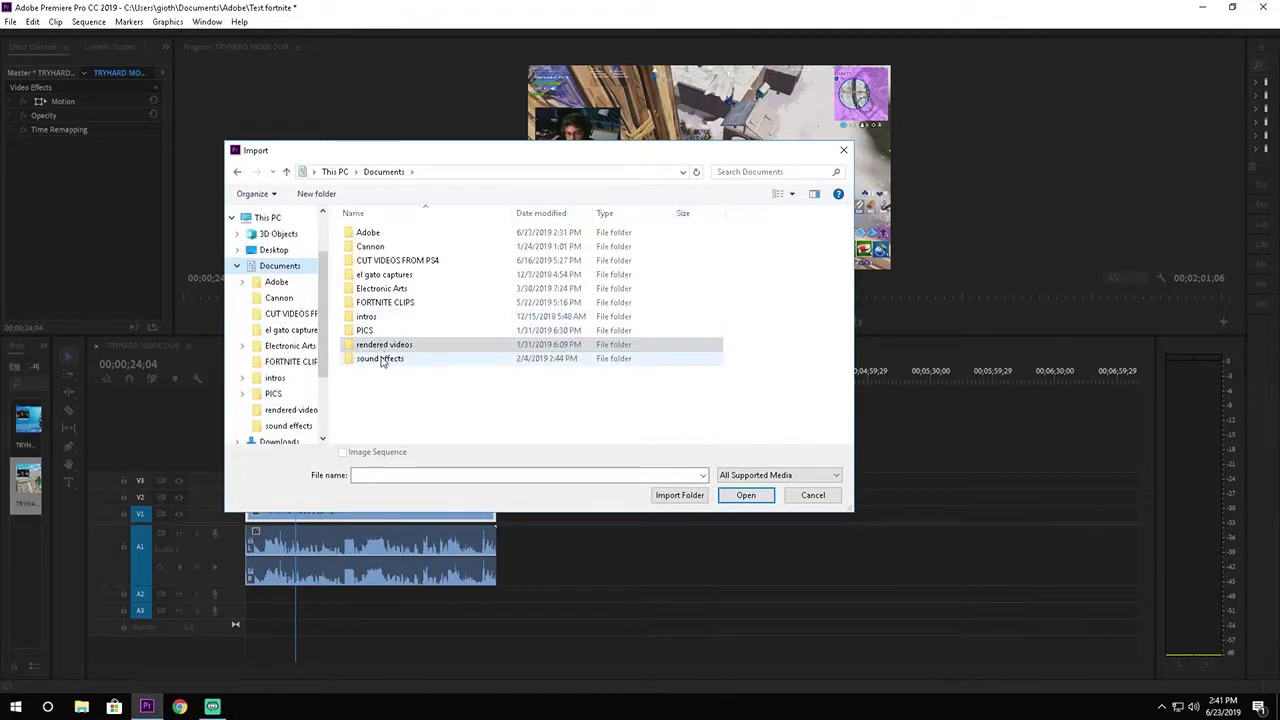
pyautogui.doubleClick(380, 359)
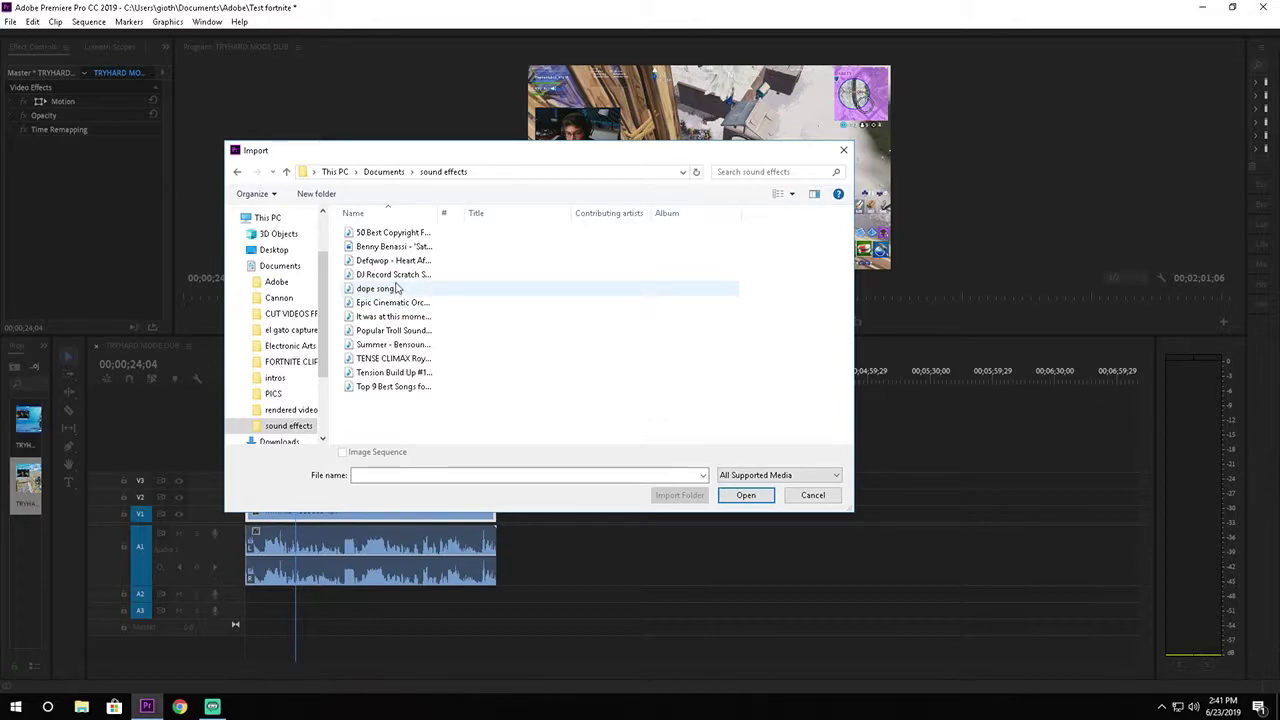
pyautogui.click(396, 388)
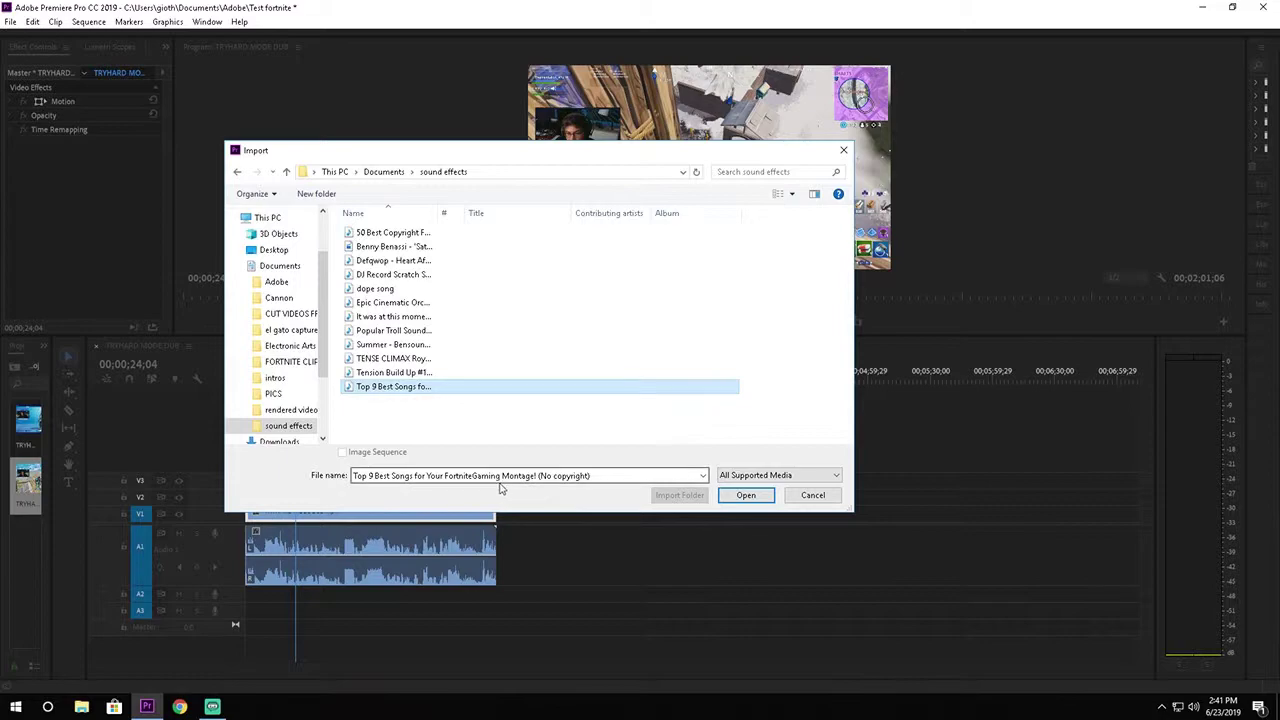
pyautogui.click(746, 496)
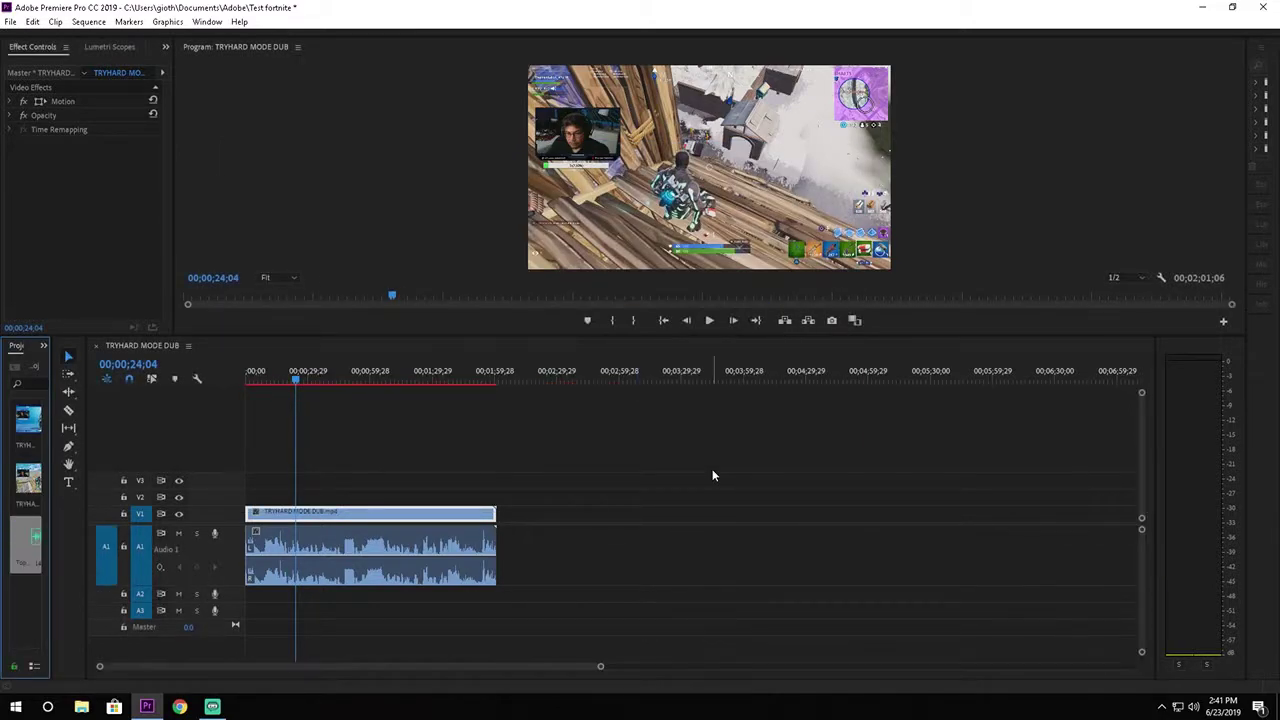
pyautogui.moveTo(31, 545); pyautogui.dragTo(617, 595)
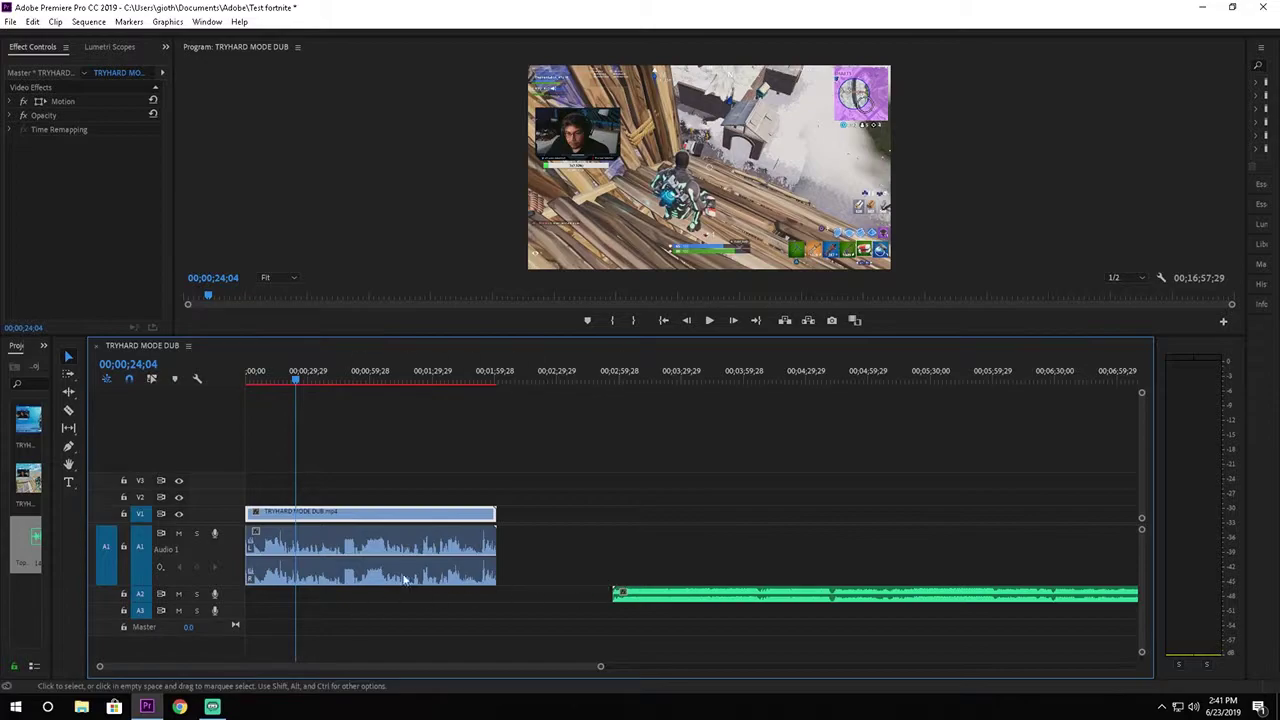
# Step: Set the audio gain of the song on A2 to -5 dB and play it from 00;03;52;26 to check the loudness
pyautogui.rightClick(673, 596)
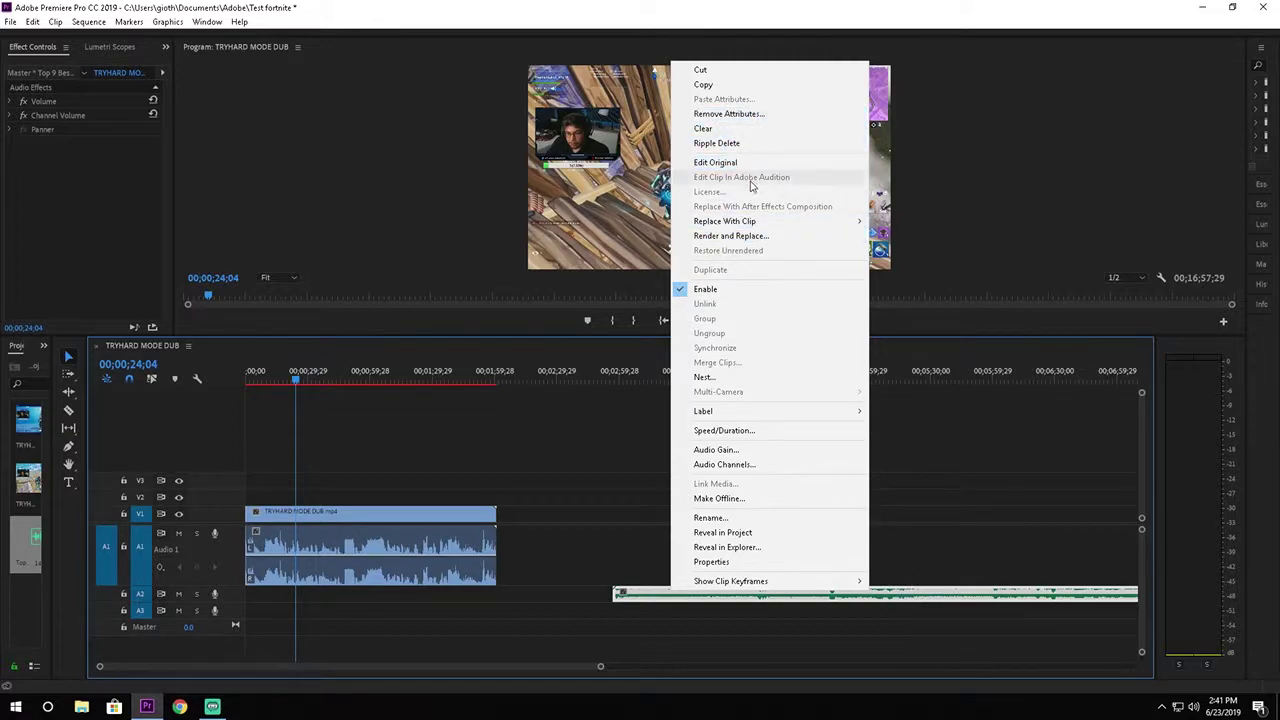
pyautogui.click(716, 450)
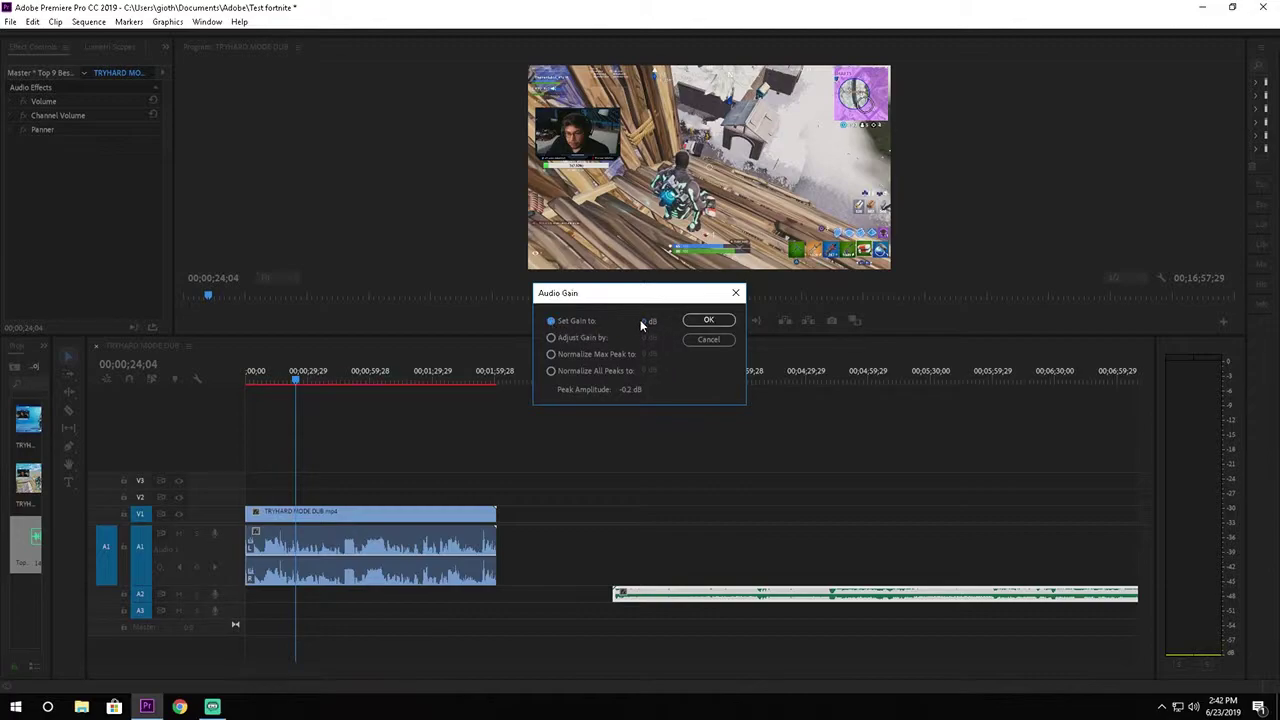
pyautogui.moveTo(647, 324); pyautogui.dragTo(646, 329)
pyautogui.click(710, 321)
pyautogui.click(729, 371)
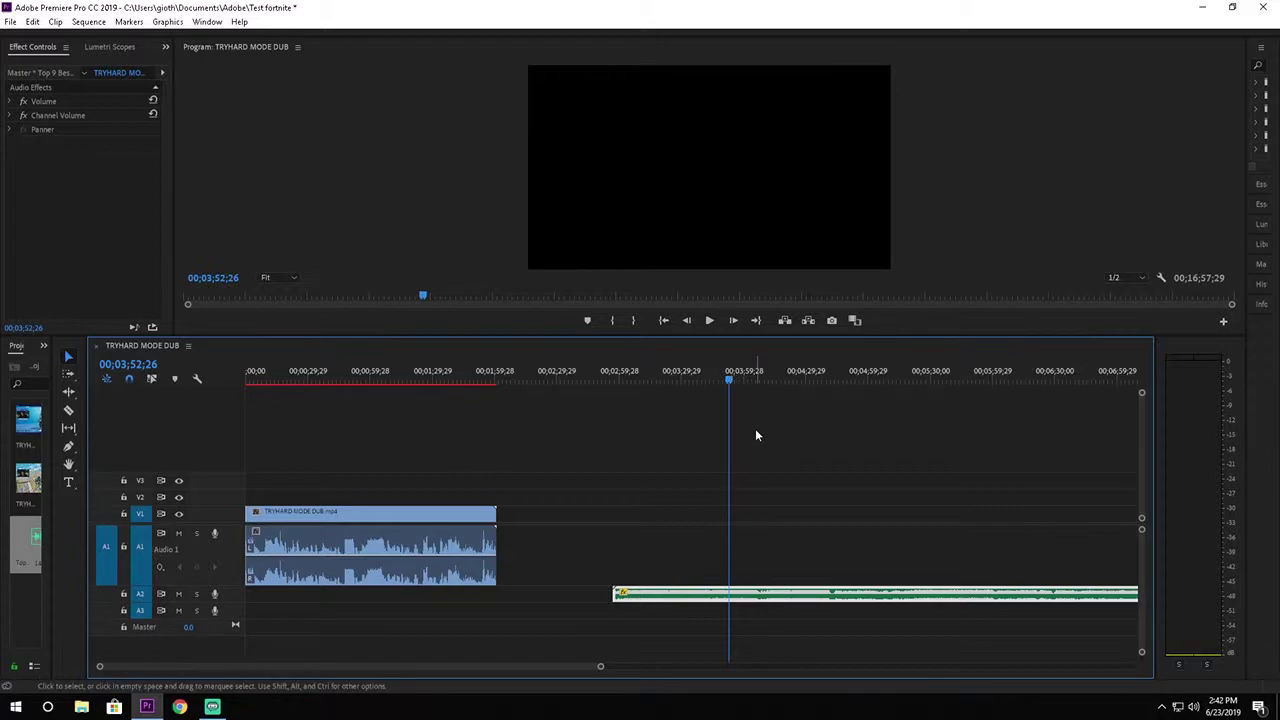
pyautogui.press('space')
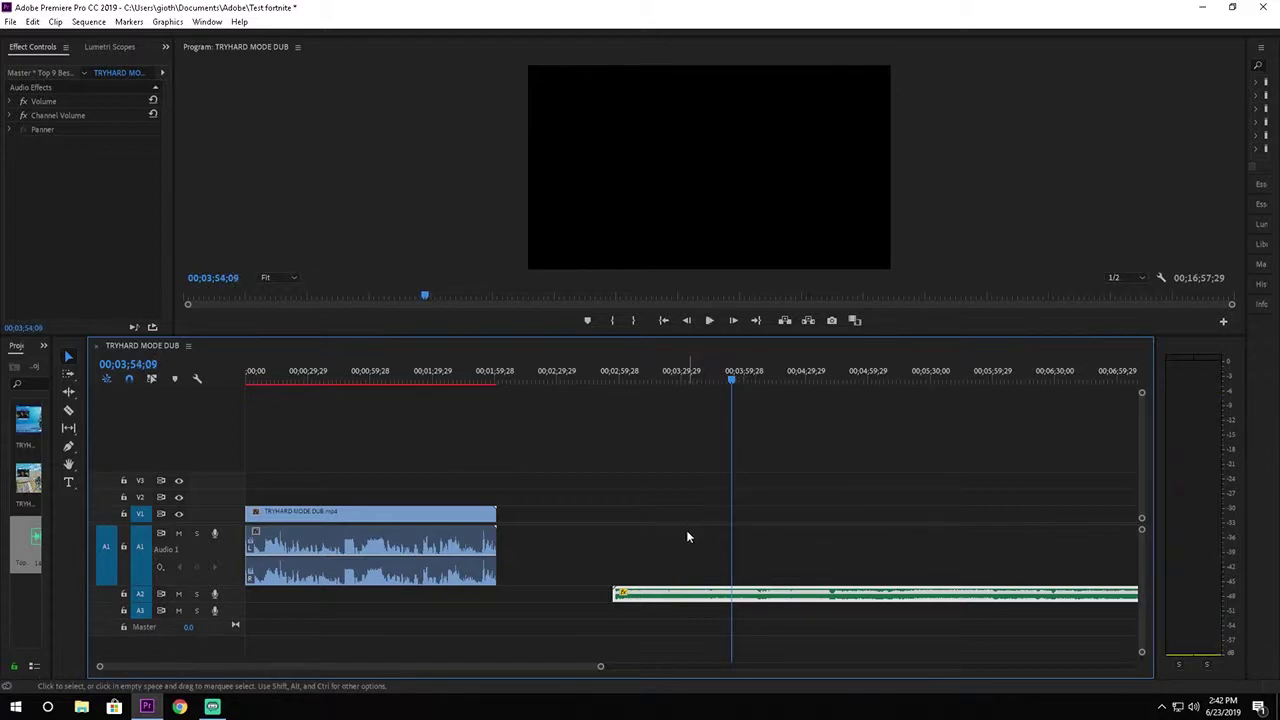
# Step: Lower the song's audio gain further and play it from 00;03;54;09 to 00;03;55;26 to check the loudness
pyautogui.rightClick(664, 594)
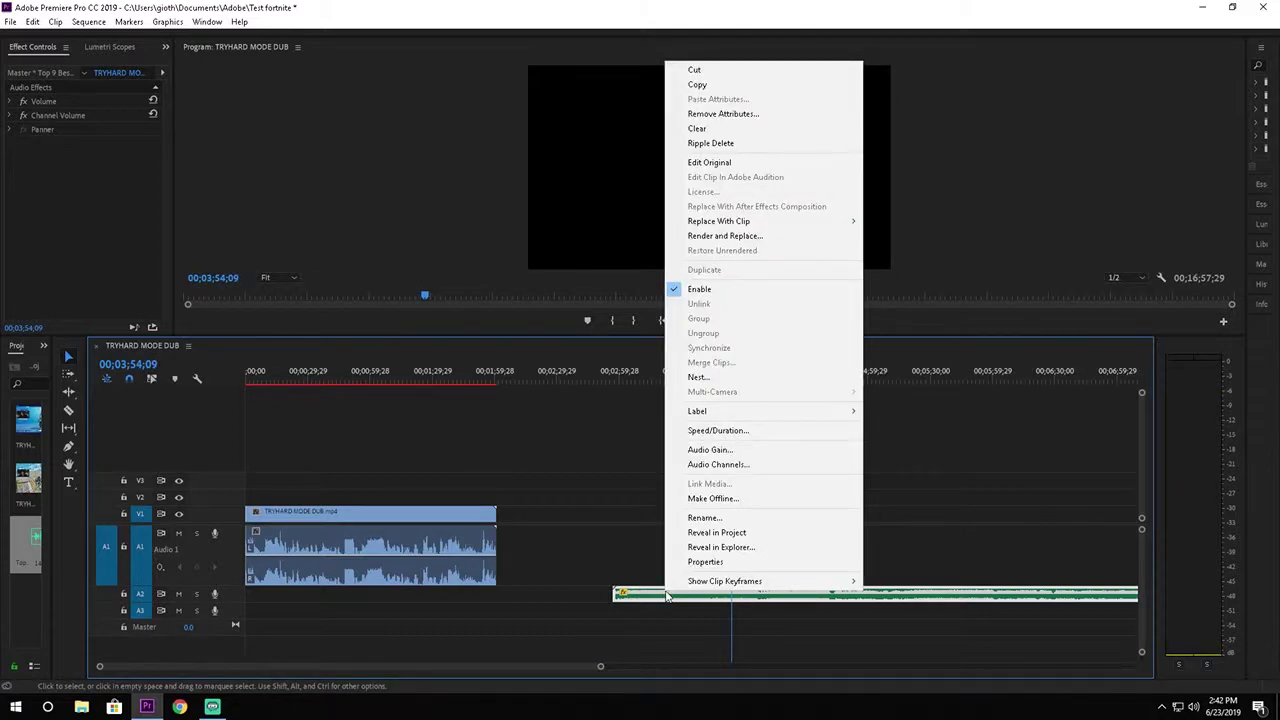
pyautogui.click(726, 451)
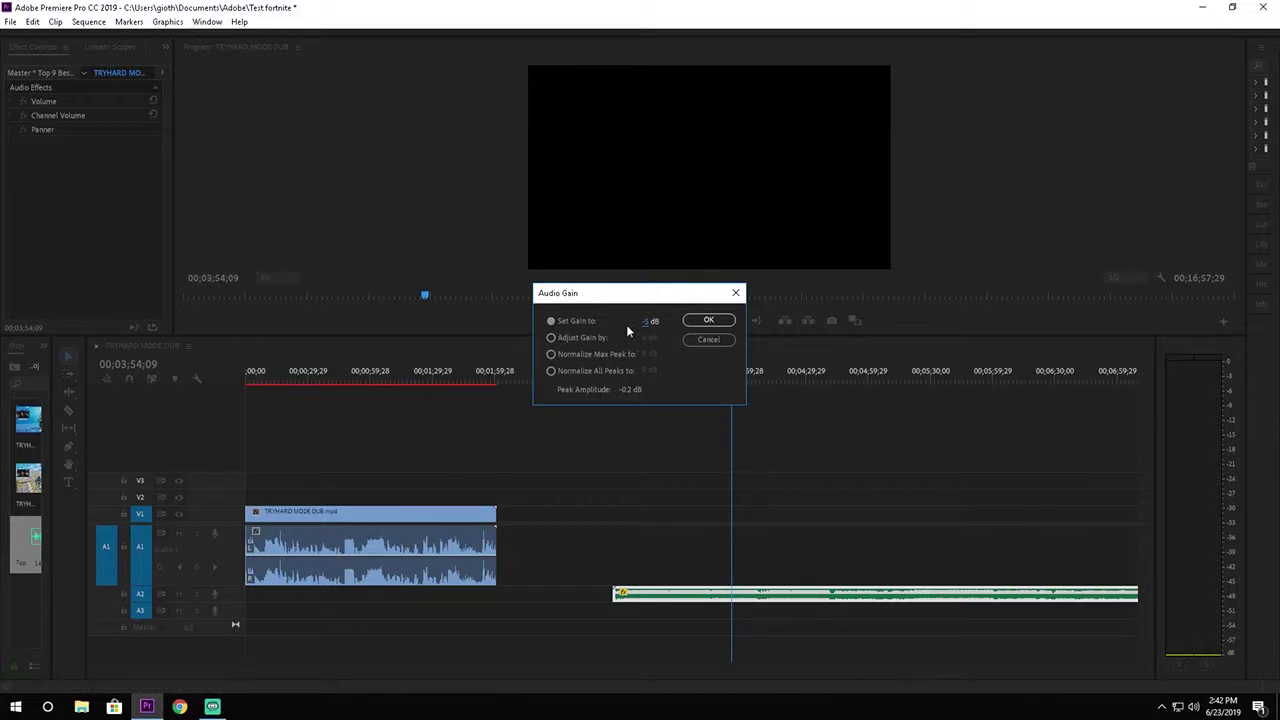
pyautogui.moveTo(638, 322); pyautogui.dragTo(633, 322)
pyautogui.click(705, 321)
pyautogui.press('space')
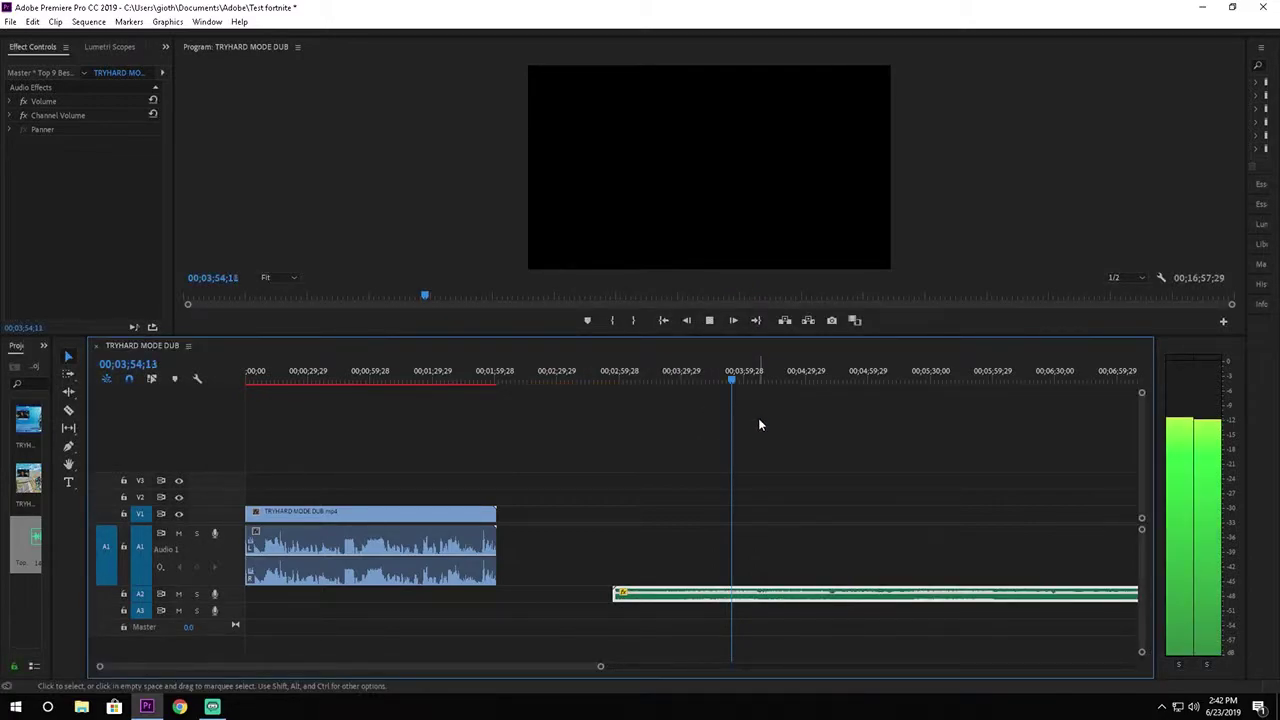
pyautogui.press('space')
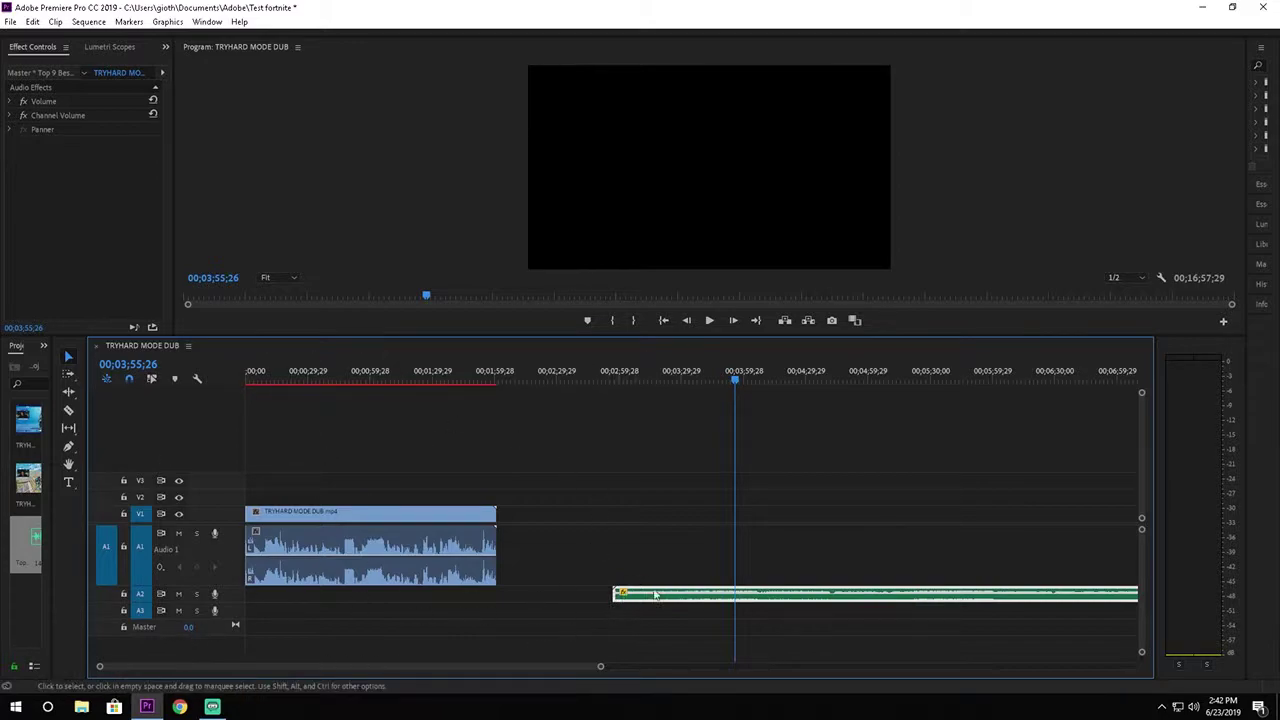
# Step: Reduce the audio gain of the song on A2 to about -18.5 dB and play it back
pyautogui.rightClick(695, 595)
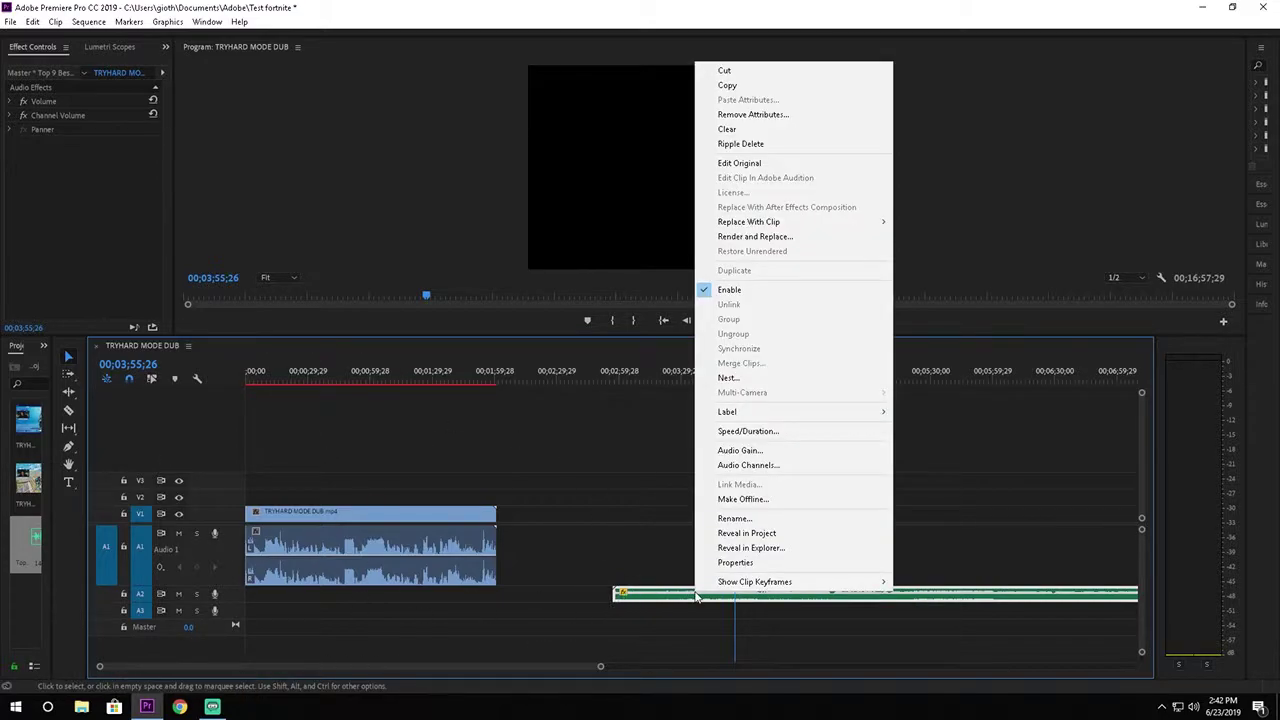
pyautogui.click(755, 449)
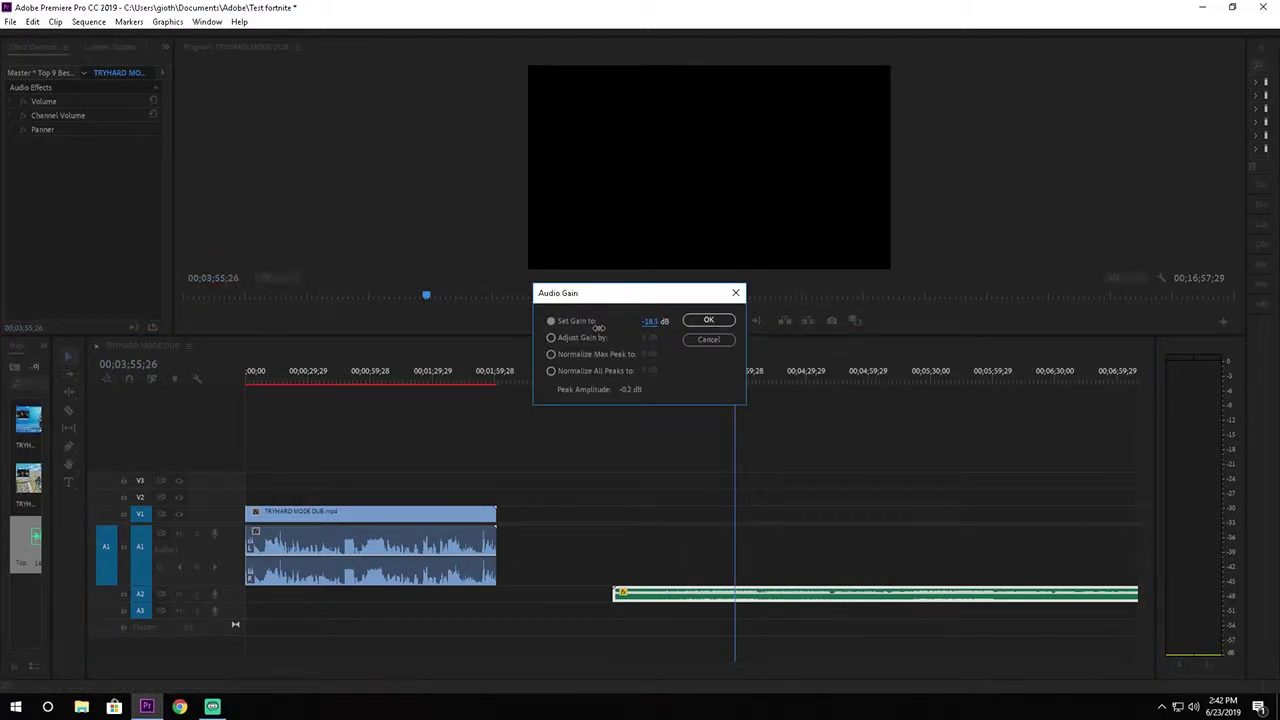
pyautogui.click(709, 321)
pyautogui.click(709, 321)
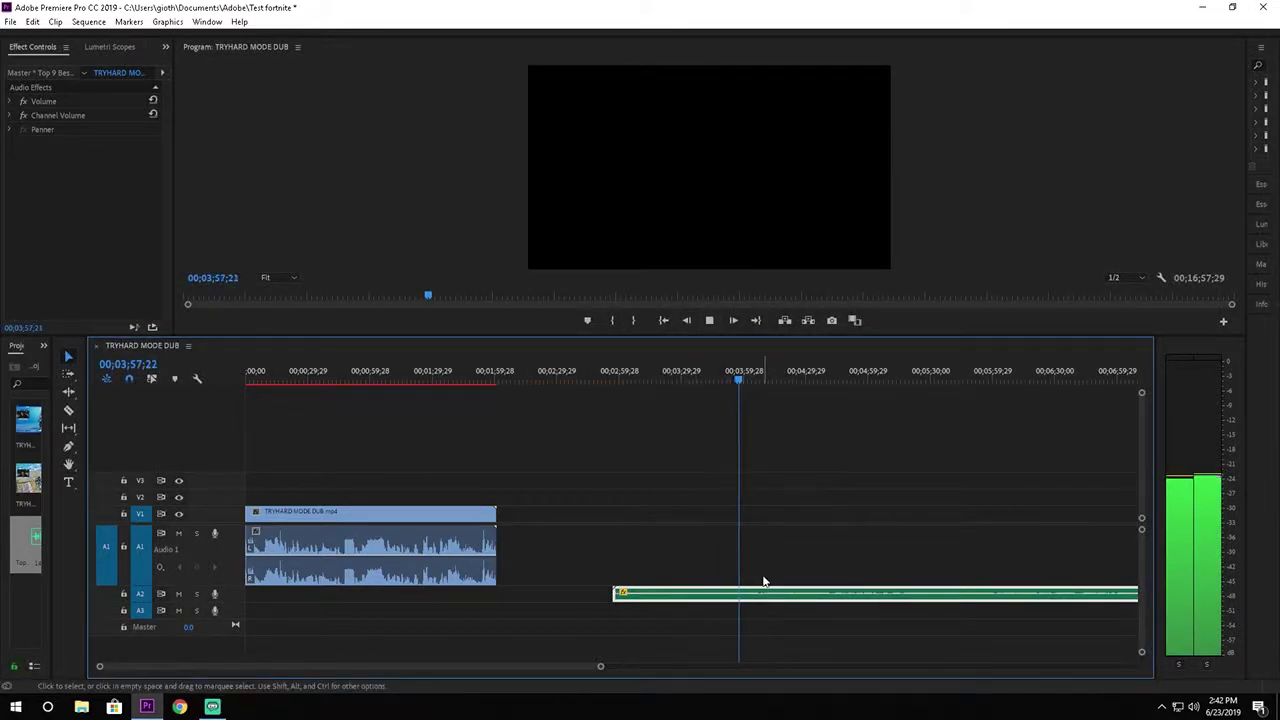
# Step: Stop the playback, then play the song on A2 from about 00;10;55 to check how it sounds there
pyautogui.scroll(-7, 763, 582)
pyautogui.scroll(3, 760, 583)
pyautogui.press('space')
pyautogui.scroll(-2, 734, 580)
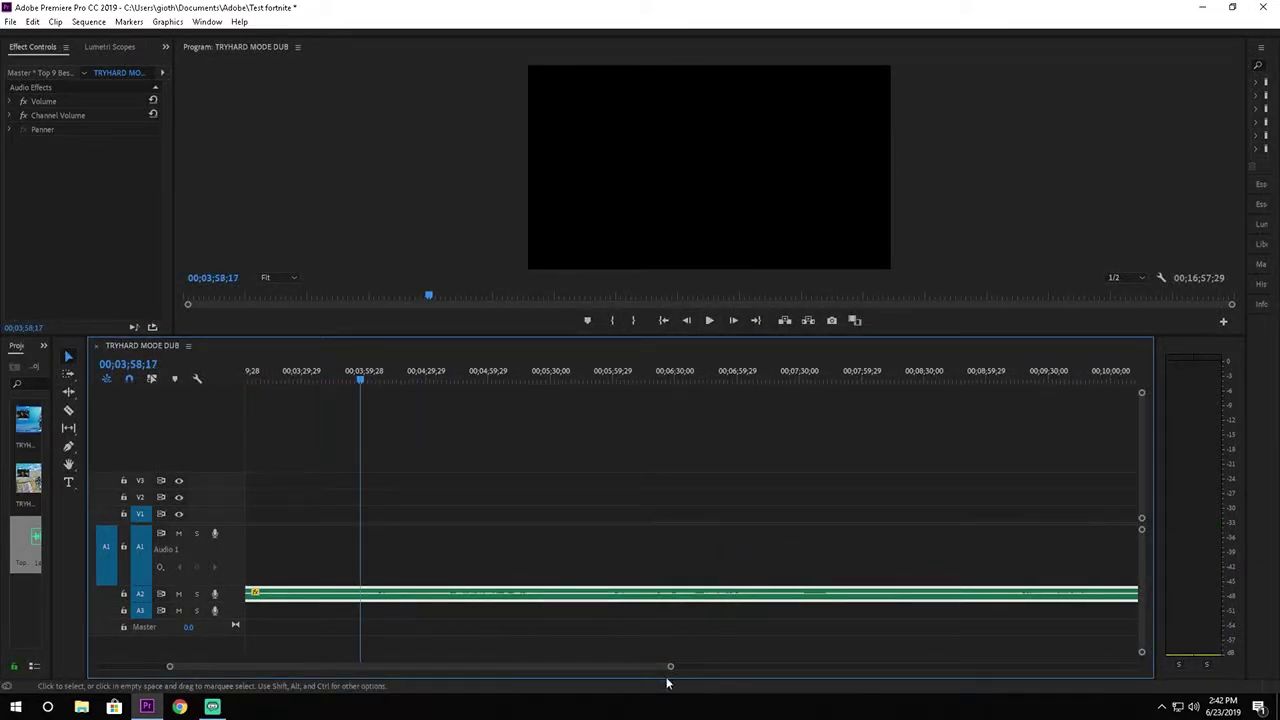
pyautogui.moveTo(671, 668); pyautogui.dragTo(1062, 614)
pyautogui.click(642, 376)
pyautogui.press('space')
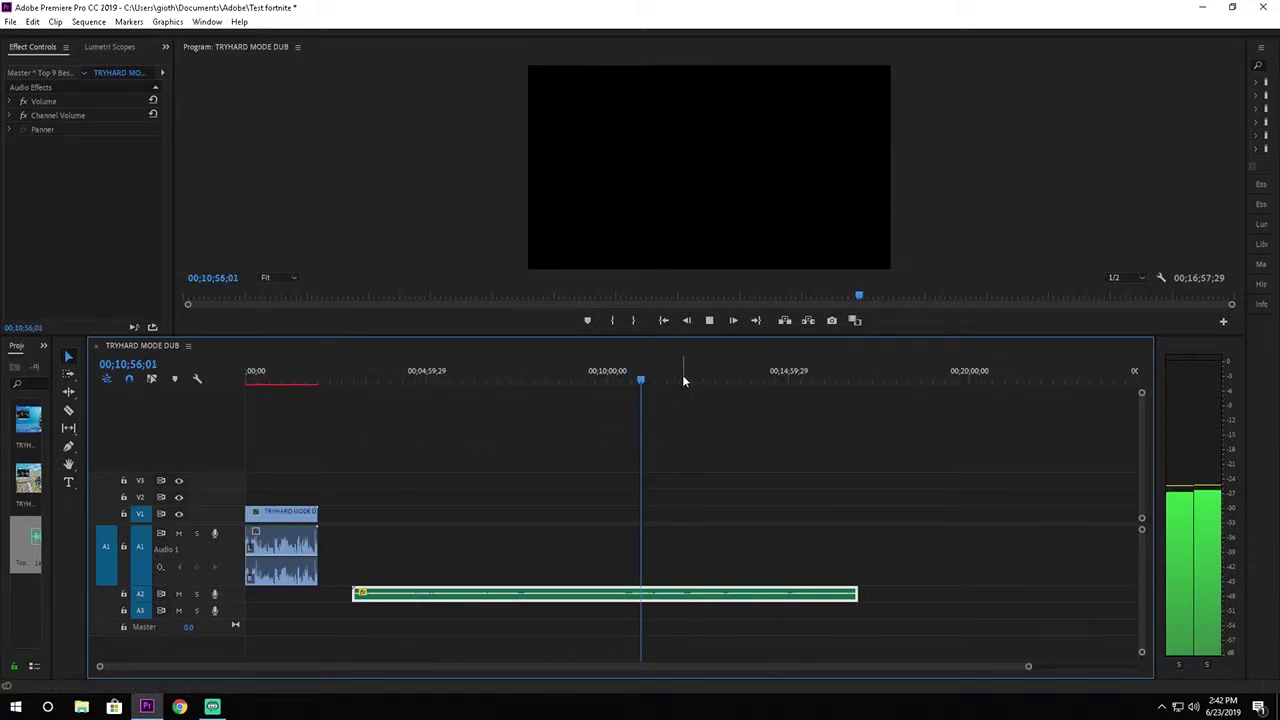
pyautogui.press('space')
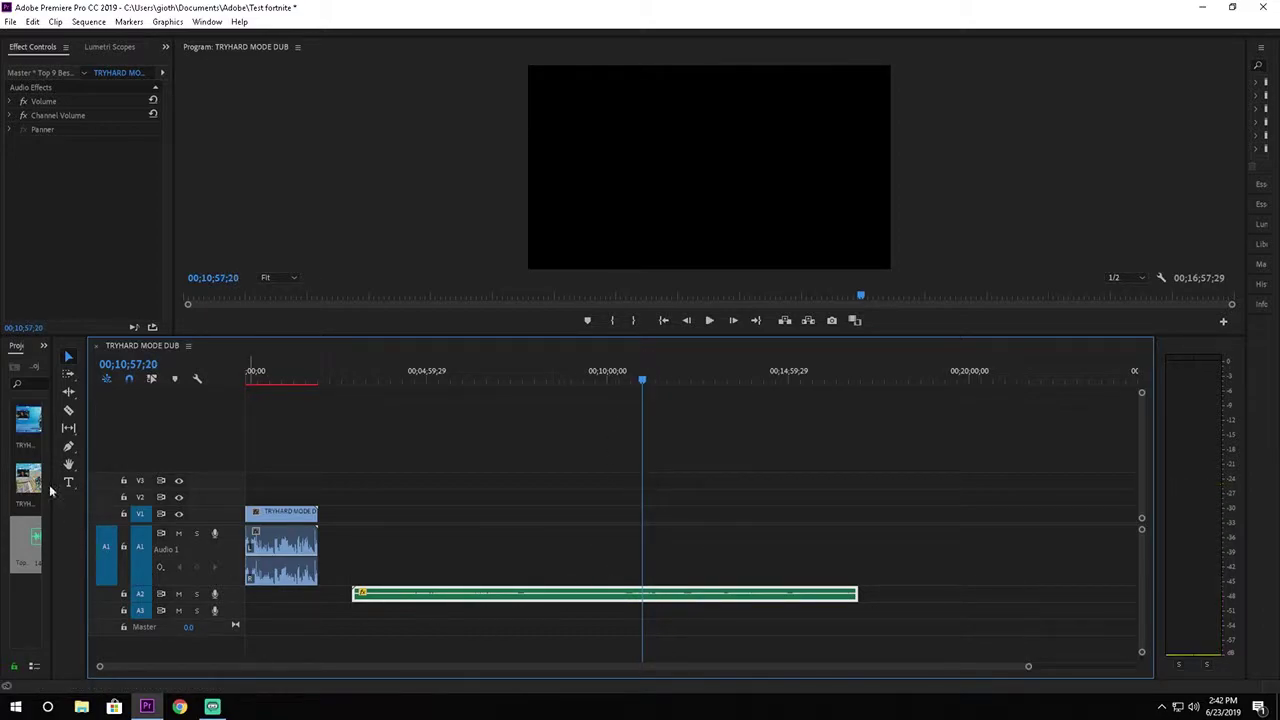
# Step: Cut the song on A2 at about 00;10;32, delete the part before the cut and move the remainder to start near 00;05;00
pyautogui.click(68, 410)
pyautogui.click(631, 592)
pyautogui.click(68, 356)
pyautogui.press('Delete')
pyautogui.moveTo(710, 592); pyautogui.dragTo(530, 594)
# Step: Play the TRYHARD MODE DUB footage from about 00;01;21 to find where the fight ends
pyautogui.click(272, 379)
pyautogui.press('space')
pyautogui.click(296, 380)
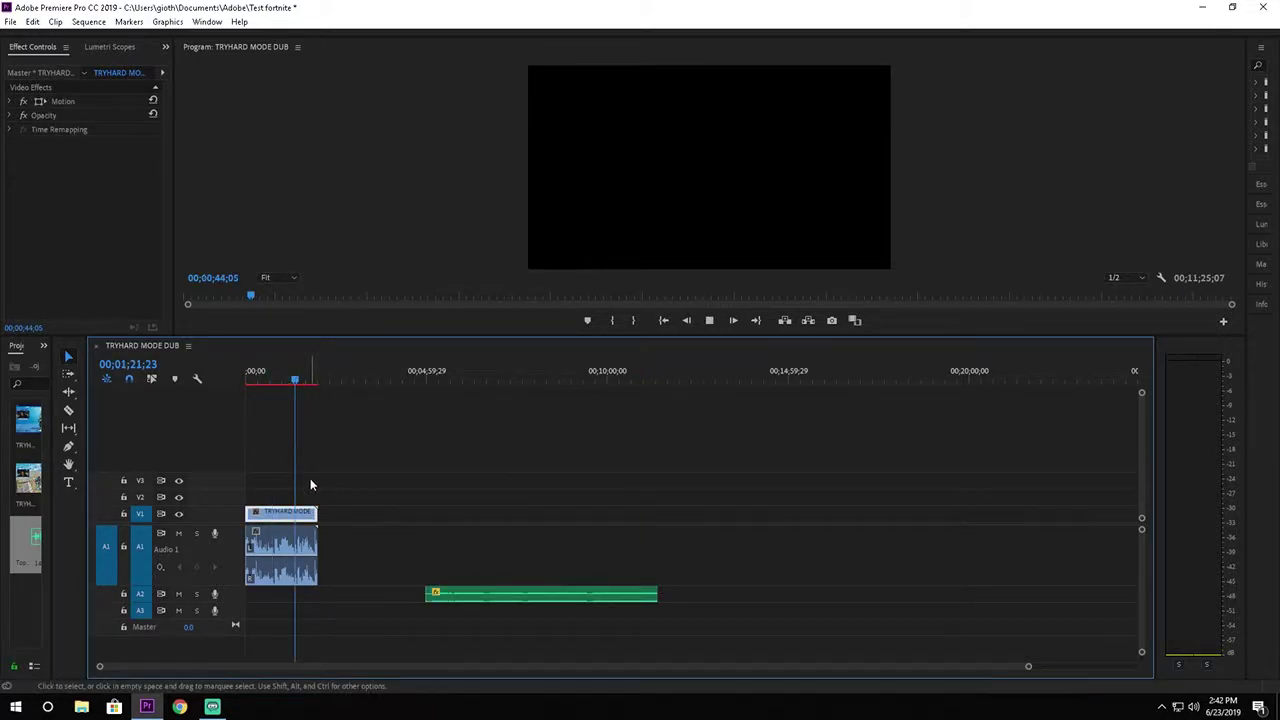
pyautogui.moveTo(1030, 667); pyautogui.dragTo(657, 650)
pyautogui.press('space')
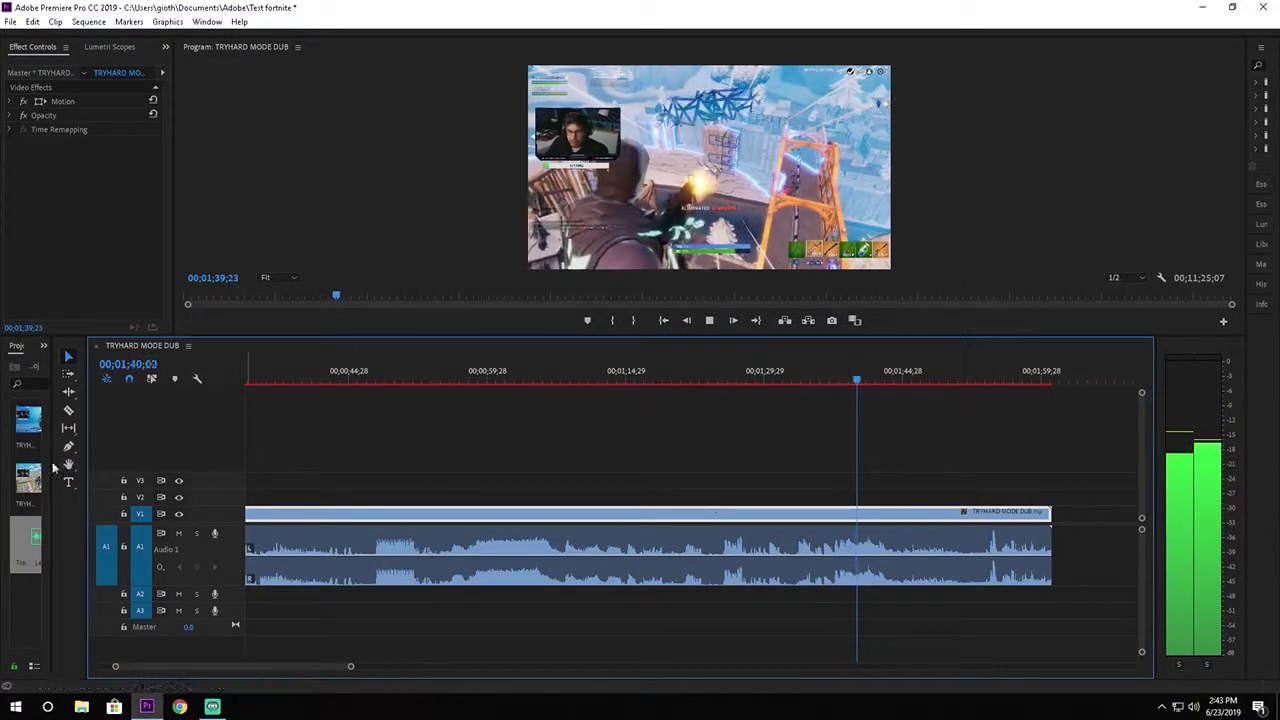
# Step: Split the footage's audio on A1 at 00;01;47;18, just after the Victory Royale appears
pyautogui.click(68, 410)
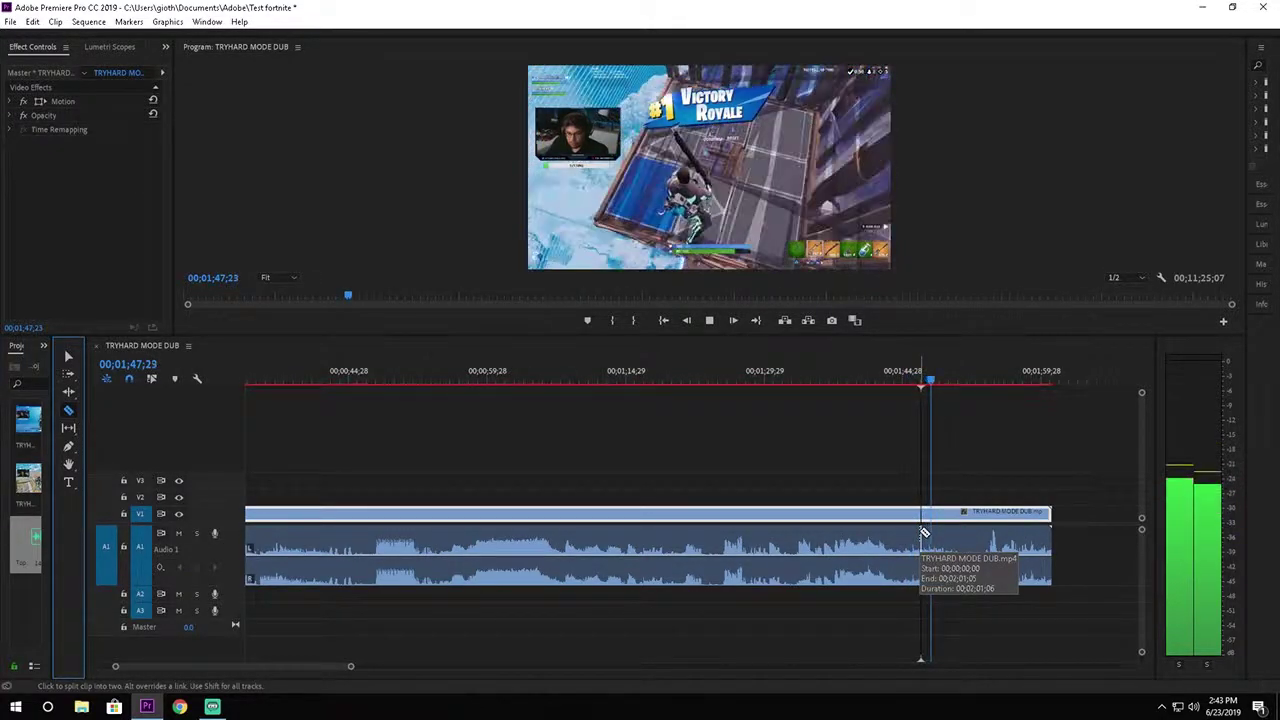
pyautogui.click(923, 383)
pyautogui.press('space')
pyautogui.press('space')
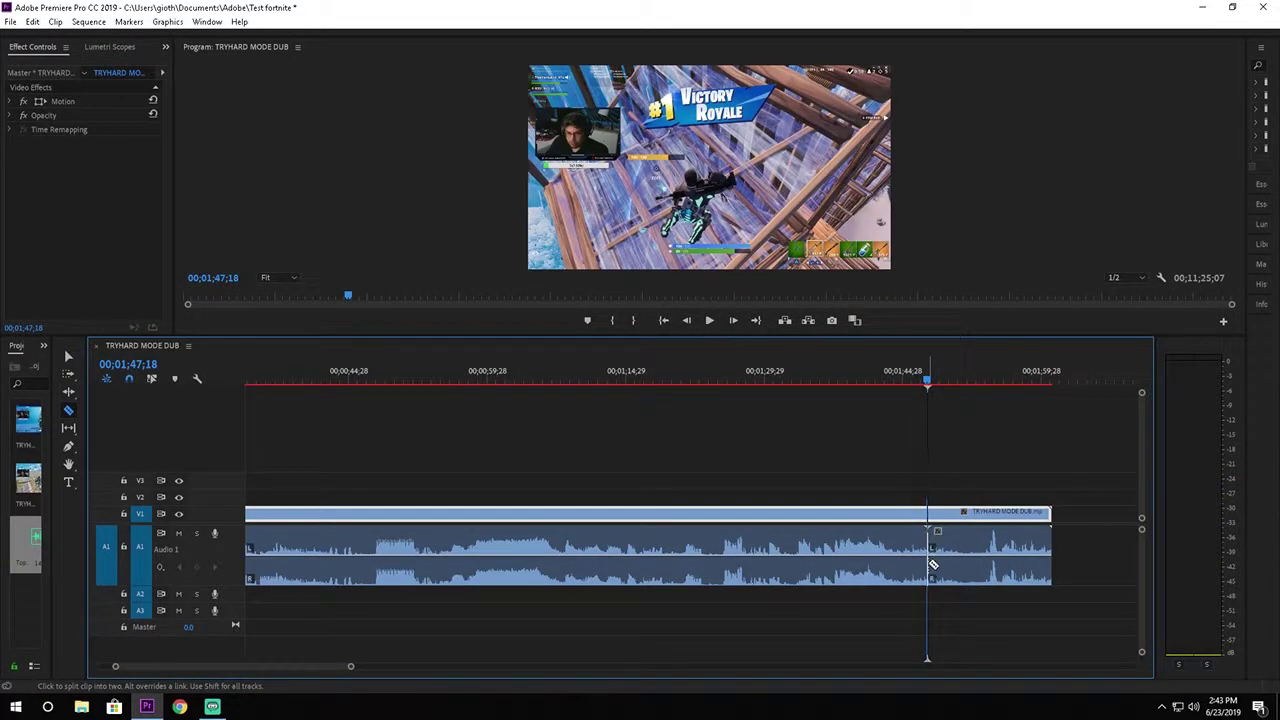
# Step: Try to remove the footage after the 00;01;47;18 cut by deleting the trailing A1 piece
pyautogui.click(68, 357)
pyautogui.click(1004, 578)
pyautogui.press('Delete')
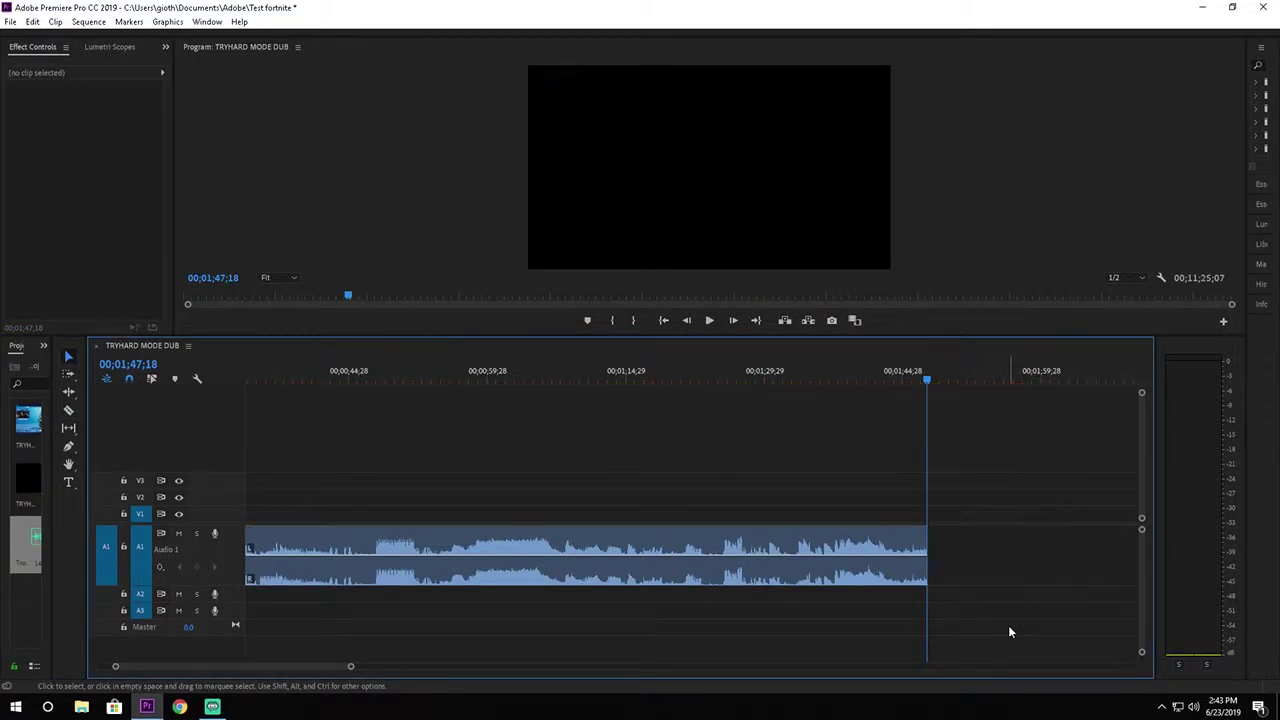
# Step: Move the song on A2 to the sequence start, cut it at 00;01;54;05 and delete the rest
pyautogui.moveTo(349, 667); pyautogui.dragTo(684, 666)
pyautogui.moveTo(818, 597); pyautogui.dragTo(363, 597)
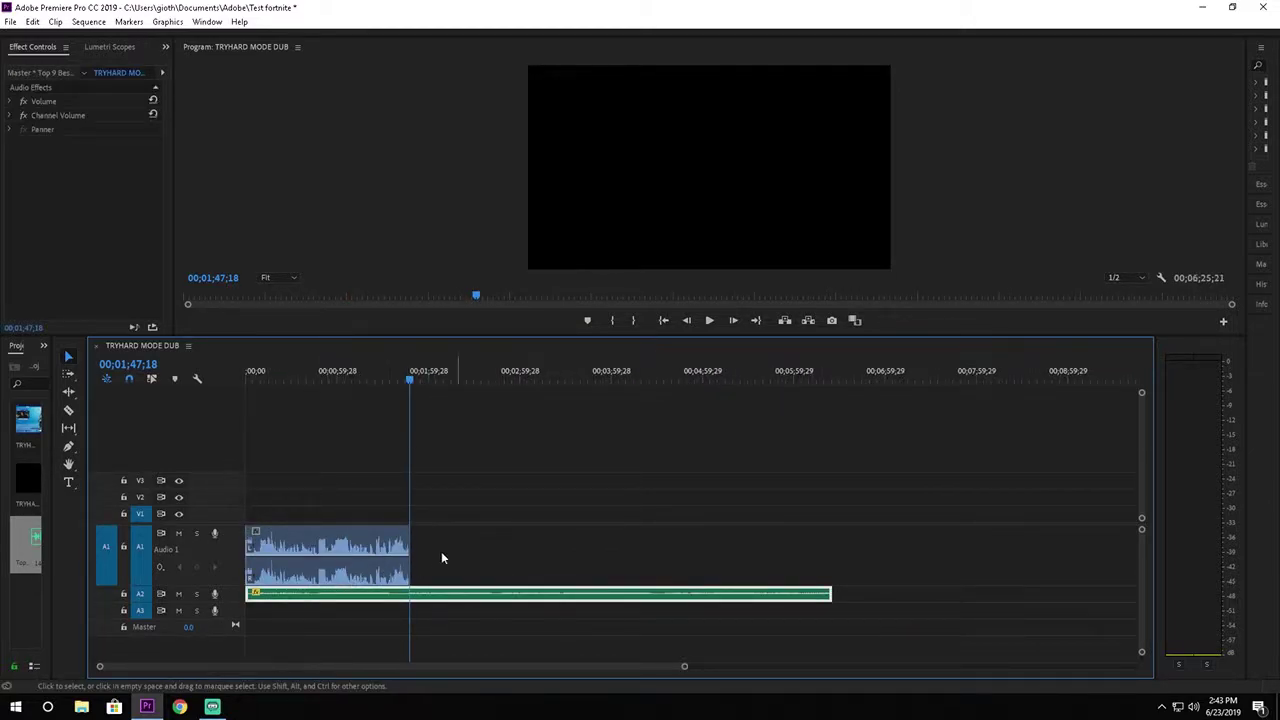
pyautogui.click(70, 413)
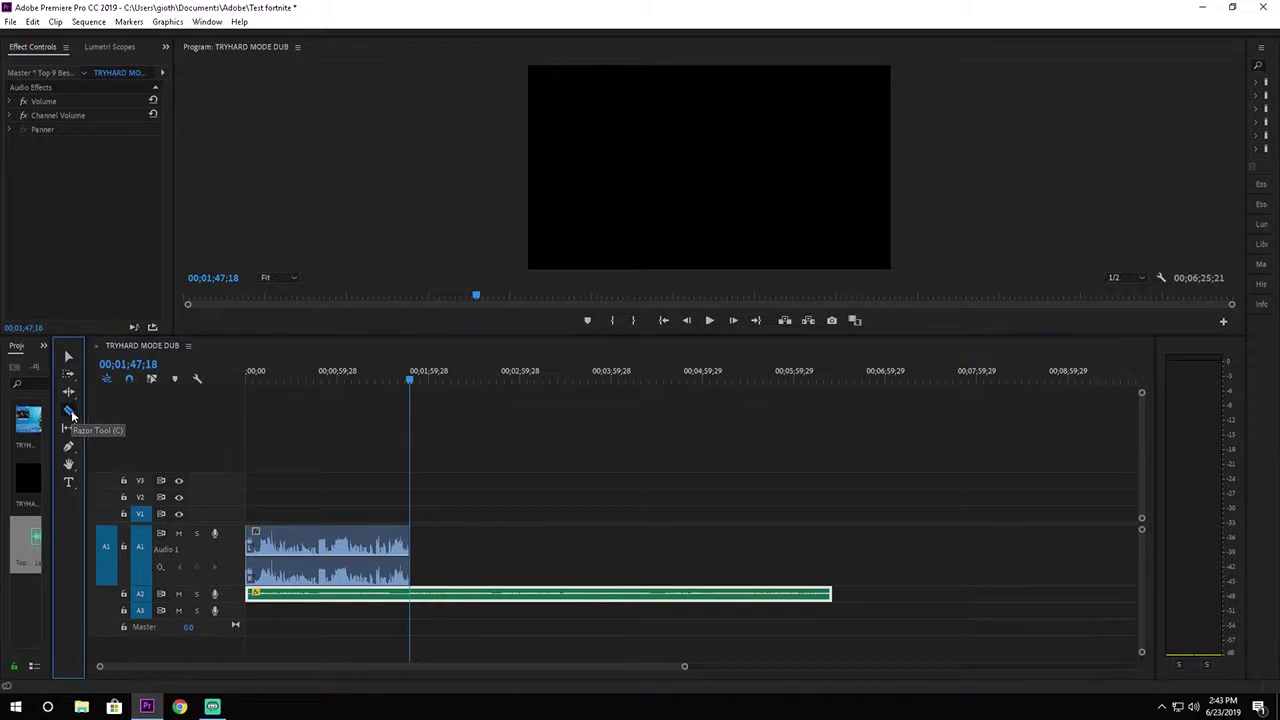
pyautogui.click(420, 595)
pyautogui.click(75, 358)
pyautogui.click(620, 594)
pyautogui.press('Delete')
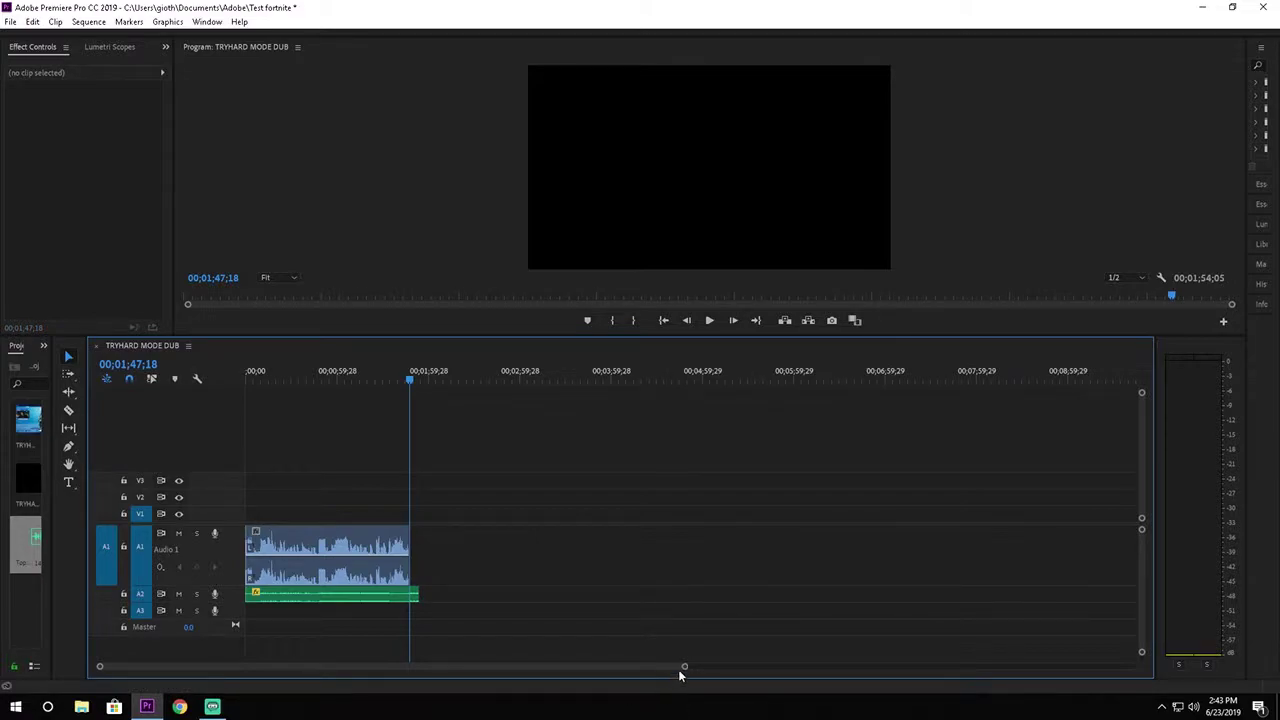
# Step: Play the sequence from 00;01;24;22 and from its very start to check the picture together with the footage audio and music
pyautogui.moveTo(683, 668); pyautogui.dragTo(543, 677)
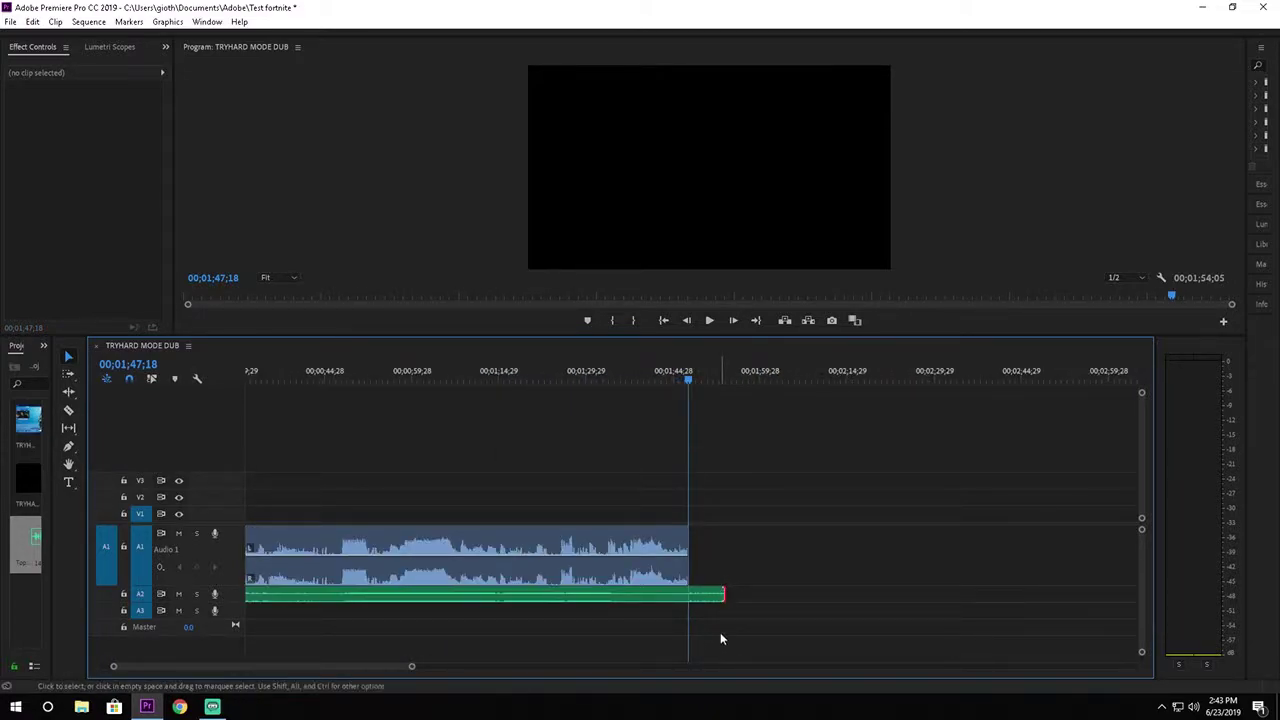
pyautogui.moveTo(412, 668); pyautogui.dragTo(246, 668)
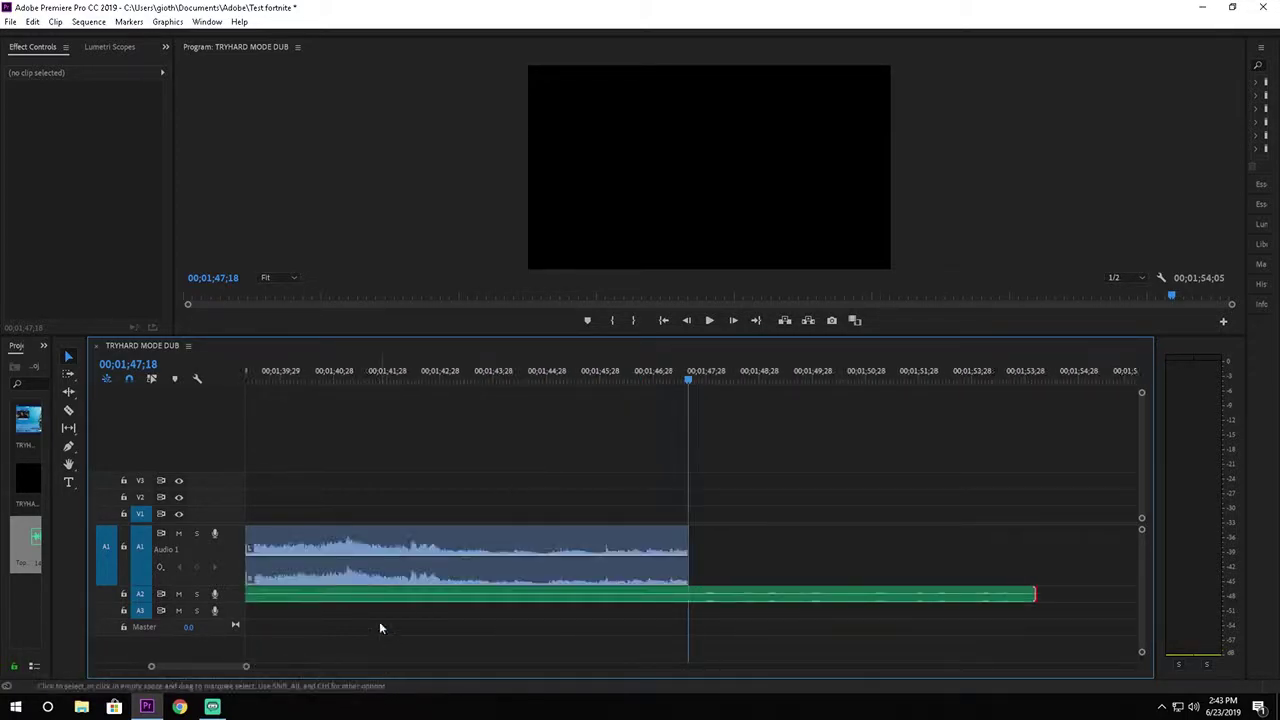
pyautogui.click(263, 368)
pyautogui.press('space')
pyautogui.press('space')
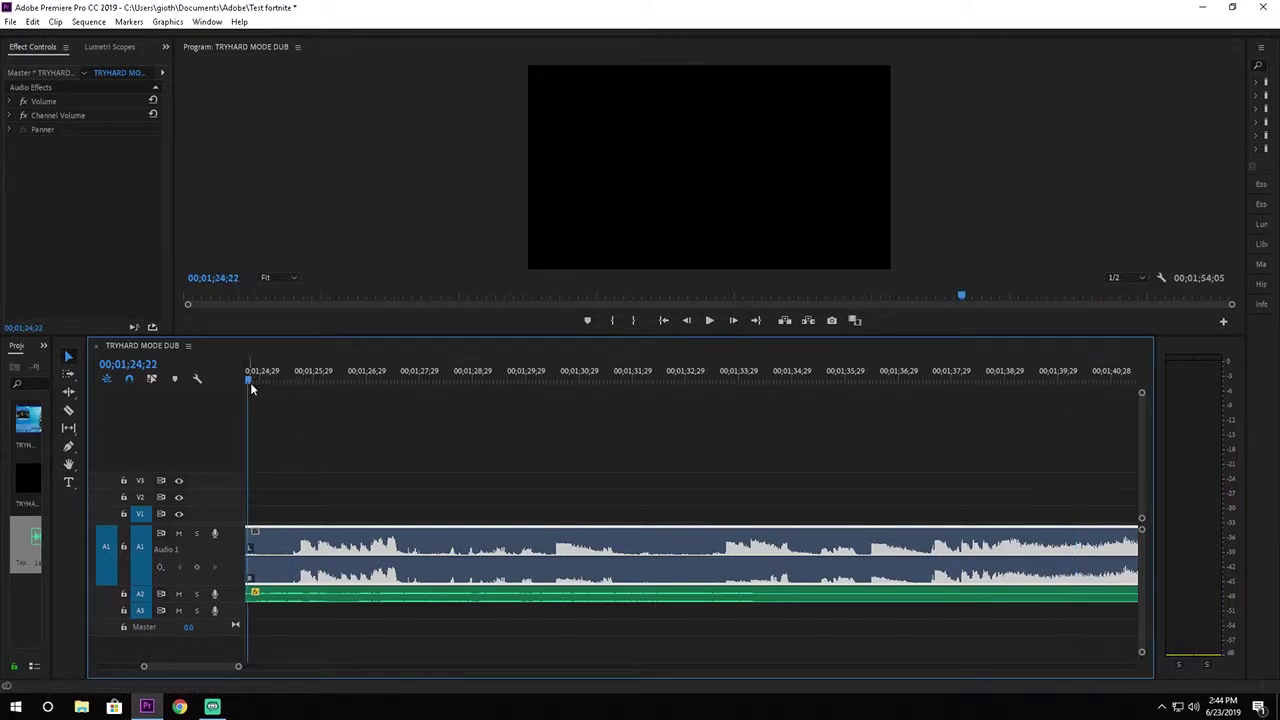
pyautogui.press('space')
pyautogui.press('space')
pyautogui.moveTo(240, 667); pyautogui.dragTo(187, 667)
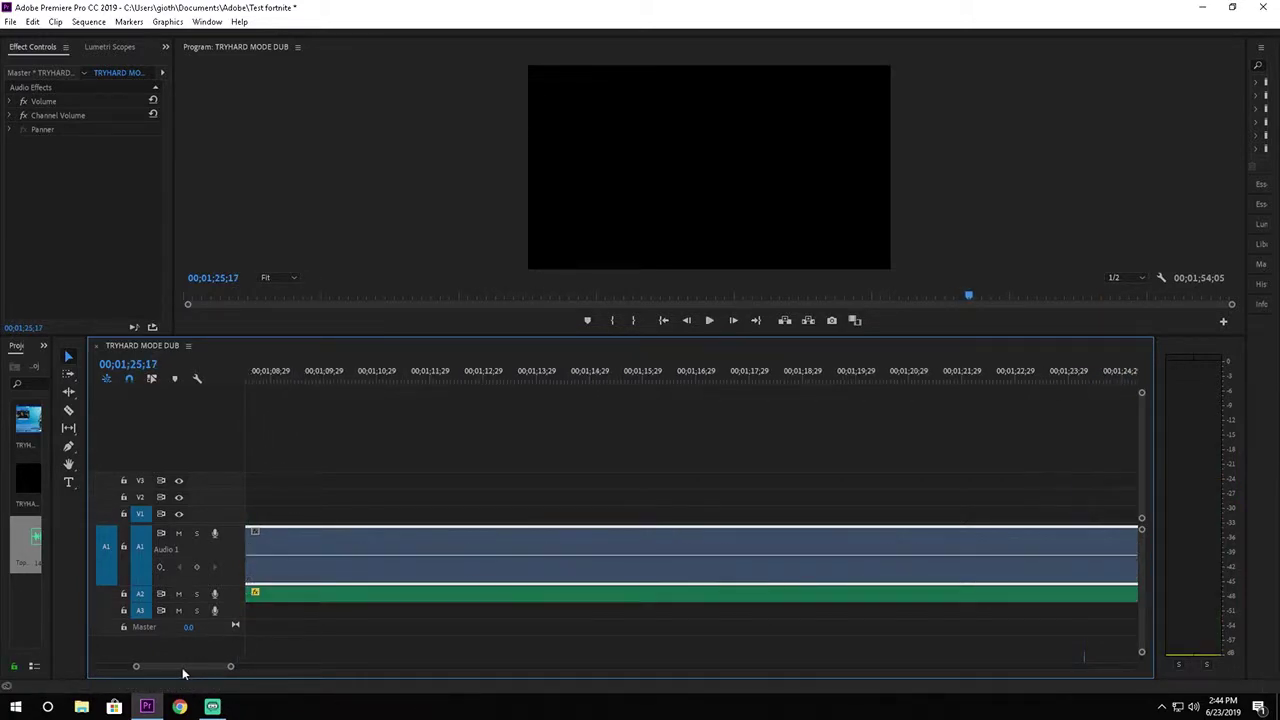
pyautogui.click(246, 380)
pyautogui.press('space')
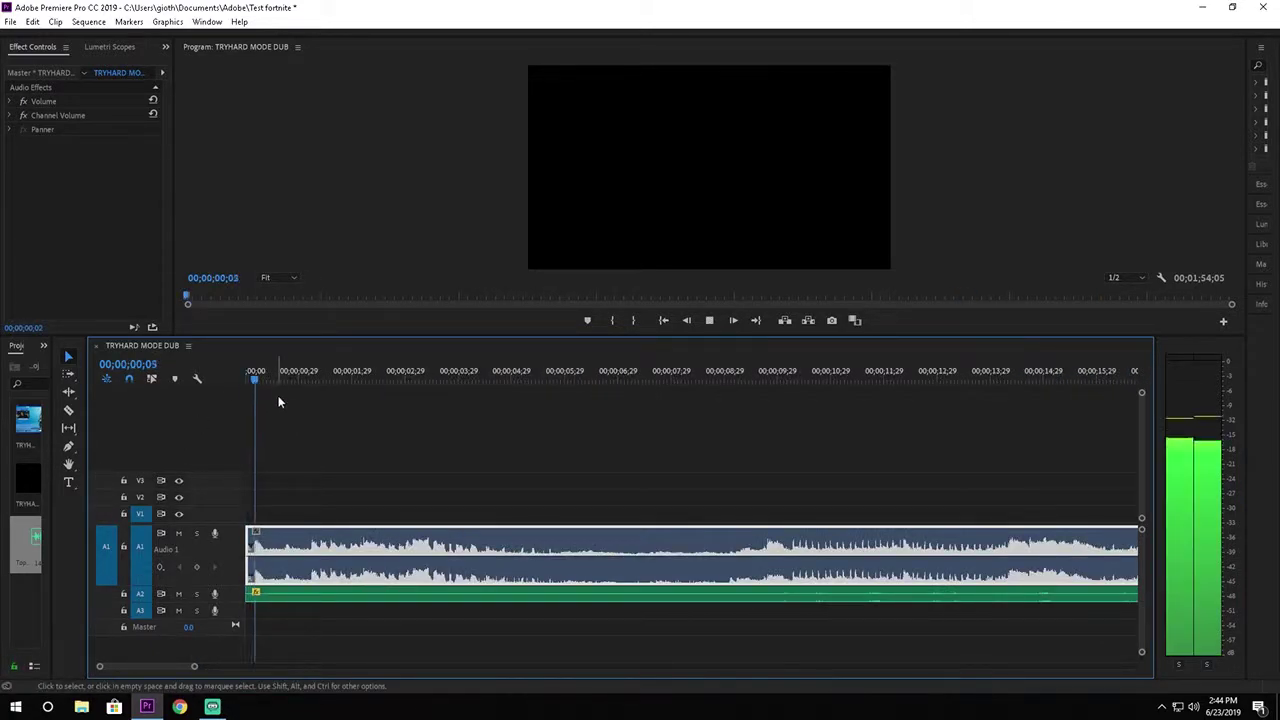
pyautogui.press('space')
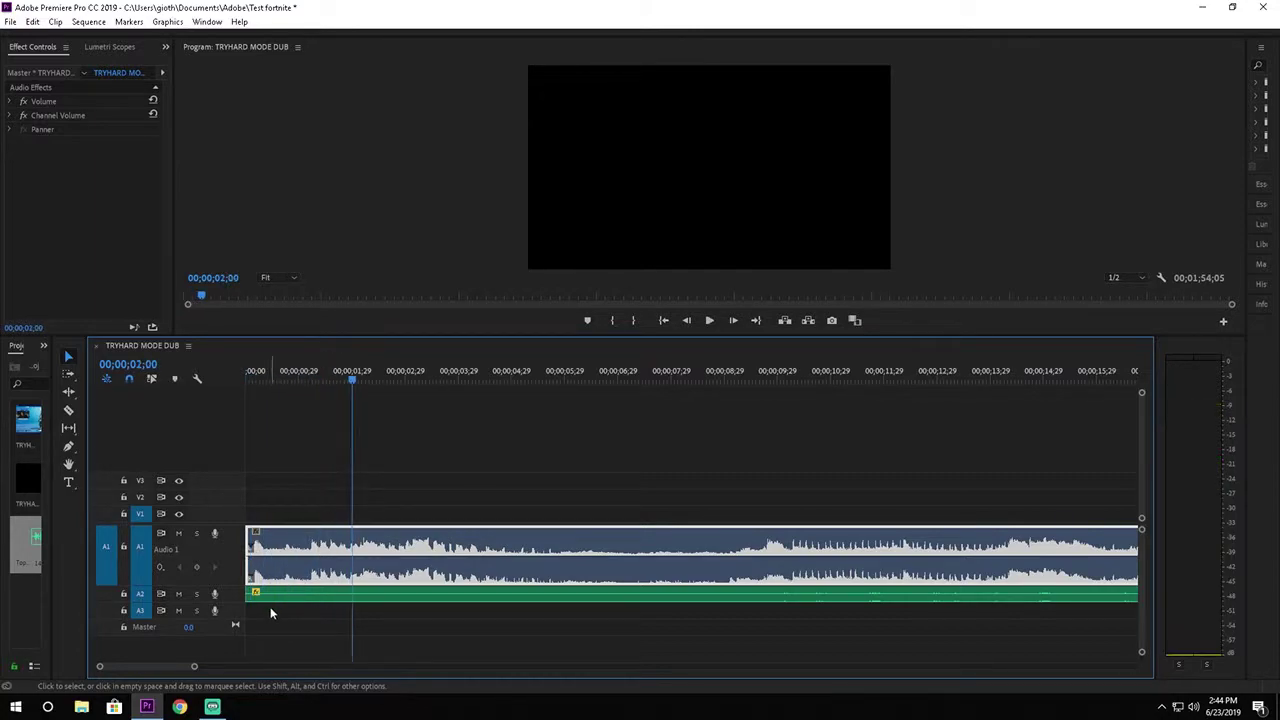
pyautogui.scroll(-7, 314, 650)
pyautogui.scroll(6, 368, 650)
pyautogui.moveTo(193, 666); pyautogui.dragTo(609, 697)
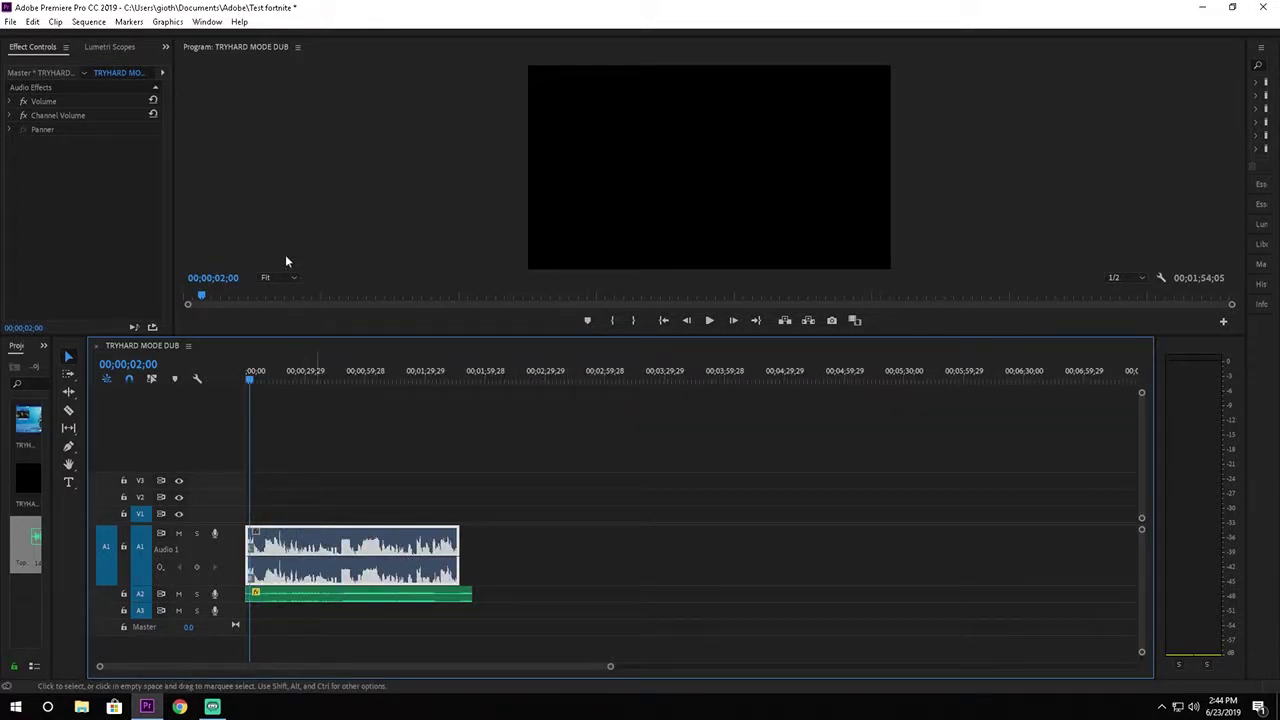
# Step: Undo the song trimming, the song move and the footage deletion so the V1 video is restored
pyautogui.click(6, 22)
pyautogui.click(55, 21)
pyautogui.click(12, 22)
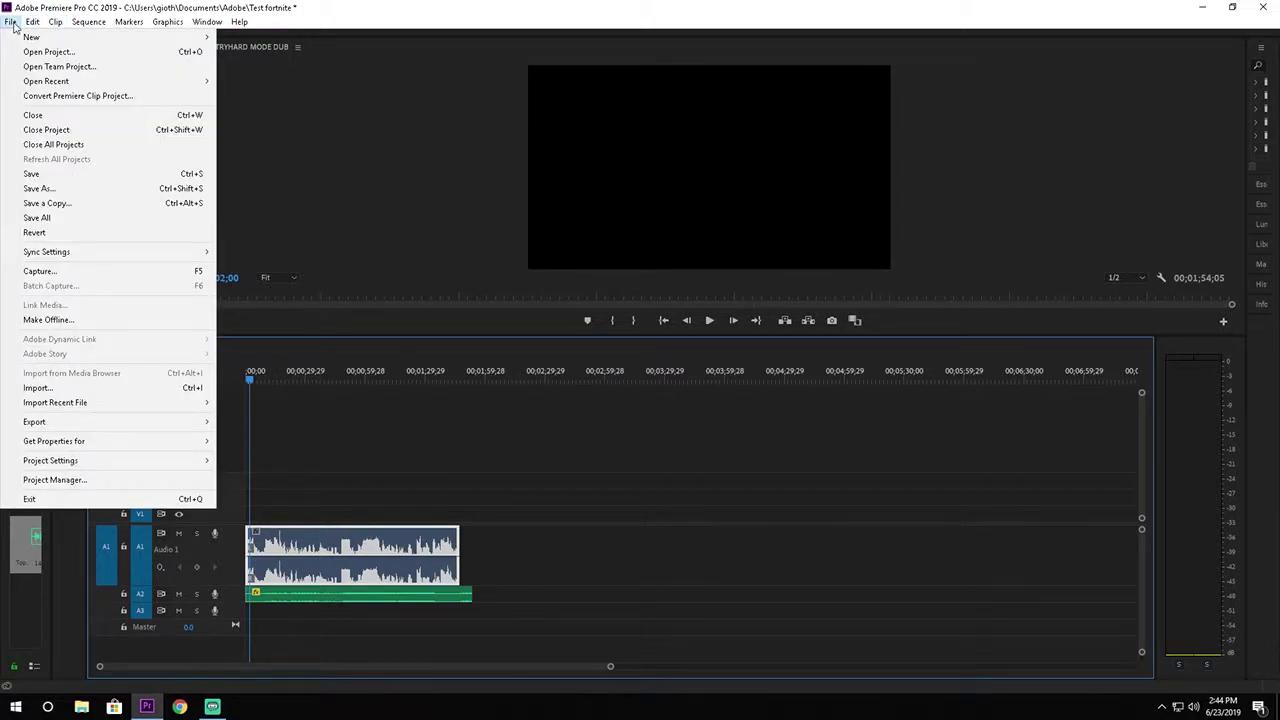
pyautogui.click(40, 37)
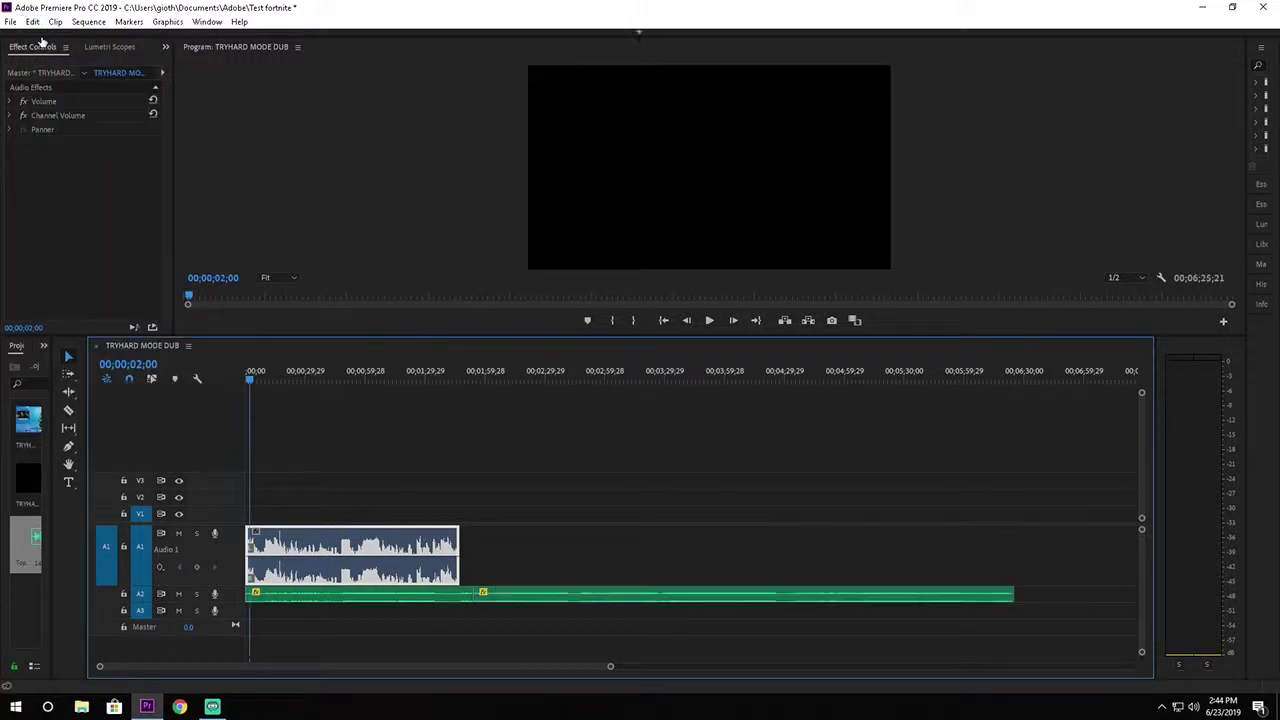
pyautogui.click(12, 22)
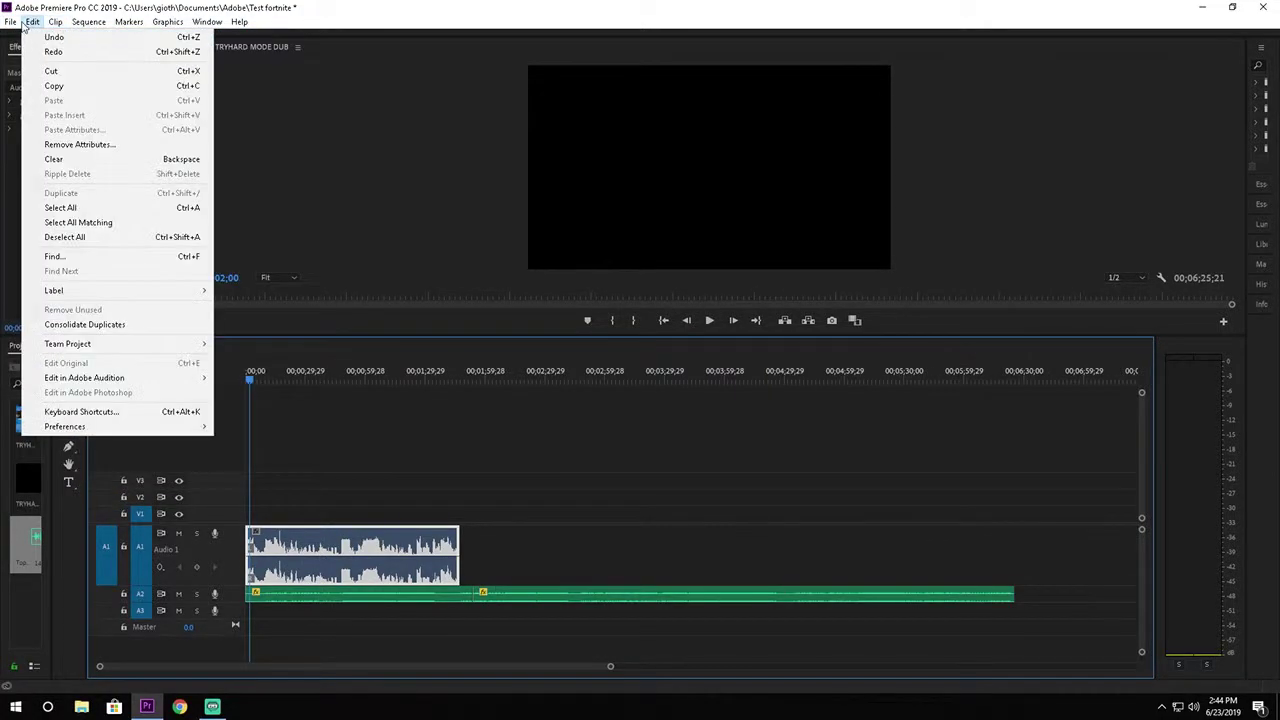
pyautogui.click(38, 33)
pyautogui.click(34, 22)
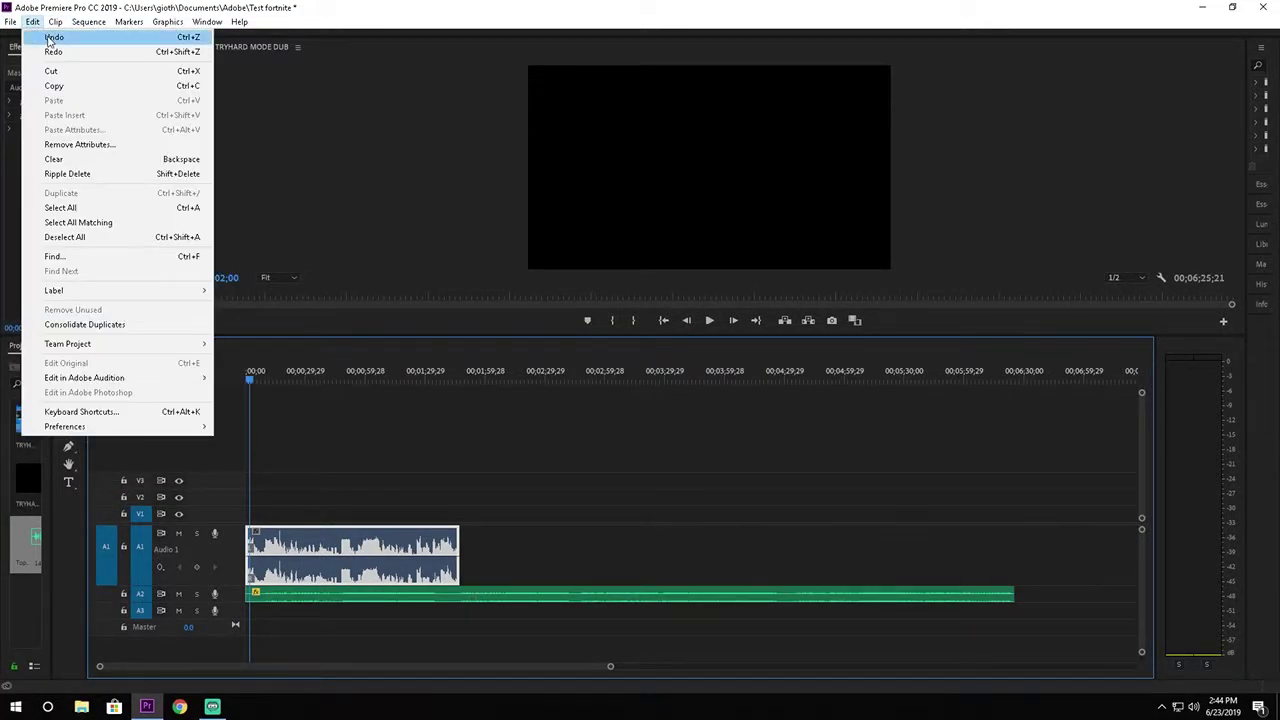
pyautogui.click(47, 38)
pyautogui.click(34, 22)
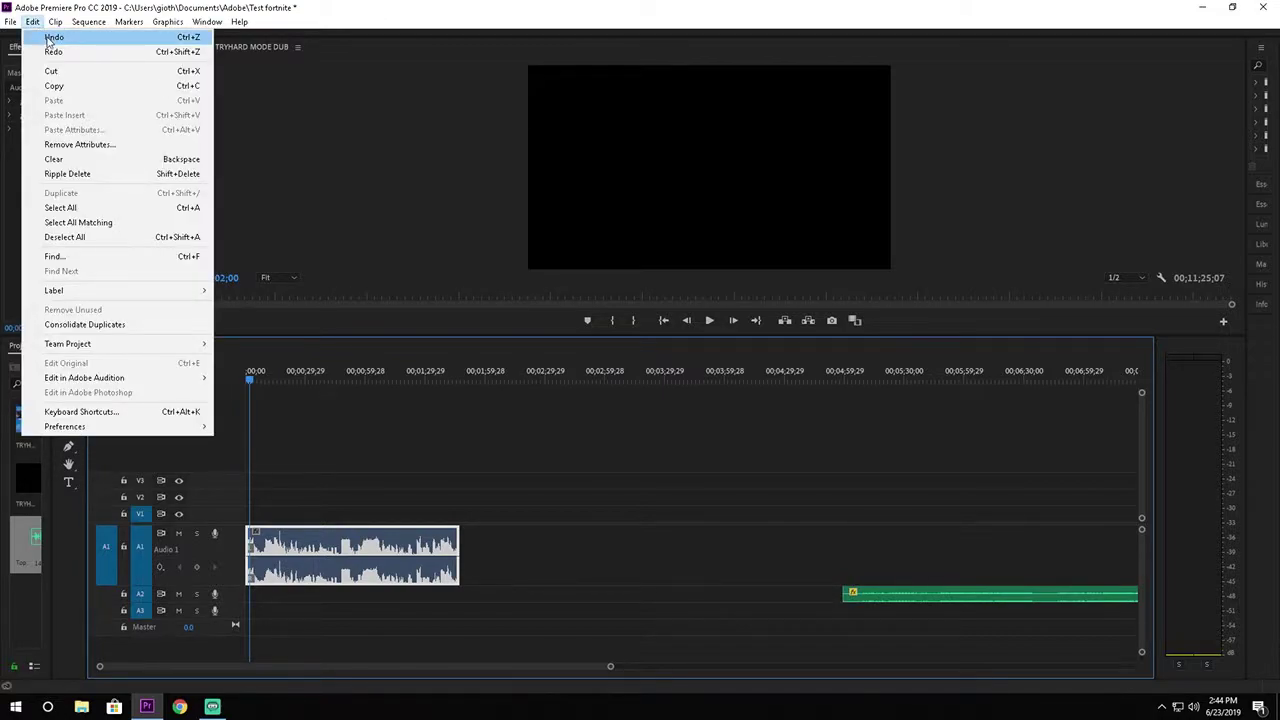
pyautogui.click(48, 38)
pyautogui.click(363, 442)
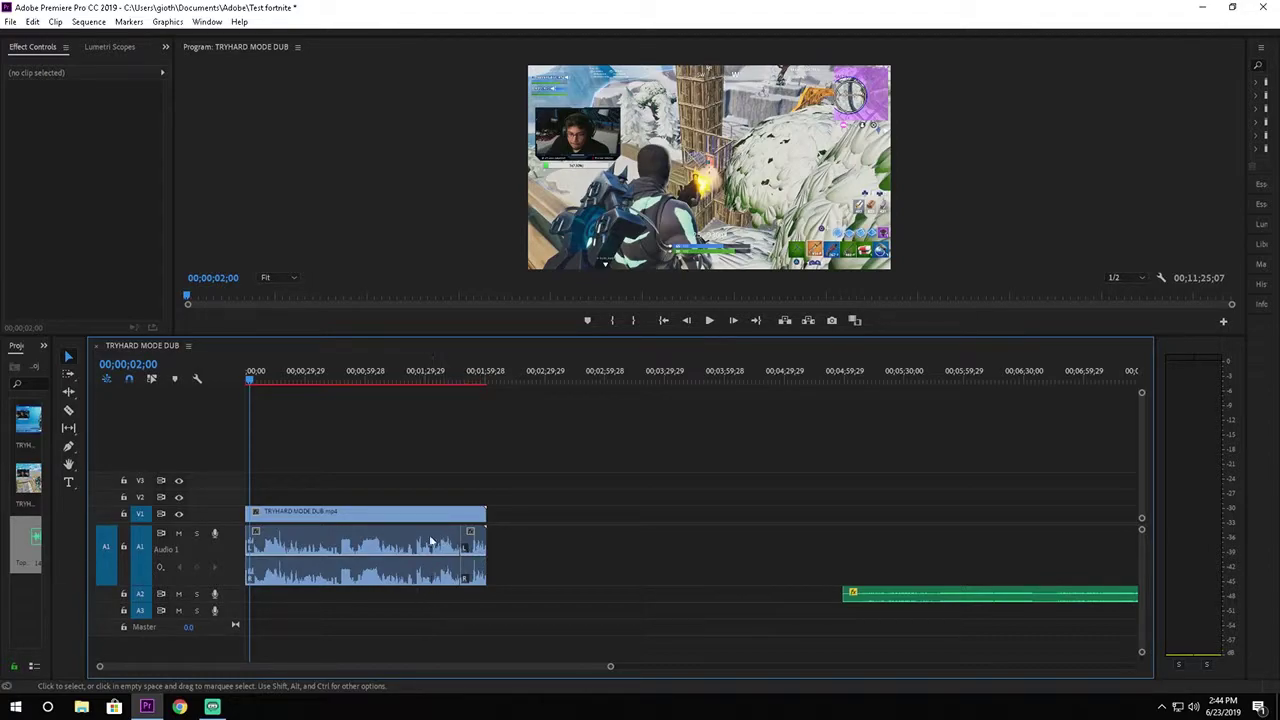
# Step: Play the restored footage from 00;00;23;00 and from about 00;01;44 to check the video and its ending
pyautogui.click(292, 381)
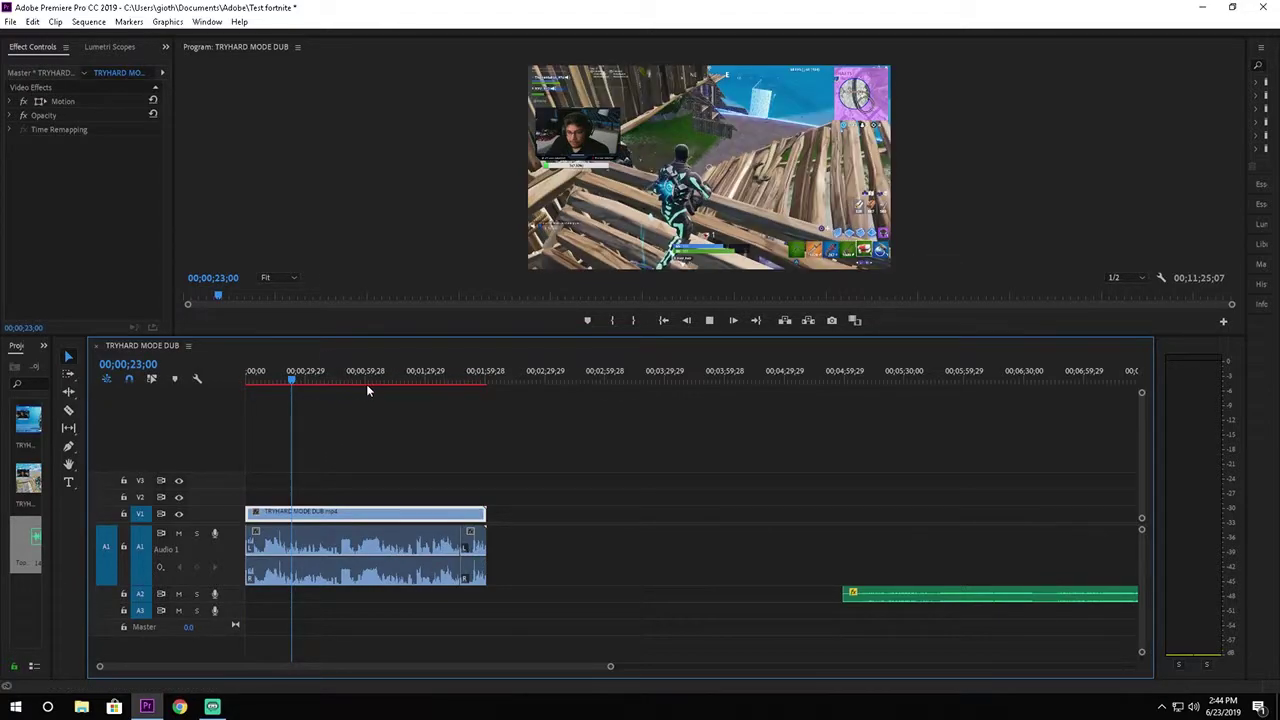
pyautogui.press('space')
pyautogui.press('space')
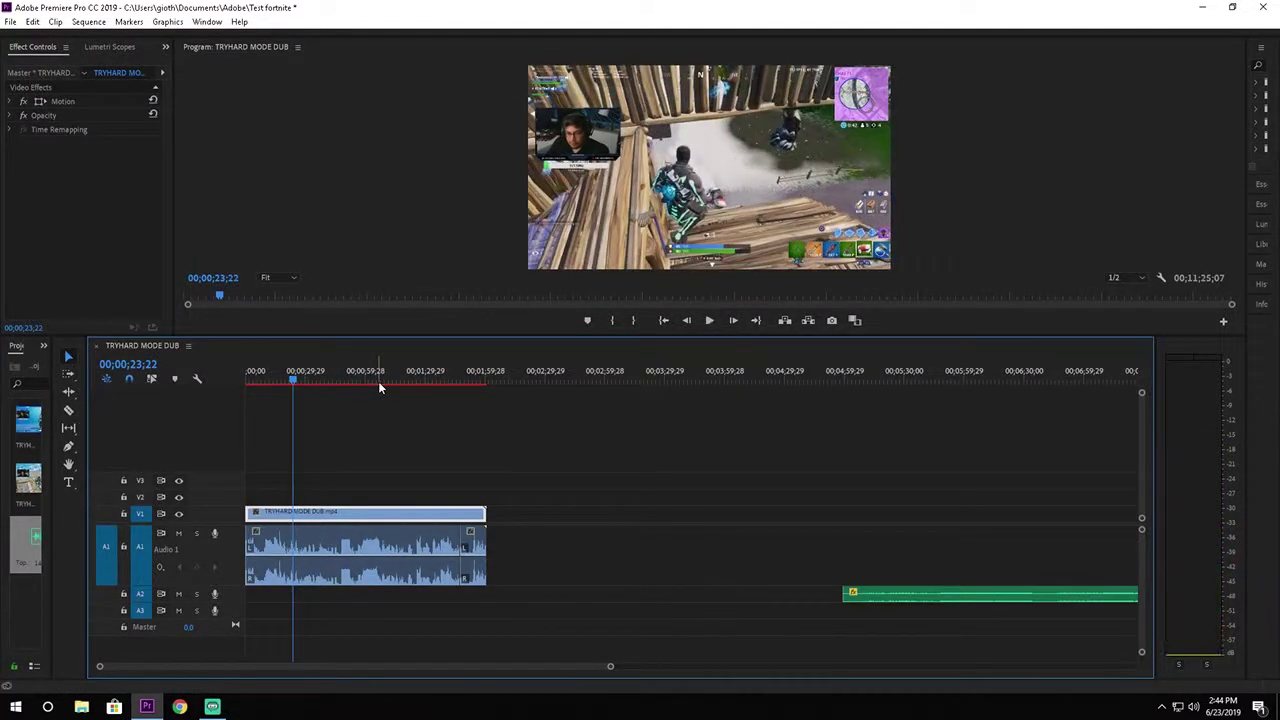
pyautogui.press('space')
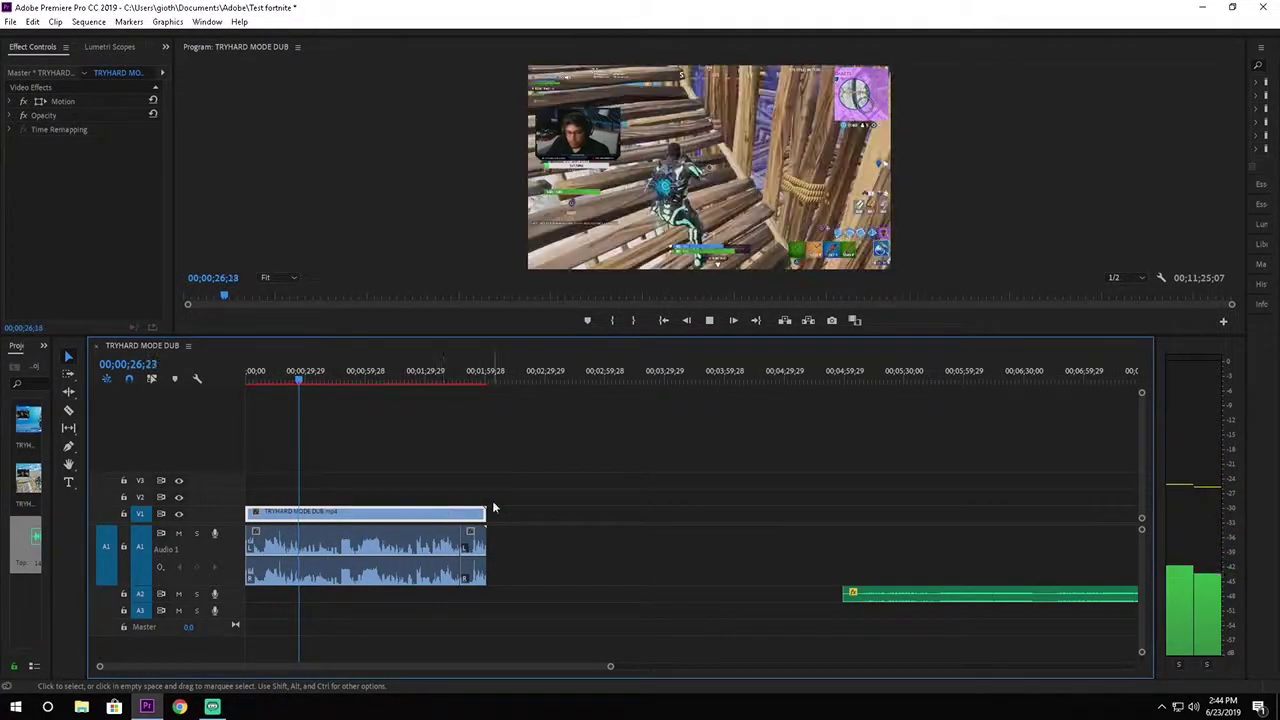
pyautogui.click(451, 374)
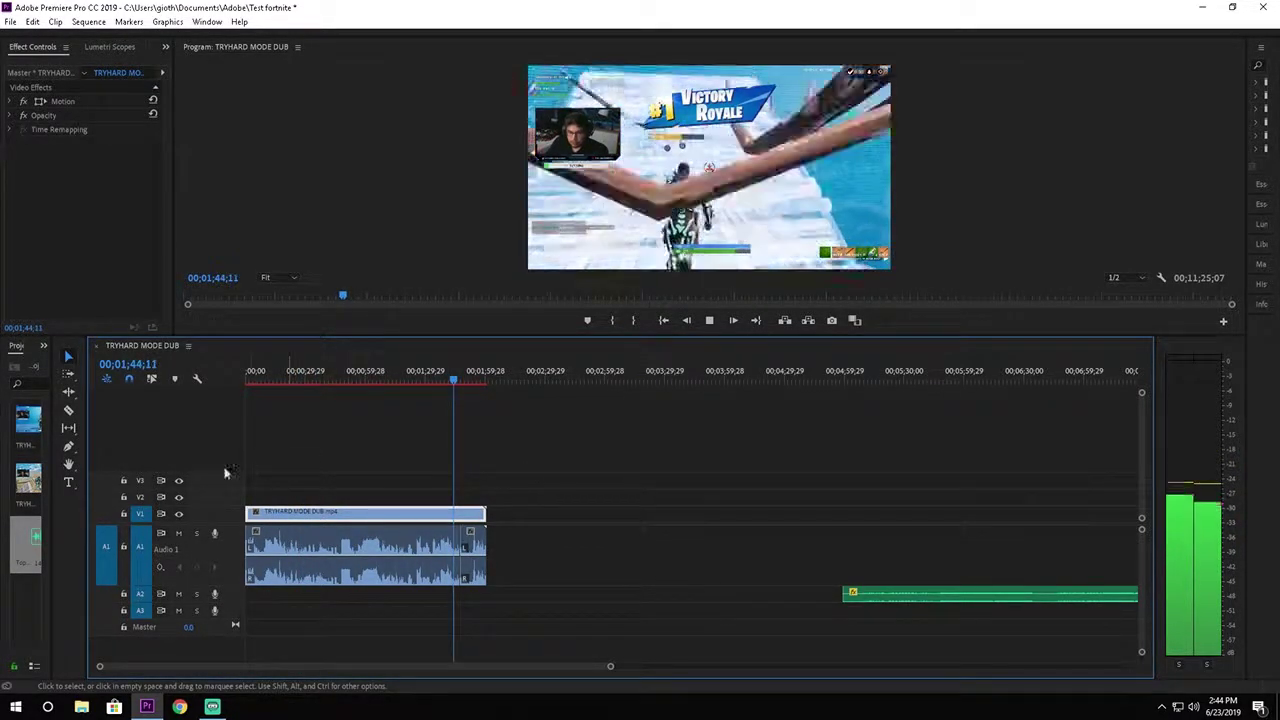
pyautogui.press('space')
# Step: Split the V1 video at the existing A1 audio cut and delete the video and audio after it
pyautogui.click(413, 481)
pyautogui.click(69, 410)
pyautogui.click(465, 514)
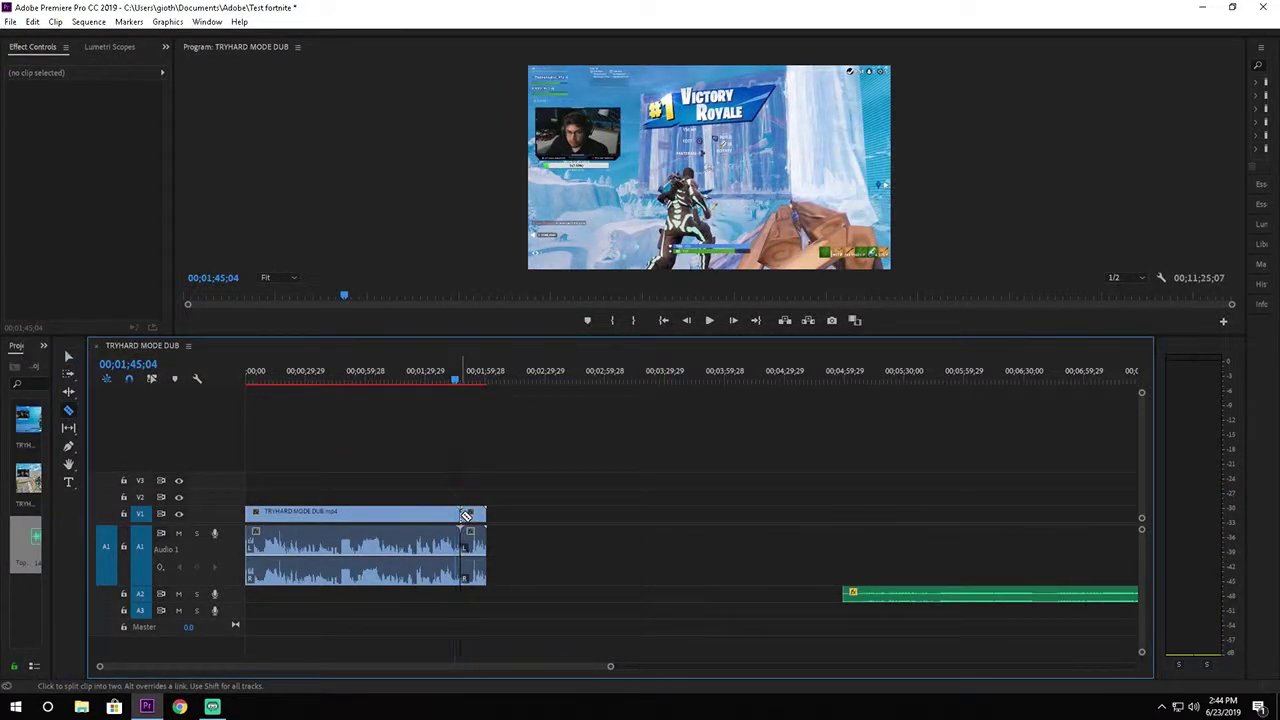
pyautogui.press('v')
pyautogui.click(478, 537)
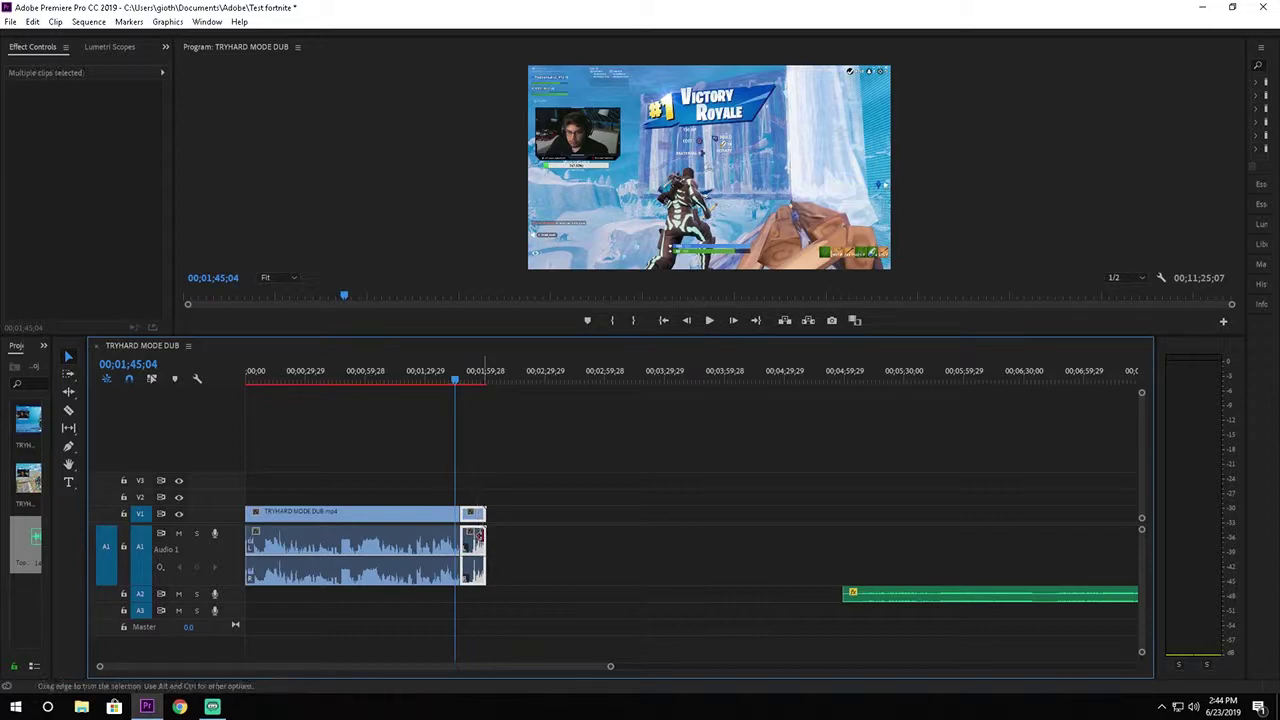
pyautogui.press('Delete')
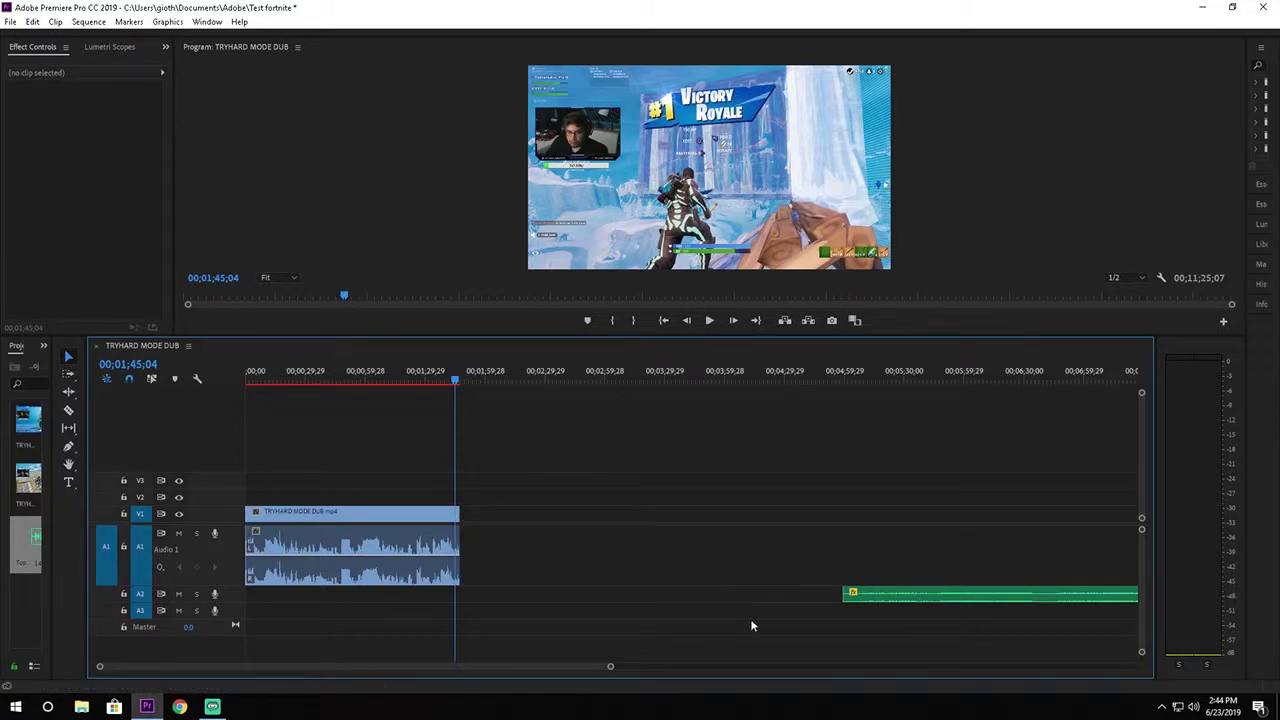
# Step: Cut the song on A2 at about 00;03;53, delete the part before the cut and place the remainder at the sequence start
pyautogui.moveTo(883, 597); pyautogui.dragTo(287, 597)
pyautogui.click(705, 371)
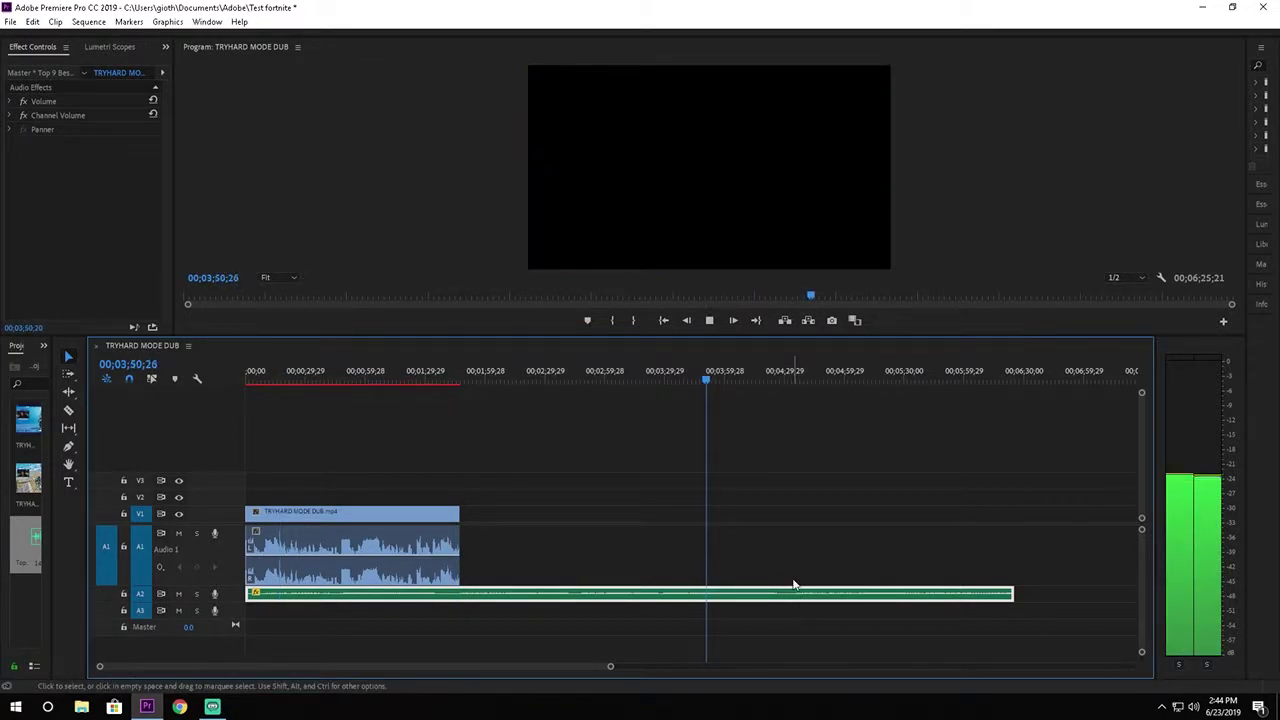
pyautogui.click(68, 410)
pyautogui.click(710, 594)
pyautogui.press('v')
pyautogui.press('Delete')
pyautogui.moveTo(836, 598); pyautogui.dragTo(375, 591)
# Step: Cut the song at 00;01;55;25, delete the rest, and play the sequence from about 00;00;26 to check footage and music together
pyautogui.click(68, 410)
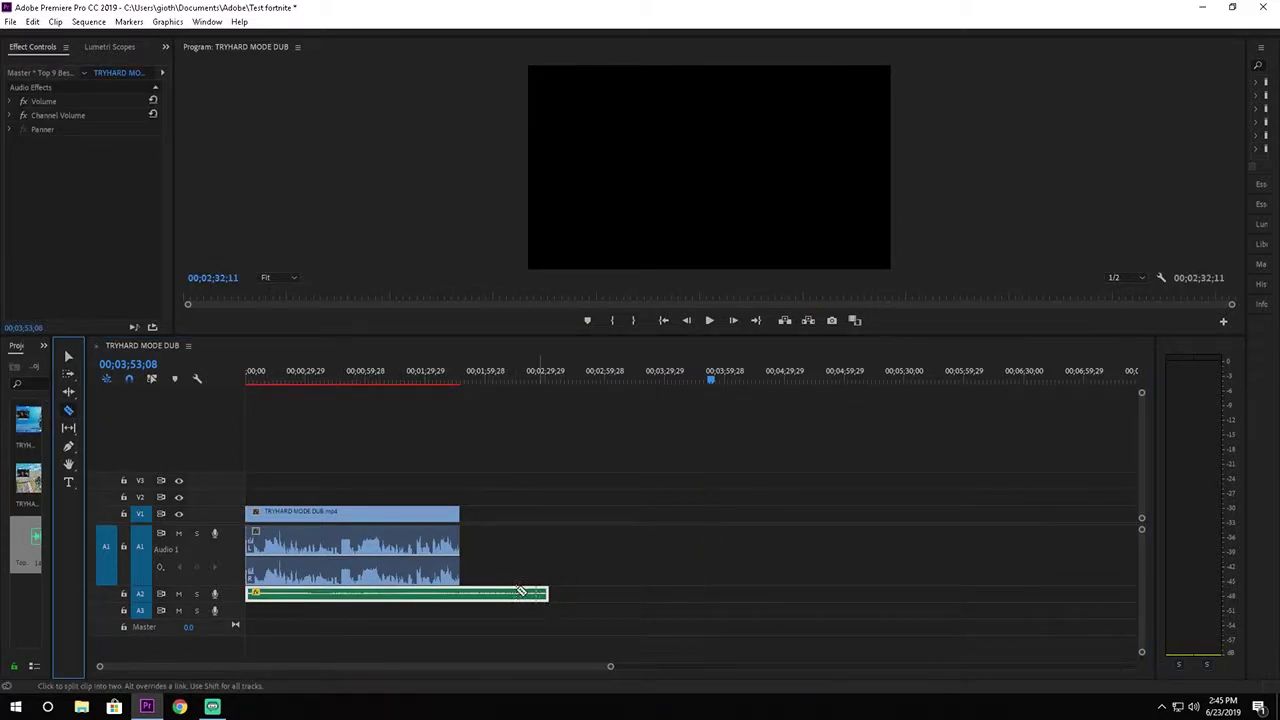
pyautogui.click(478, 592)
pyautogui.press('v')
pyautogui.click(512, 593)
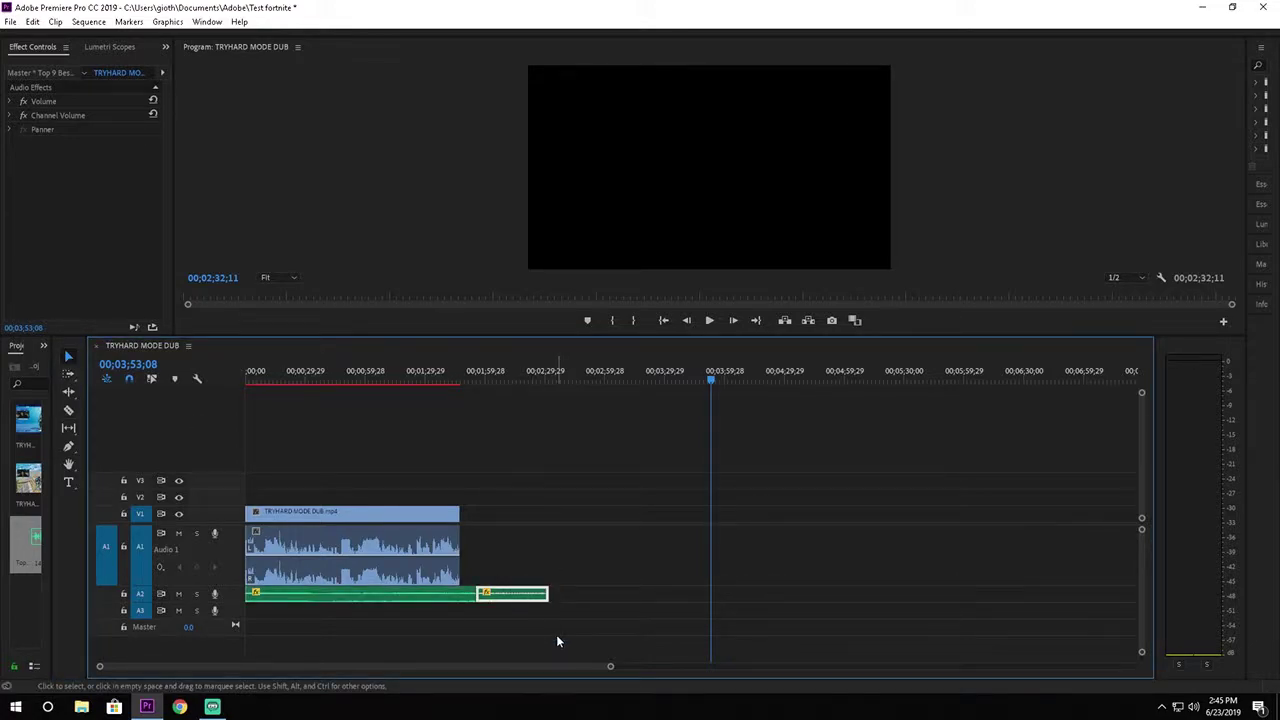
pyautogui.press('Delete')
pyautogui.click(299, 378)
pyautogui.press('space')
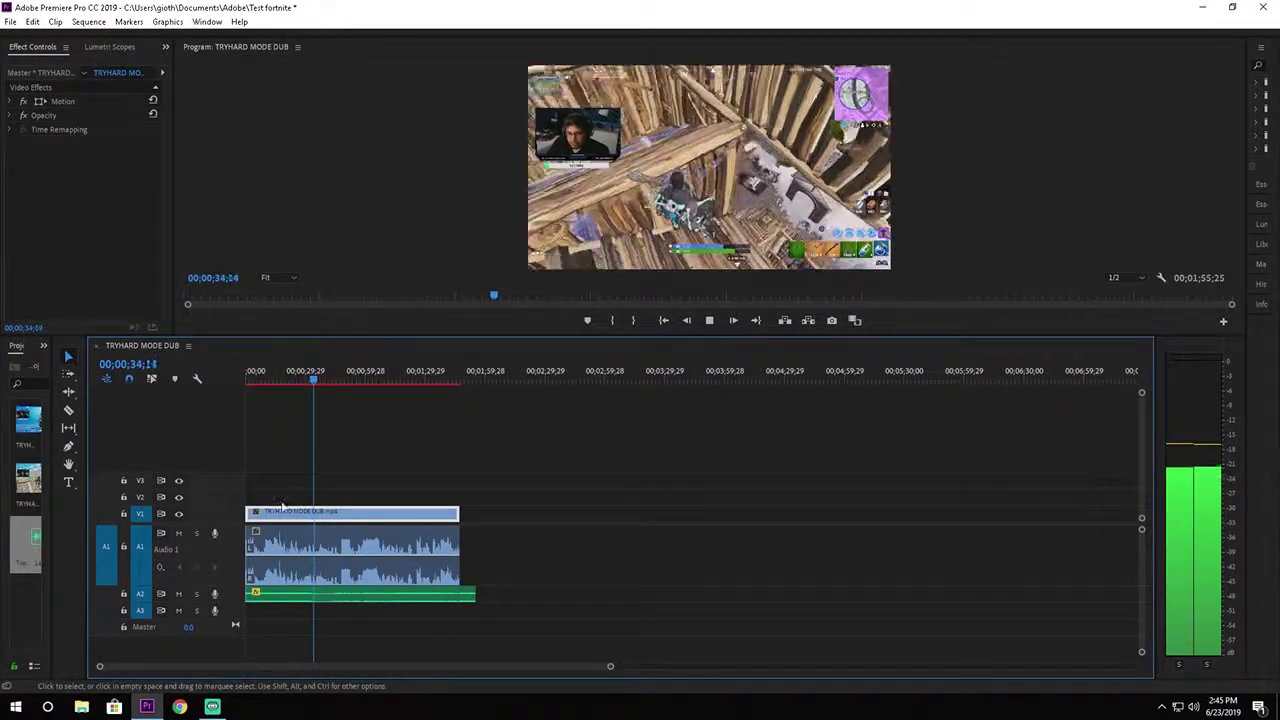
# Step: Lower the audio gain of the song on A2 to about -23 dB
pyautogui.click(69, 411)
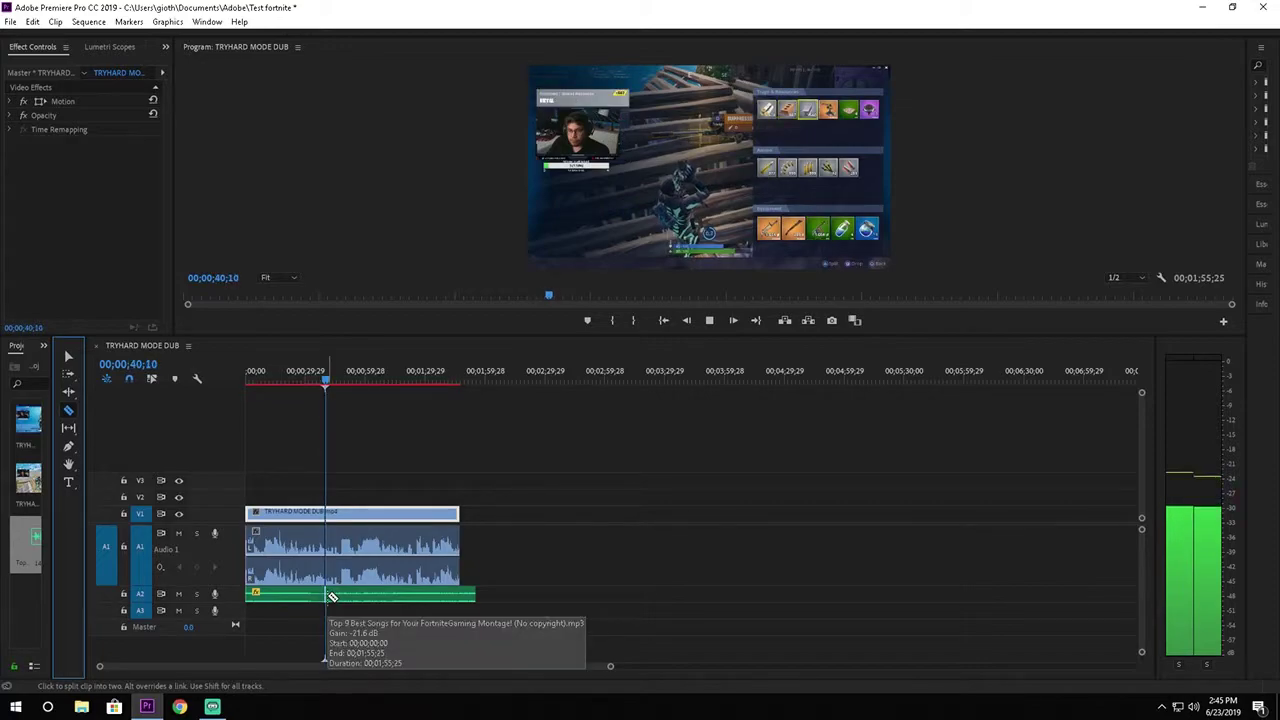
pyautogui.click(69, 357)
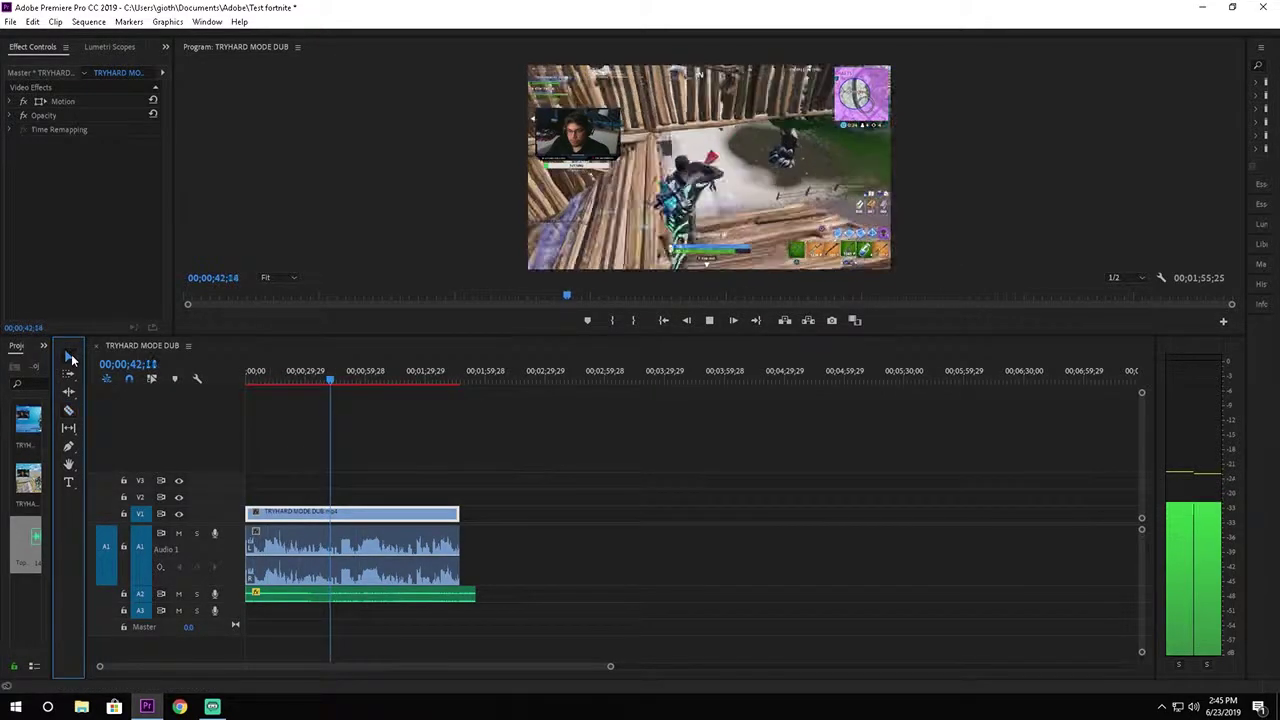
pyautogui.rightClick(369, 596)
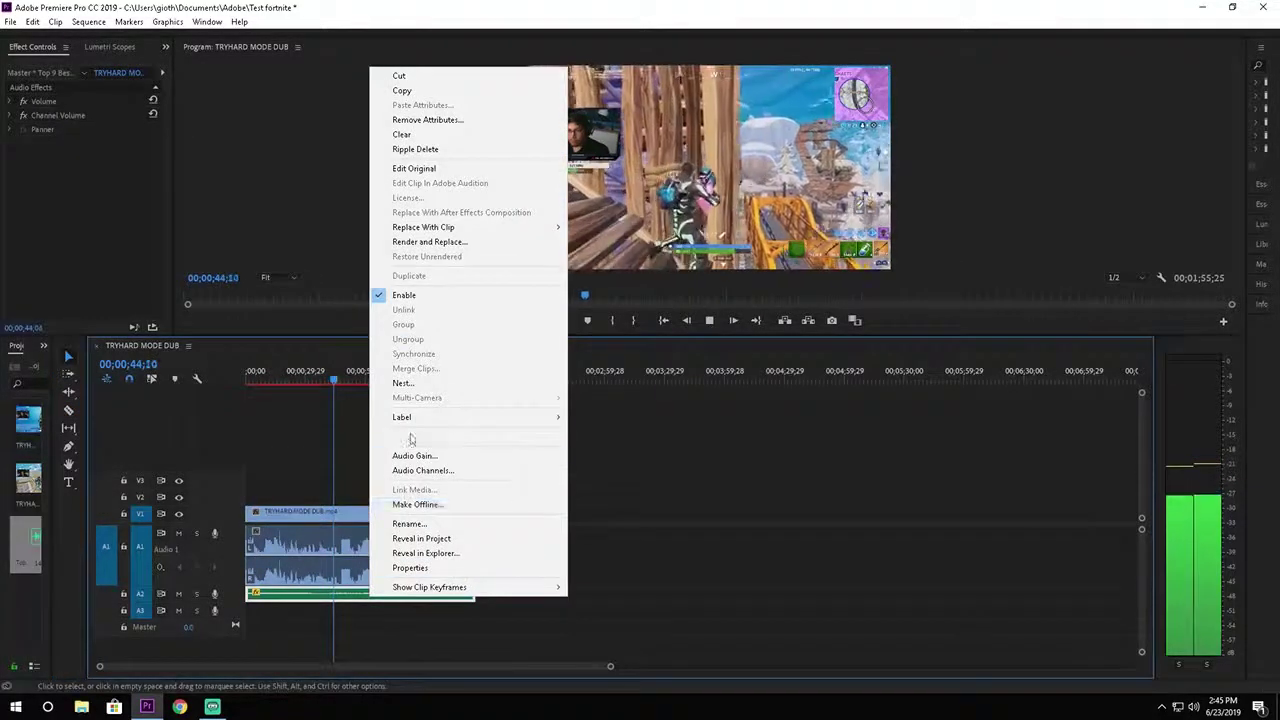
pyautogui.click(440, 455)
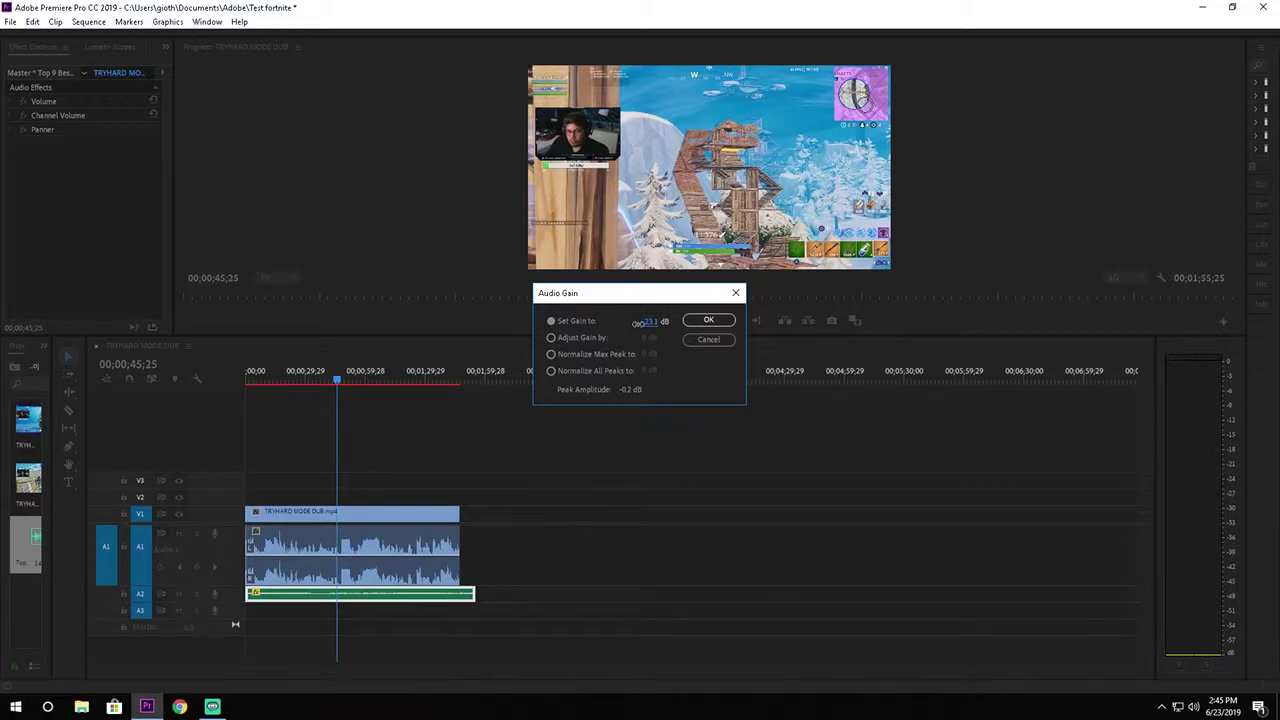
pyautogui.click(708, 320)
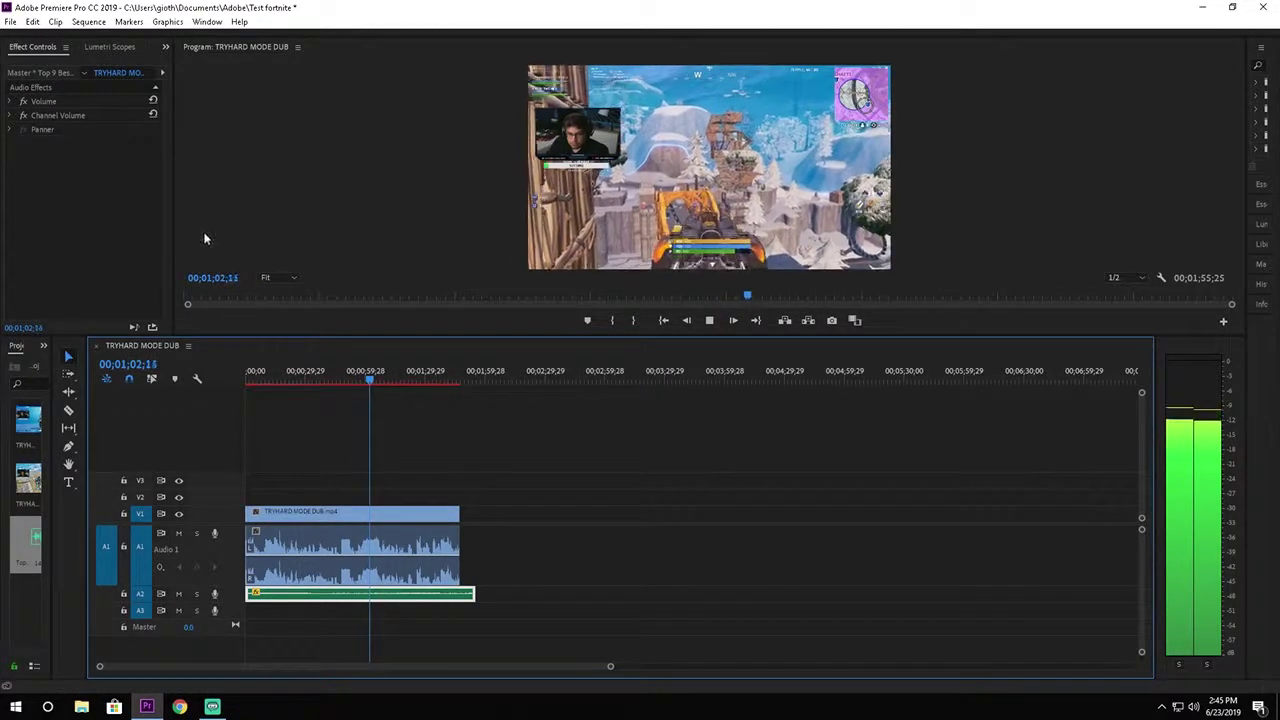
# Step: Play the sequence from 00;01;23;24 and from 00;01;40;05 to check the music level towards the ending
pyautogui.click(414, 382)
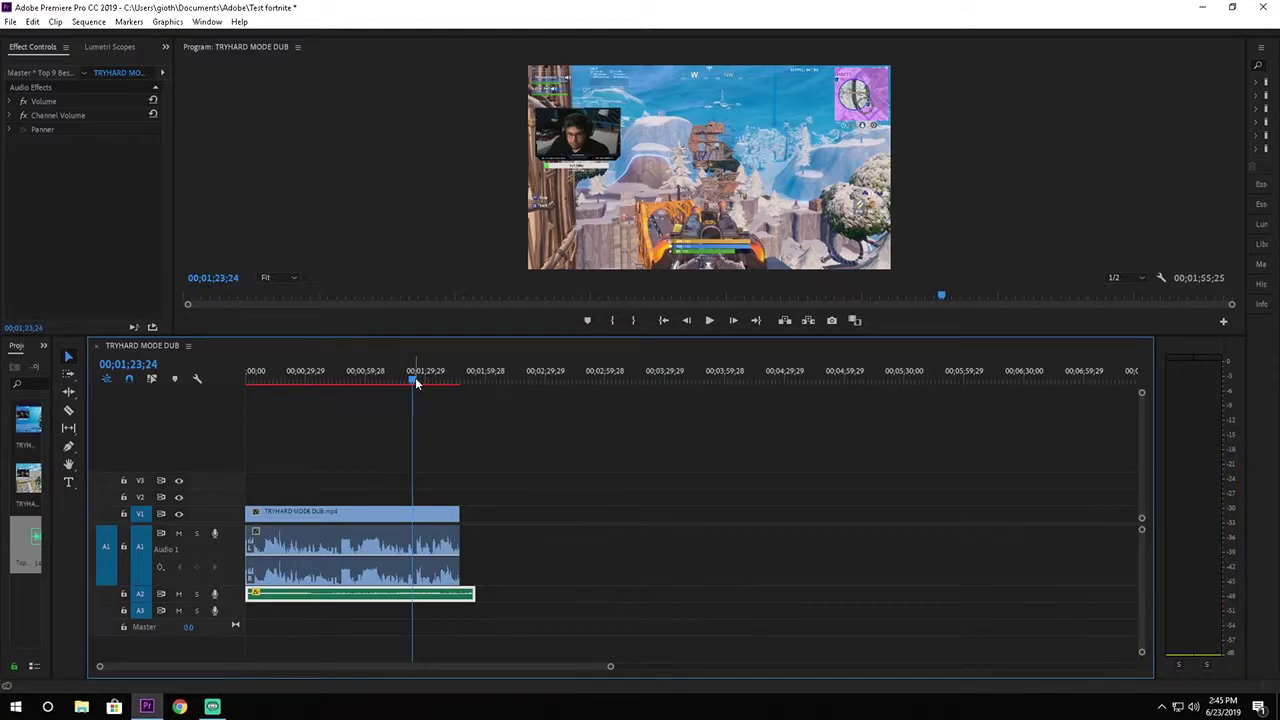
pyautogui.press('space')
pyautogui.click(447, 380)
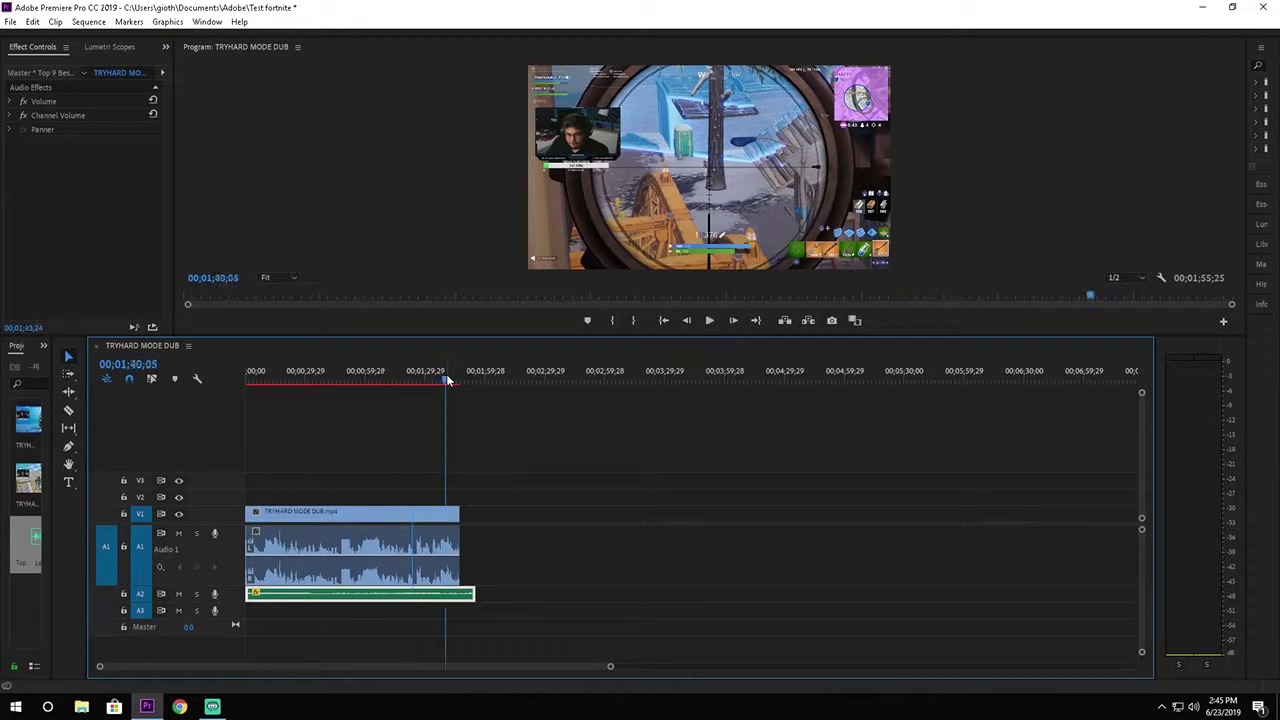
pyautogui.press('space')
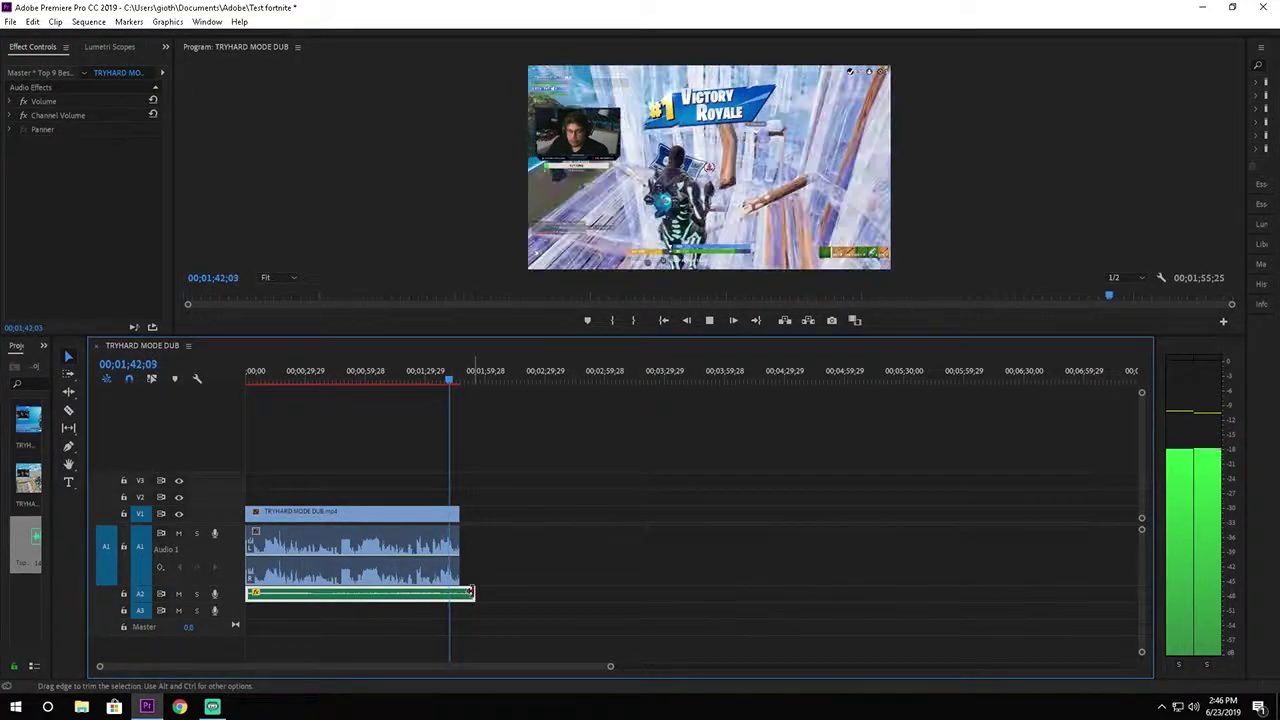
# Step: Apply the default audio transition to the end of the song on A2
pyautogui.moveTo(611, 669); pyautogui.dragTo(391, 667)
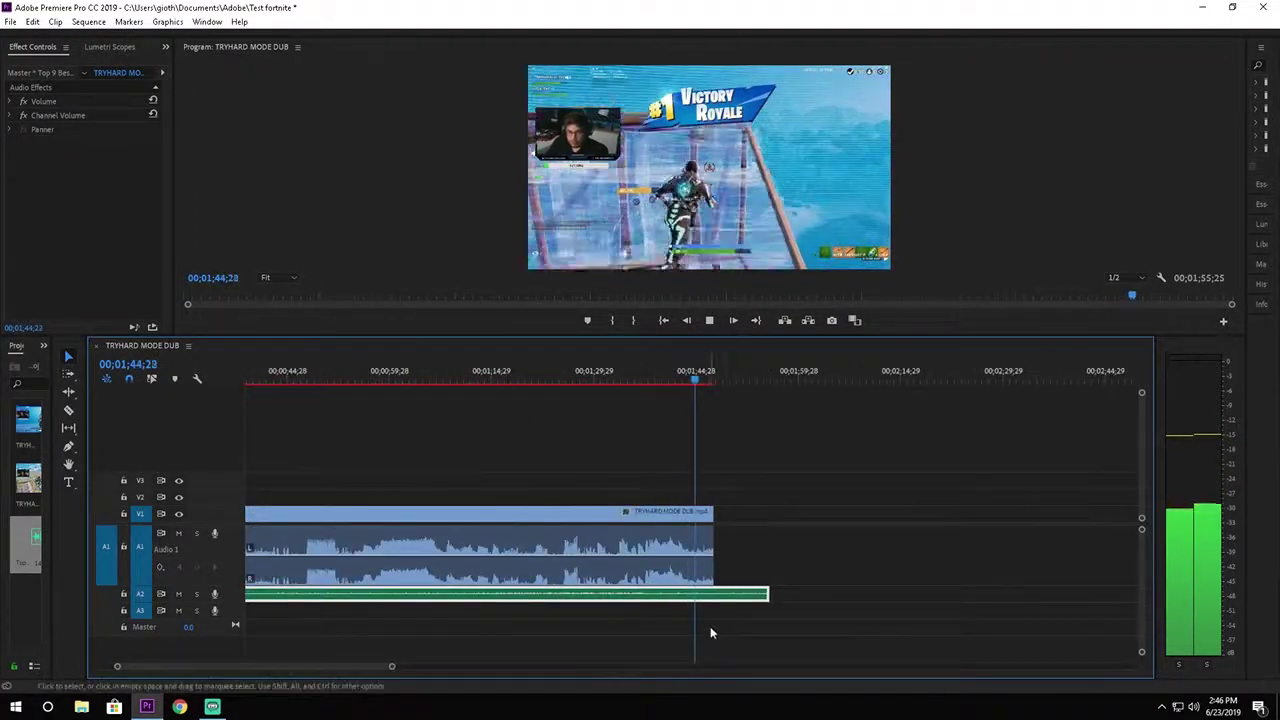
pyautogui.click(766, 591)
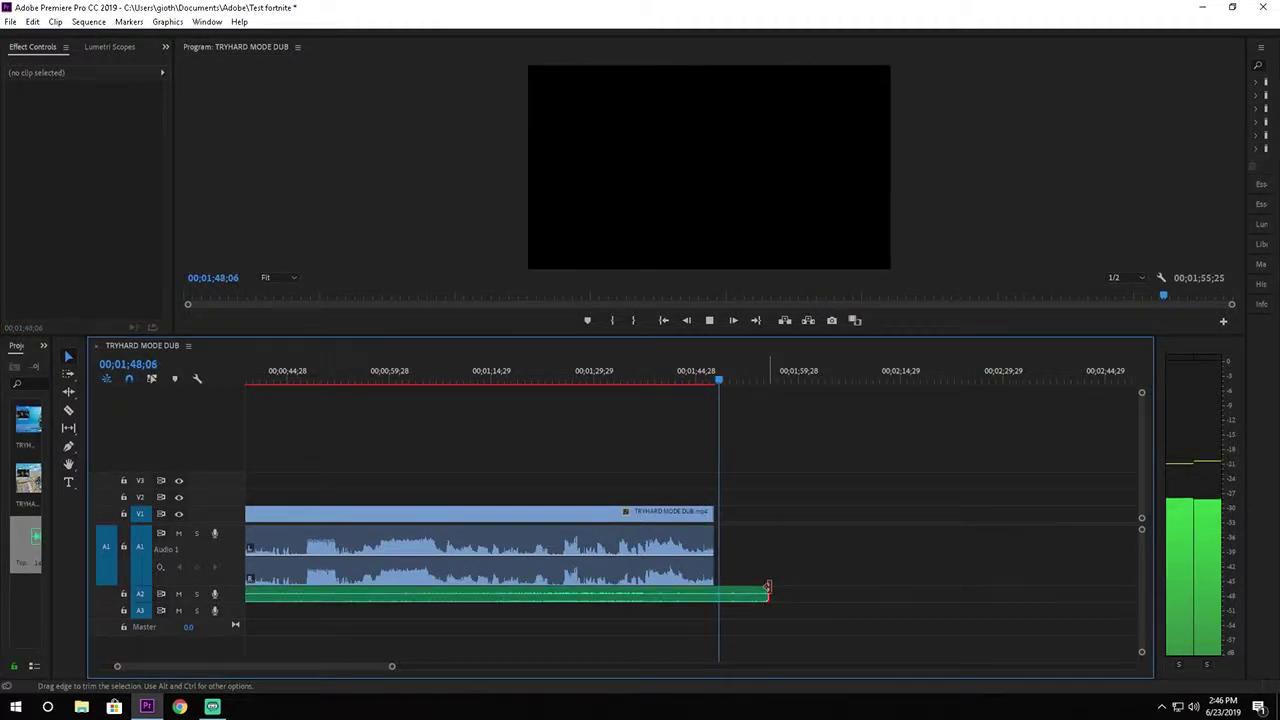
pyautogui.rightClick(766, 590)
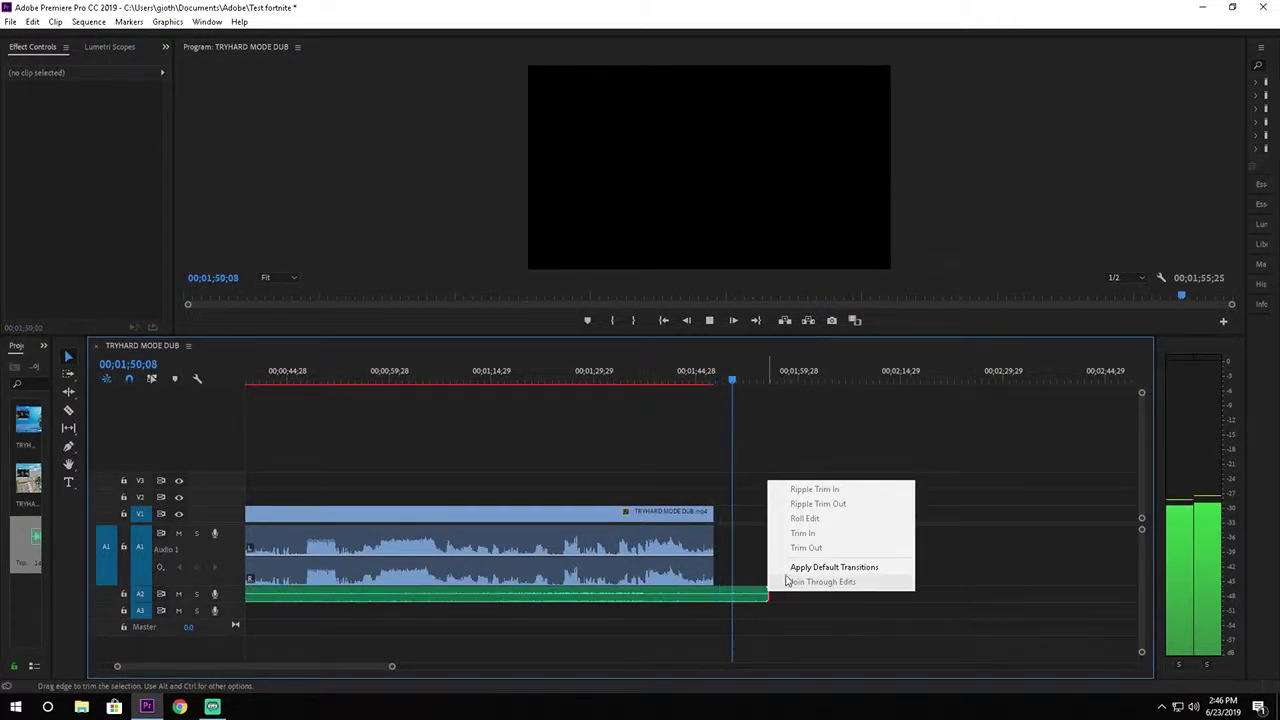
pyautogui.click(789, 569)
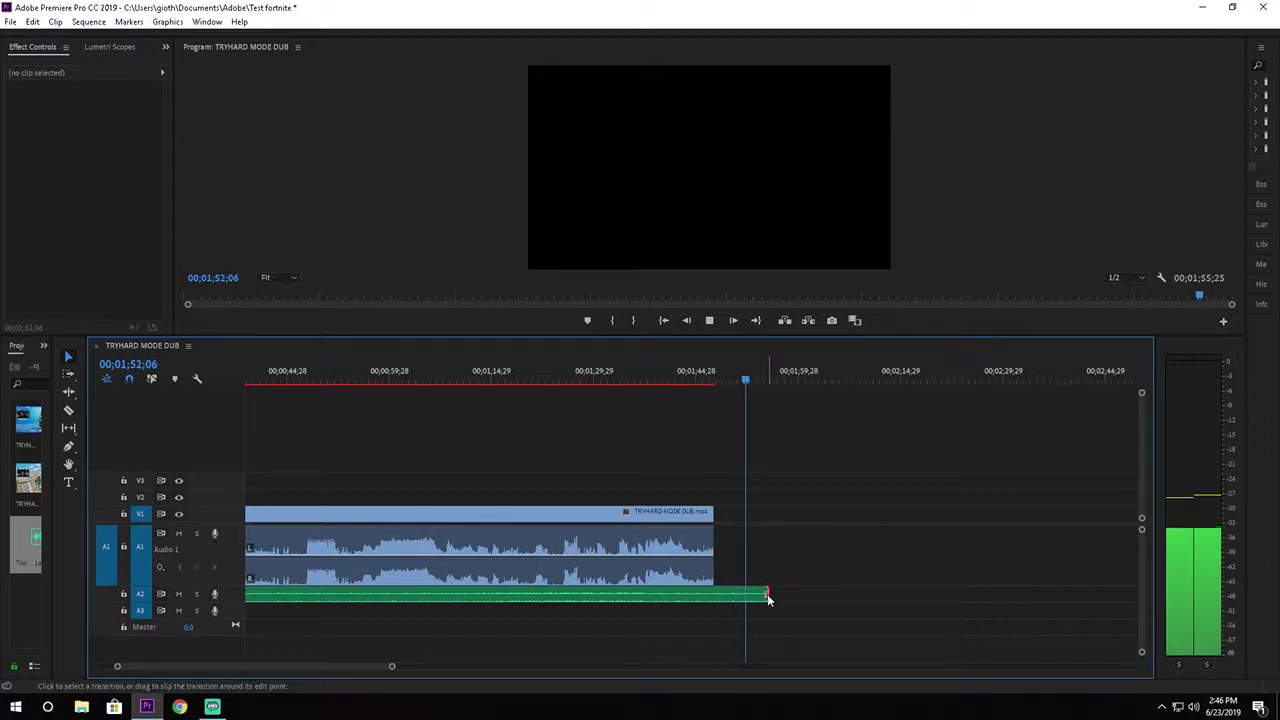
pyautogui.click(764, 594)
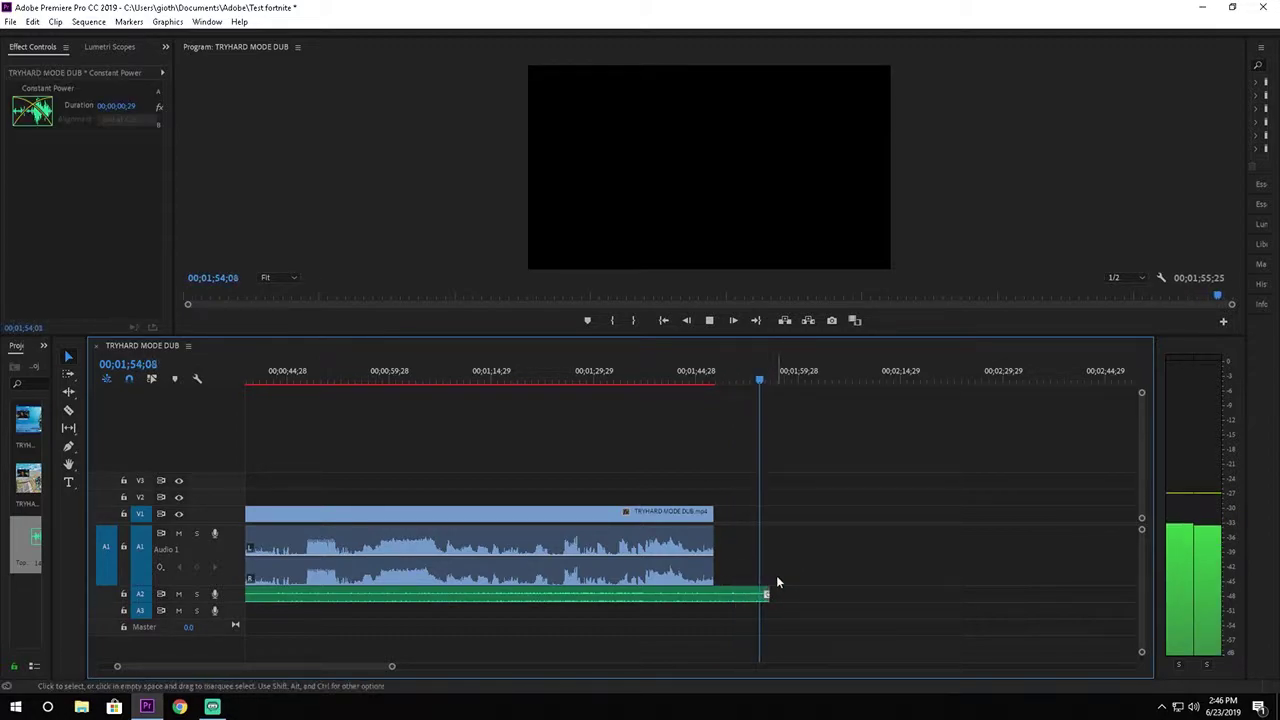
# Step: Trim the end of the song on A2 back to 00;01;49;15 and play the ending from about 00;01;45
pyautogui.press('Home')
pyautogui.press('space')
pyautogui.click(784, 594)
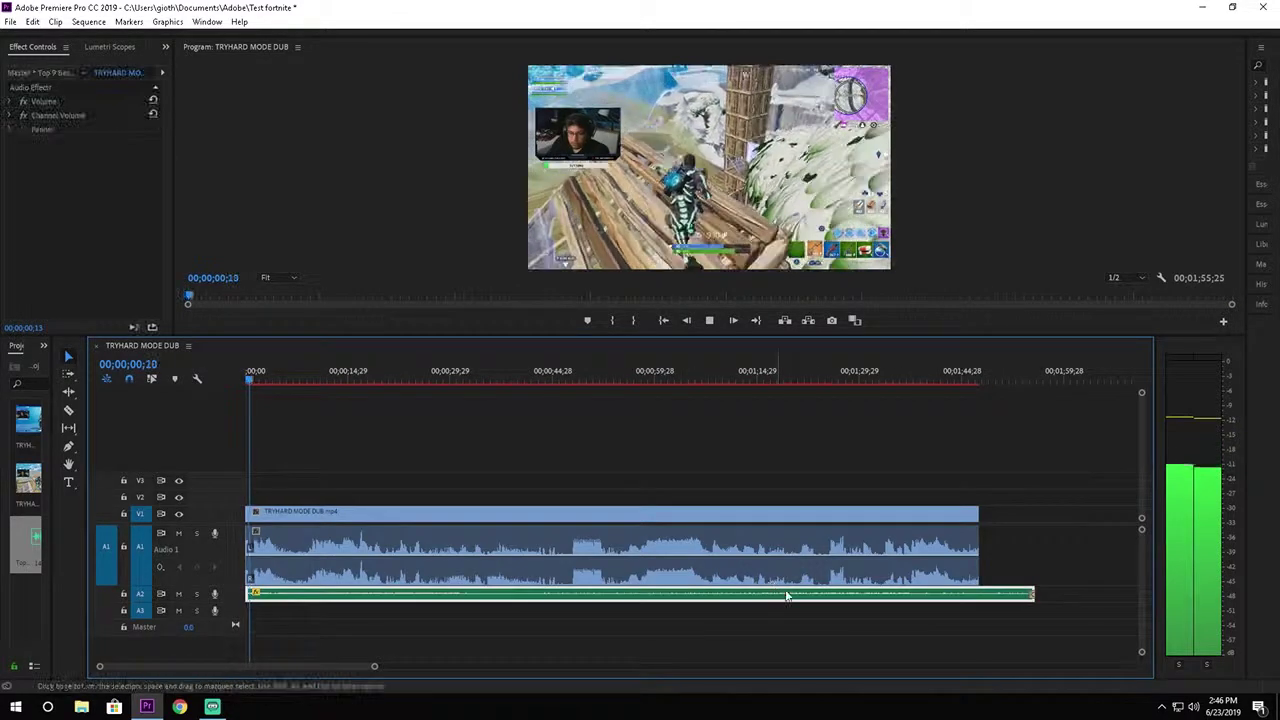
pyautogui.click(1034, 592)
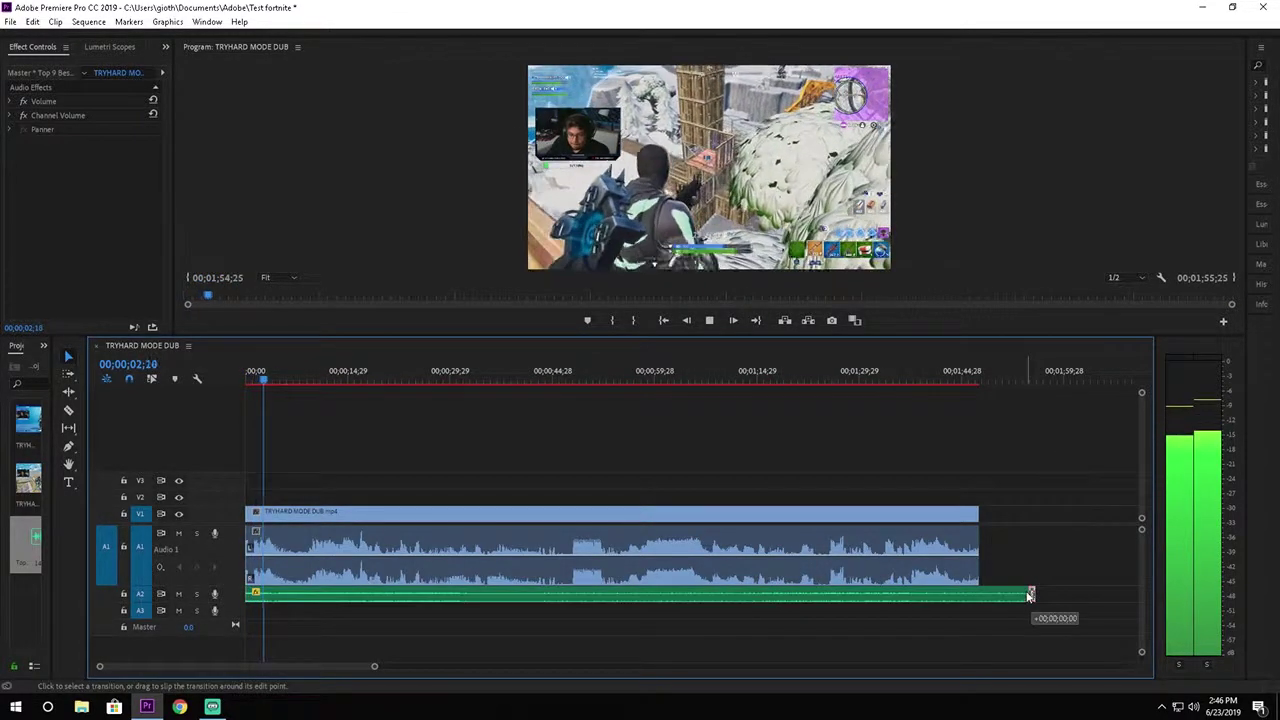
pyautogui.moveTo(1036, 594); pyautogui.dragTo(991, 594)
pyautogui.click(974, 491)
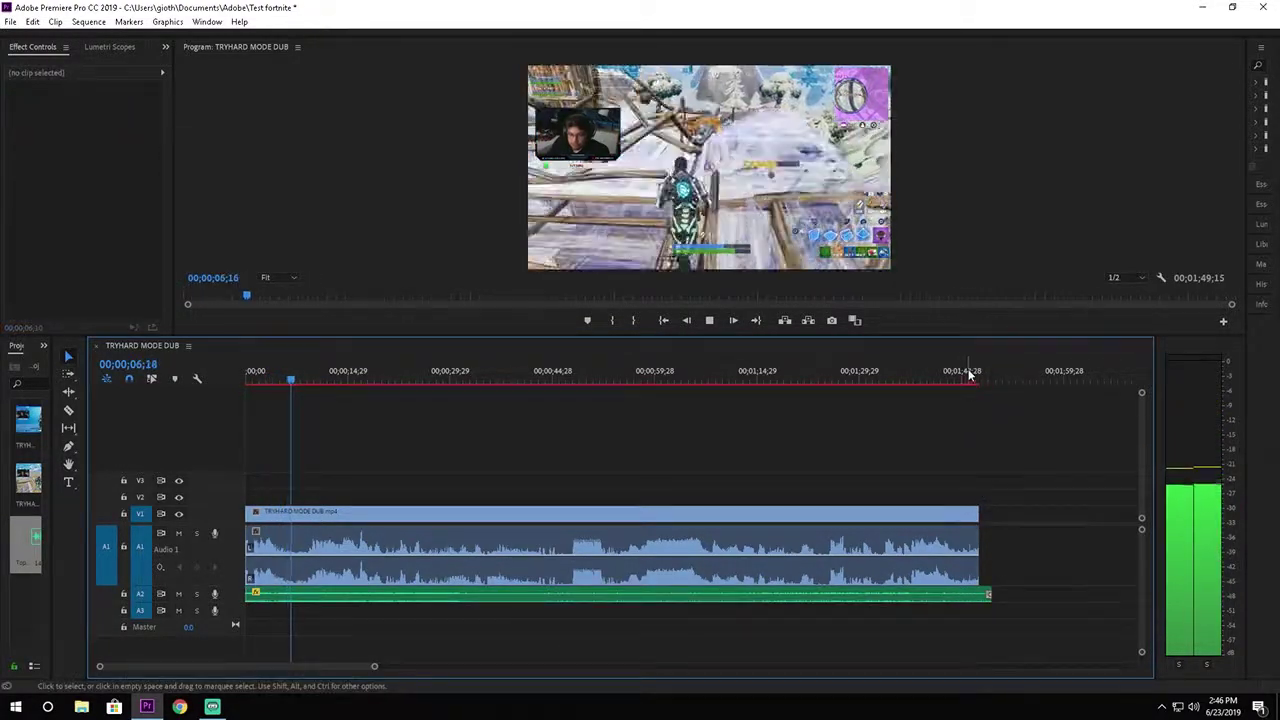
pyautogui.click(966, 378)
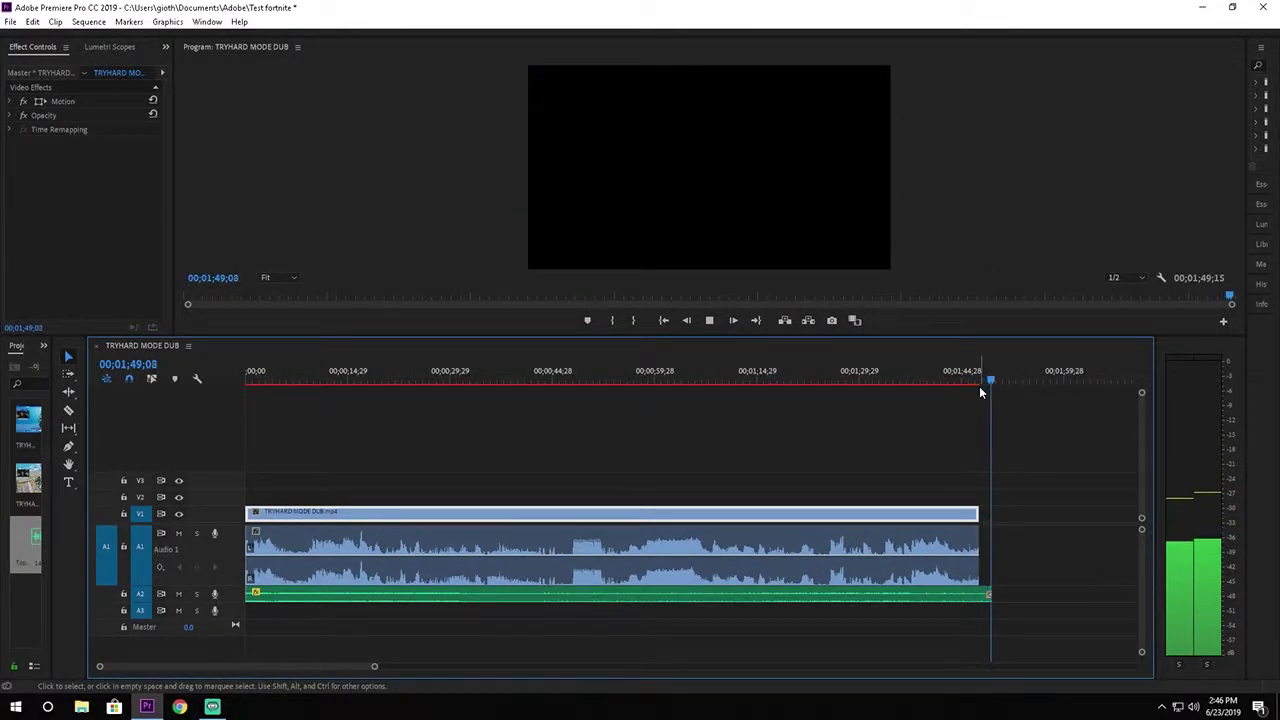
# Step: Set the duration of the transition at the song's end to 00;00;01;19 and play the ending from 00;01;45;06
pyautogui.rightClick(988, 595)
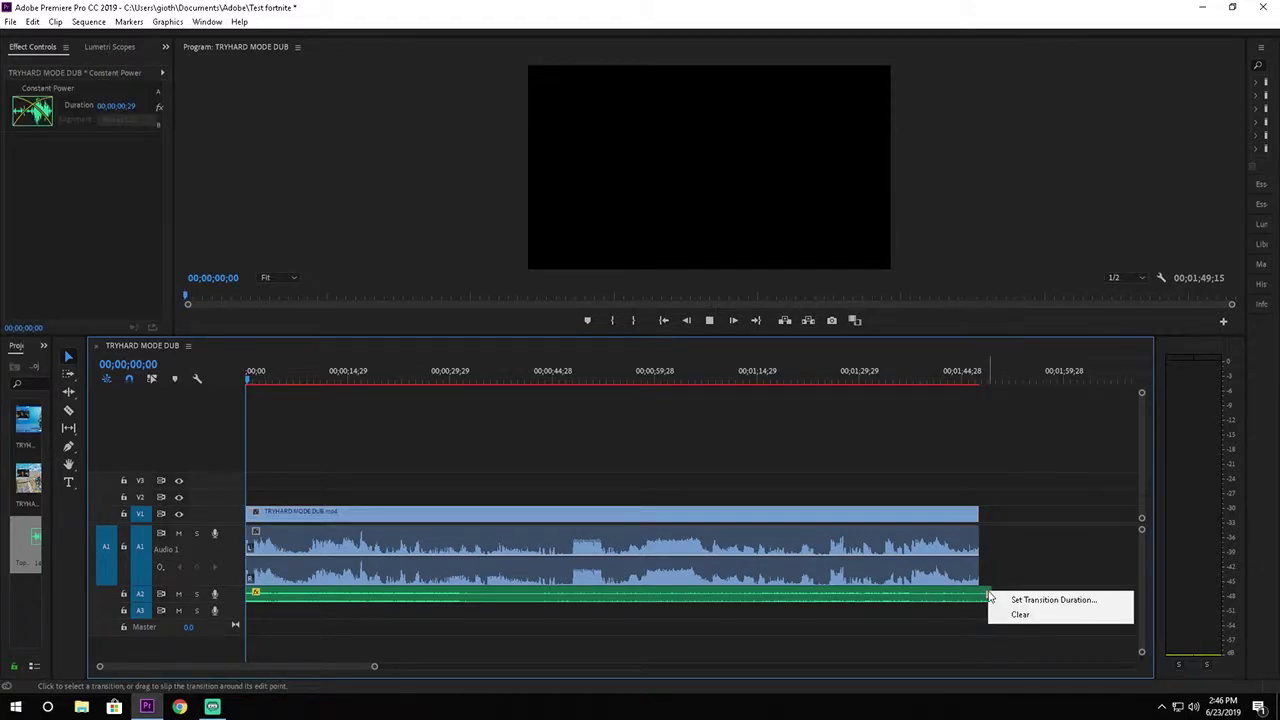
pyautogui.click(1006, 600)
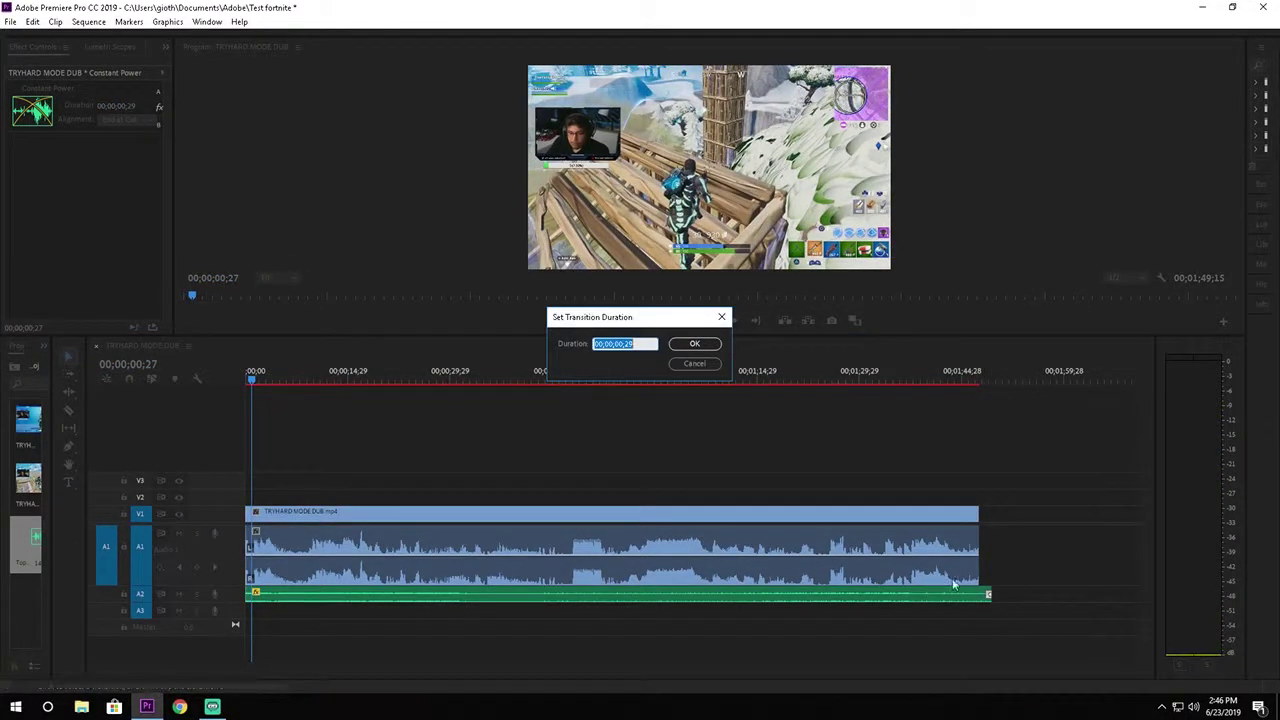
pyautogui.click(649, 341)
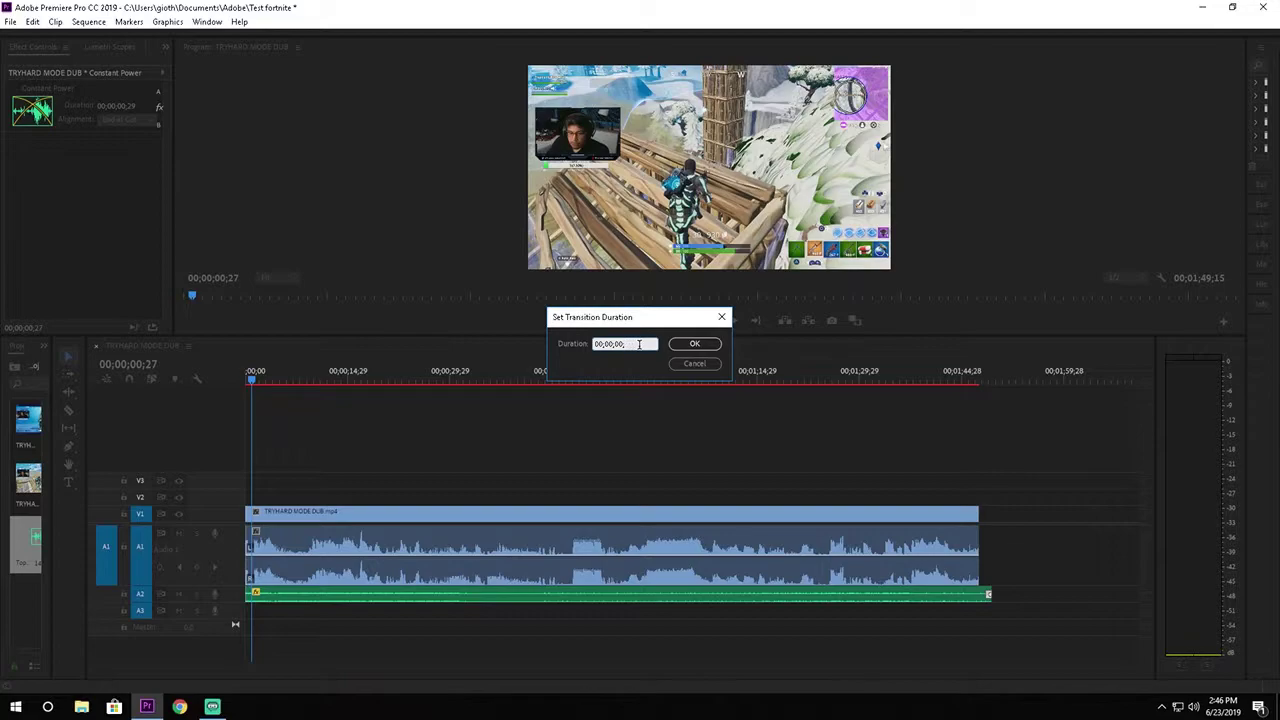
pyautogui.click(705, 345)
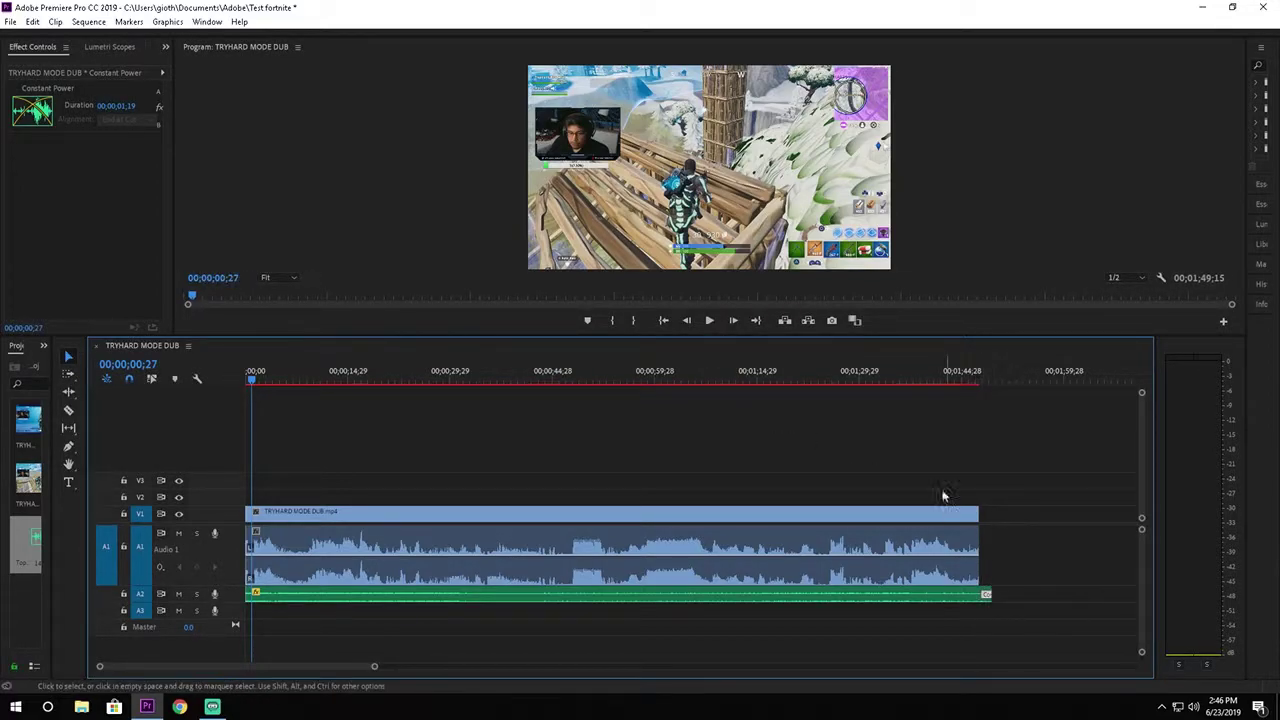
pyautogui.click(963, 373)
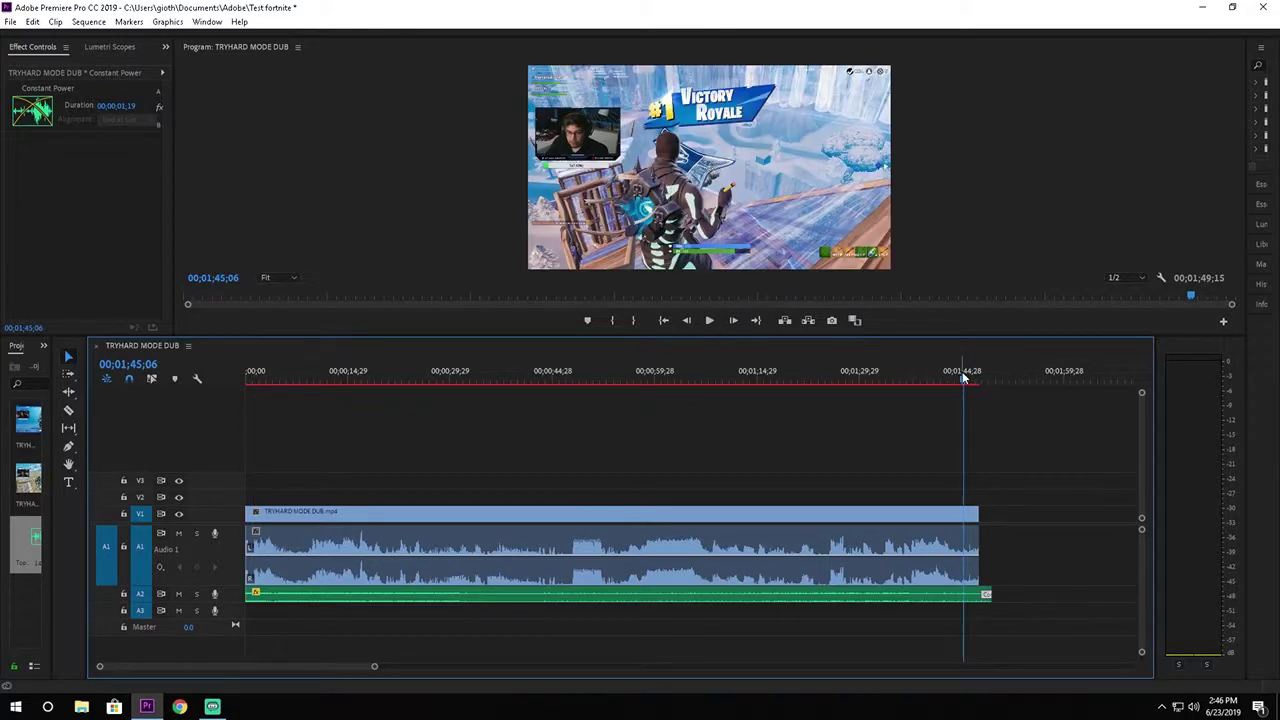
pyautogui.press('space')
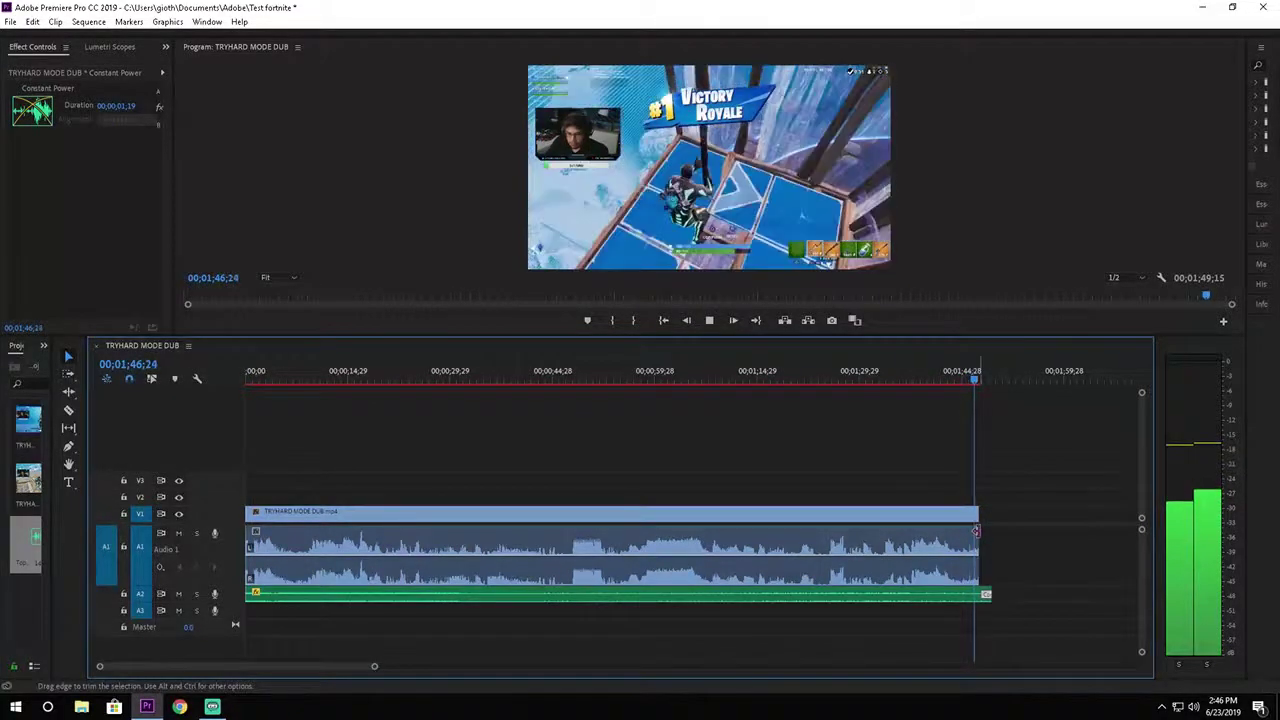
# Step: Lengthen the transition at the song's end to 00;00;03;18 and play the ending to check the fade
pyautogui.rightClick(990, 596)
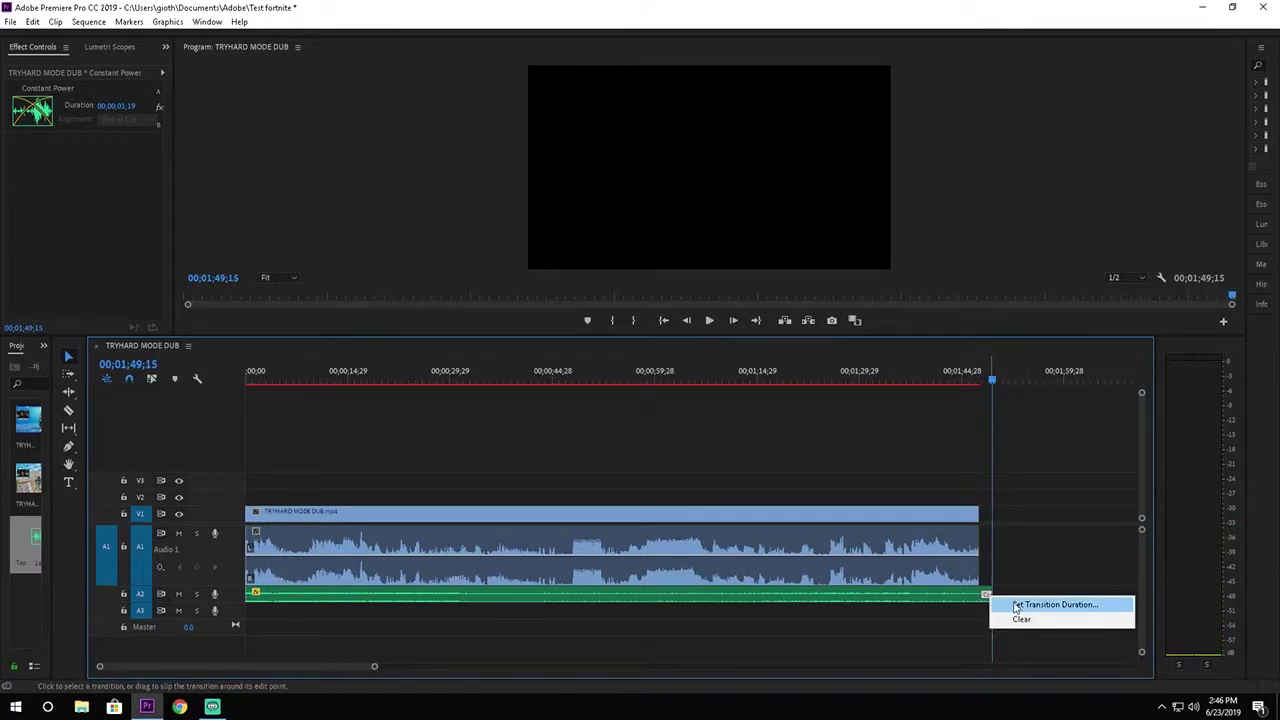
pyautogui.click(1016, 607)
pyautogui.click(625, 343)
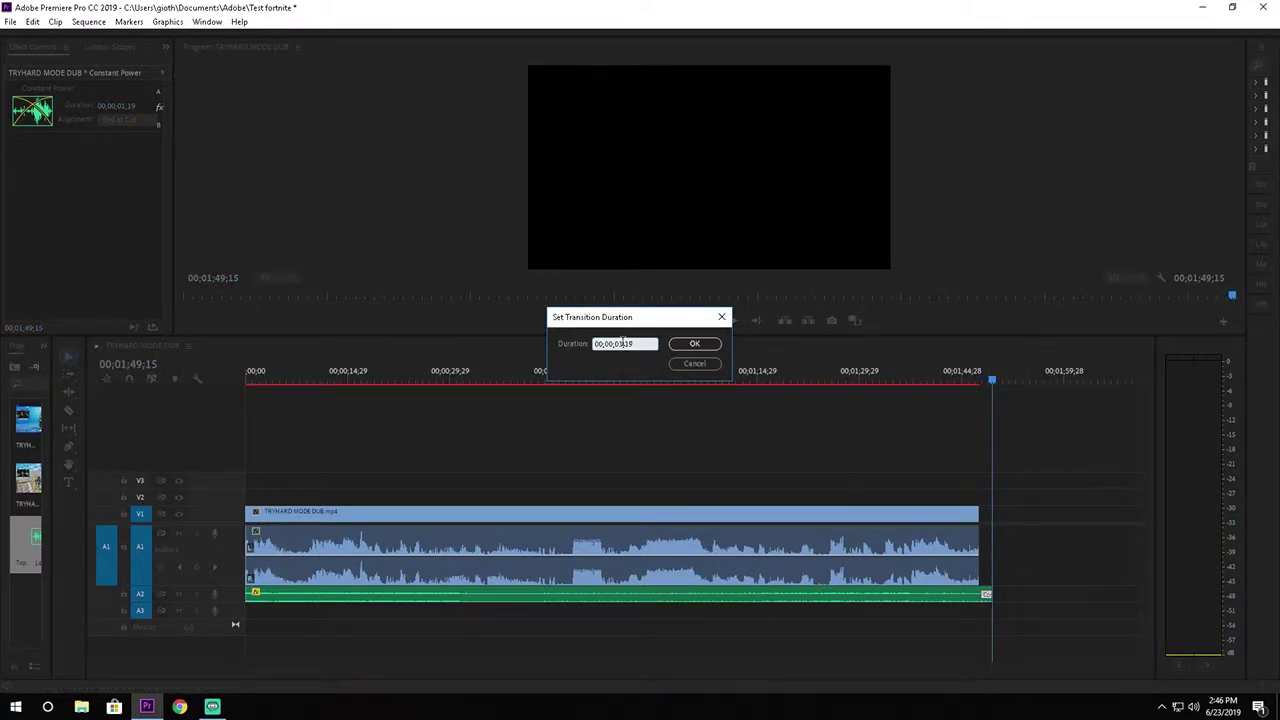
pyautogui.press('BackSpace')
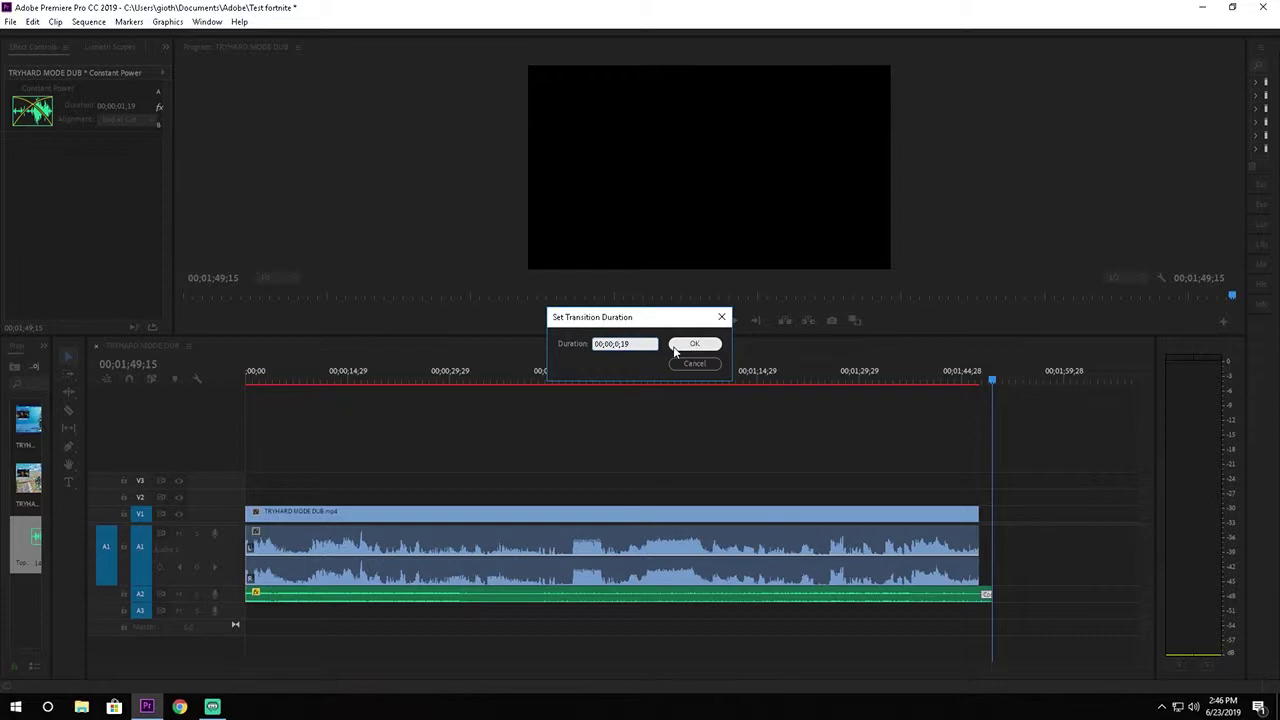
pyautogui.click(697, 345)
pyautogui.click(940, 376)
pyautogui.press('space')
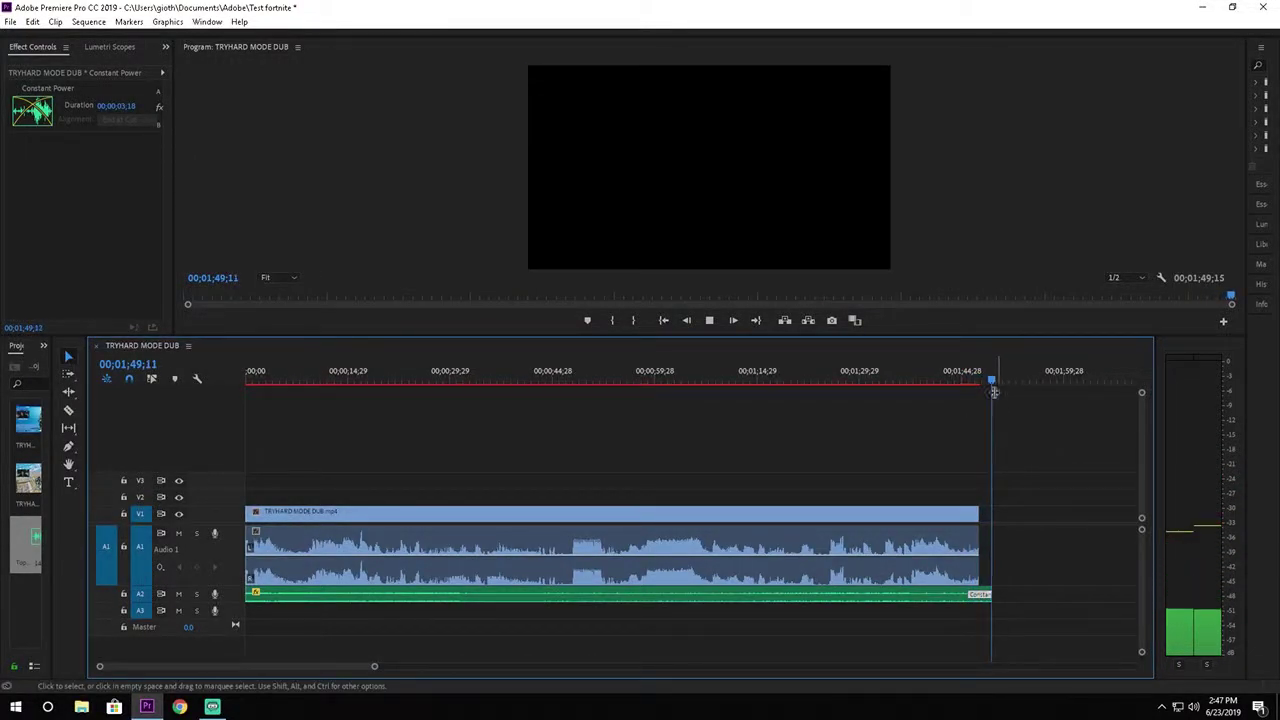
# Step: Add the text "thank you for watching" on V2 at 00;01;46;22 and move it to the horizontal centre of the frame, below the Victory Royale banner
pyautogui.click(973, 378)
pyautogui.rightClick(720, 148)
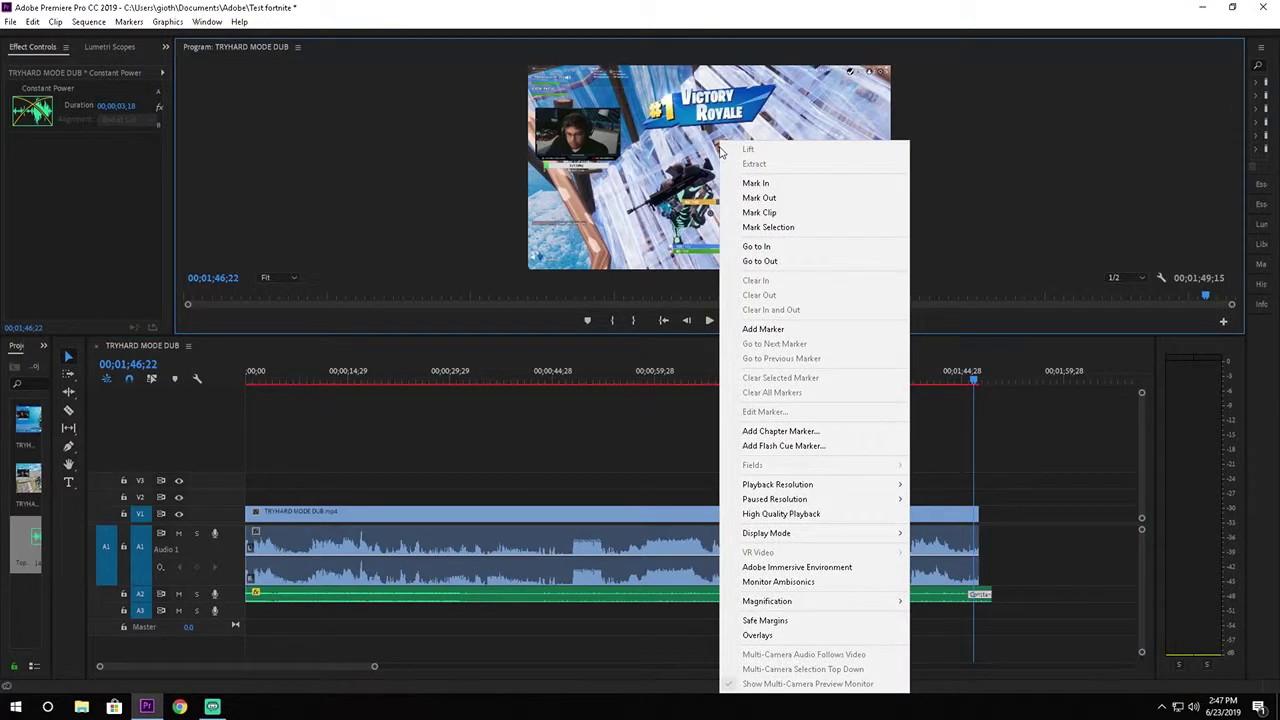
pyautogui.click(677, 175)
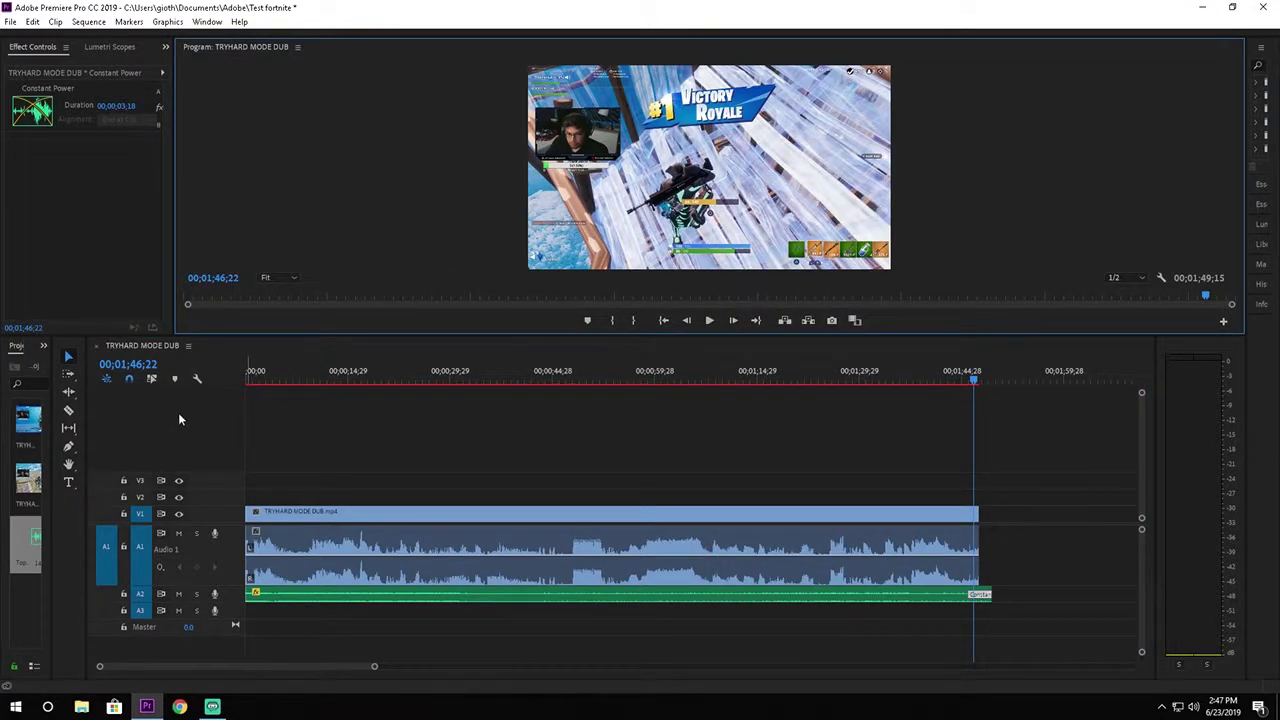
pyautogui.click(68, 484)
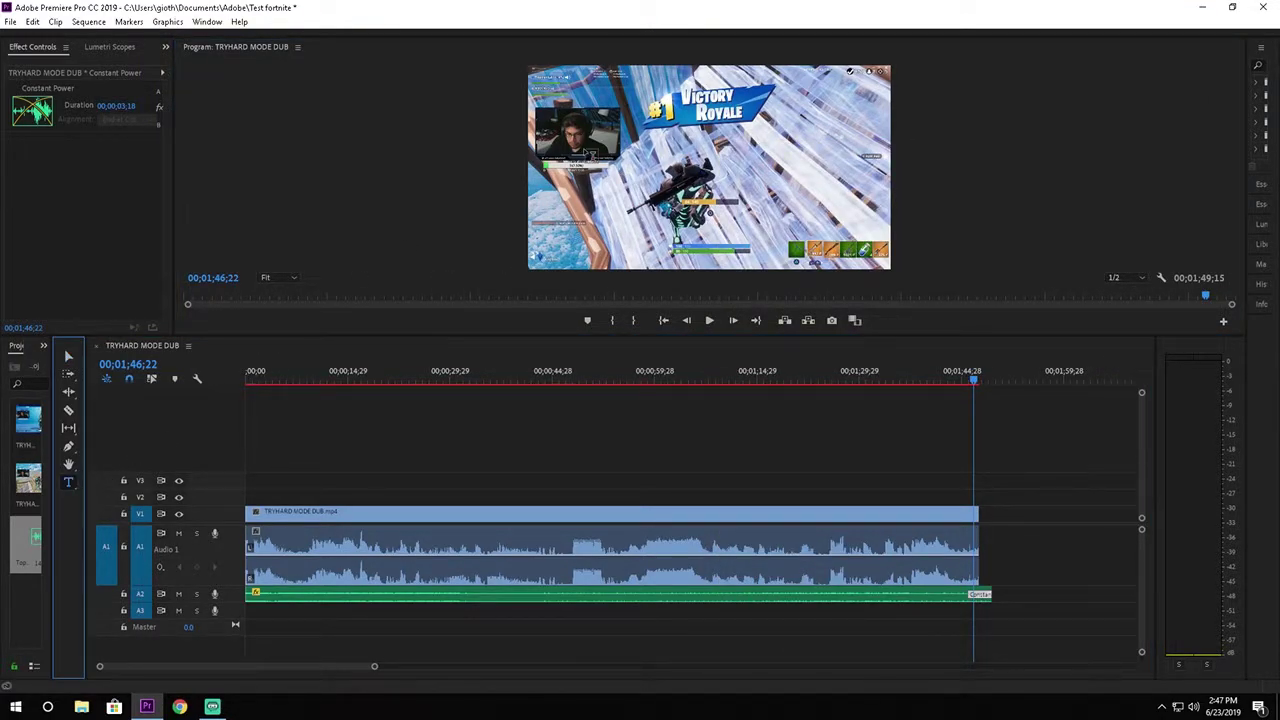
pyautogui.click(627, 130)
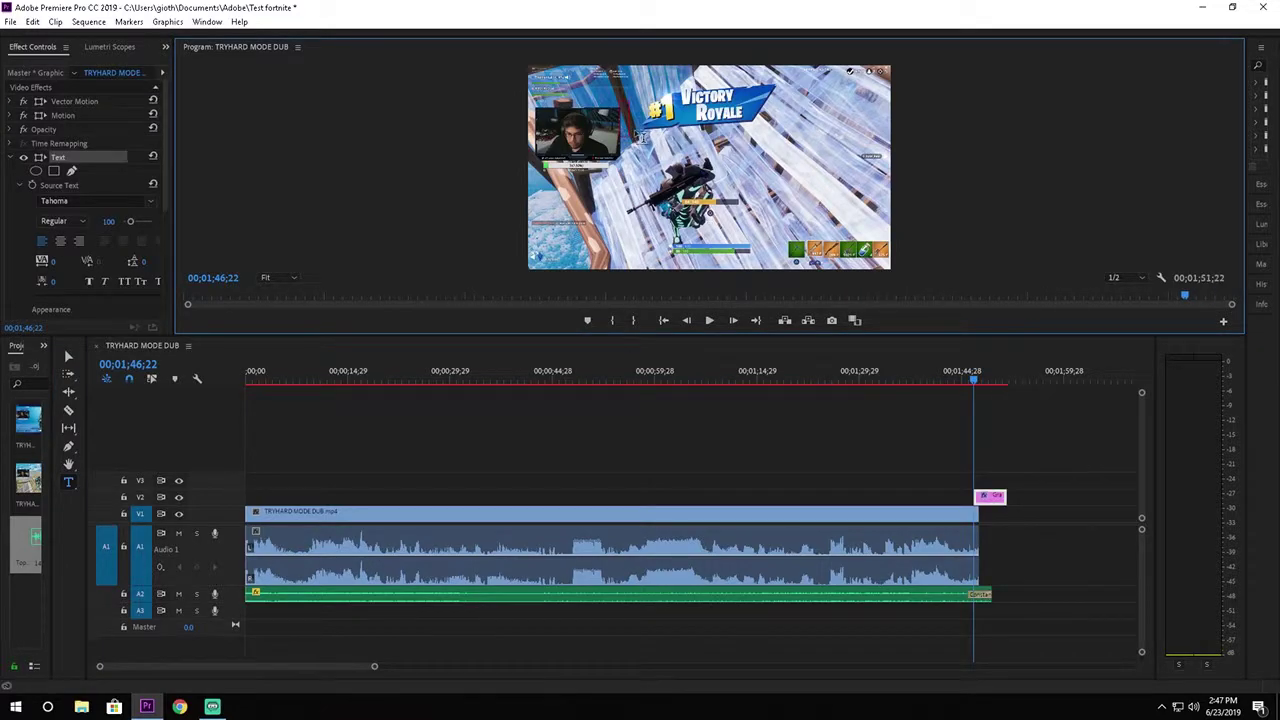
pyautogui.write('thank you')
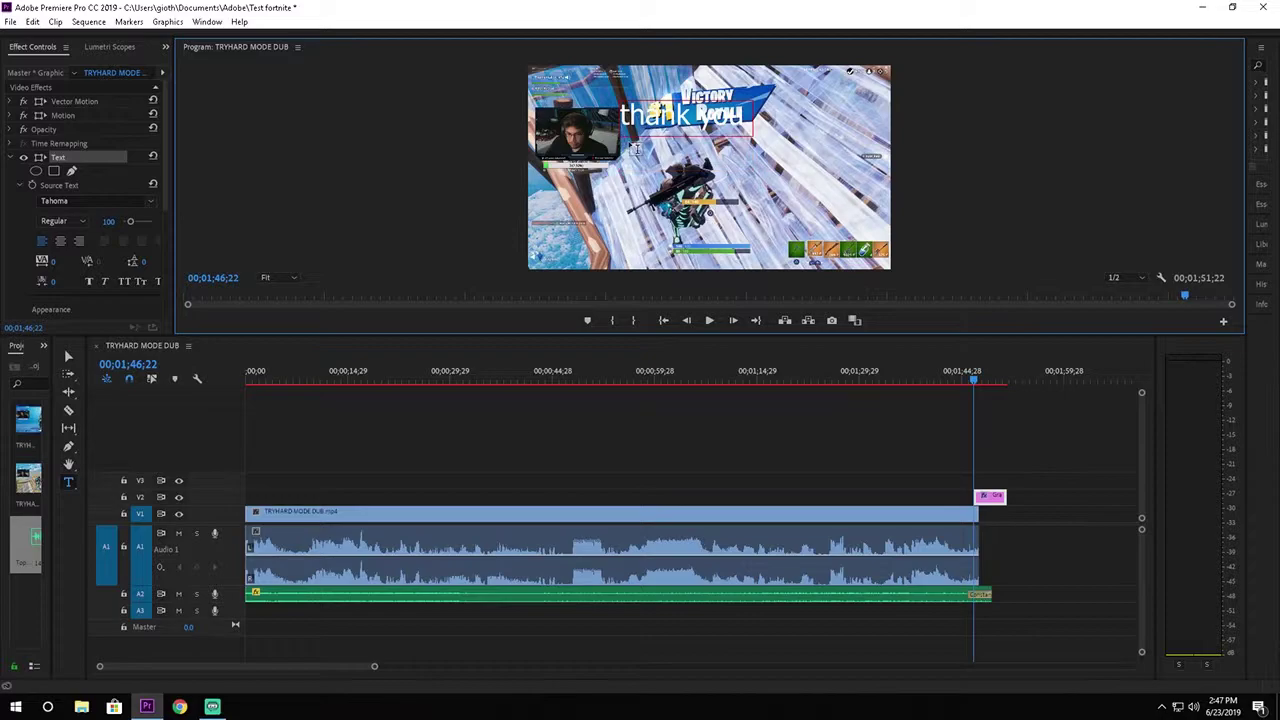
pyautogui.write('for watchin')
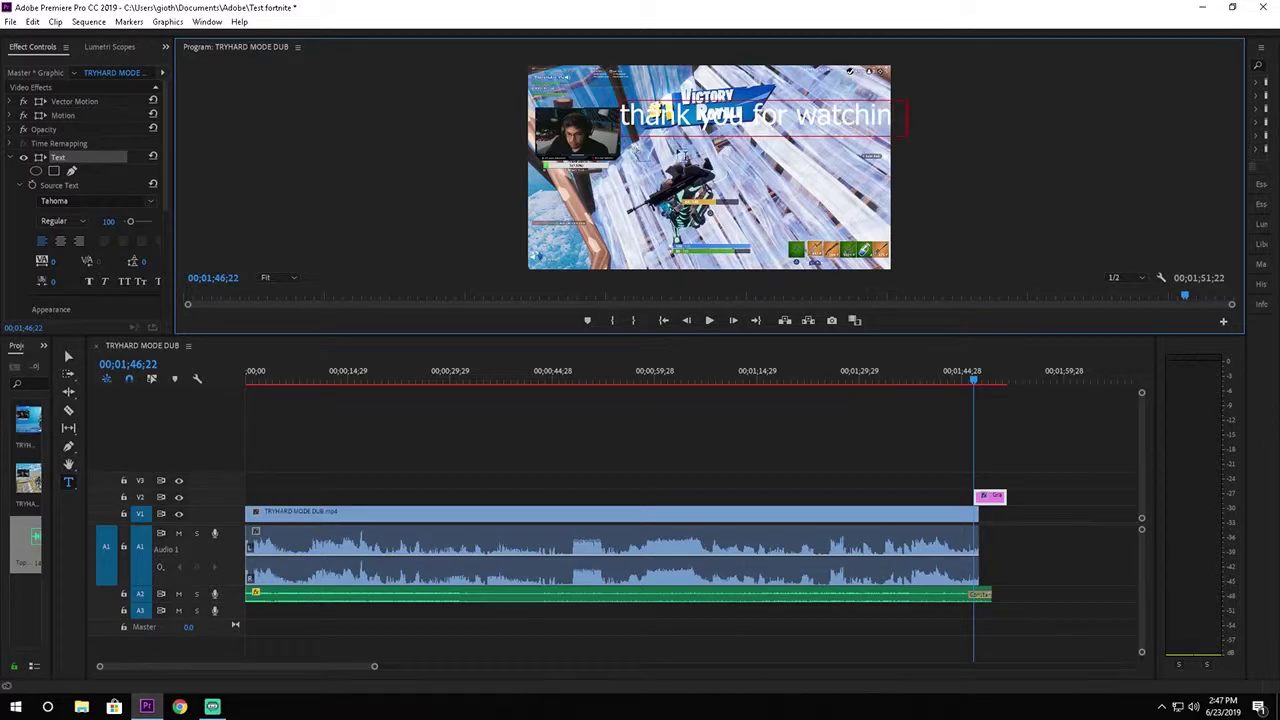
pyautogui.click(16, 235)
pyautogui.click(70, 356)
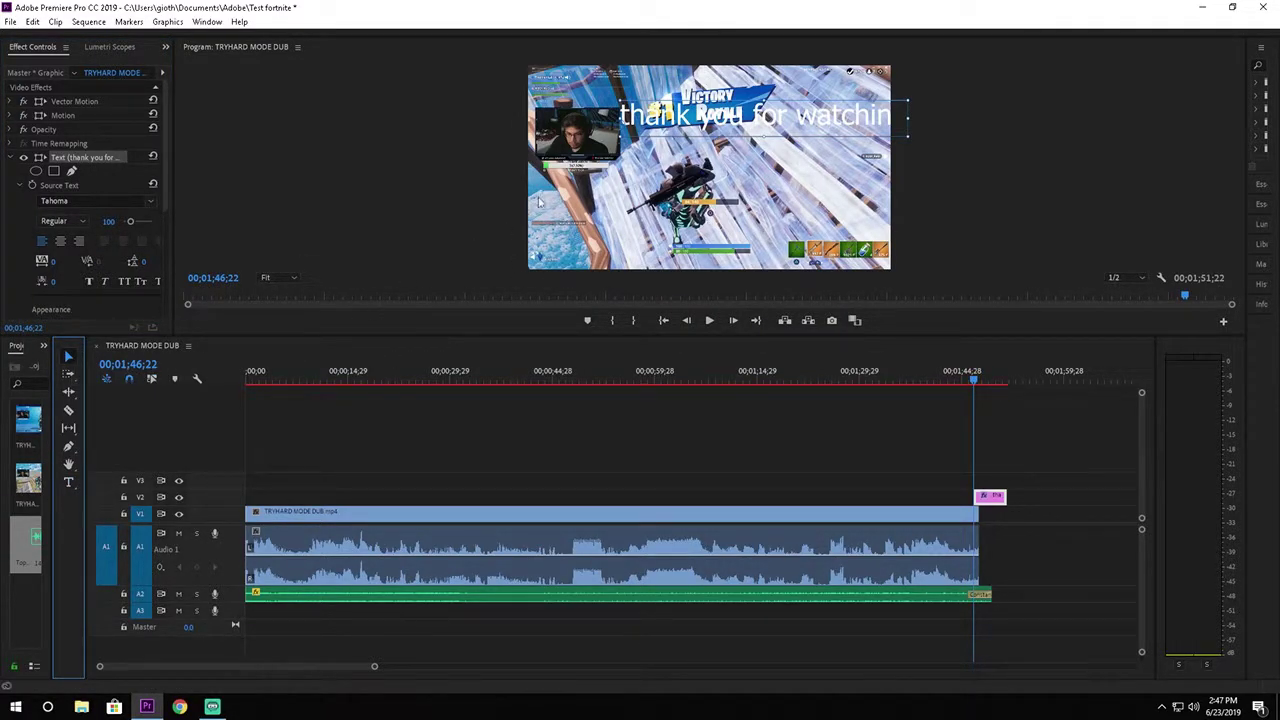
pyautogui.moveTo(739, 115); pyautogui.dragTo(684, 190)
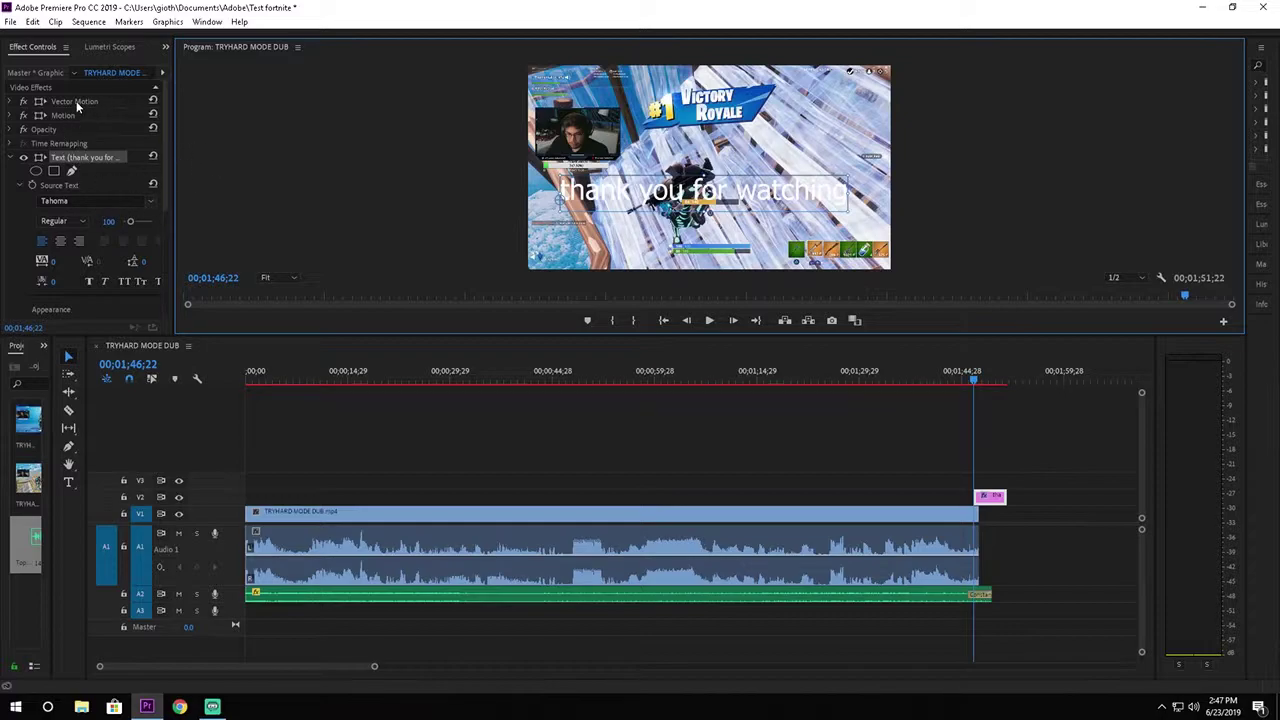
# Step: Set the fill of the "thank you for watching" text to near-black and turn on its white stroke
pyautogui.scroll(-2, 95, 172)
pyautogui.scroll(-1, 62, 281)
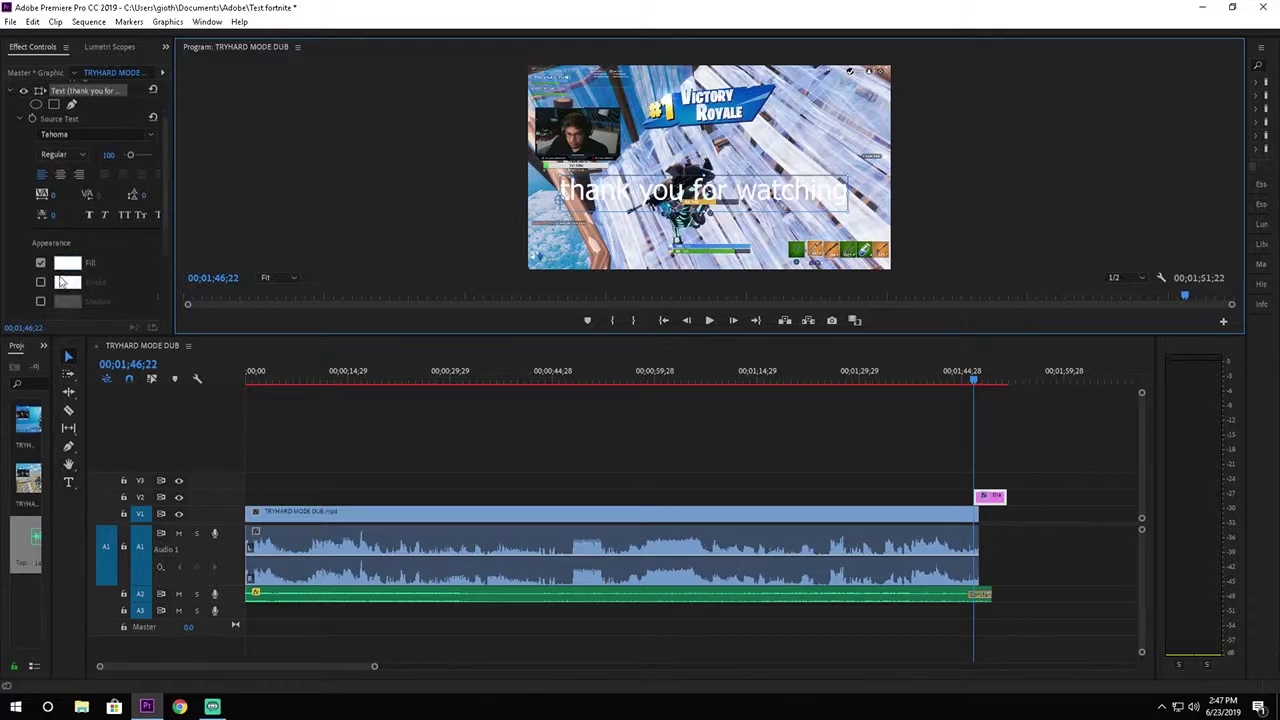
pyautogui.click(72, 240)
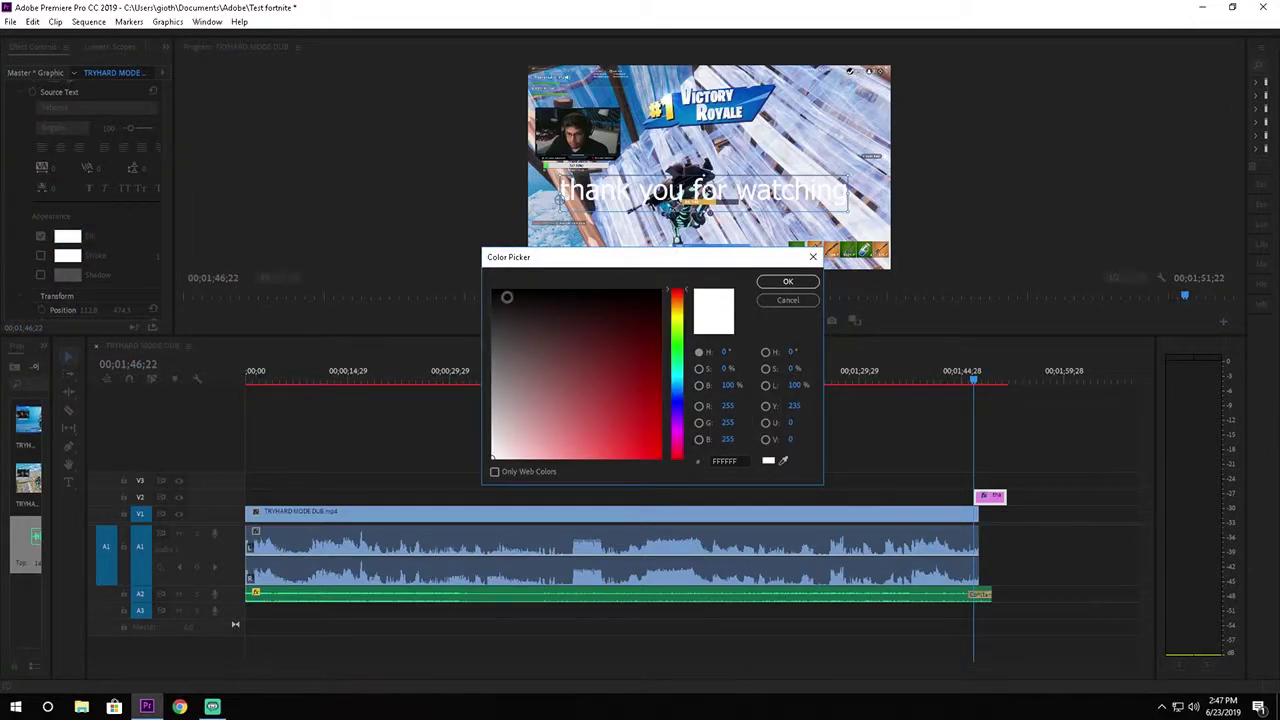
pyautogui.click(506, 294)
pyautogui.click(788, 281)
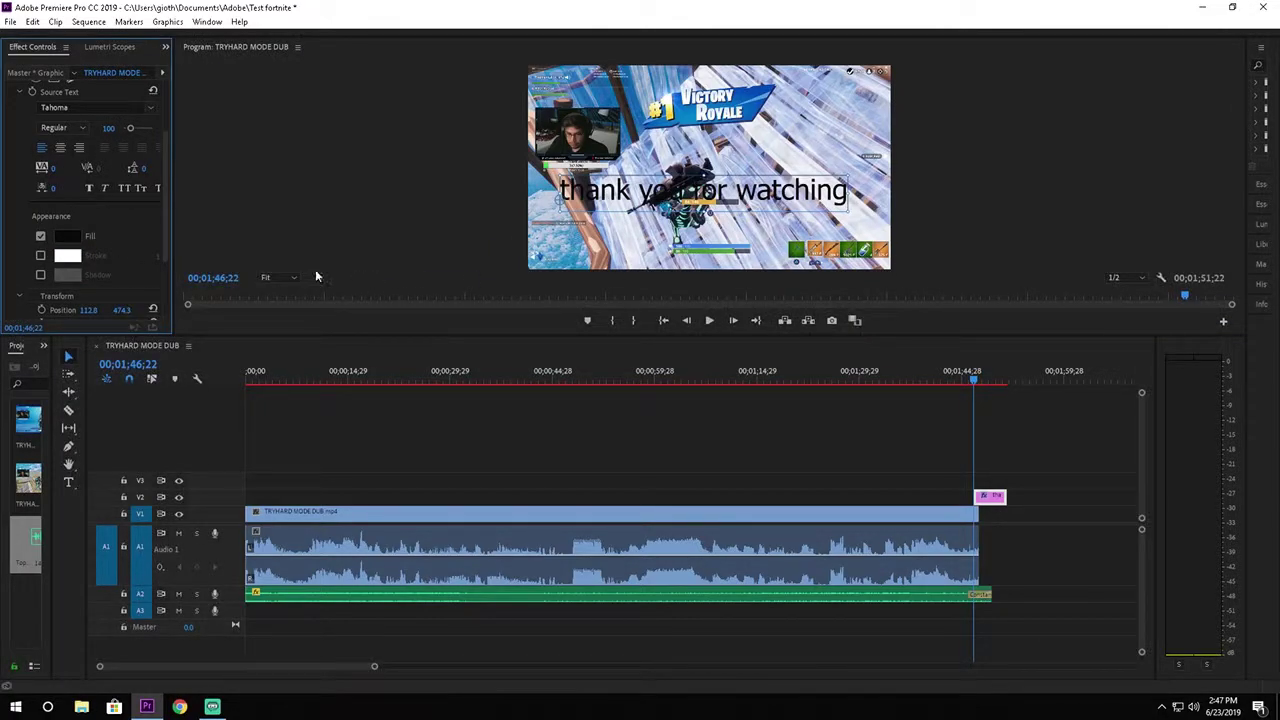
pyautogui.click(41, 256)
# Step: Move the thank-you text up to just below the Victory Royale banner, about position 143.8, 304.4, and set its font to Times New Roman
pyautogui.moveTo(711, 196); pyautogui.dragTo(719, 148)
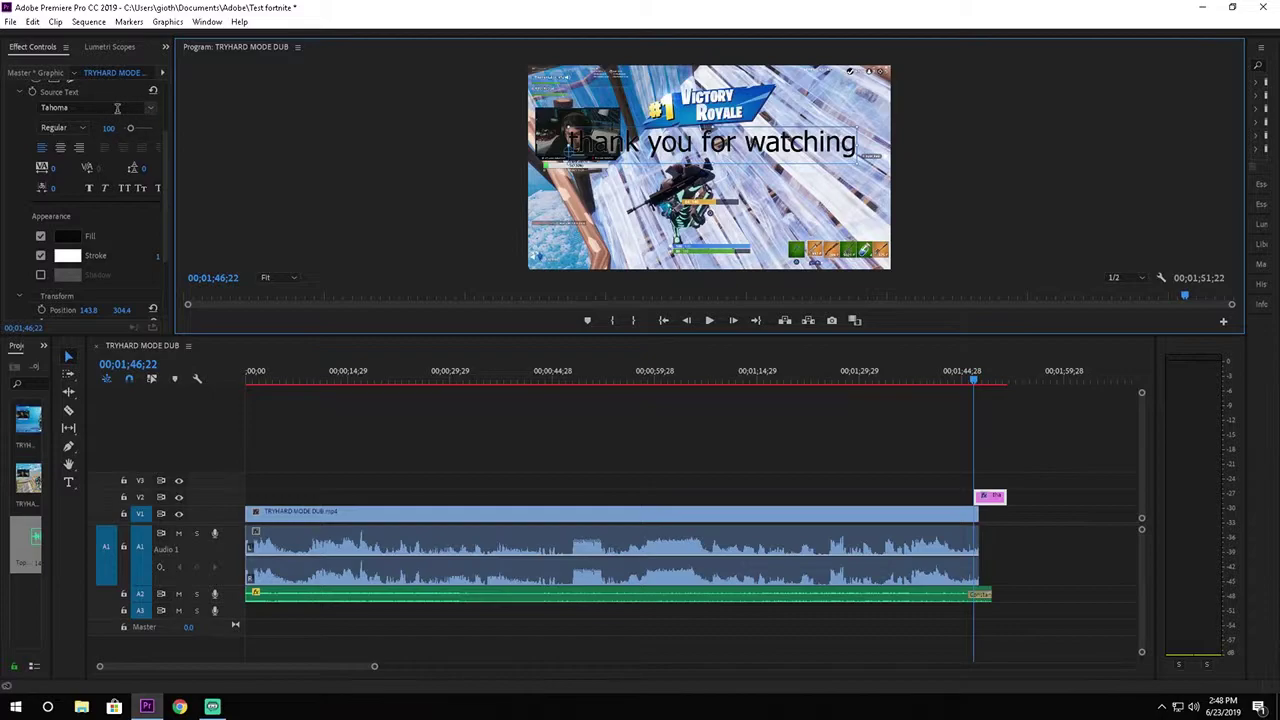
pyautogui.click(151, 108)
pyautogui.click(163, 176)
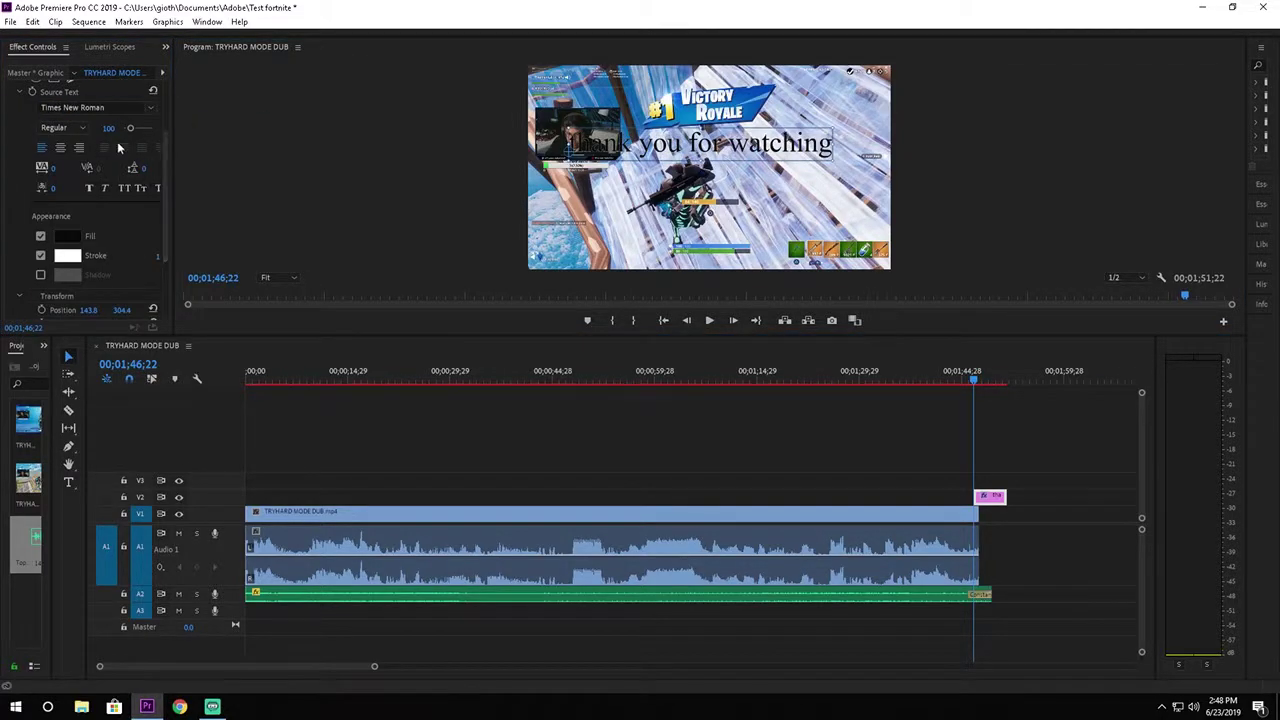
pyautogui.click(119, 107)
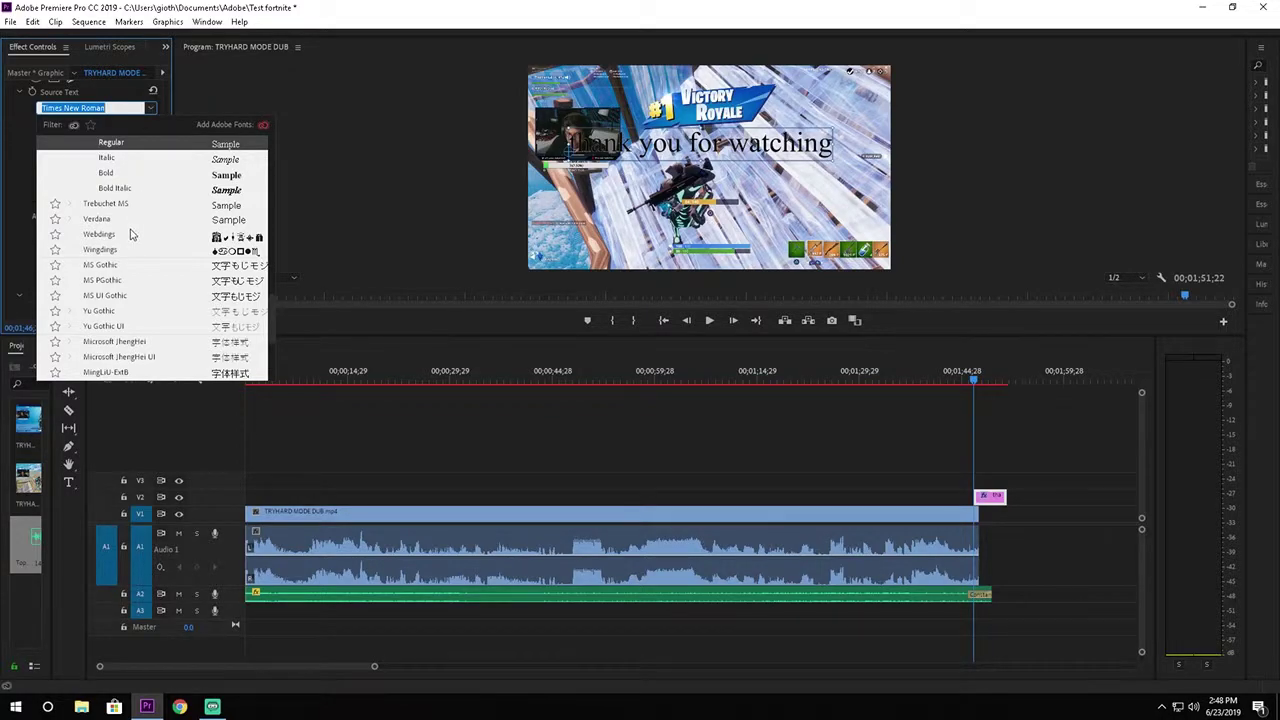
pyautogui.scroll(-5, 125, 260)
pyautogui.scroll(8, 125, 270)
pyautogui.scroll(3, 200, 227)
pyautogui.click(307, 165)
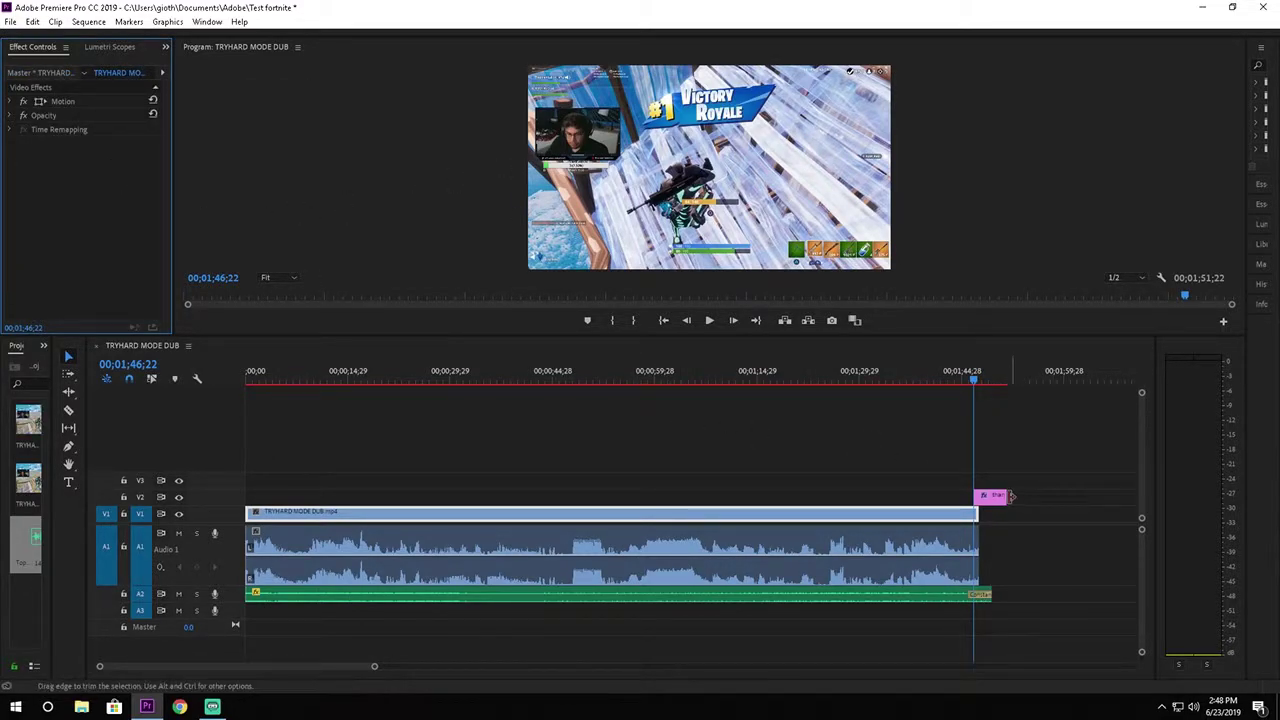
# Step: Shift the V2 text clip back to end with the video, trim its start to near 00;01;44;28, and play the ending
pyautogui.moveTo(983, 497); pyautogui.dragTo(961, 498)
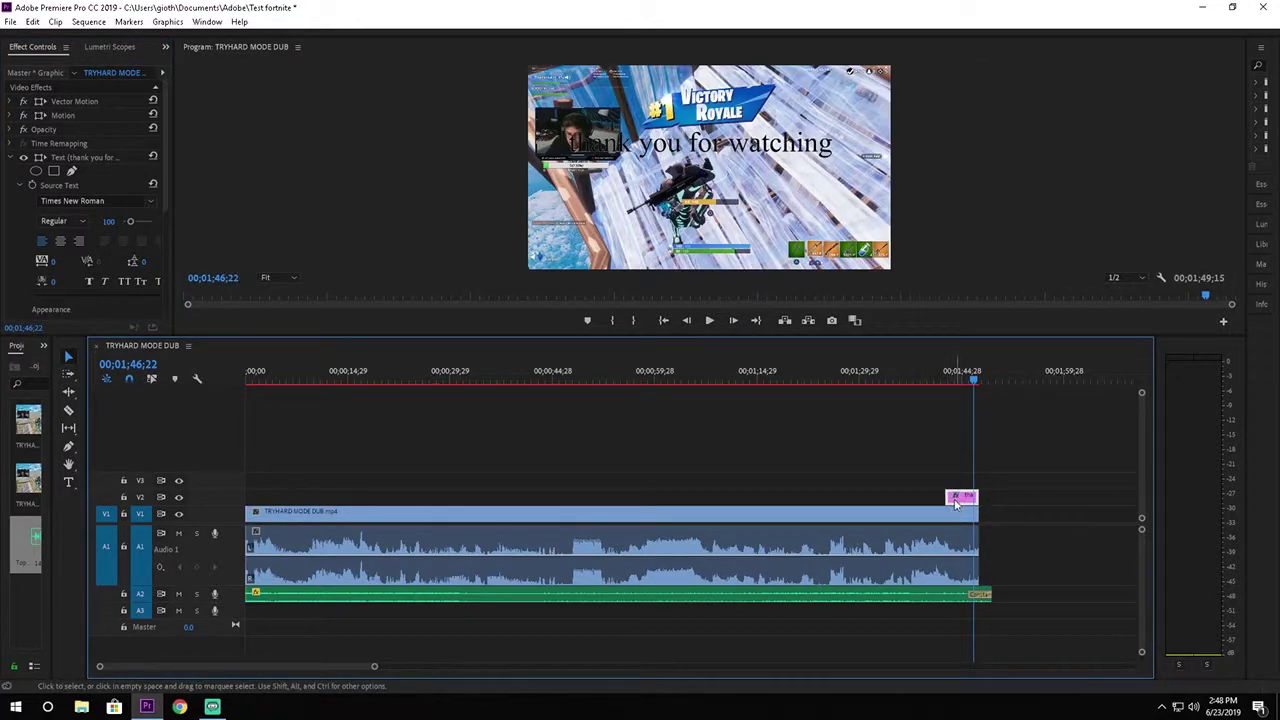
pyautogui.moveTo(943, 495); pyautogui.dragTo(968, 497)
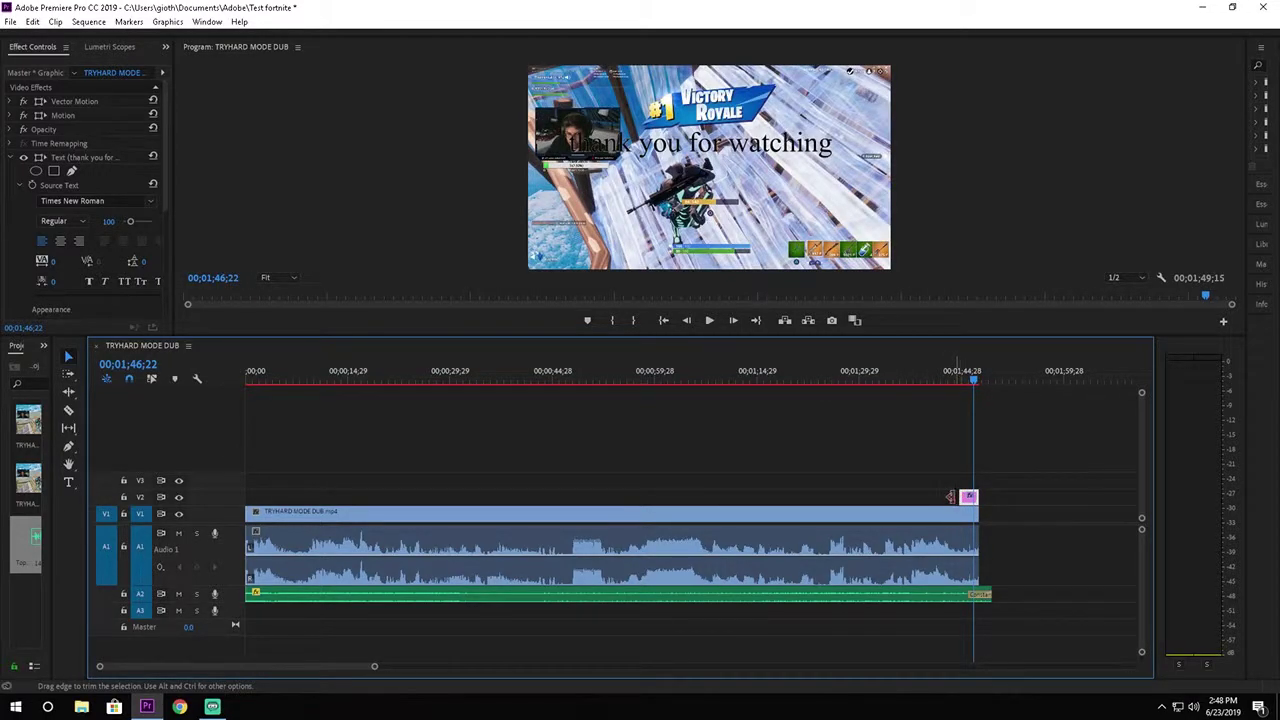
pyautogui.click(951, 379)
pyautogui.press('space')
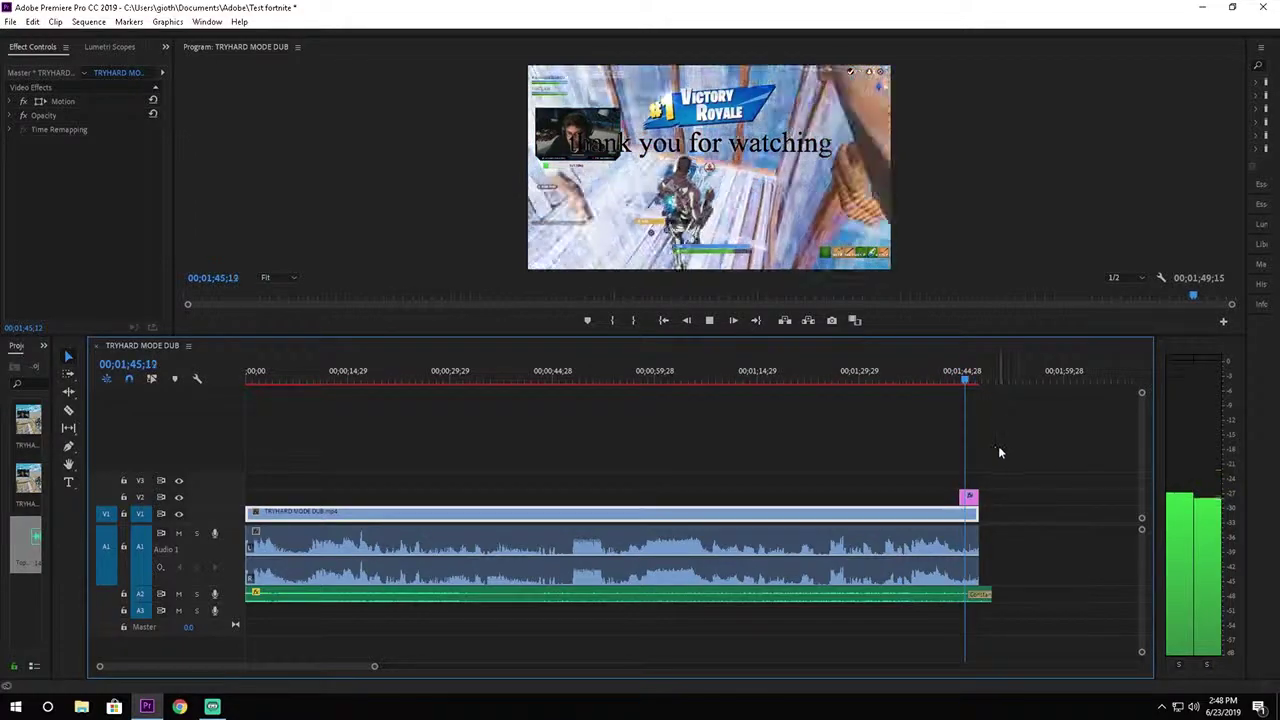
pyautogui.press('space')
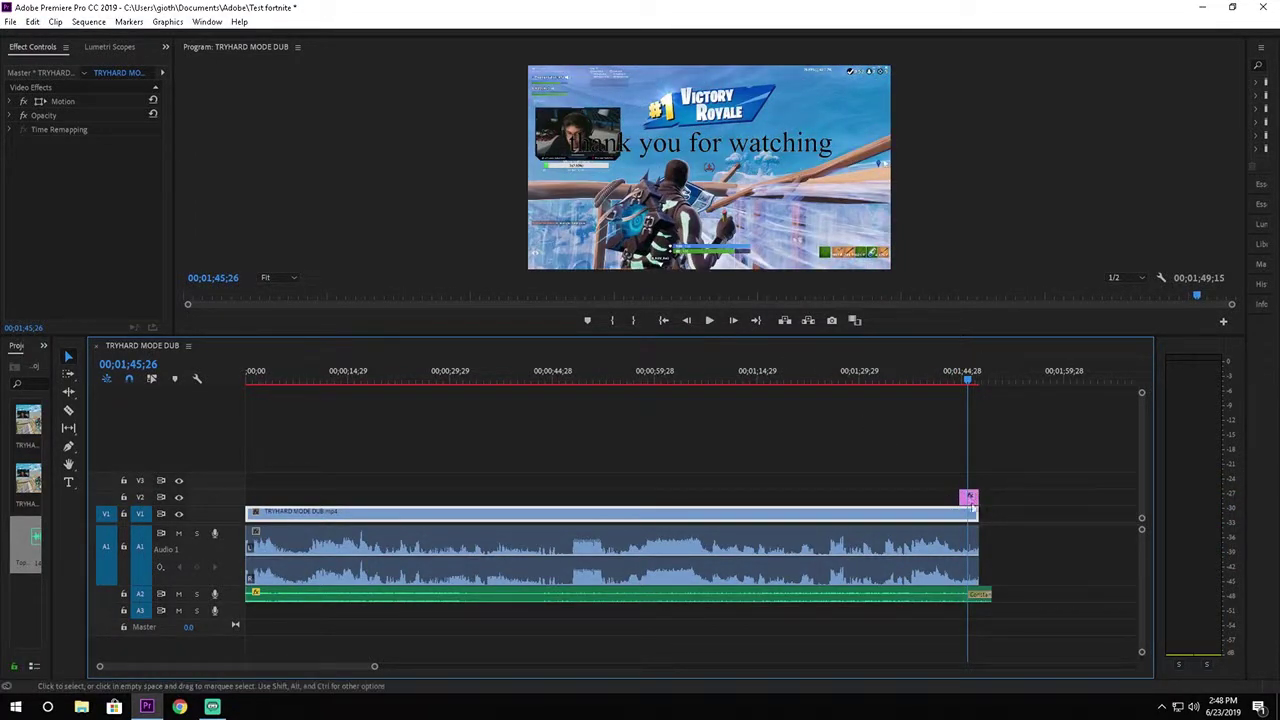
pyautogui.scroll(-1, 905, 594)
pyautogui.scroll(1, 878, 553)
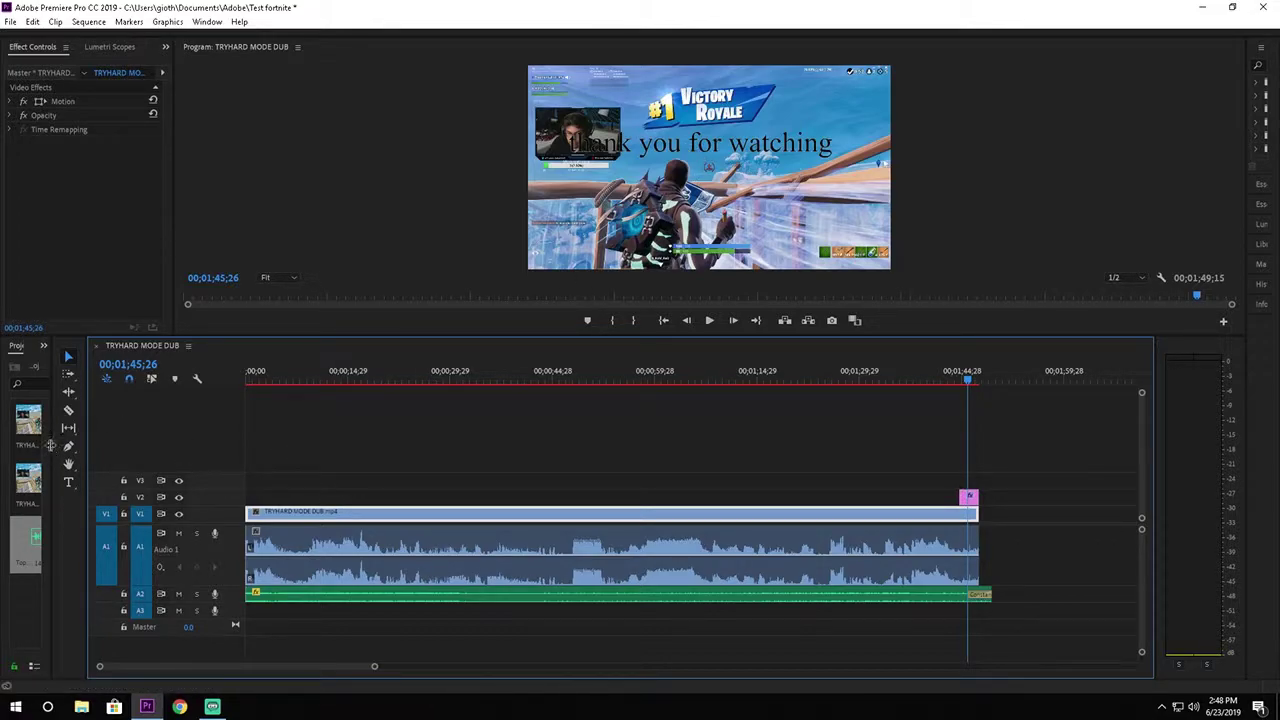
pyautogui.click(10, 21)
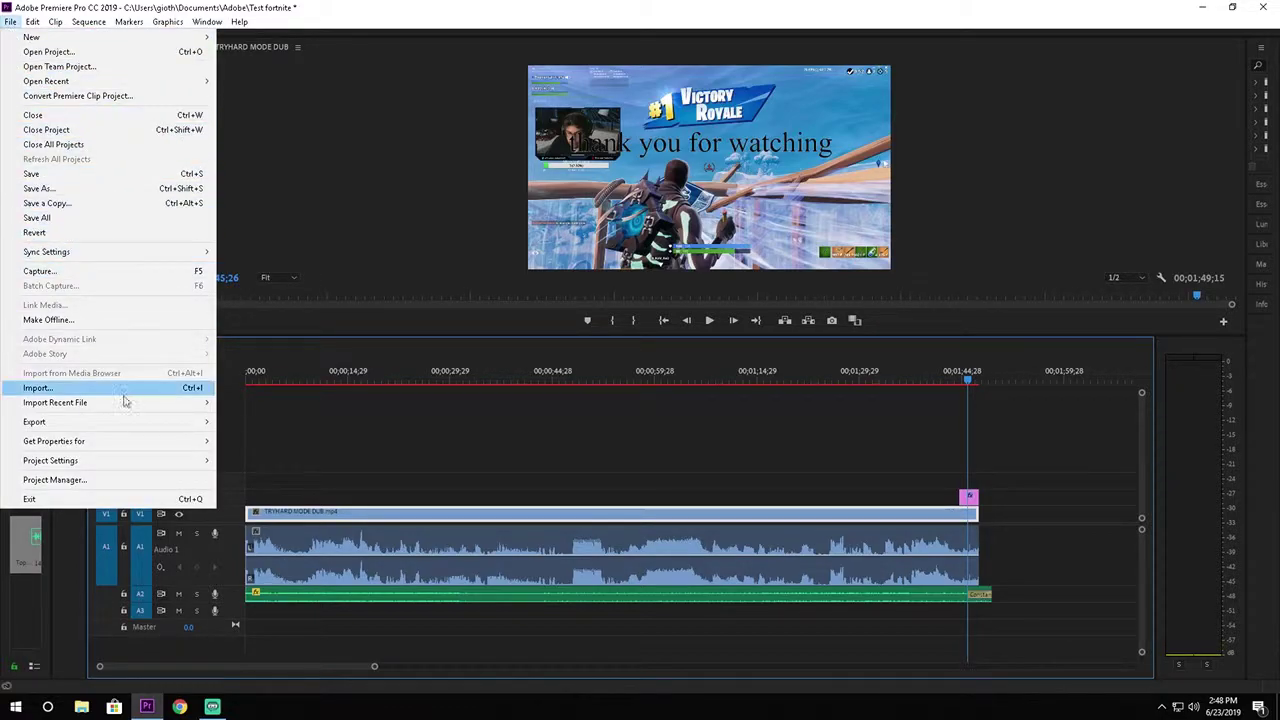
pyautogui.moveTo(108, 428)
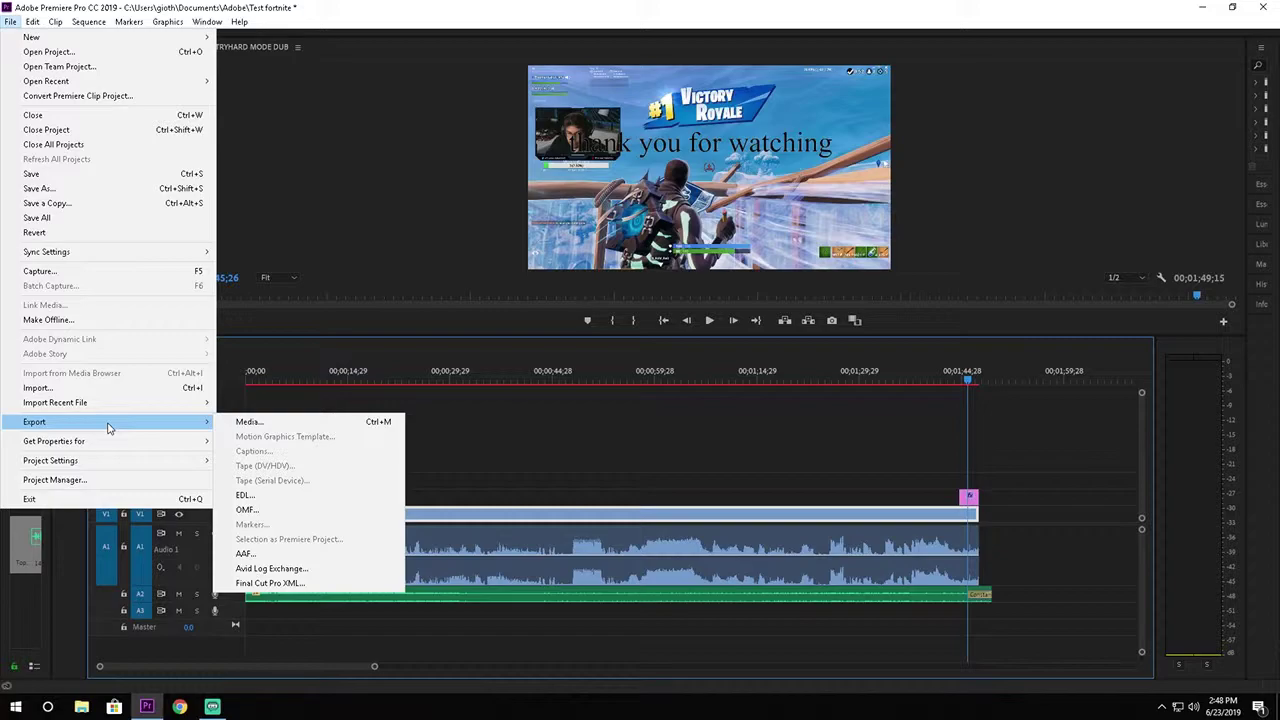
pyautogui.click(660, 452)
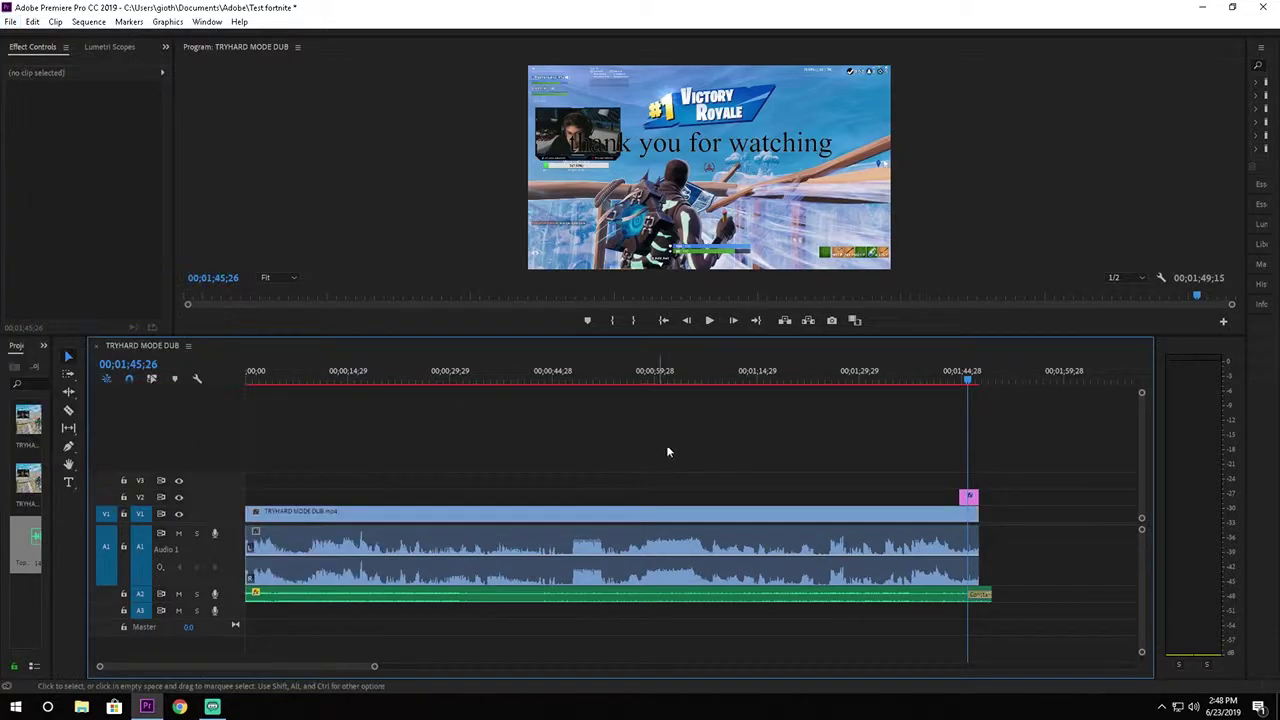
# Step: Select all clips in the sequence and open the media export settings
pyautogui.moveTo(1045, 470); pyautogui.dragTo(240, 585)
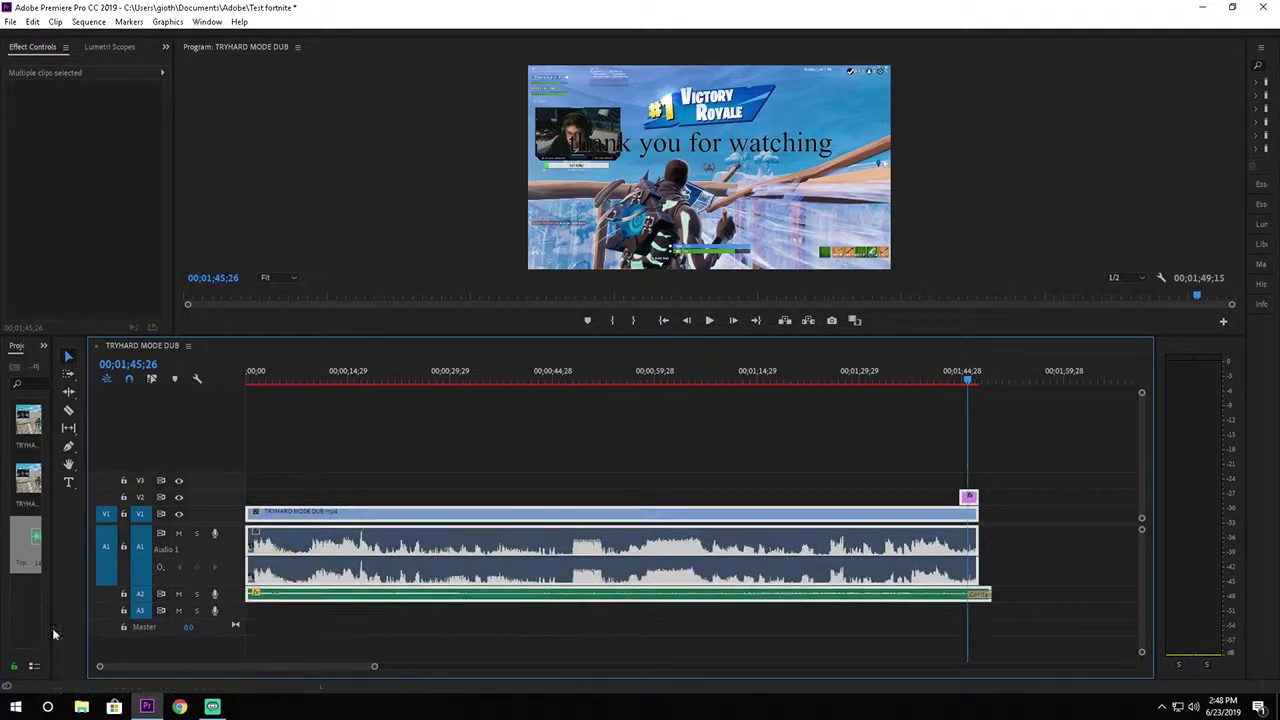
pyautogui.click(10, 21)
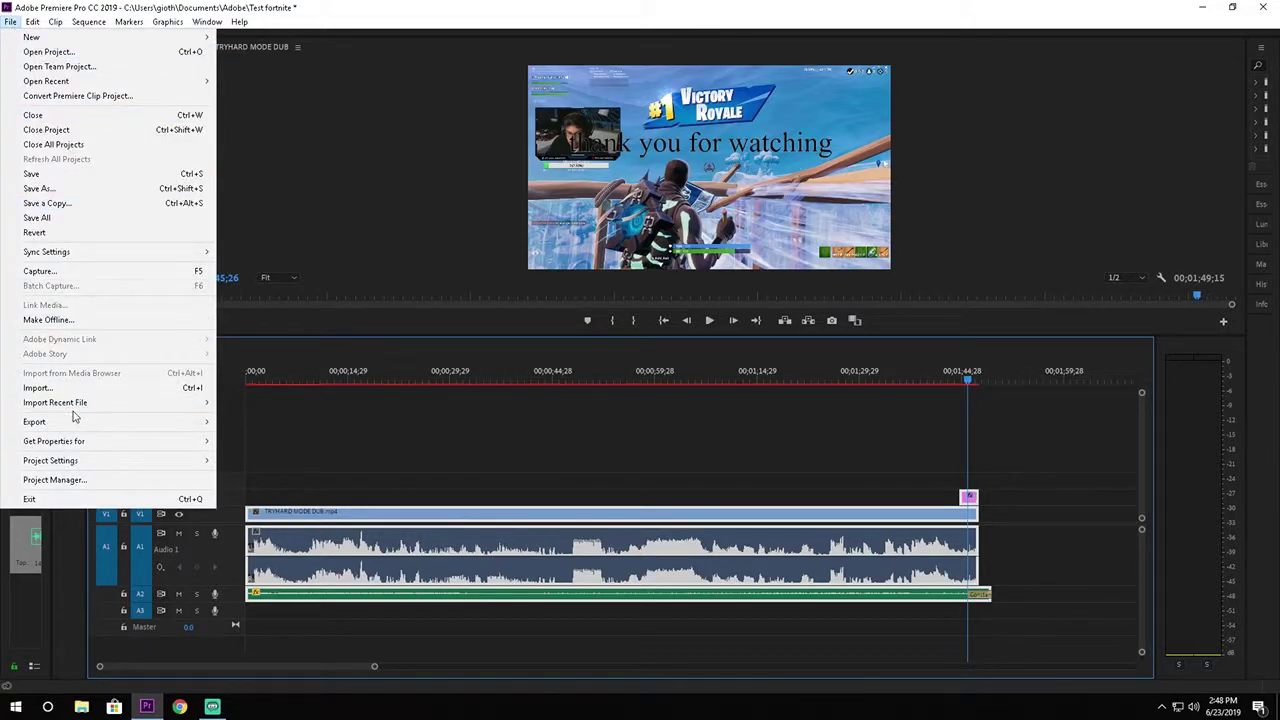
pyautogui.moveTo(73, 430)
pyautogui.click(254, 427)
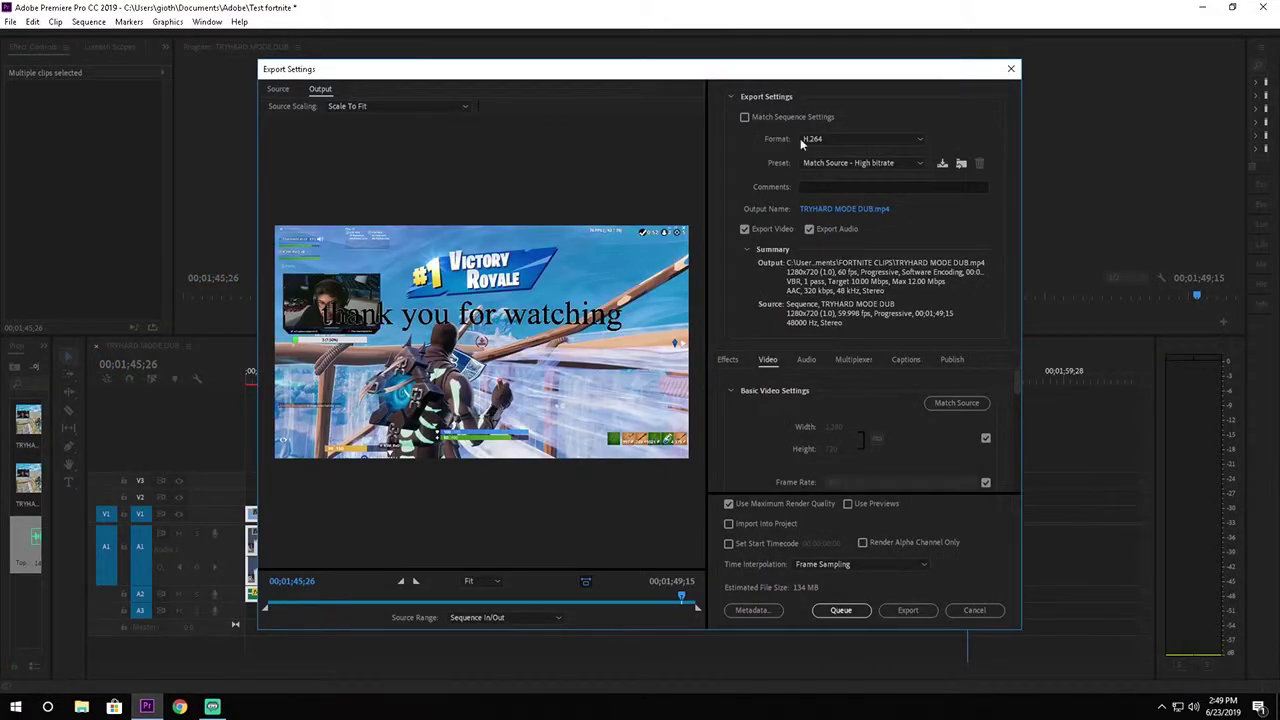
# Step: Keep H.264 as the export format and choose the Match Source - High bitrate preset
pyautogui.click(891, 137)
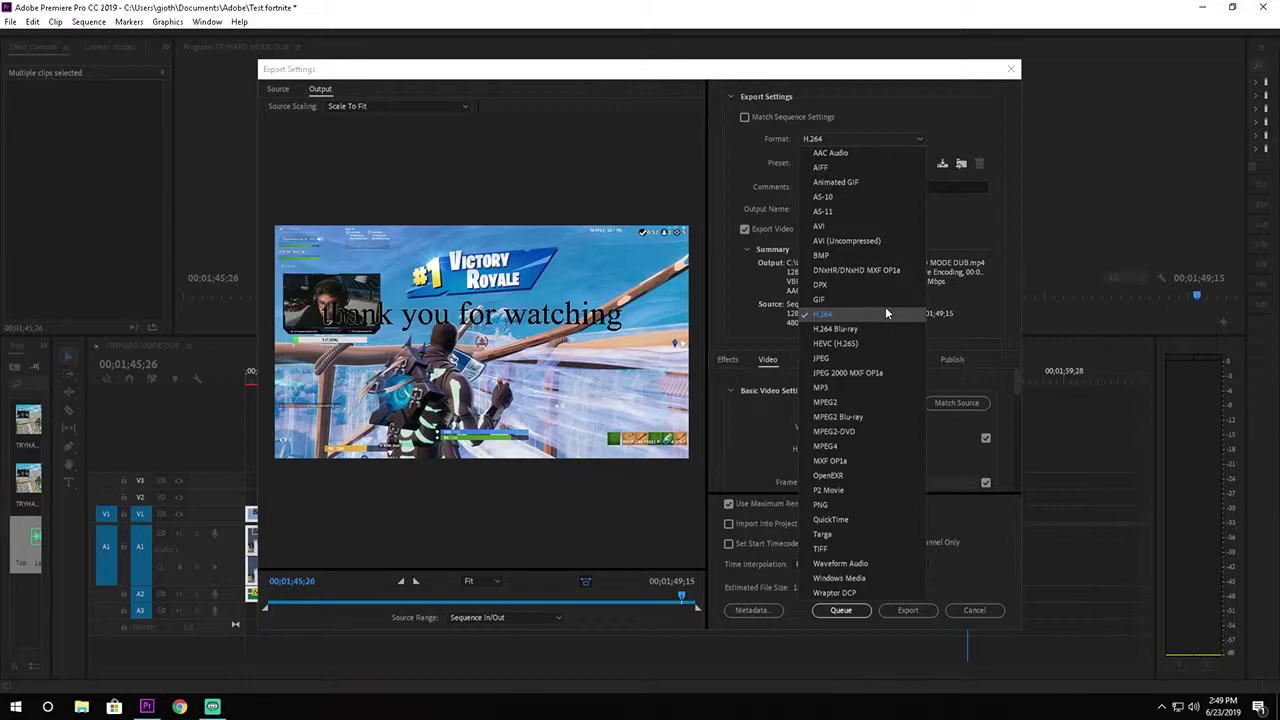
pyautogui.click(970, 126)
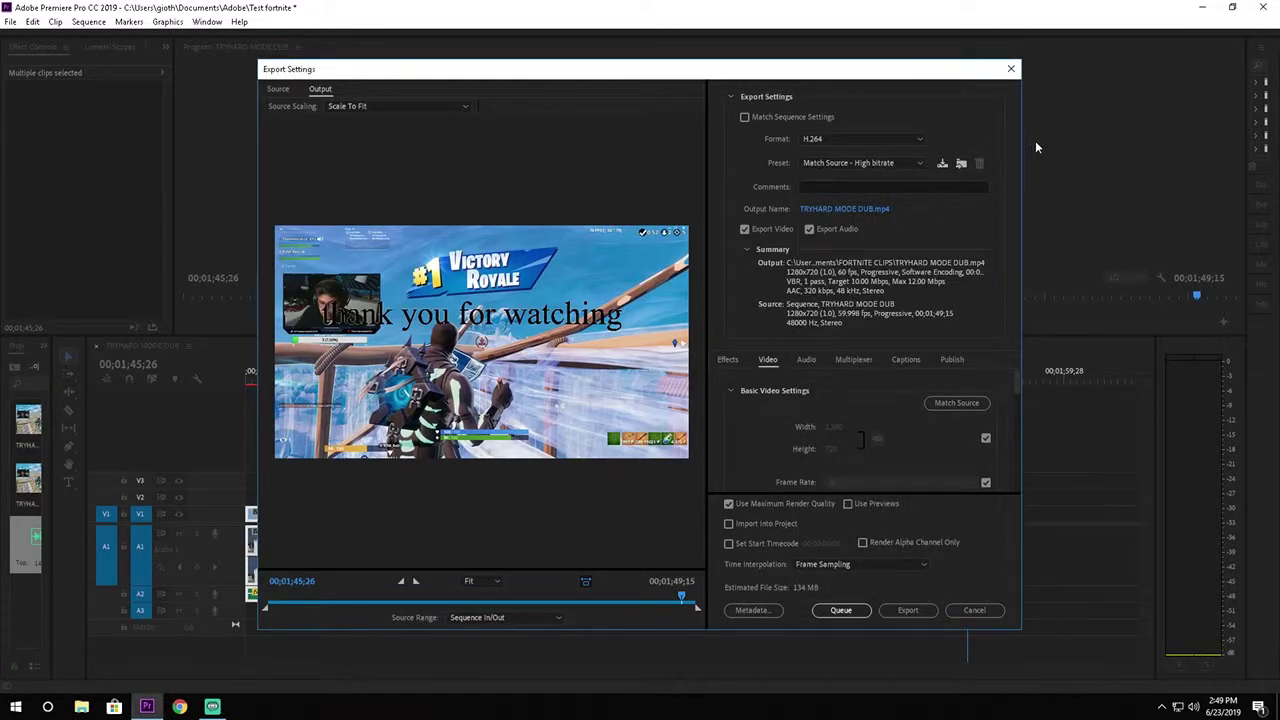
pyautogui.click(905, 163)
pyautogui.scroll(1, 882, 285)
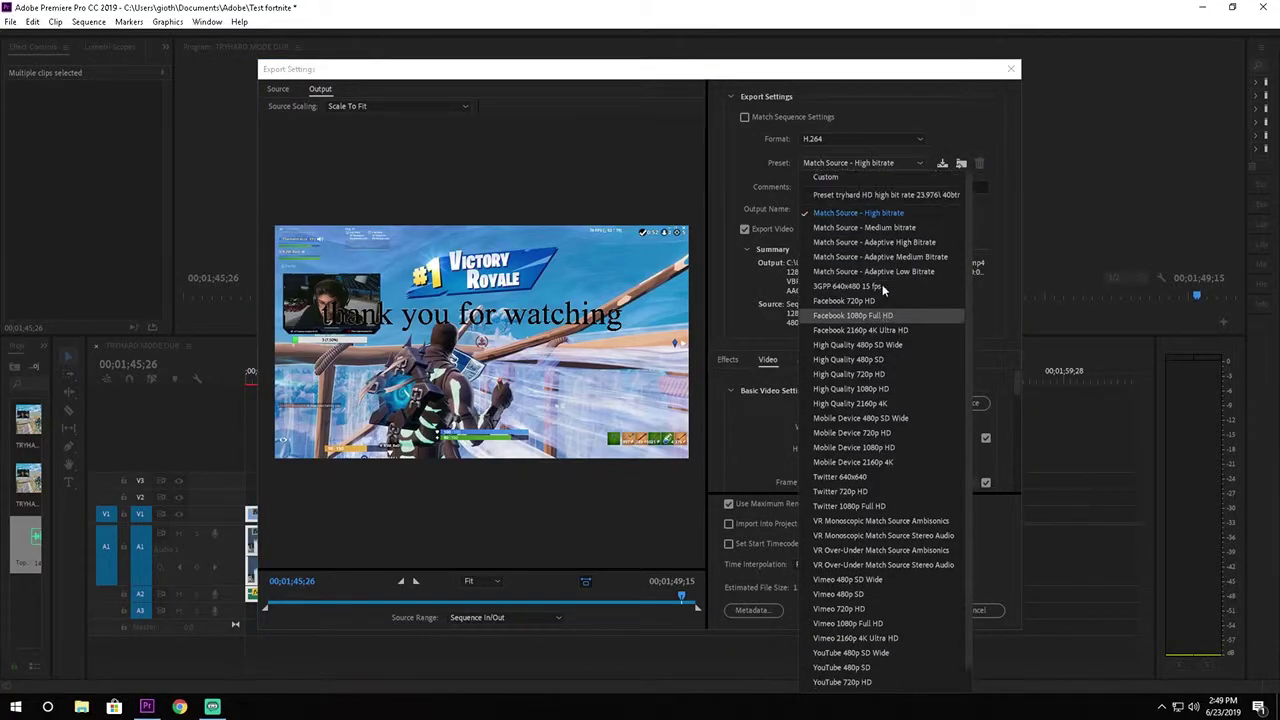
pyautogui.click(907, 217)
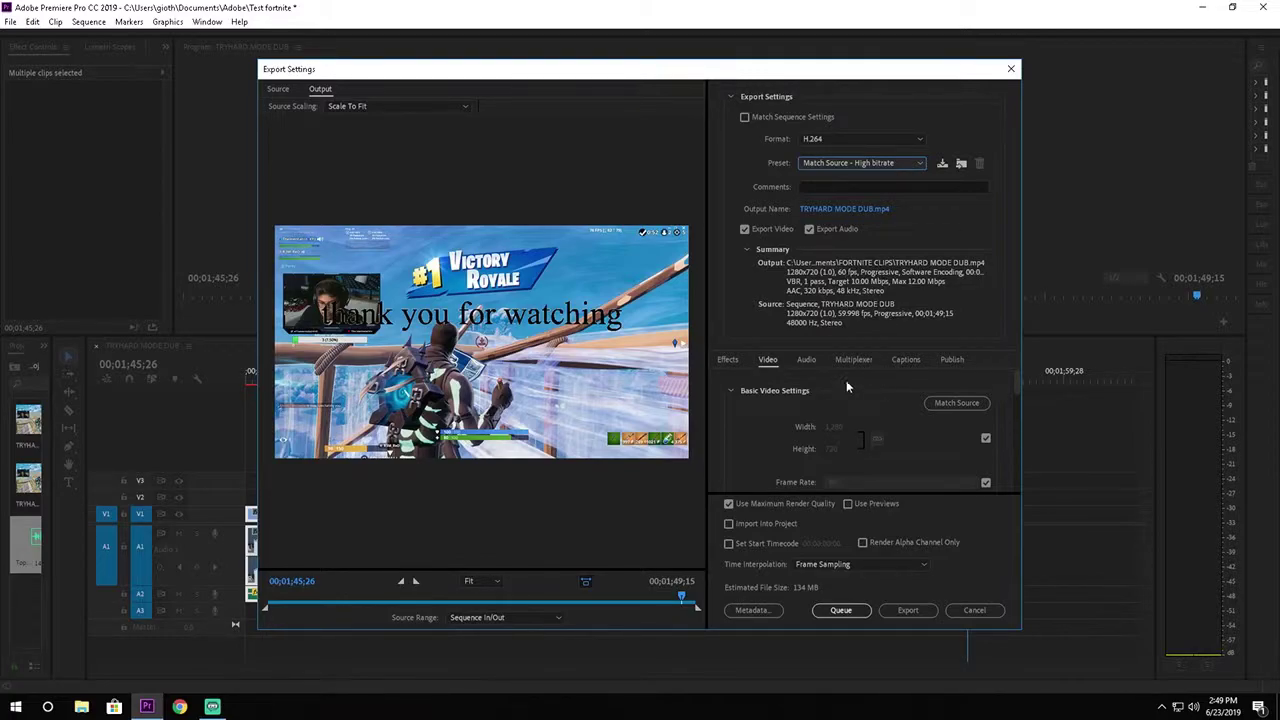
# Step: Review the basic video settings, time interpolation and frame rate options of the export, leaving the frame rate matched to the source
pyautogui.click(730, 391)
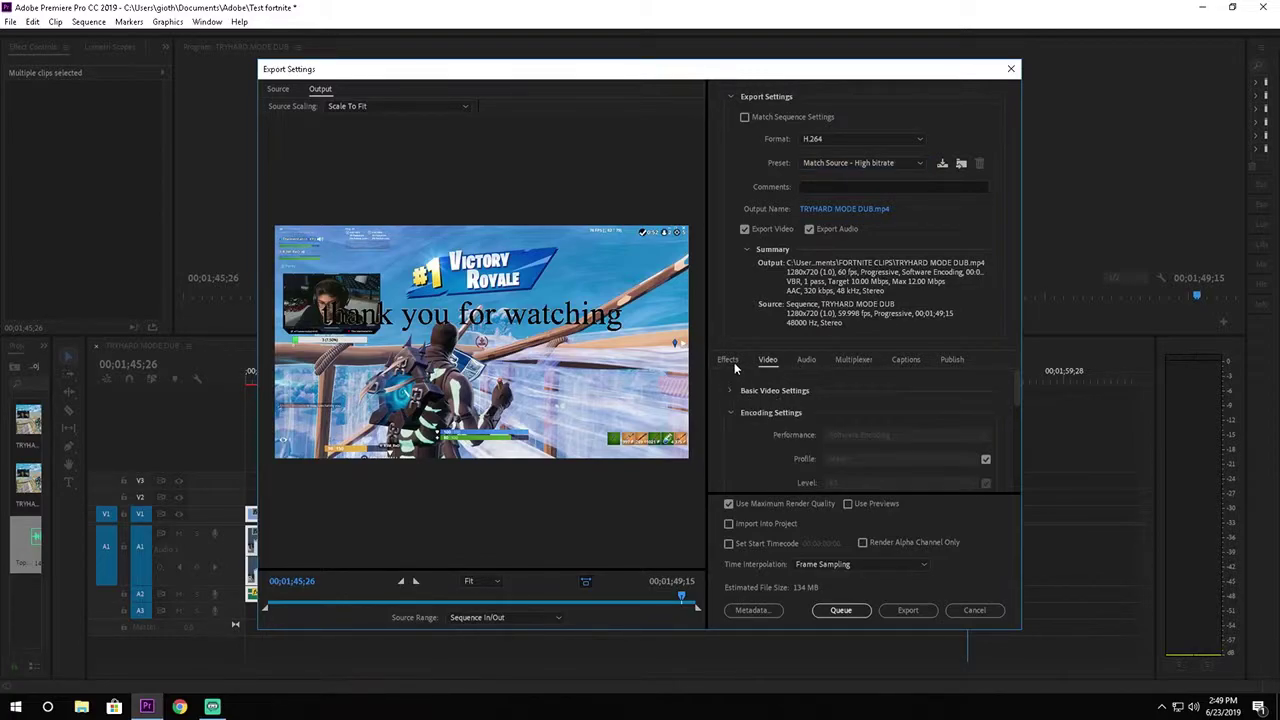
pyautogui.click(729, 390)
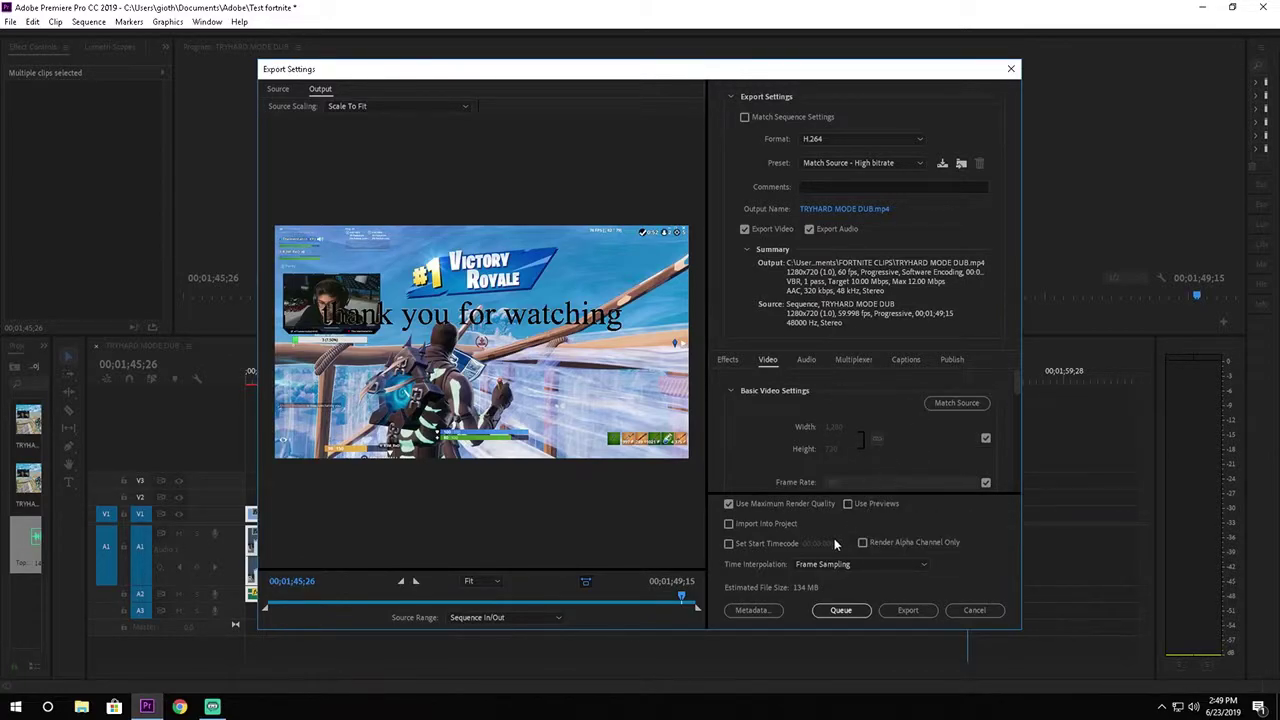
pyautogui.click(890, 564)
pyautogui.click(890, 565)
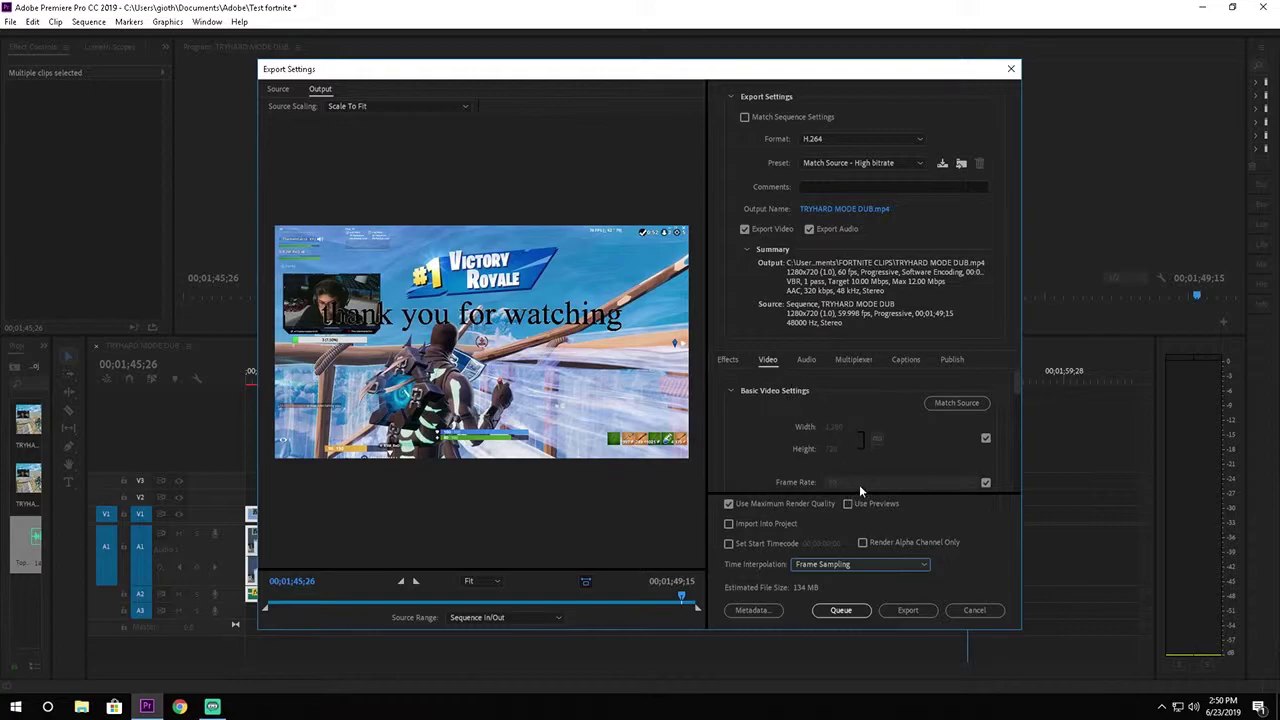
pyautogui.click(986, 483)
pyautogui.click(971, 483)
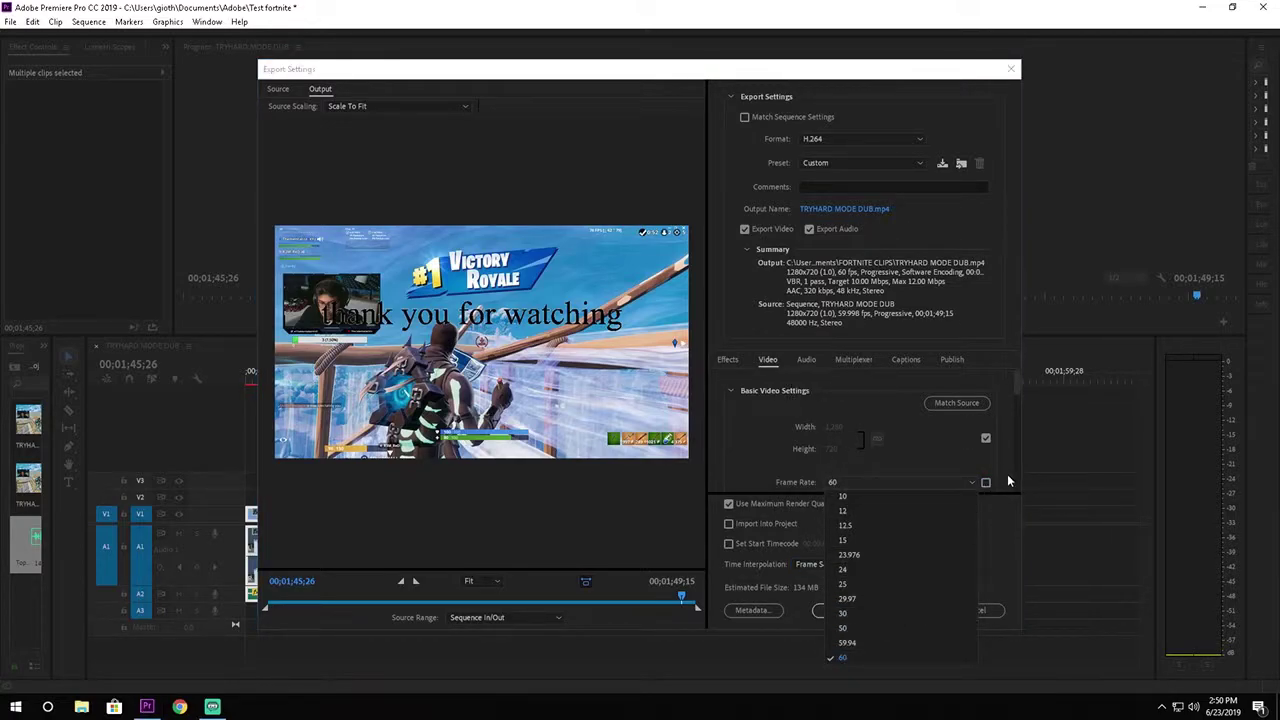
pyautogui.click(986, 483)
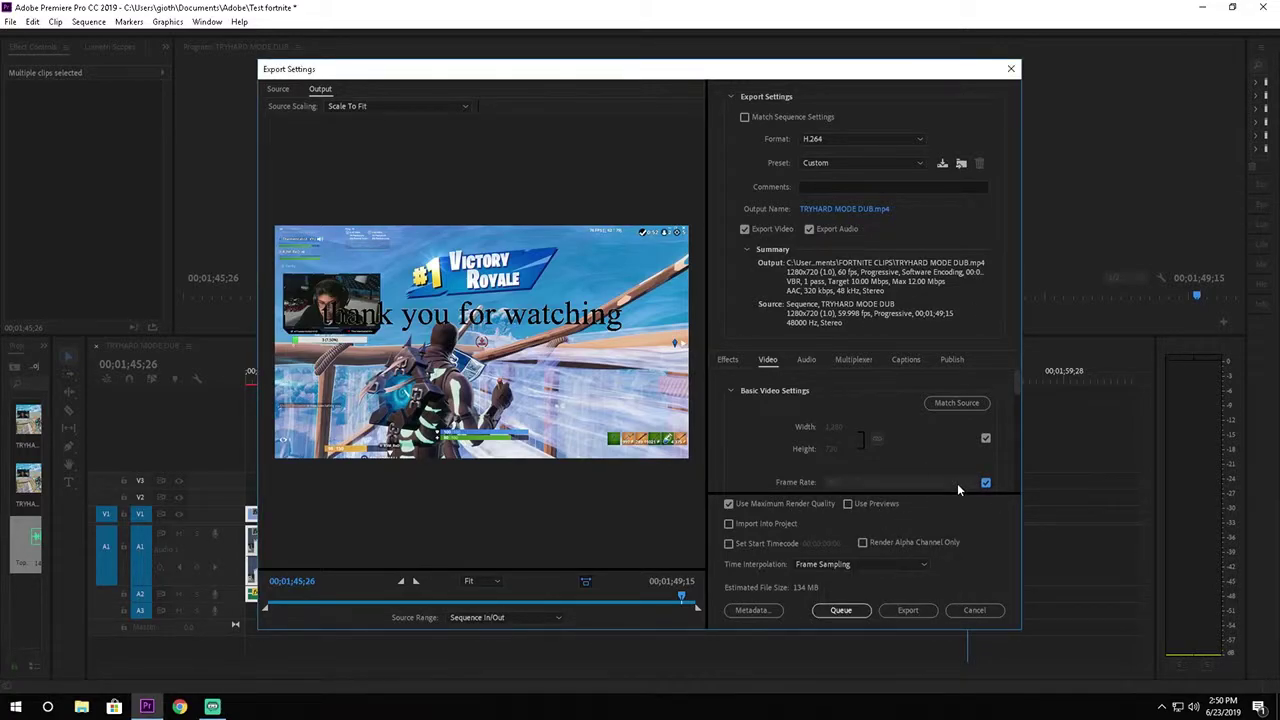
pyautogui.click(985, 483)
pyautogui.click(963, 478)
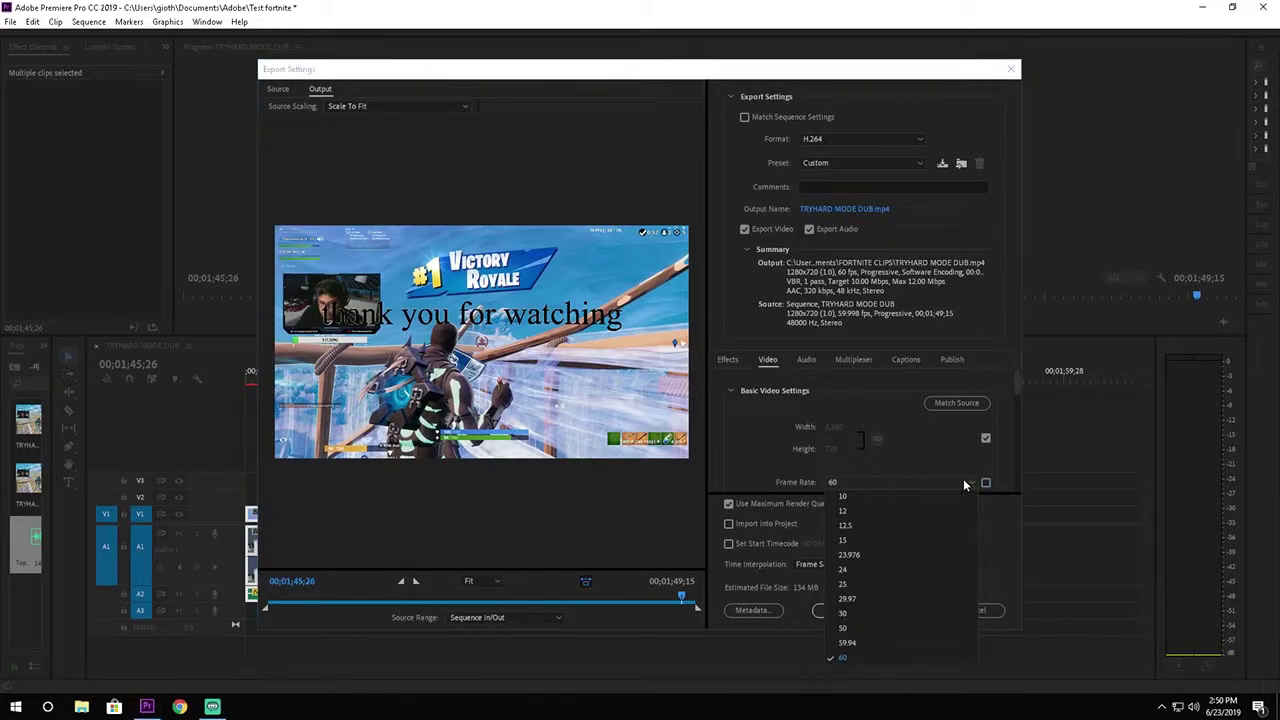
pyautogui.click(986, 483)
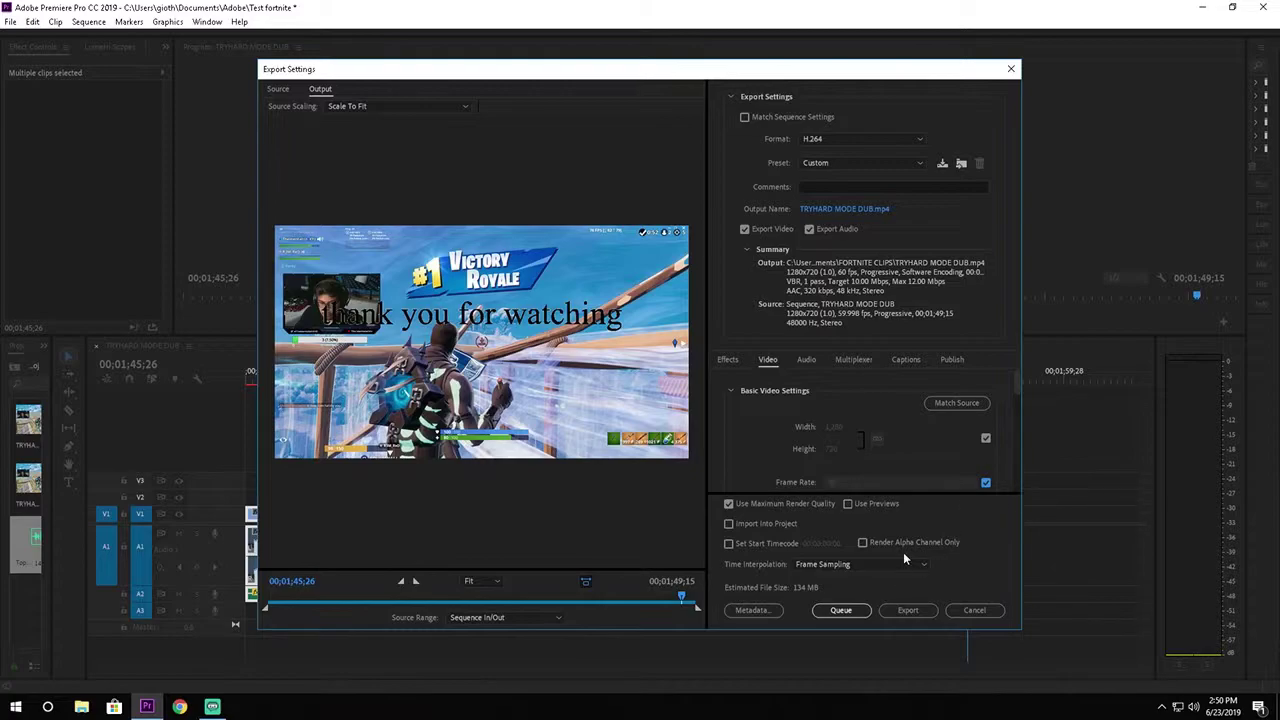
# Step: Export the sequence as TRYHARD MODE DUB.mp4 and shift the encoding progress window slightly aside
pyautogui.click(905, 609)
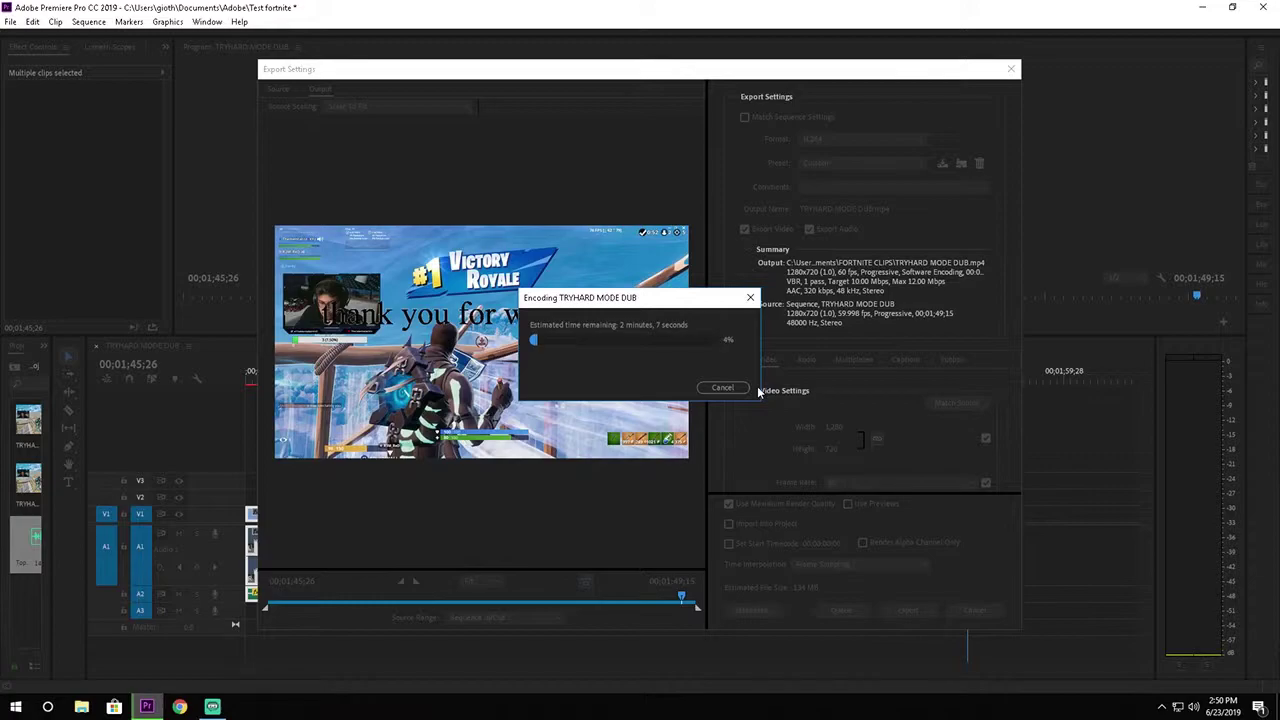
pyautogui.moveTo(718, 297); pyautogui.dragTo(665, 300)
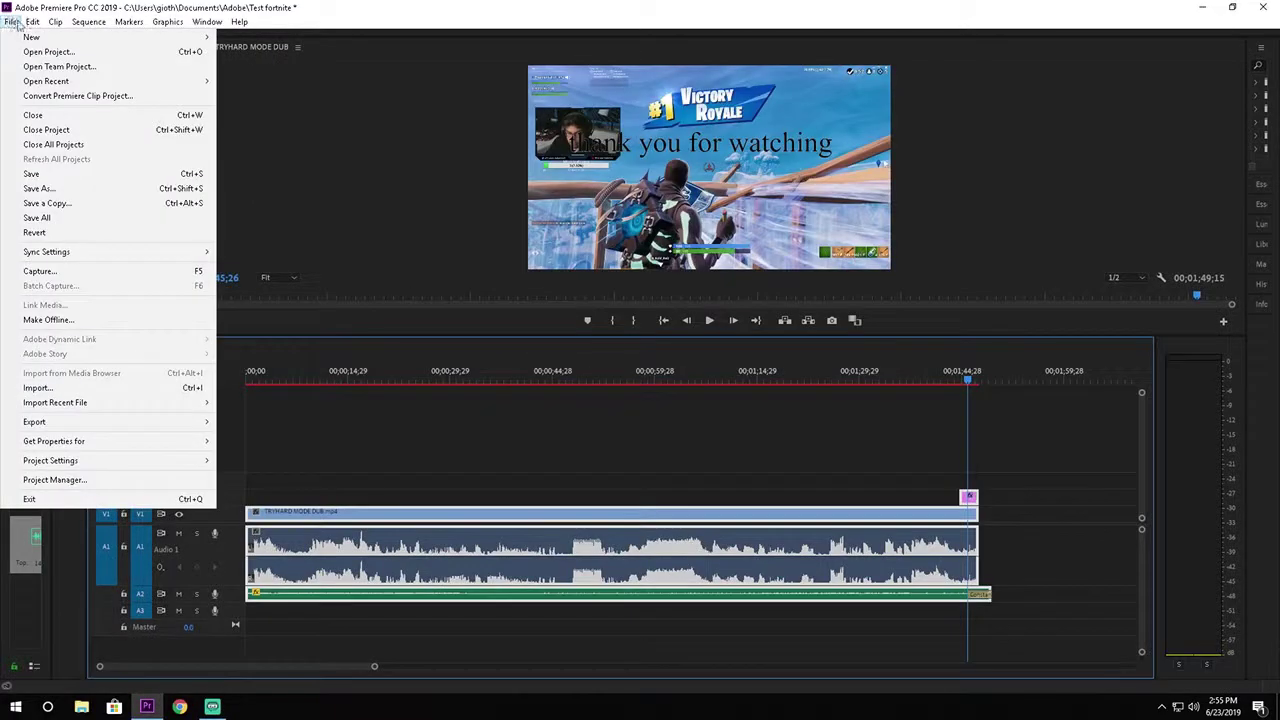
pyautogui.click(9, 21)
pyautogui.click(9, 21)
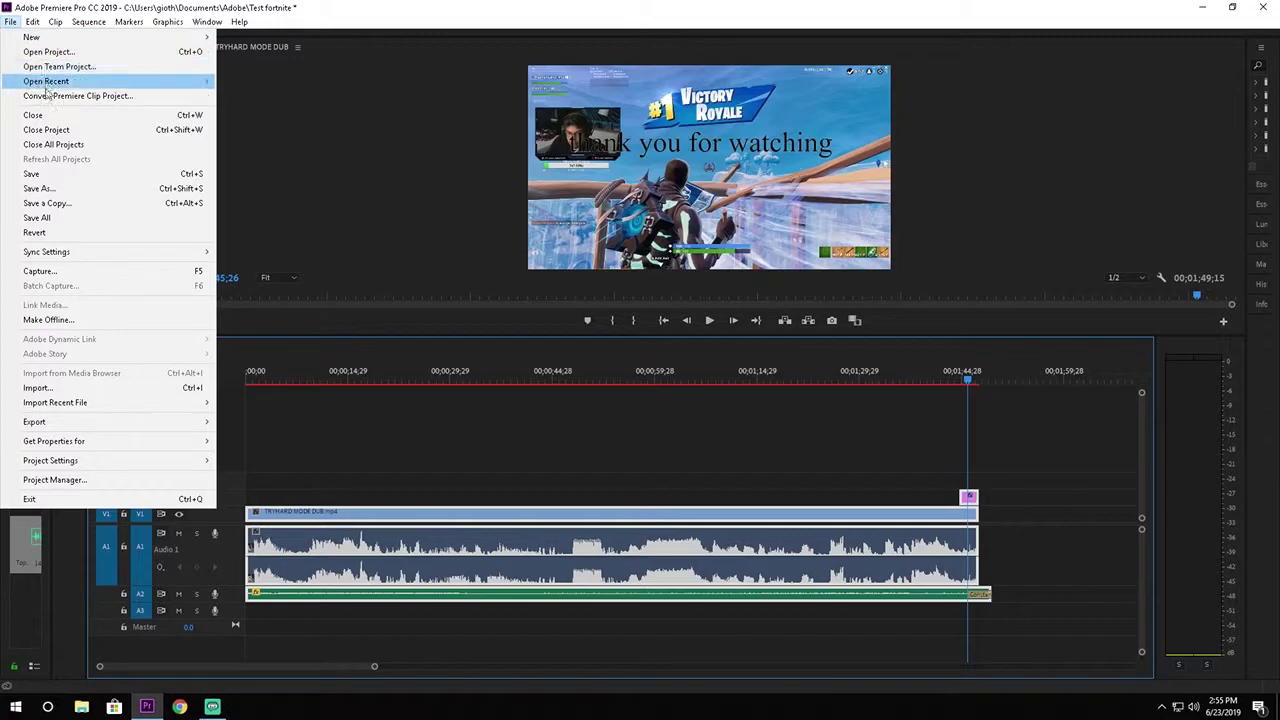
pyautogui.click(312, 160)
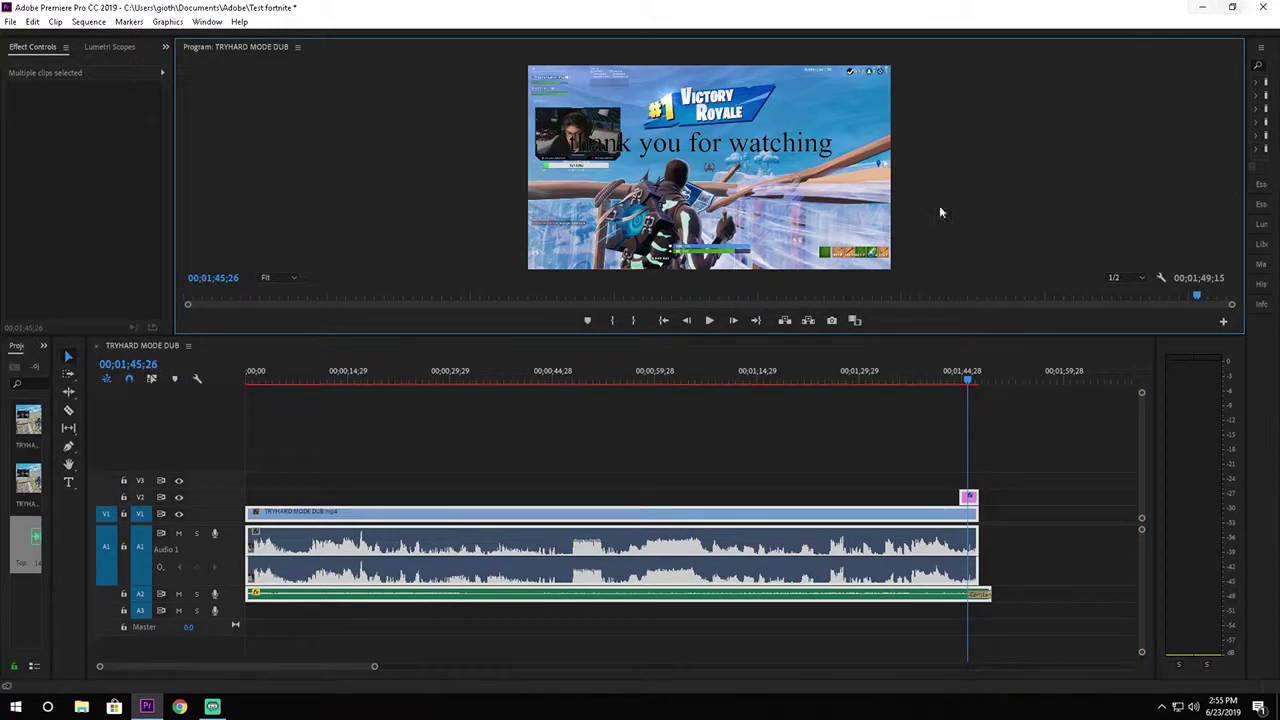
# Step: In File Explorer, find TRYHARD MODE DUB in the FORTNITE CLIPS folder under Documents and open it for playback
pyautogui.click(81, 707)
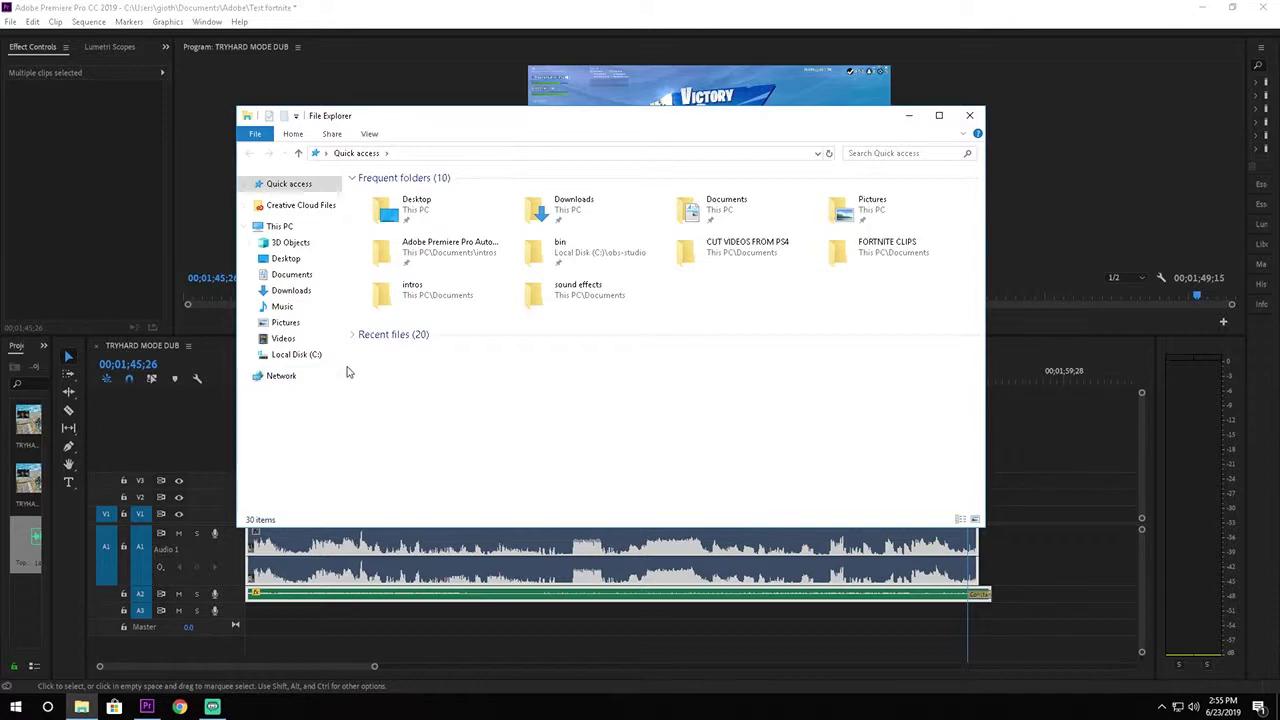
pyautogui.click(303, 278)
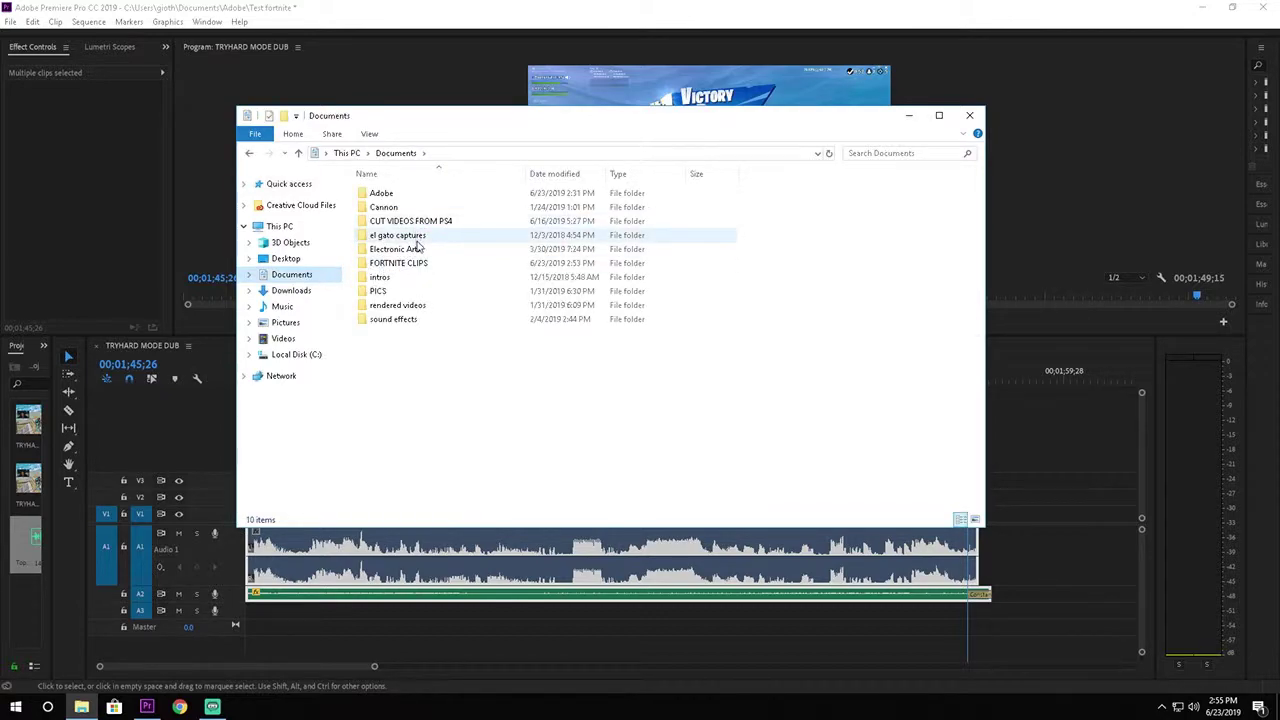
pyautogui.doubleClick(420, 264)
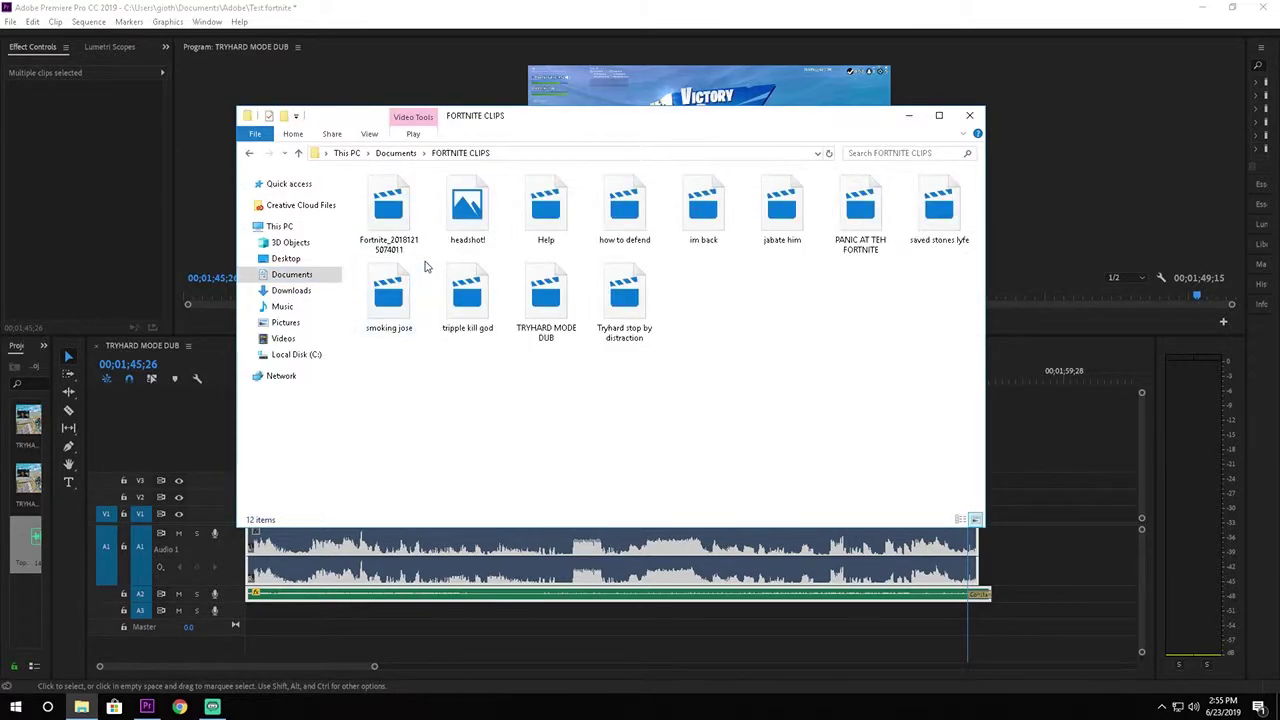
pyautogui.rightClick(540, 298)
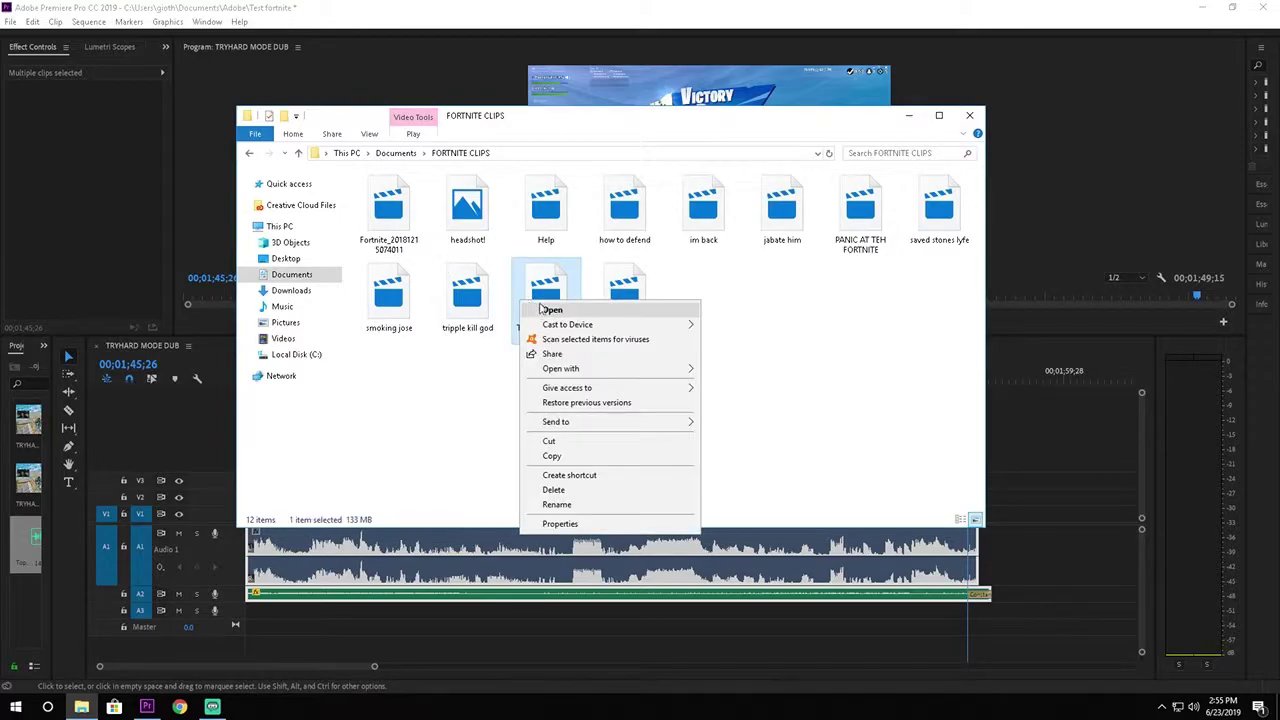
pyautogui.click(548, 308)
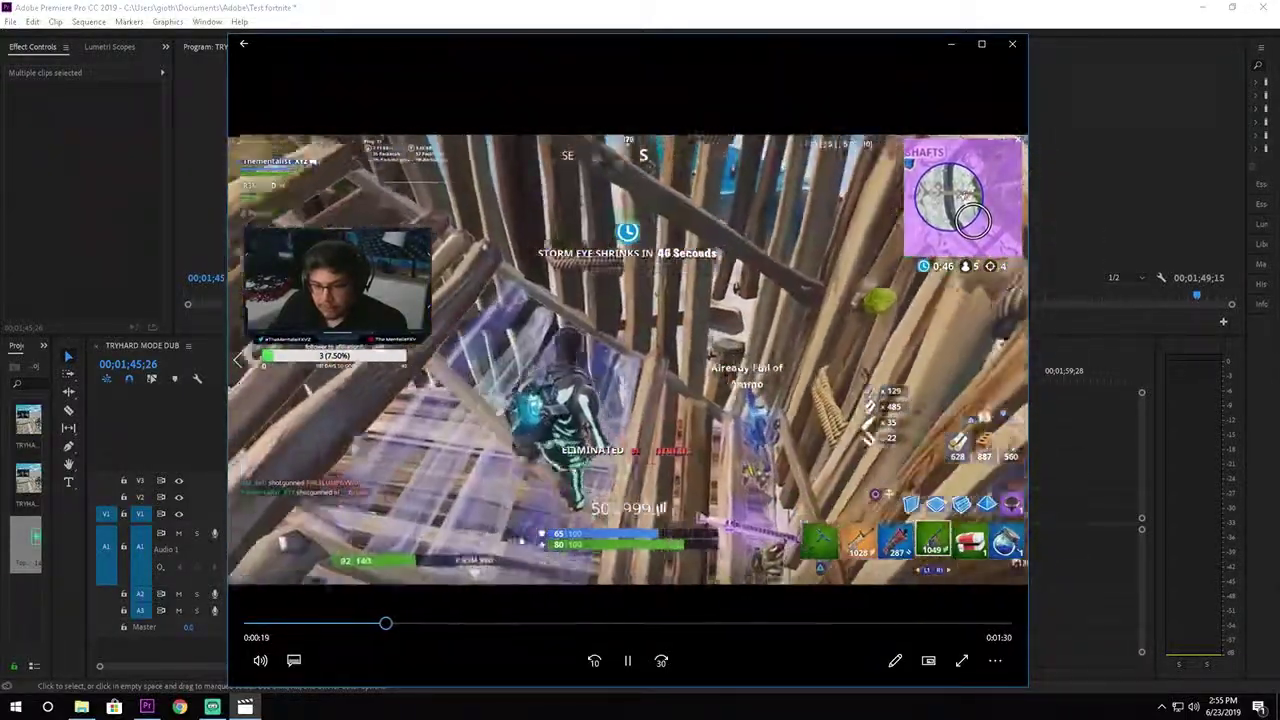
# Step: Skim through the exported video up to the ending, pause it and close the player
pyautogui.click(531, 623)
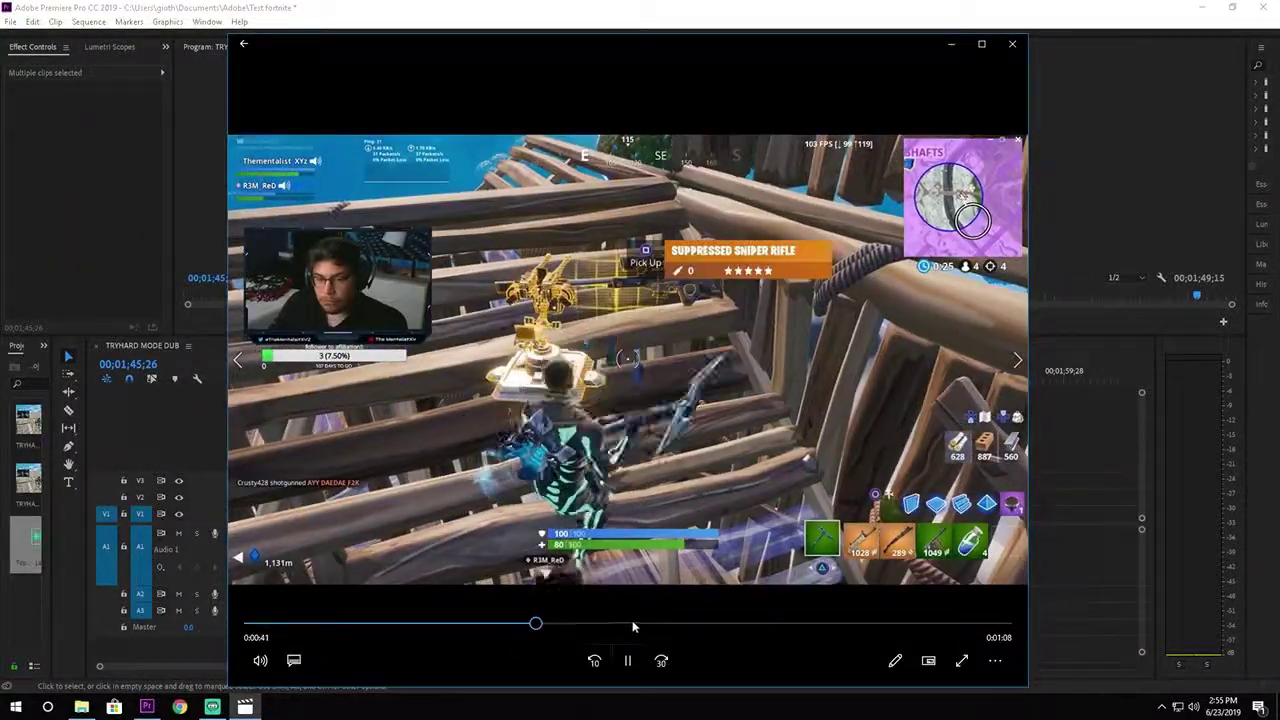
pyautogui.click(634, 623)
pyautogui.click(753, 623)
pyautogui.click(850, 623)
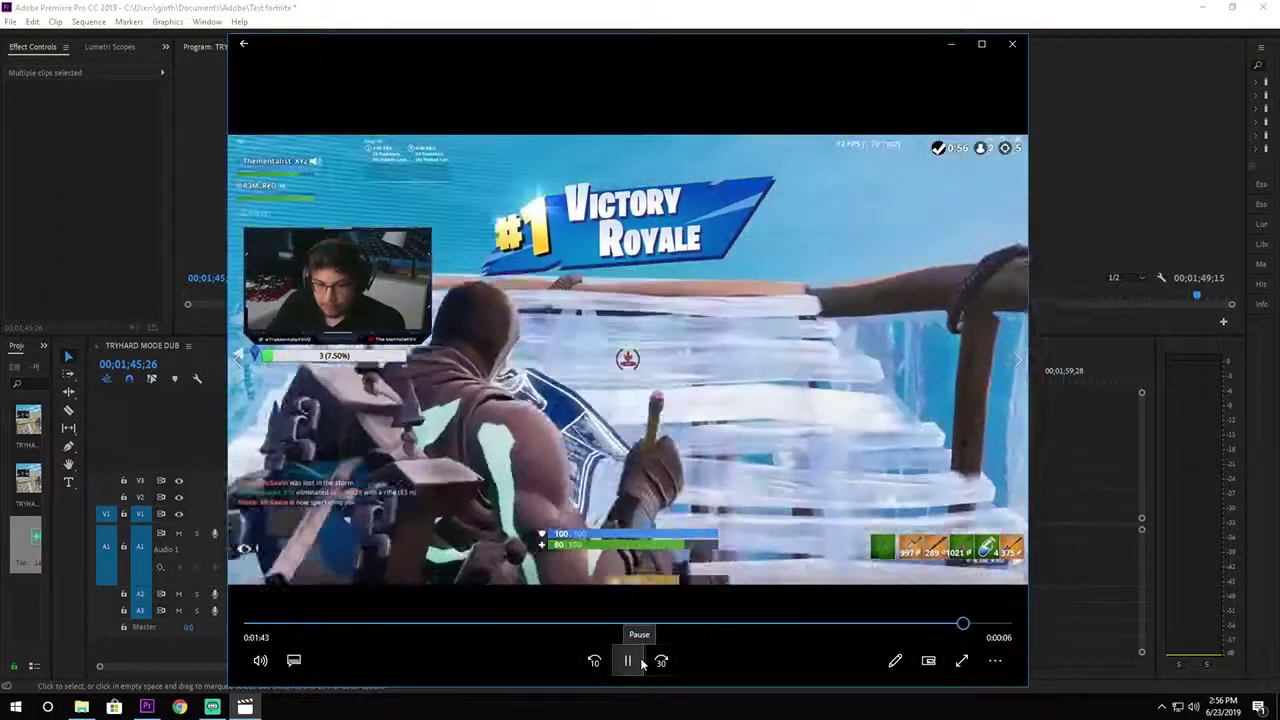
pyautogui.click(627, 660)
pyautogui.click(1012, 44)
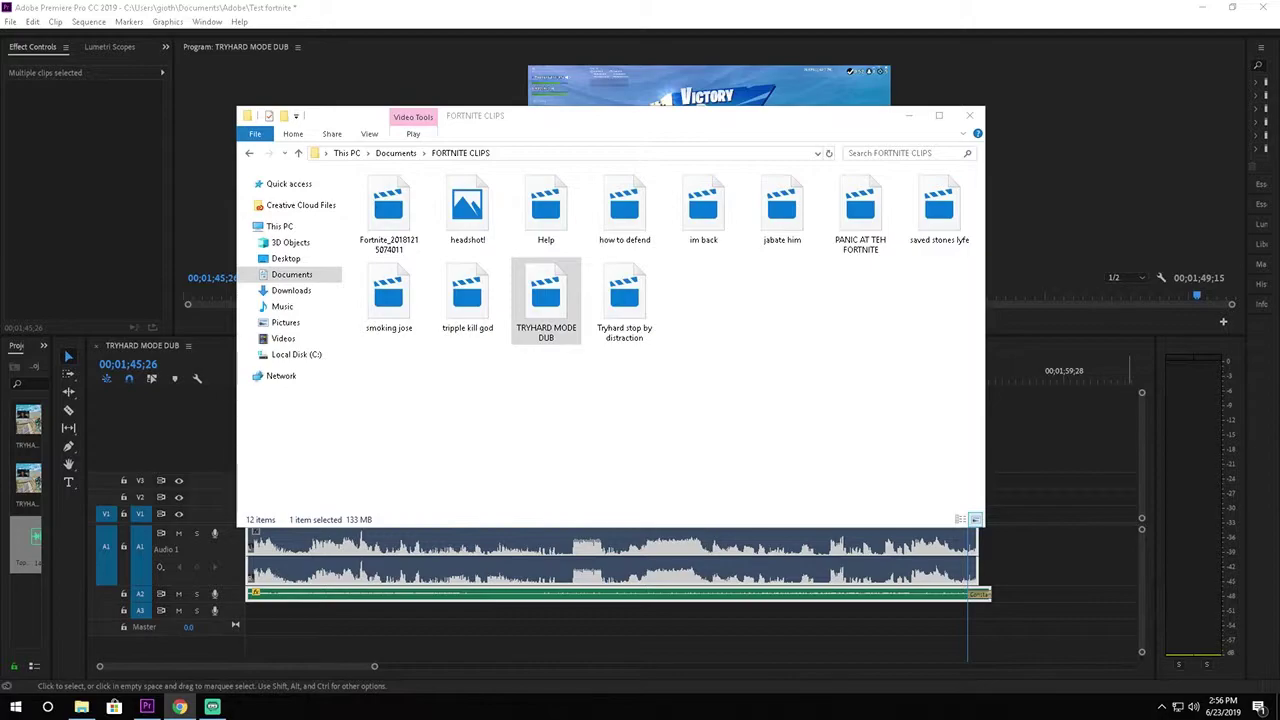
pyautogui.moveTo(1276, 88); pyautogui.dragTo(504, 30)
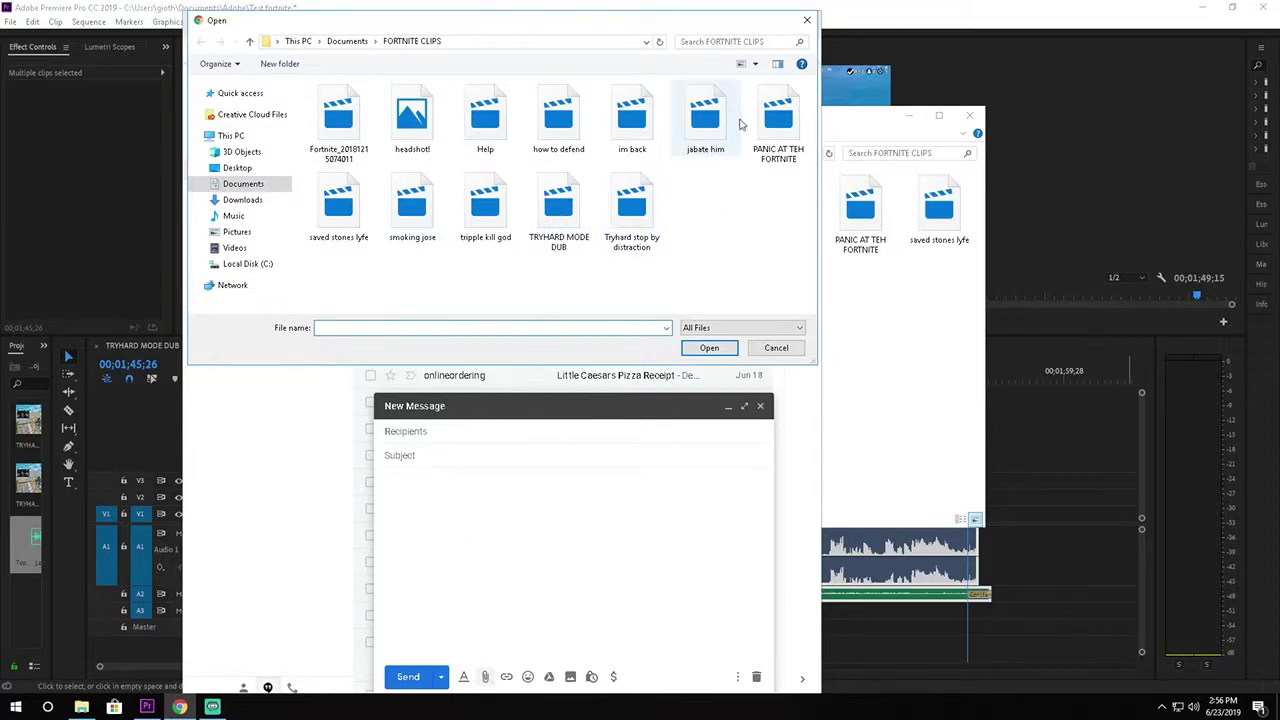
pyautogui.click(807, 20)
pyautogui.moveTo(700, 25); pyautogui.dragTo(726, 25)
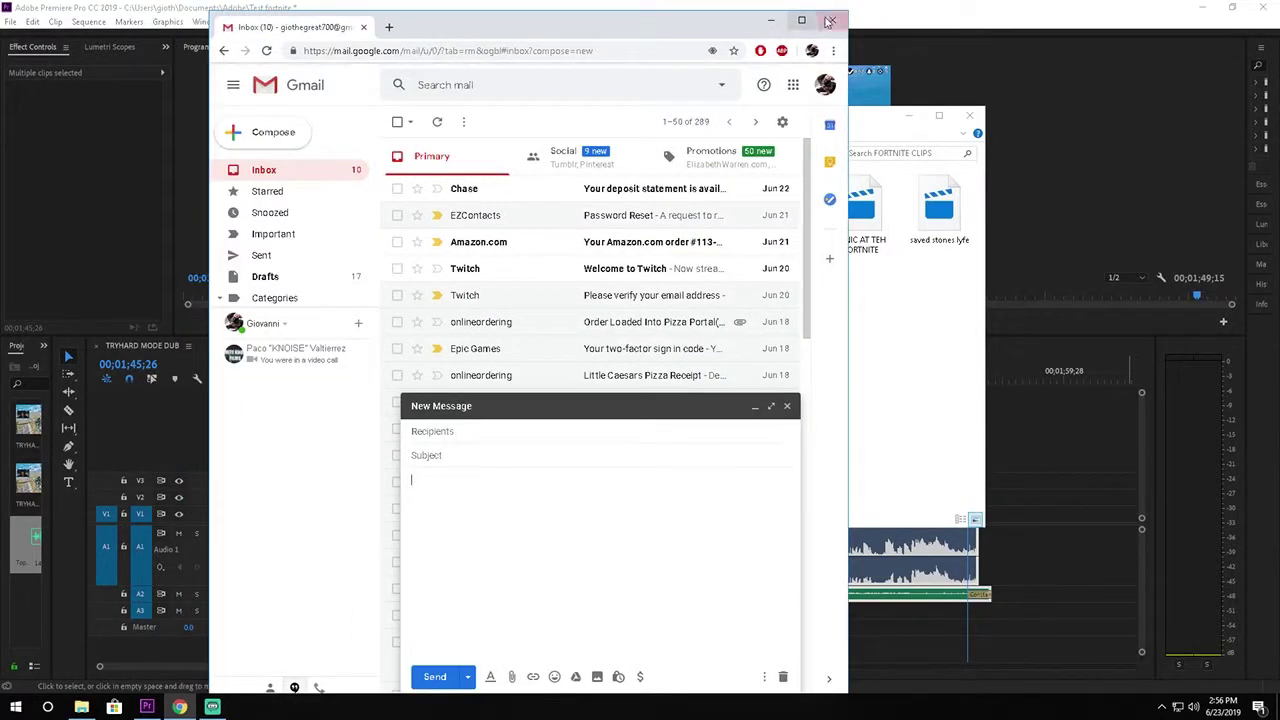
pyautogui.click(831, 20)
# Step: Bring up Chrome full screen, close the FORTNITE CLIPS folder window and load YouTube in a new tab
pyautogui.click(180, 707)
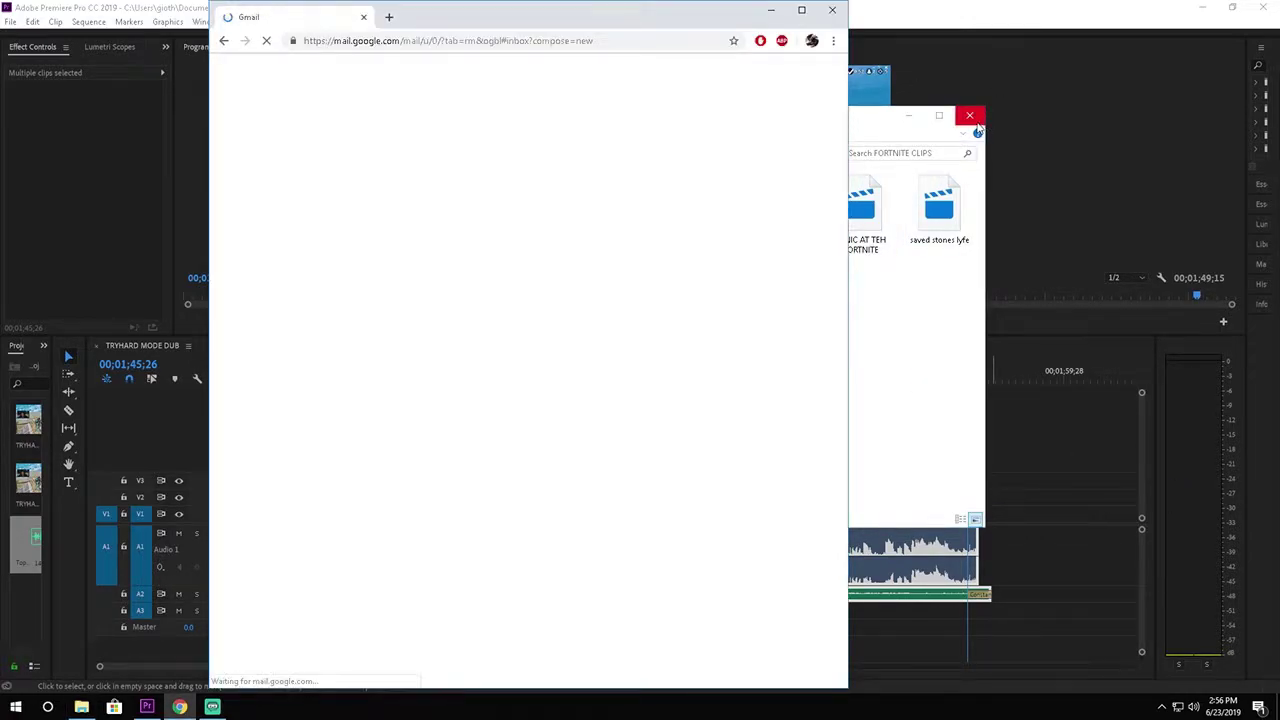
pyautogui.click(969, 117)
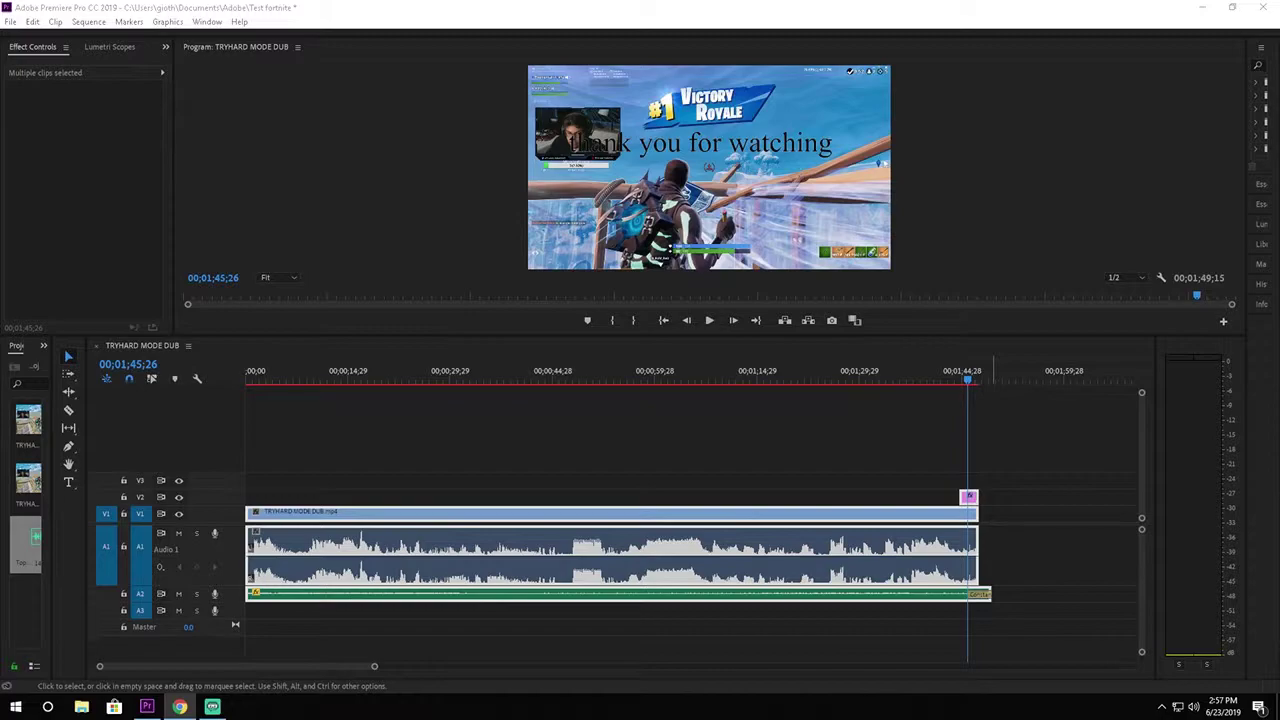
pyautogui.moveTo(1279, 12); pyautogui.dragTo(607, 1)
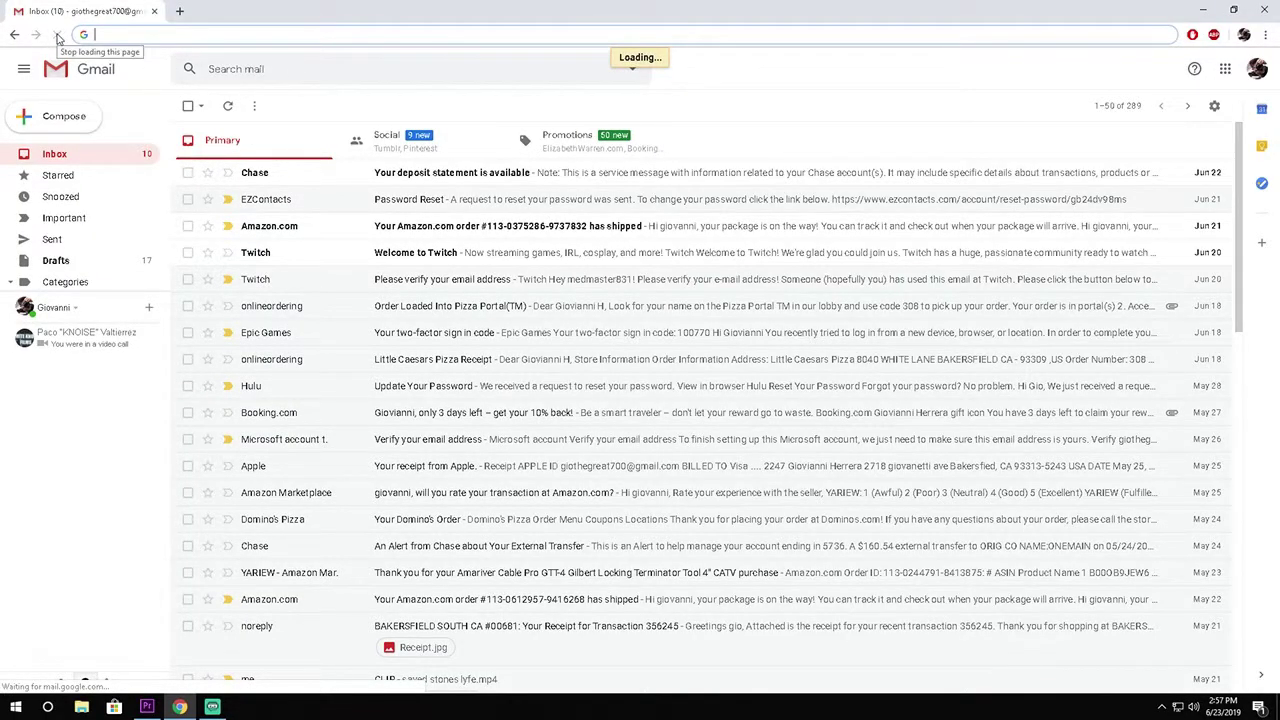
pyautogui.click(179, 11)
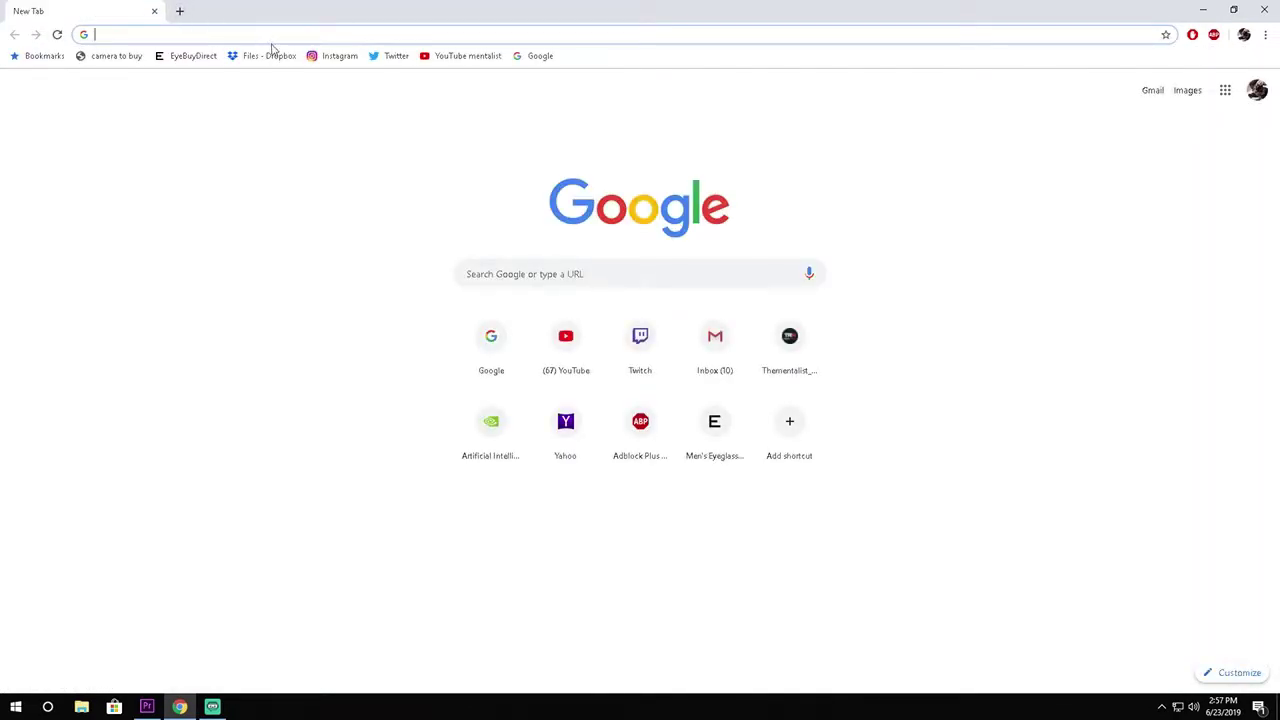
pyautogui.click(458, 57)
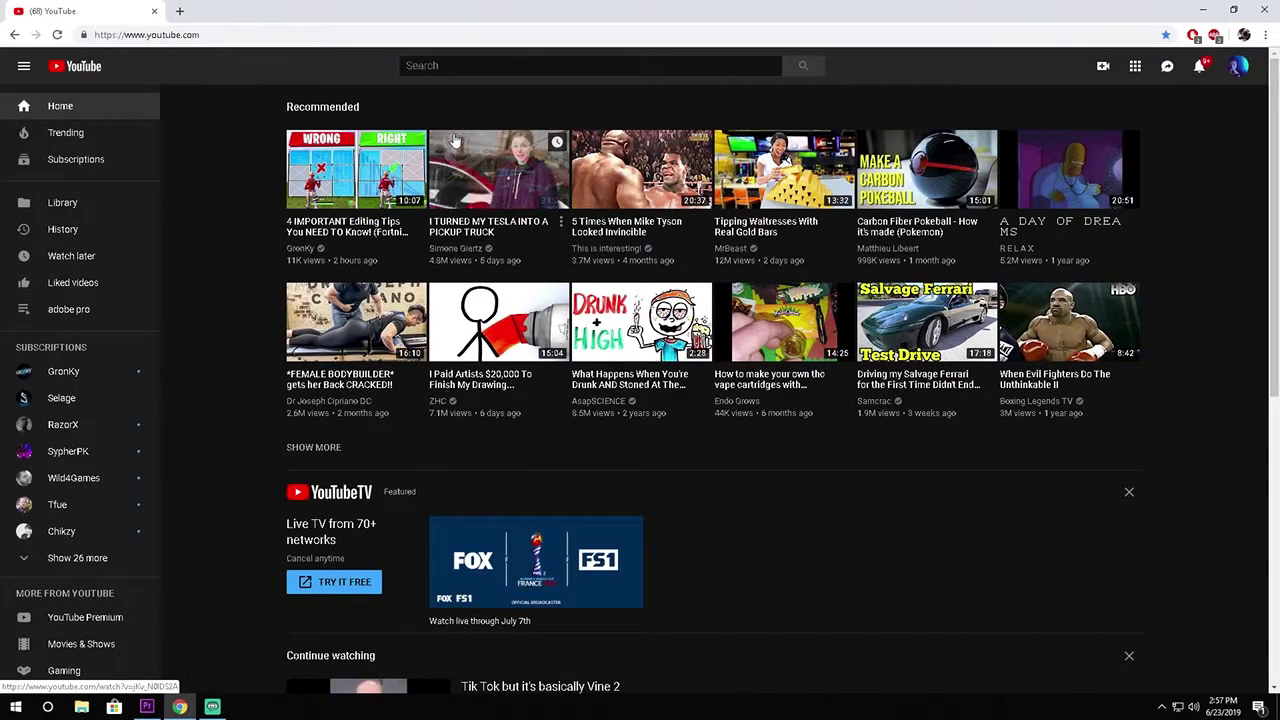
# Step: Search YouTube for "royalty free music"
pyautogui.click(560, 66)
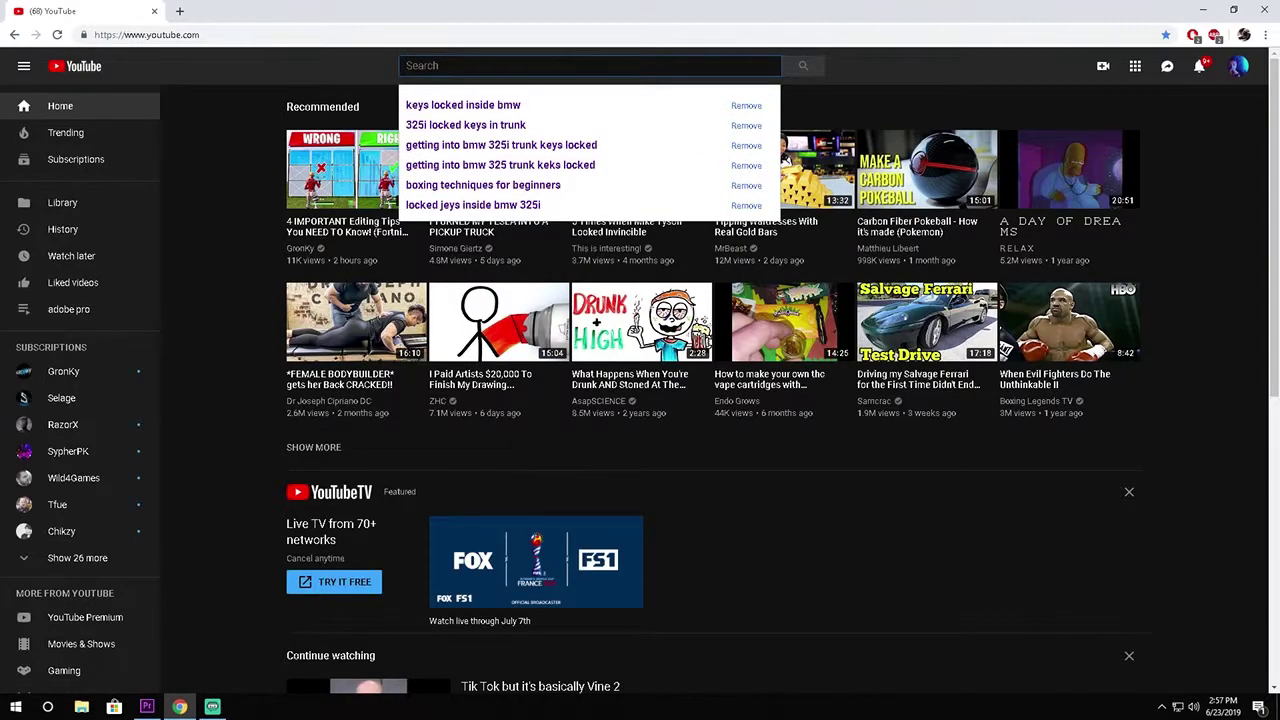
pyautogui.write('ro')
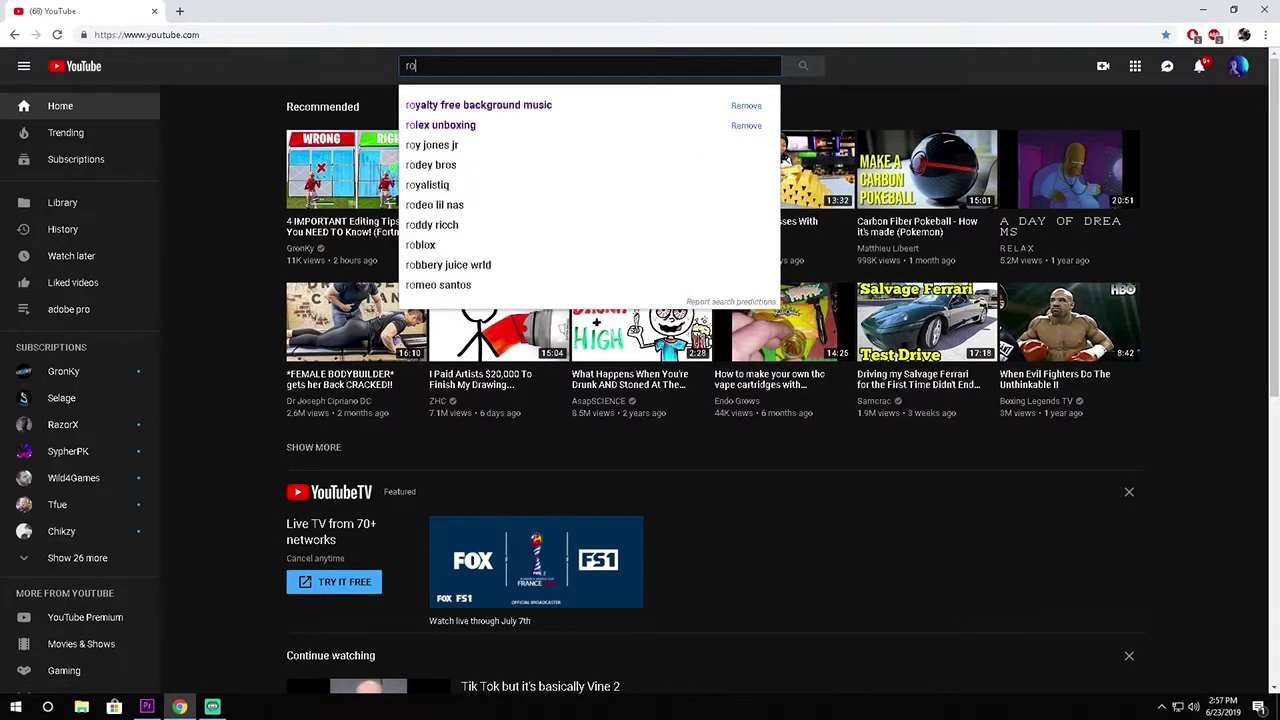
pyautogui.write('yal')
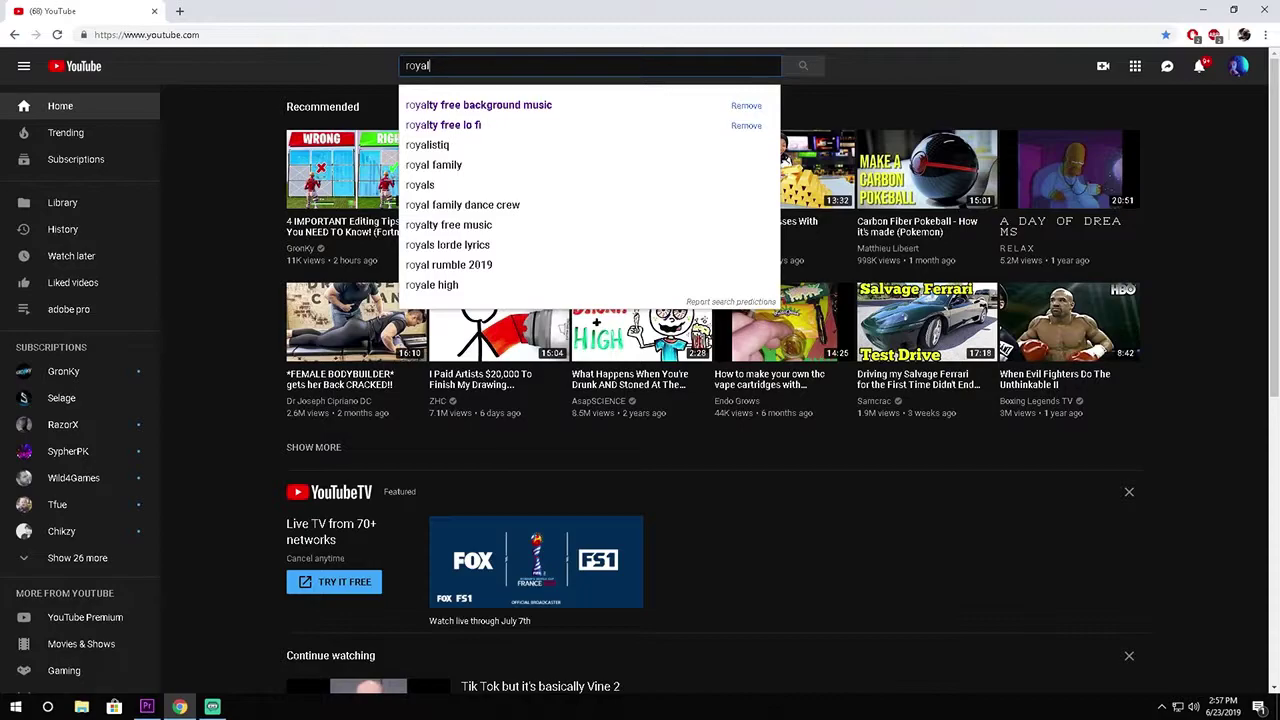
pyautogui.write('ty free m')
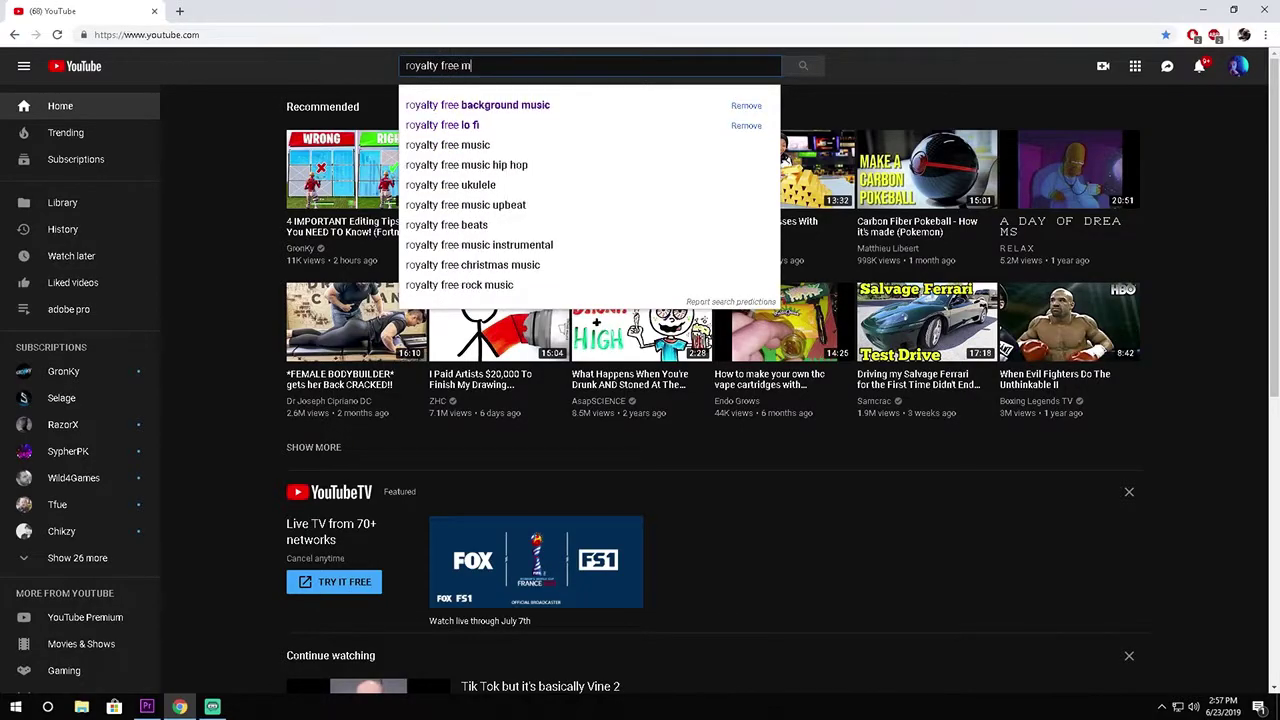
pyautogui.write('us')
pyautogui.press('Return')
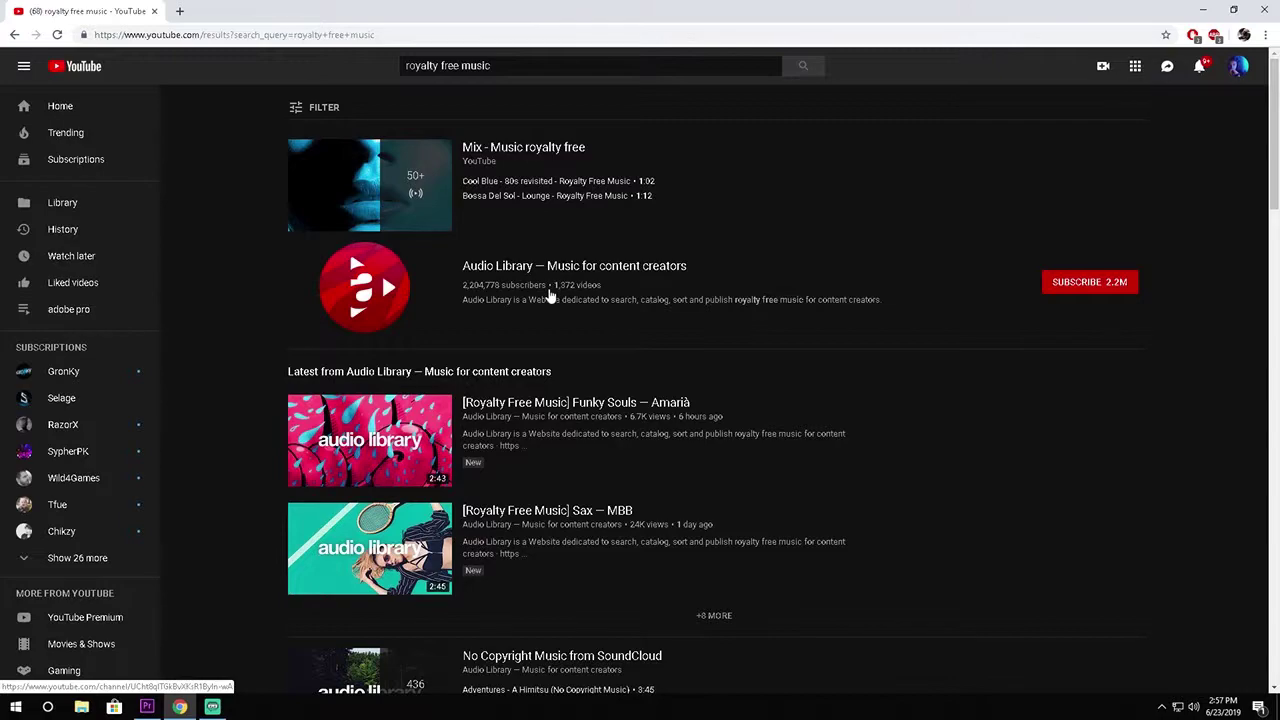
# Step: Play the "[Royalty Free Music] Funky Souls — Amarià" track from the search results and look over its page
pyautogui.scroll(-2, 549, 296)
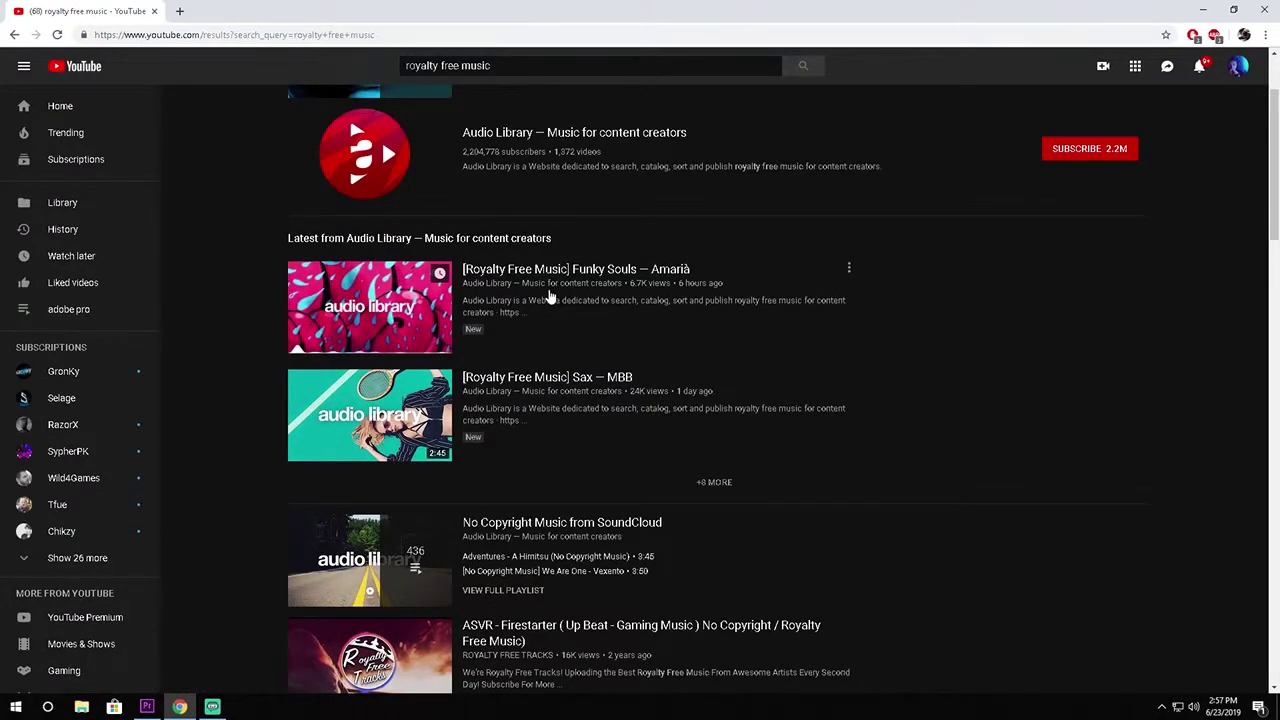
pyautogui.click(576, 270)
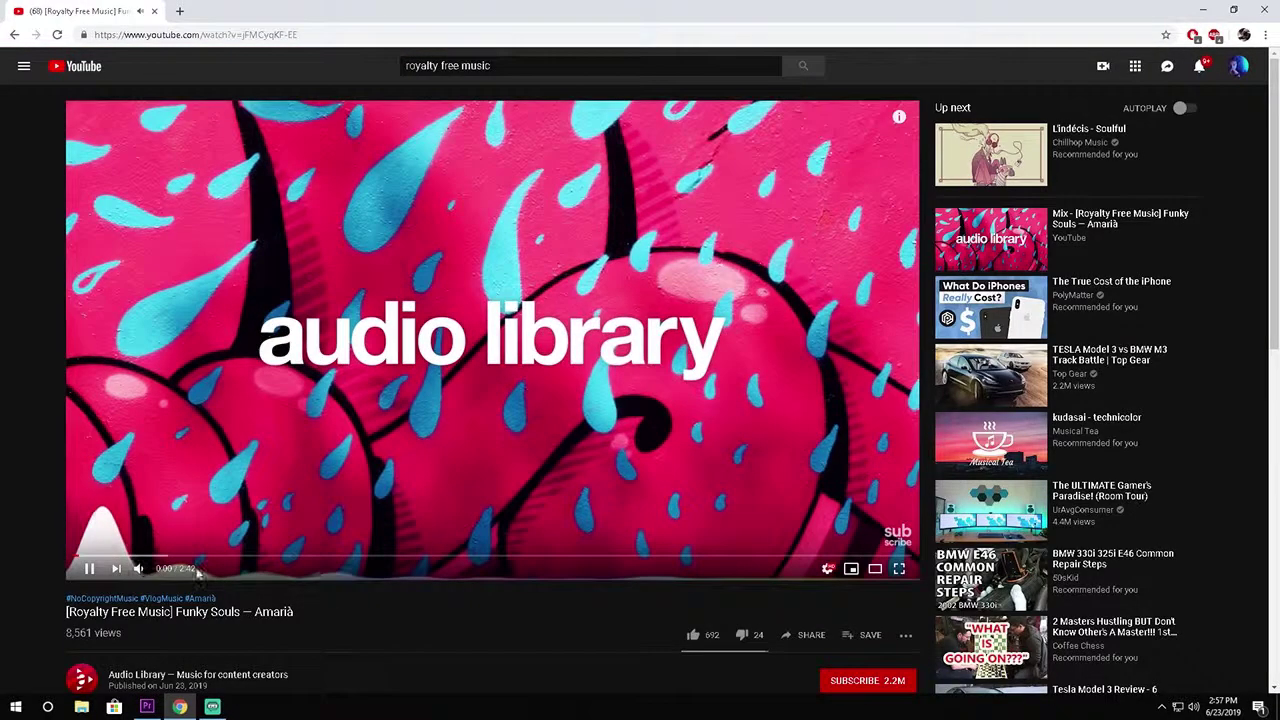
pyautogui.scroll(-3, 300, 551)
pyautogui.scroll(3, 347, 525)
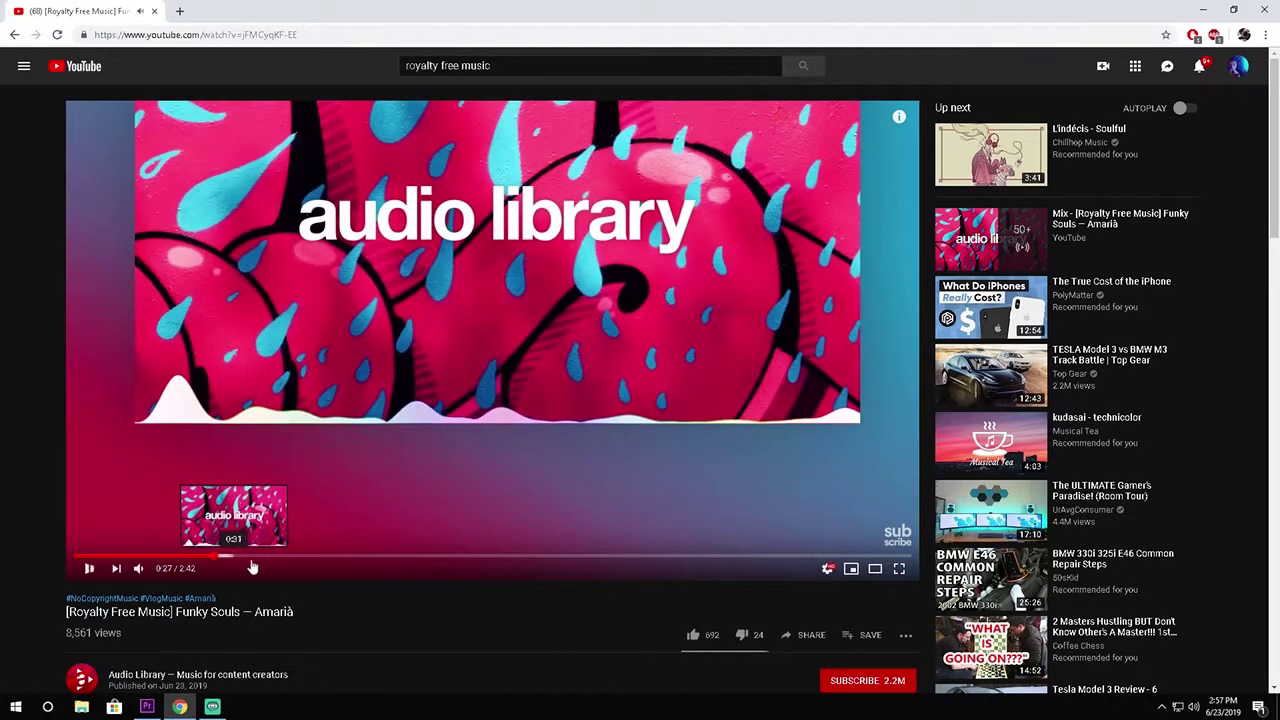
# Step: Refine the YouTube search to "royalty free music for gaming videos"
pyautogui.click(520, 66)
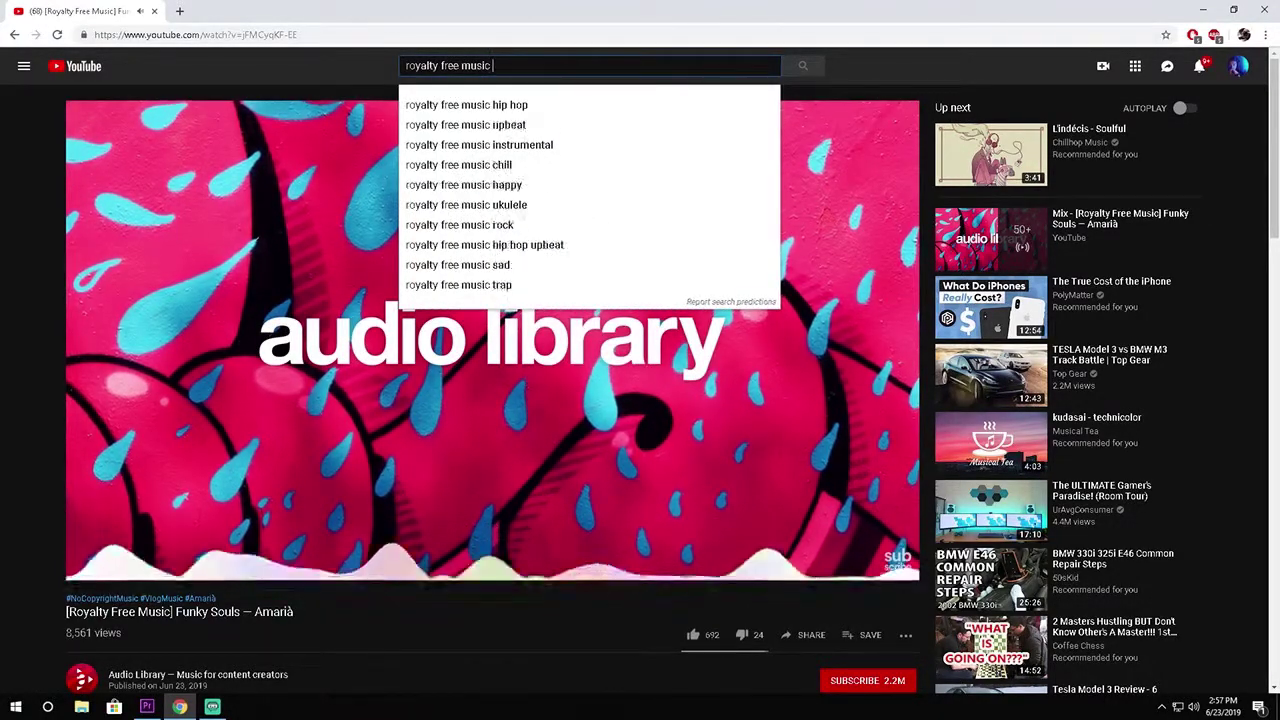
pyautogui.write('for gaming')
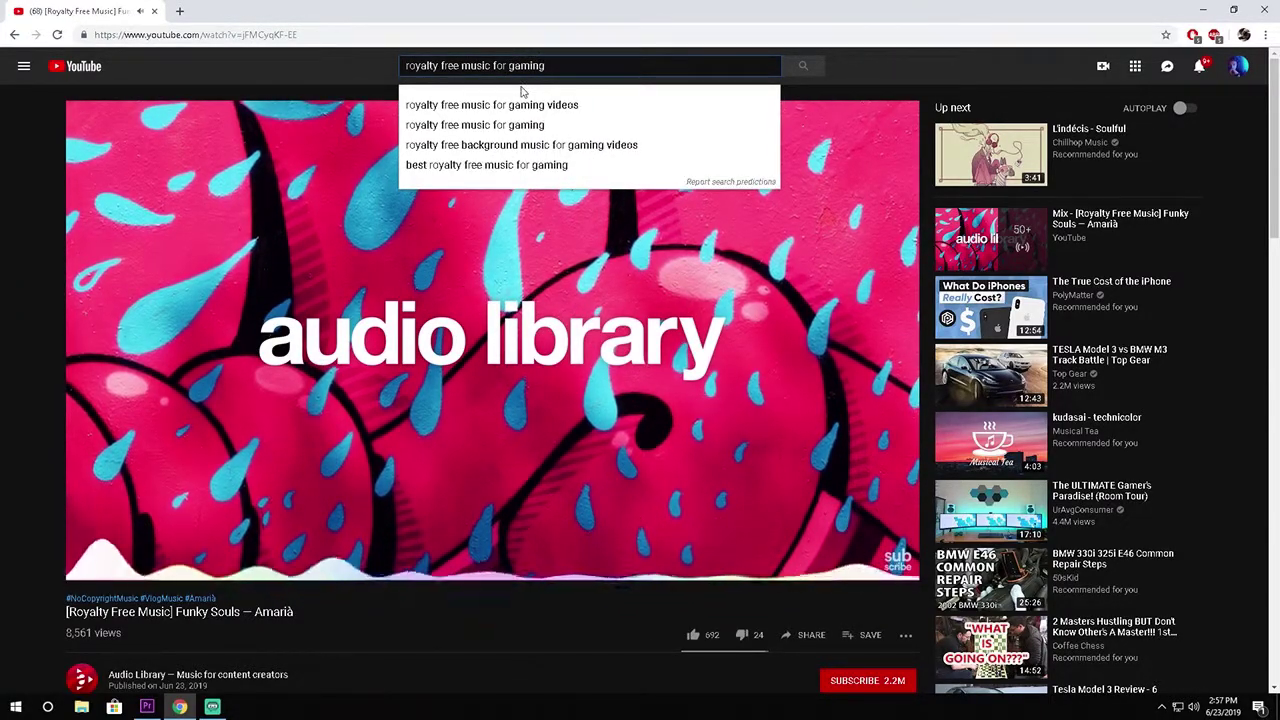
pyautogui.click(538, 105)
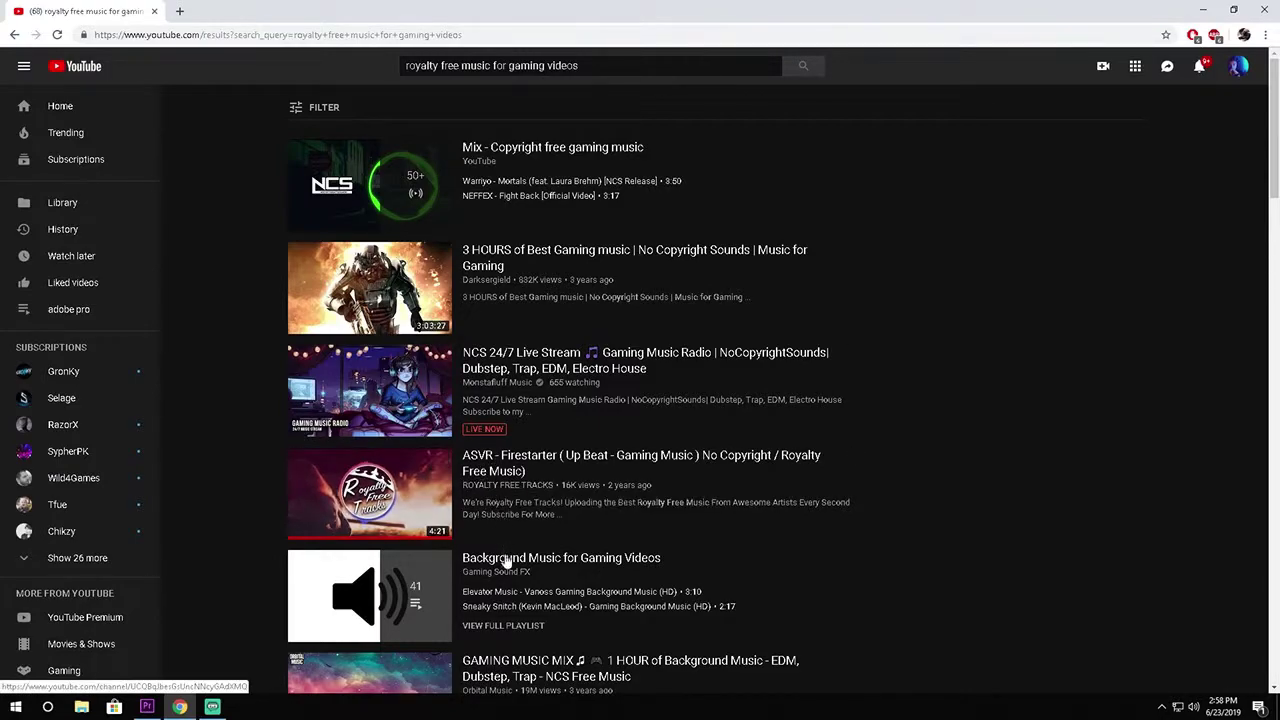
# Step: Browse the gaming music results and play "Mix - Copyright free gaming music"
pyautogui.scroll(-1, 535, 562)
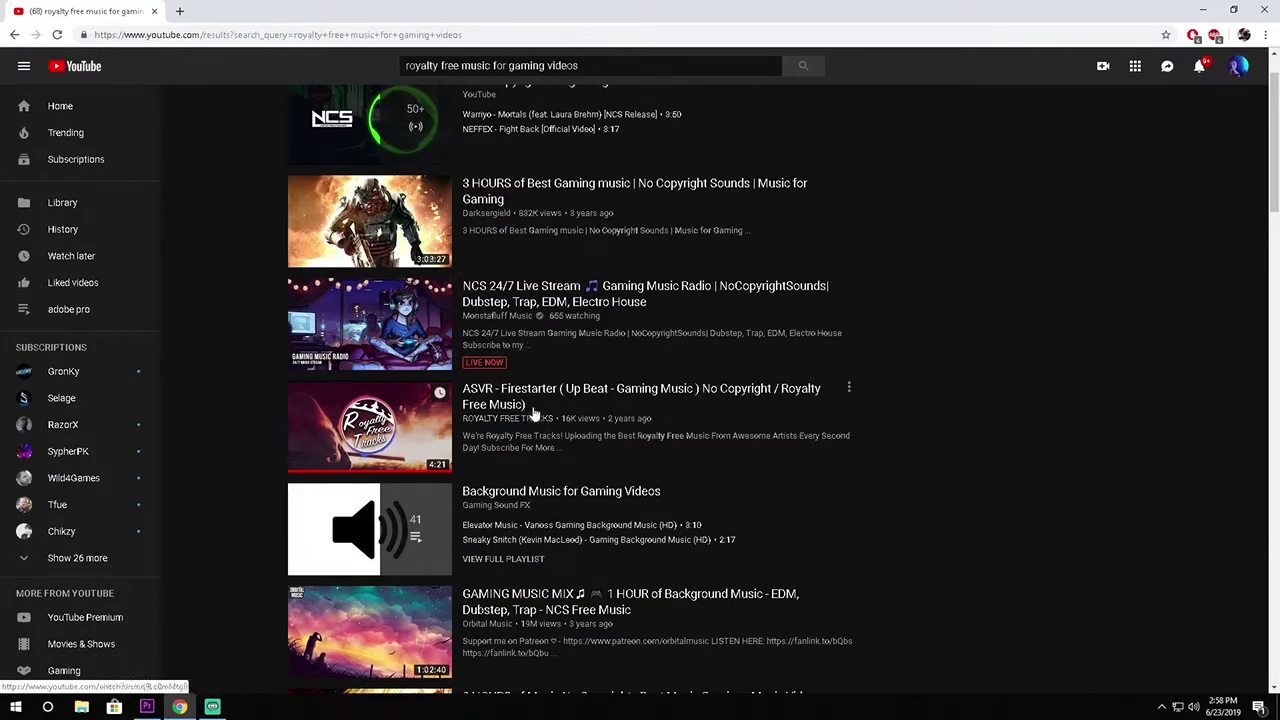
pyautogui.scroll(-3, 535, 413)
pyautogui.scroll(-1, 530, 450)
pyautogui.scroll(2, 528, 476)
pyautogui.scroll(3, 528, 476)
pyautogui.click(560, 149)
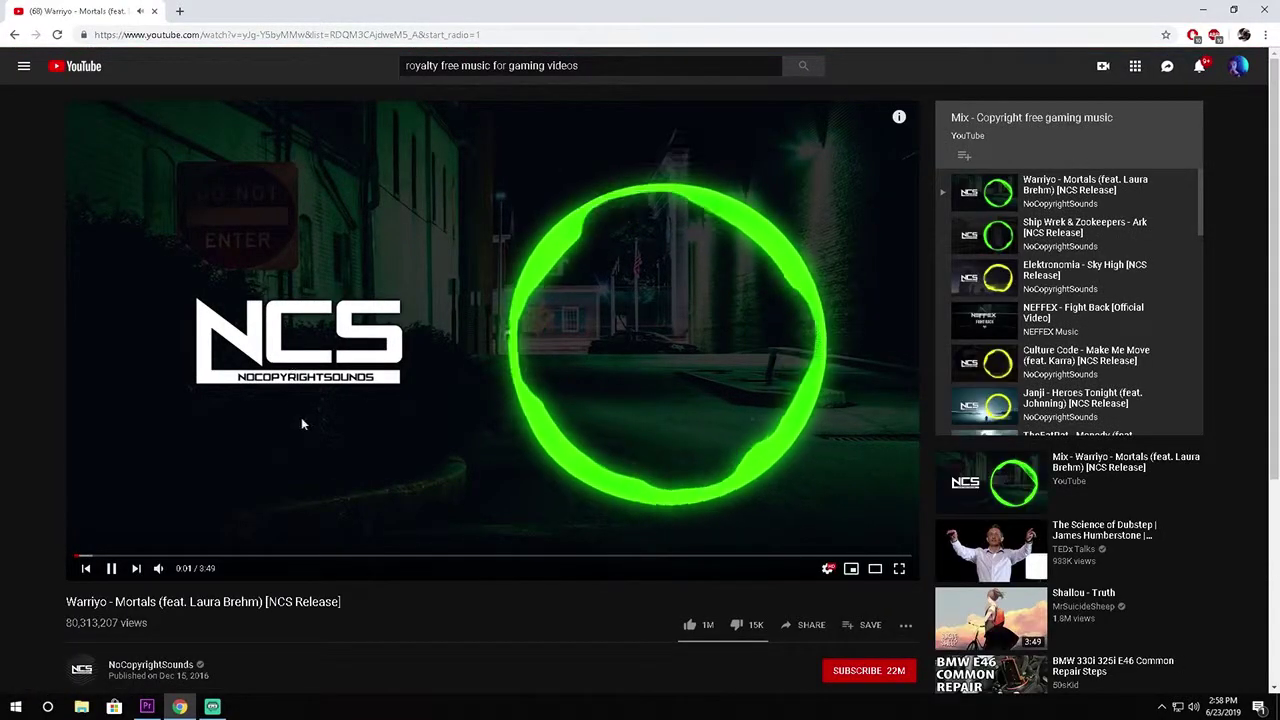
pyautogui.moveTo(161, 568)
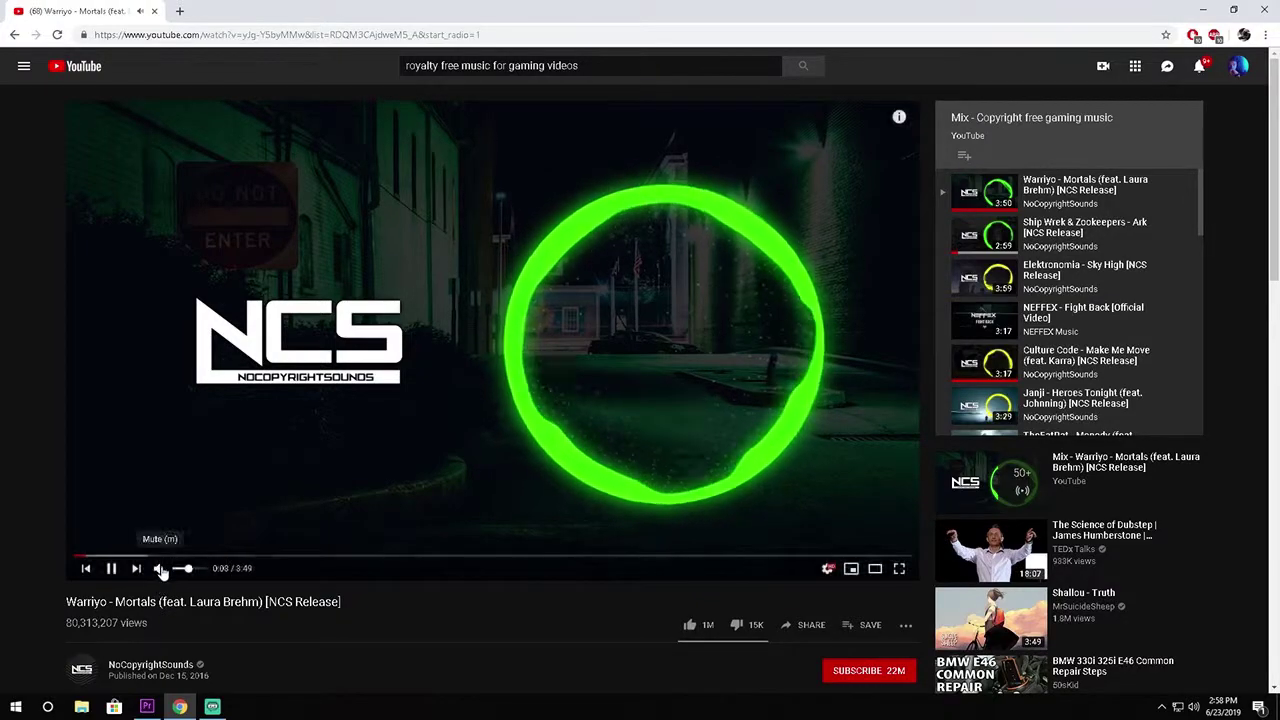
# Step: In a new tab, search the web for "youtube to mp3" and open the YouTube to Mp3 Converter at ytmp3.cc
pyautogui.click(180, 11)
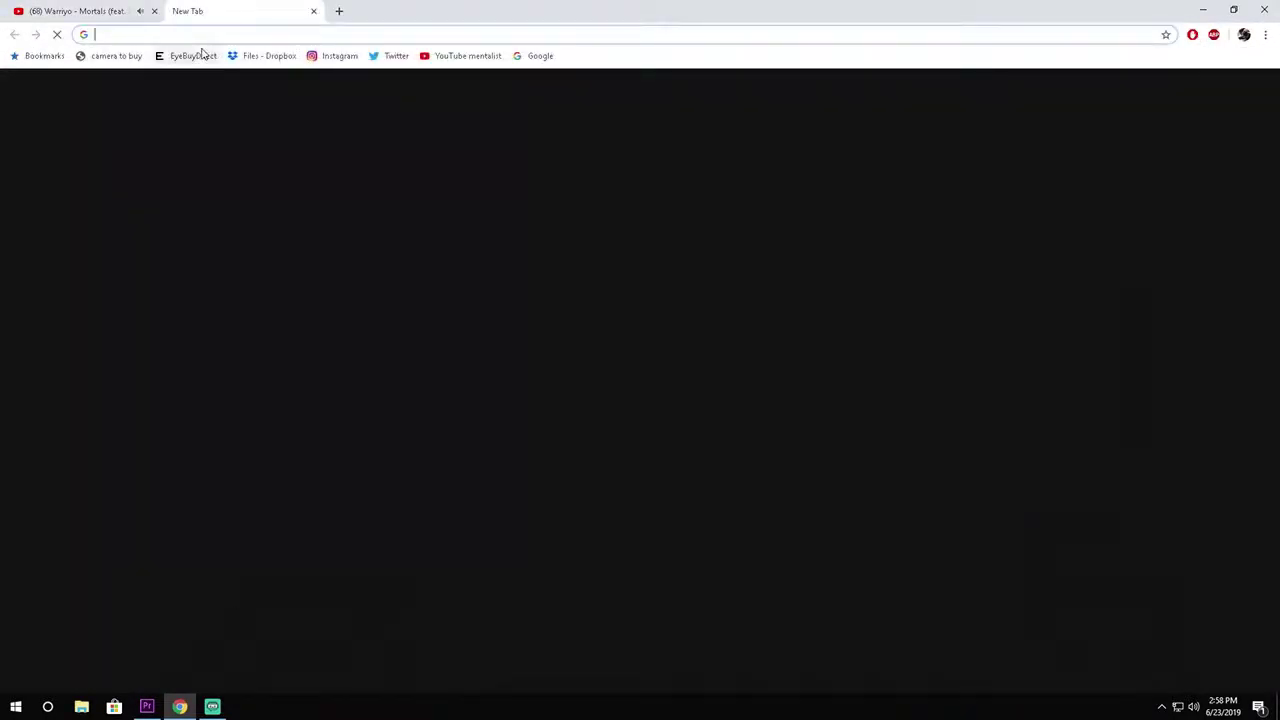
pyautogui.write('you')
pyautogui.press('BackSpace')
pyautogui.press('BackSpace')
pyautogui.write('ut')
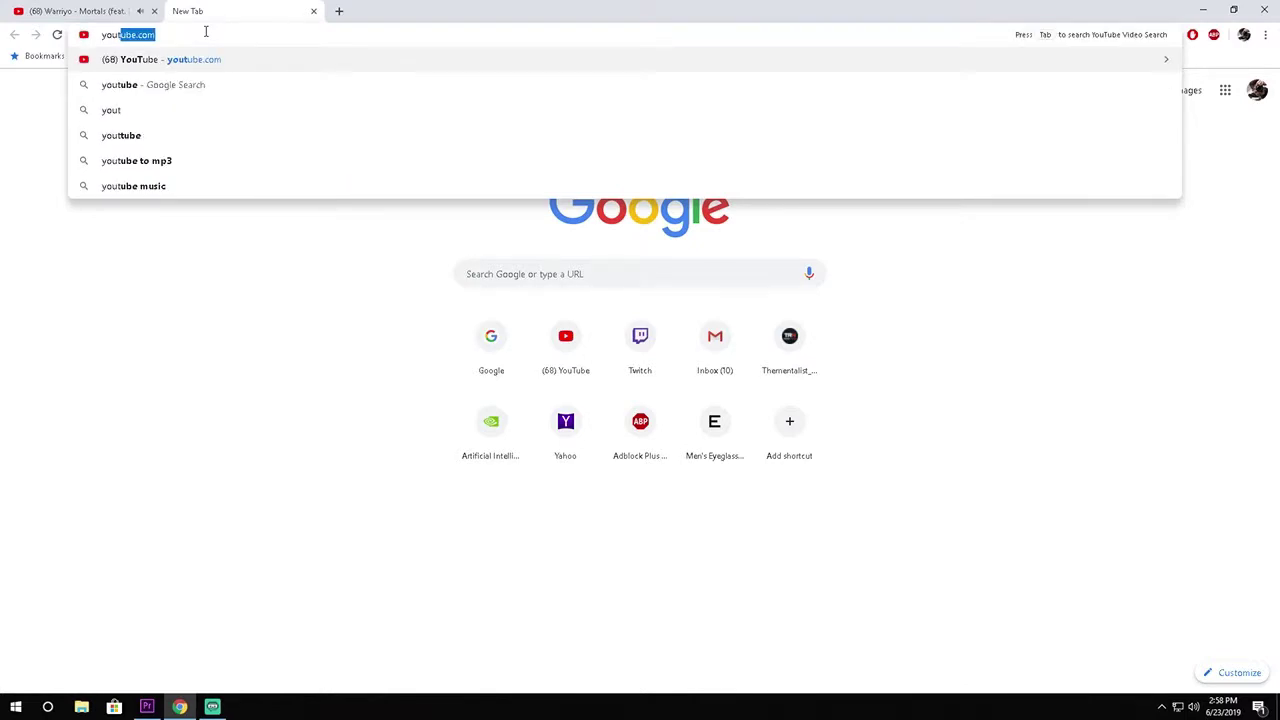
pyautogui.write('ube to mp3')
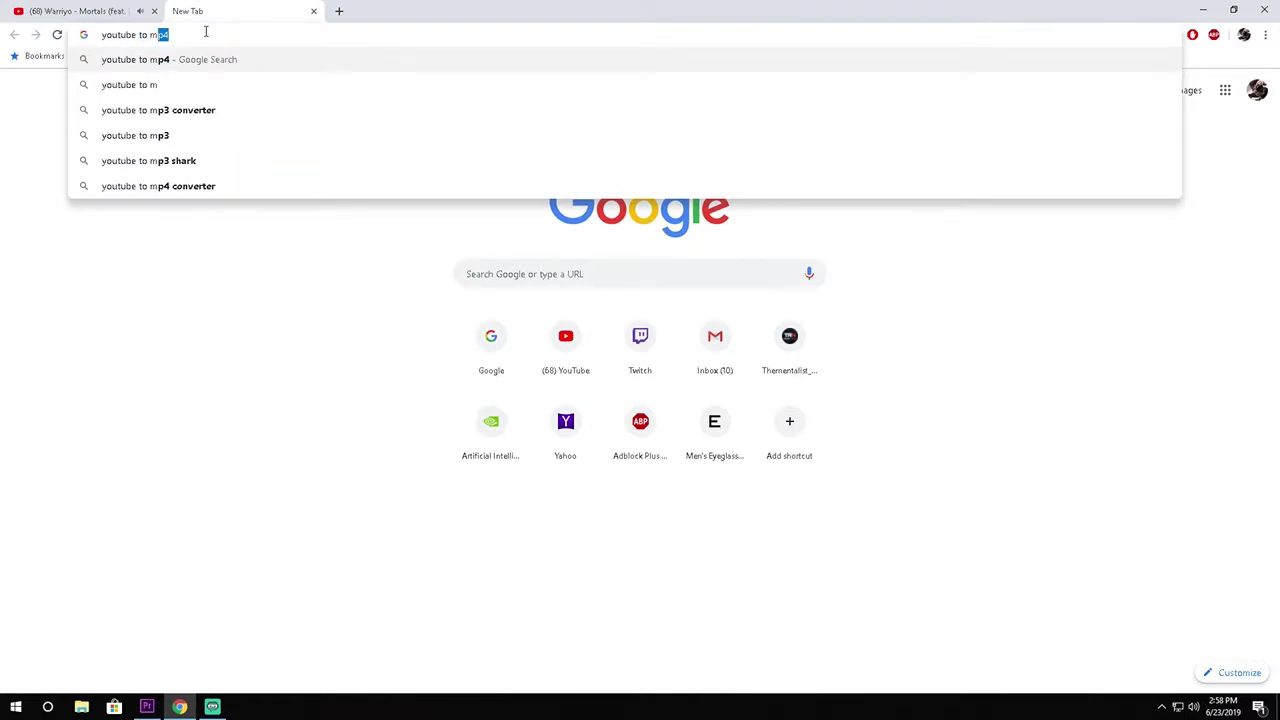
pyautogui.press('Return')
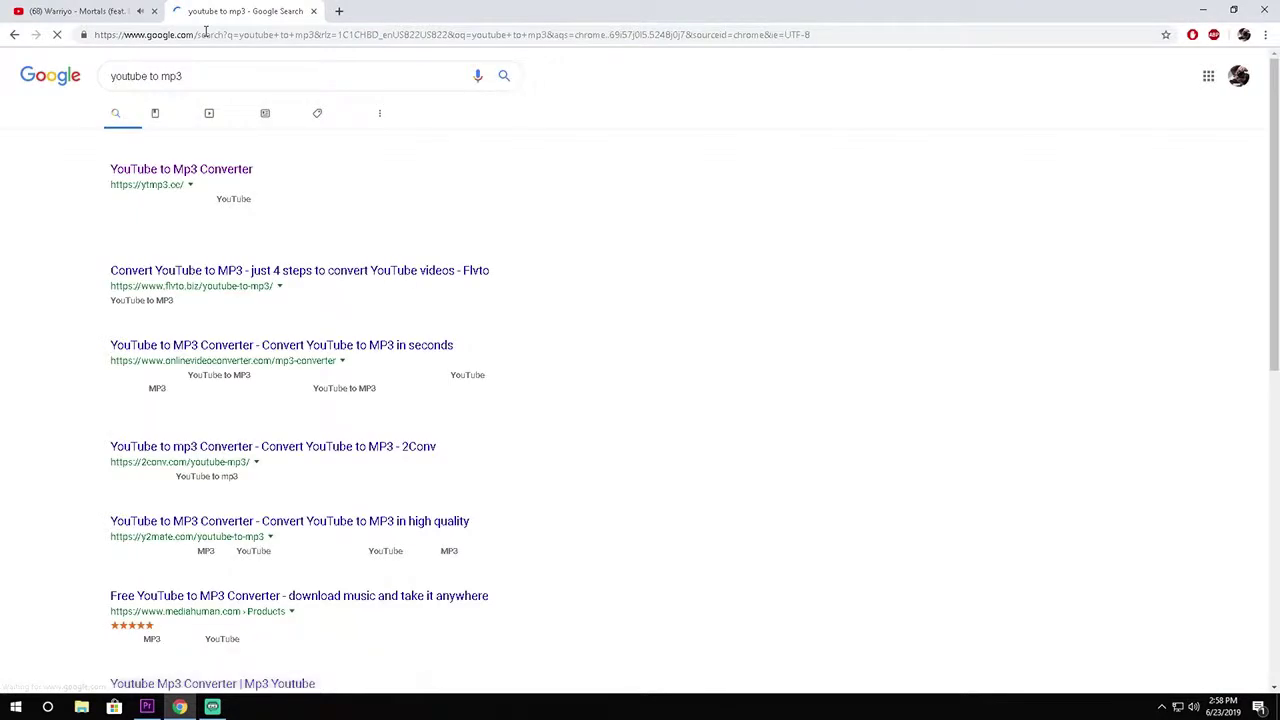
pyautogui.click(200, 178)
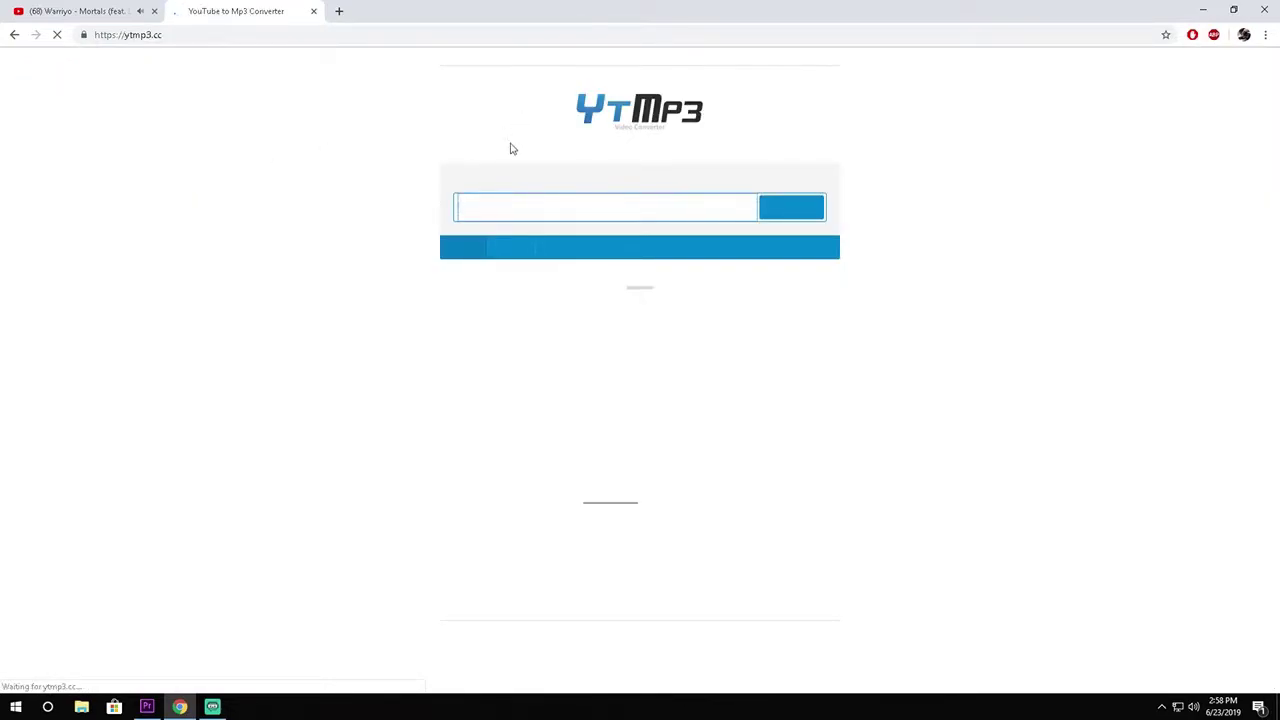
# Step: Copy the URL of the "Warriyo - Mortals" YouTube video and paste it into the ytmp3.cc converter
pyautogui.click(132, 11)
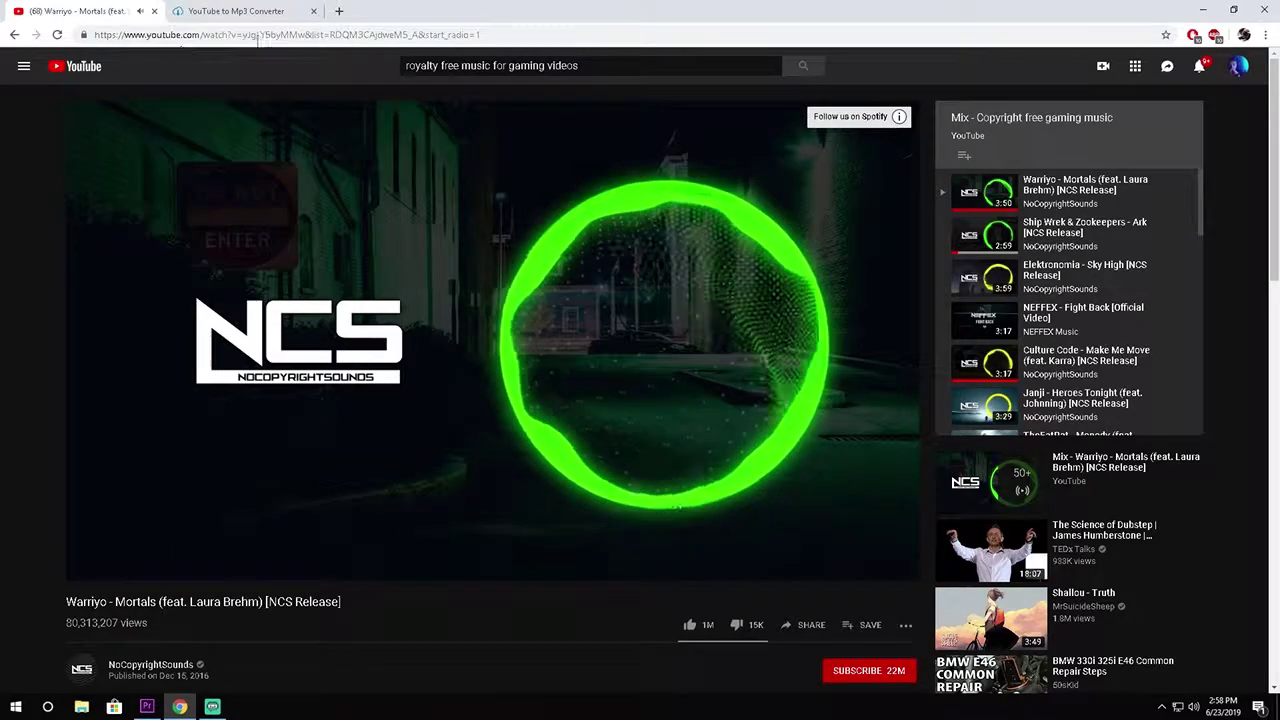
pyautogui.moveTo(482, 34); pyautogui.dragTo(33, 36)
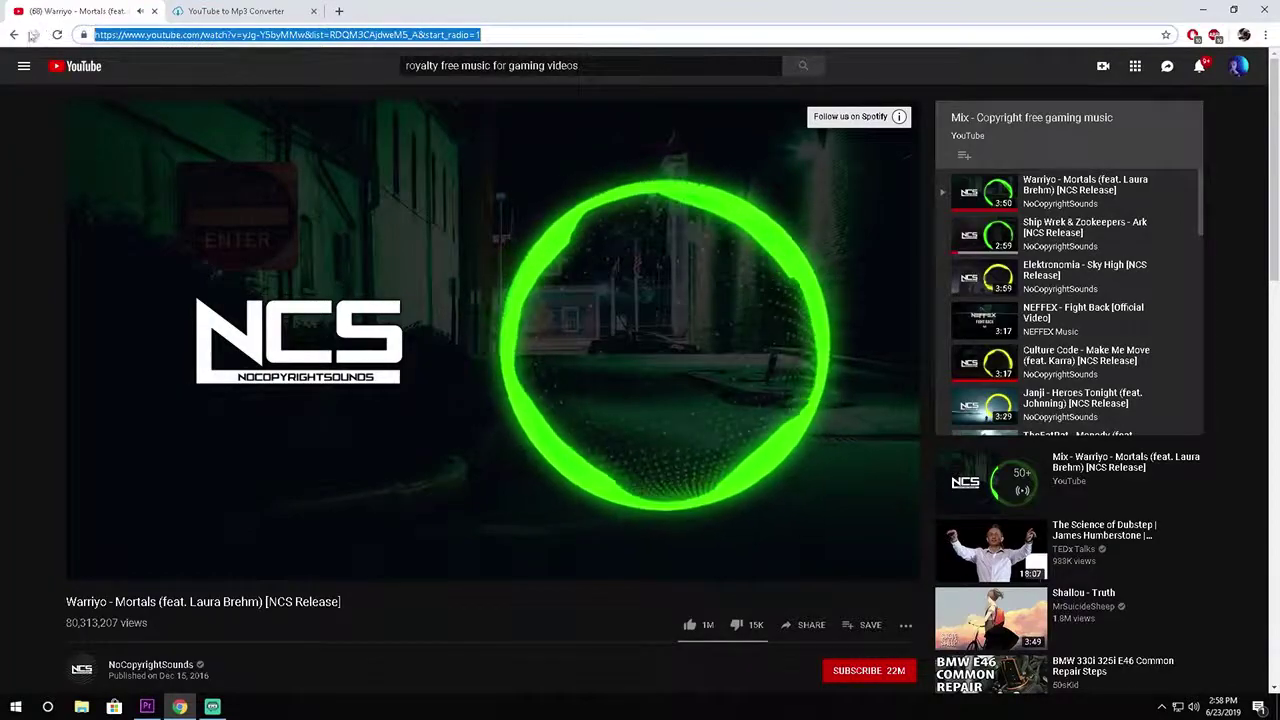
pyautogui.rightClick(198, 37)
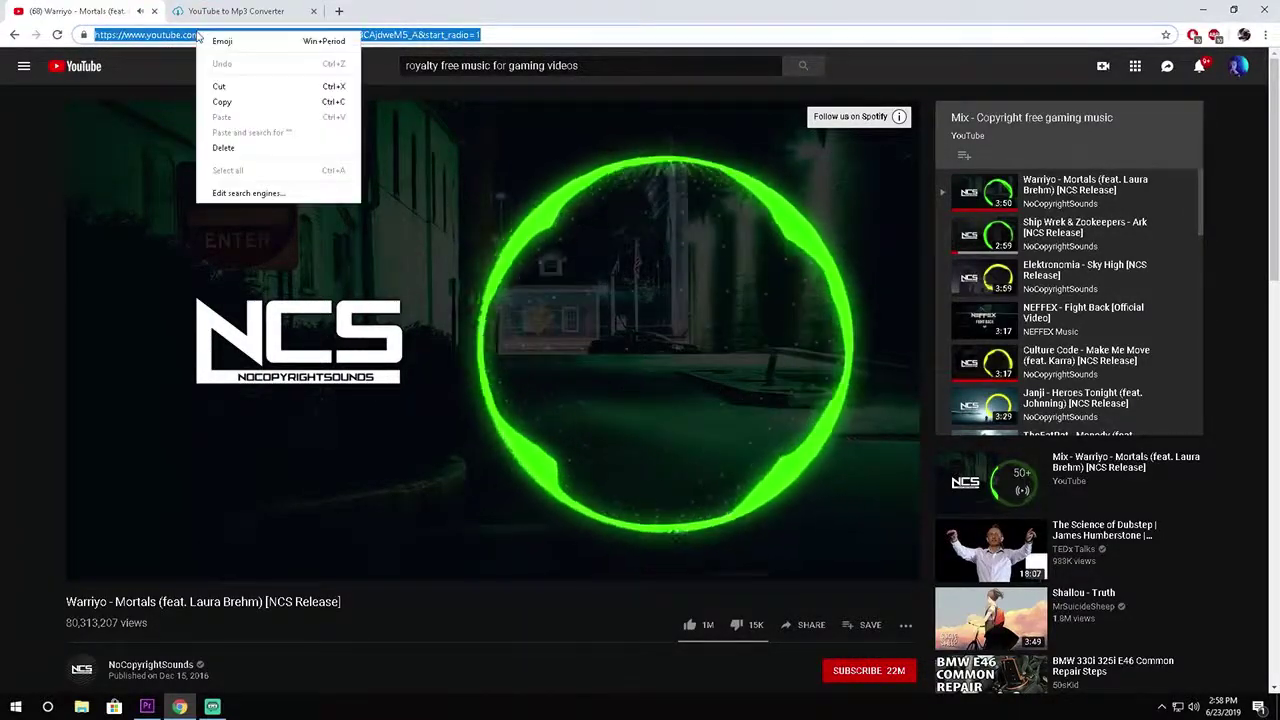
pyautogui.click(222, 101)
pyautogui.click(245, 11)
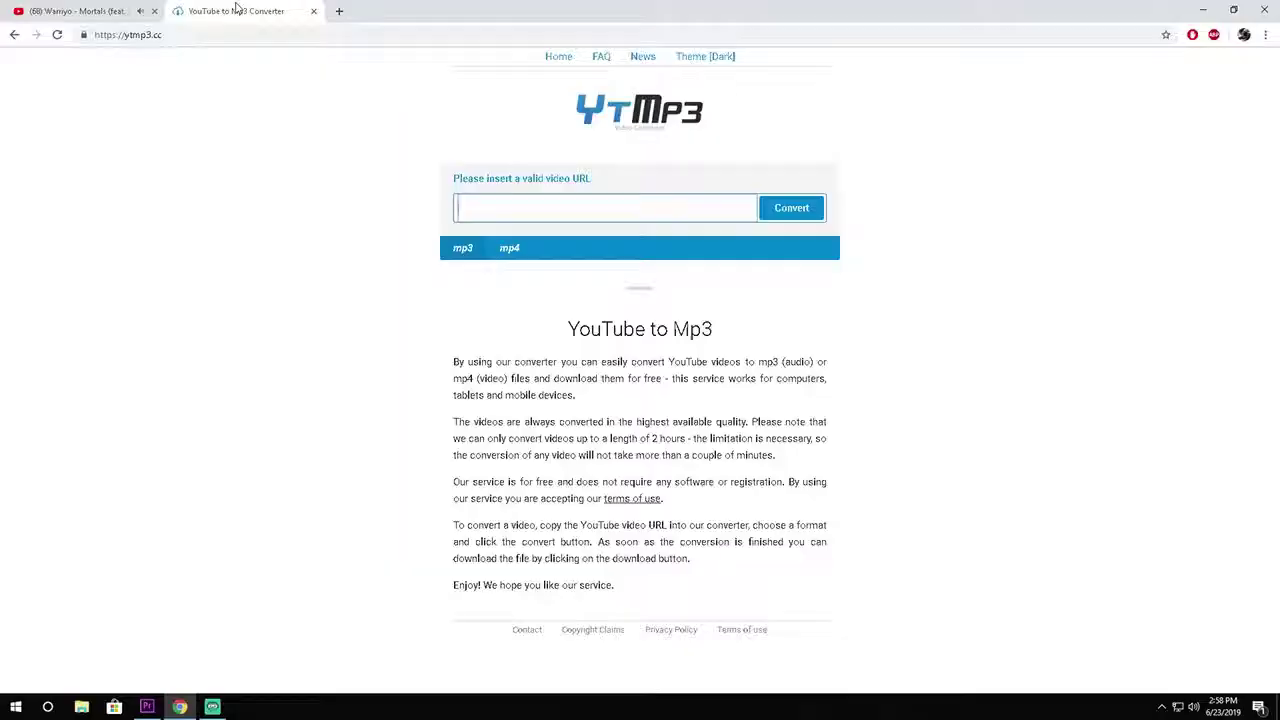
pyautogui.rightClick(660, 209)
pyautogui.click(675, 300)
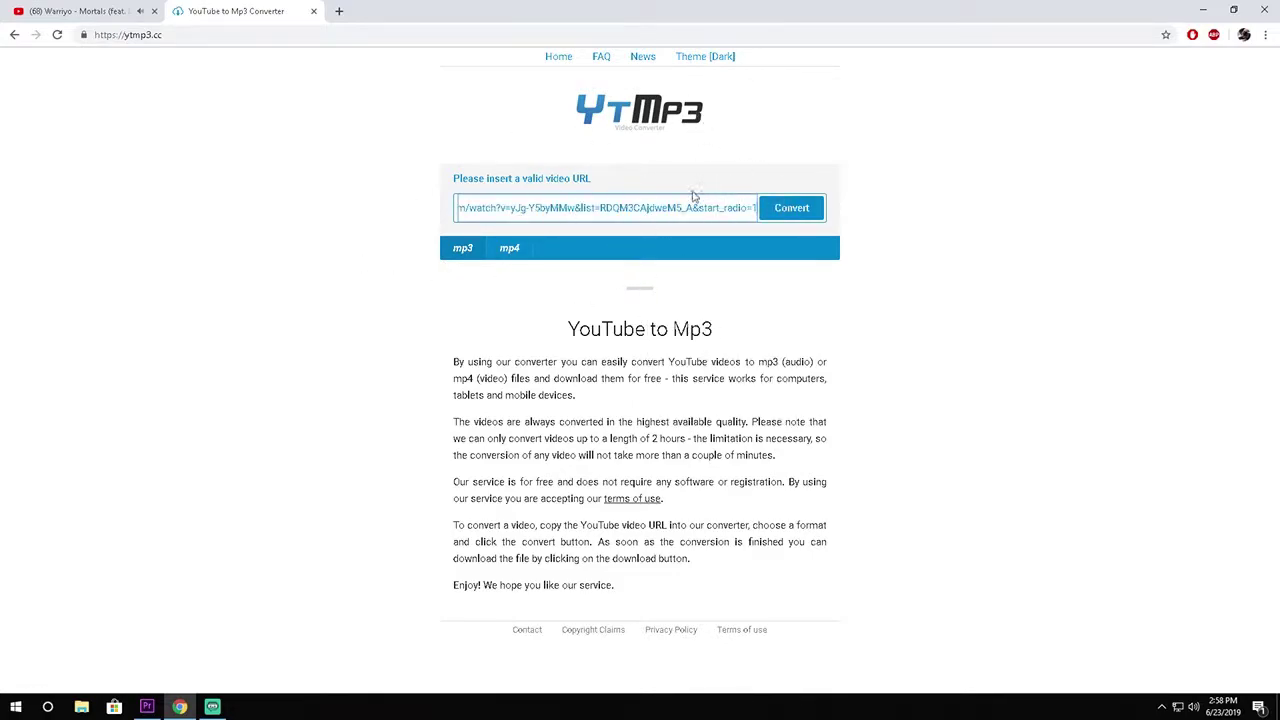
# Step: Recheck the video's YouTube page and start converting the pasted URL to MP3
pyautogui.click(113, 10)
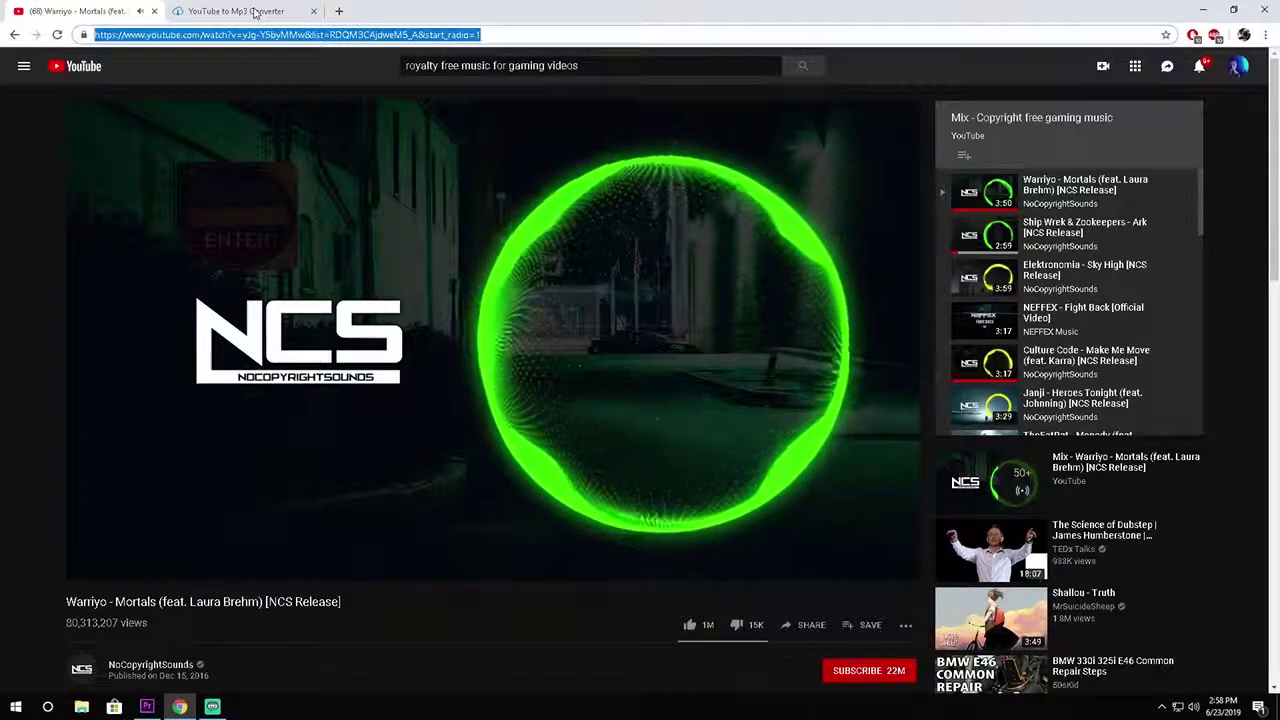
pyautogui.click(257, 12)
pyautogui.click(792, 208)
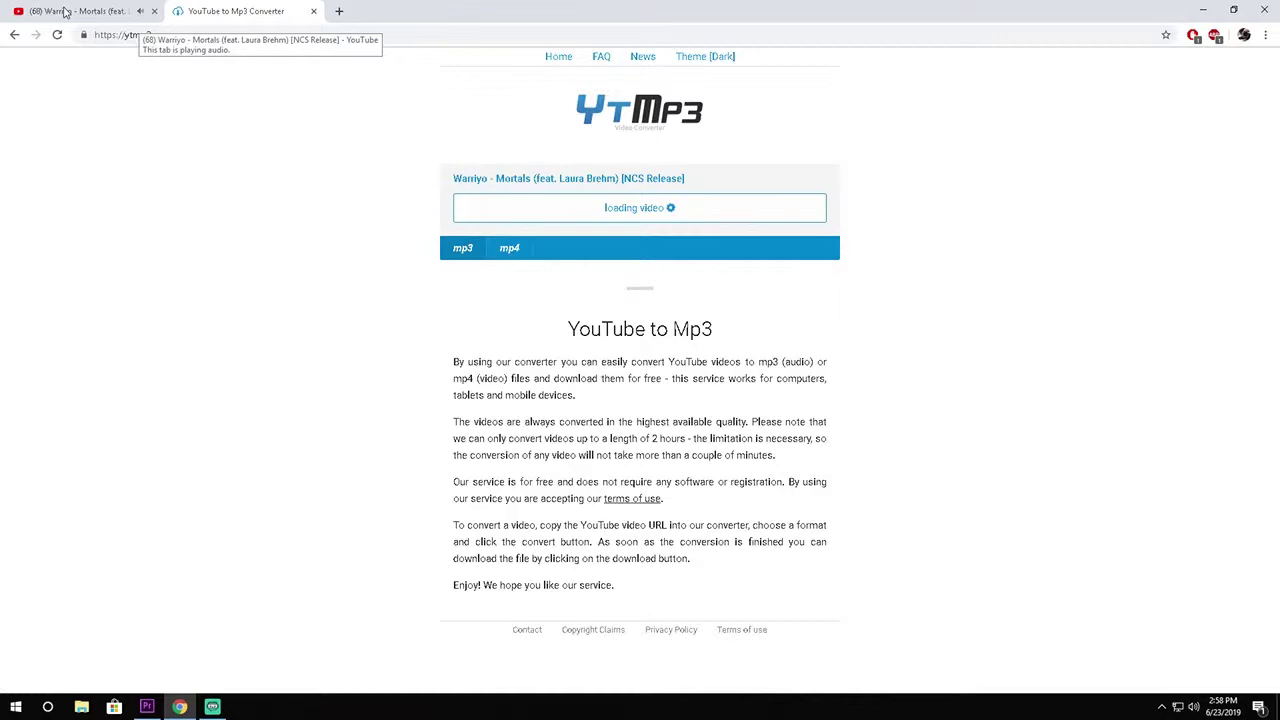
# Step: Open the Documents folder in File Explorer and move its window clear of the converter's download options
pyautogui.click(81, 707)
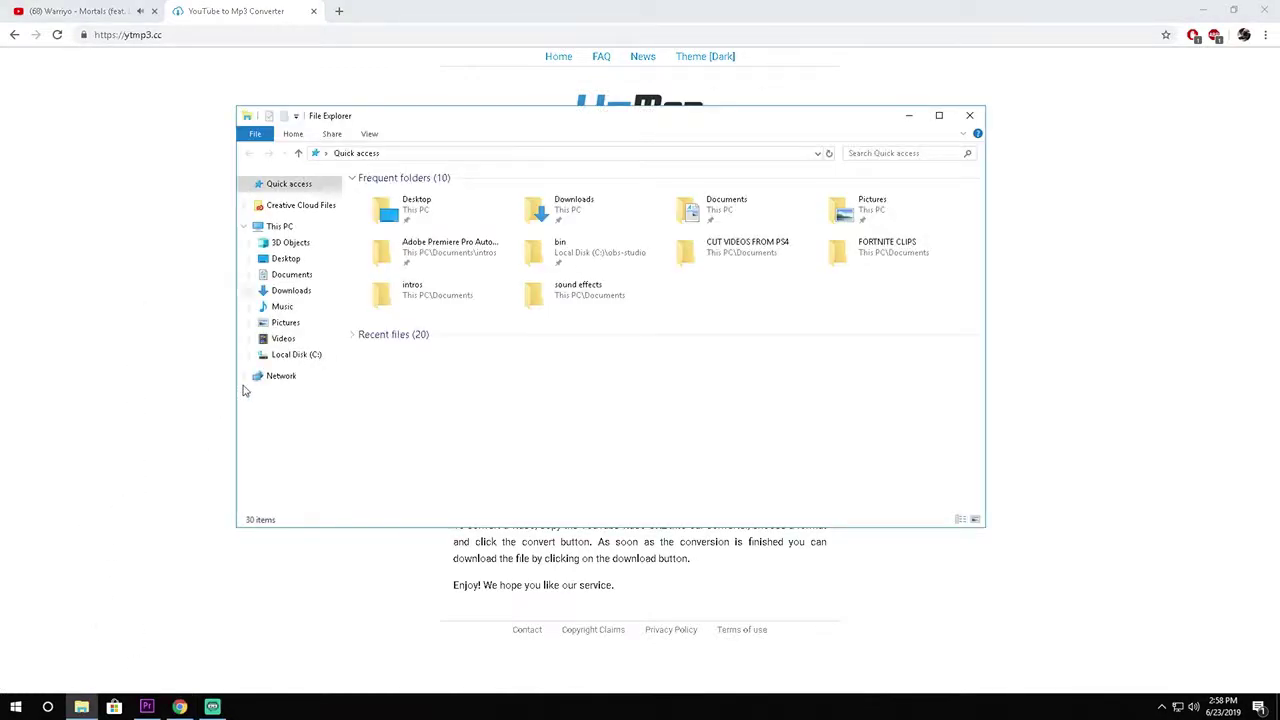
pyautogui.click(293, 278)
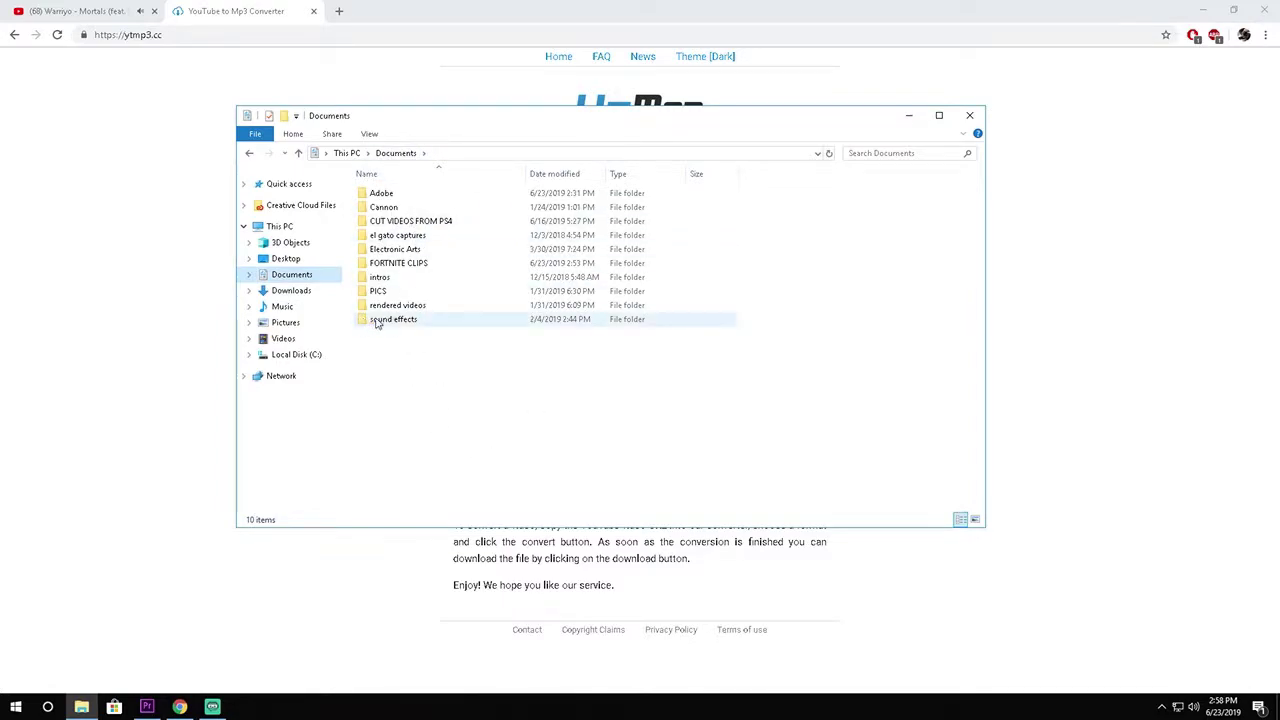
pyautogui.moveTo(485, 122); pyautogui.dragTo(550, 342)
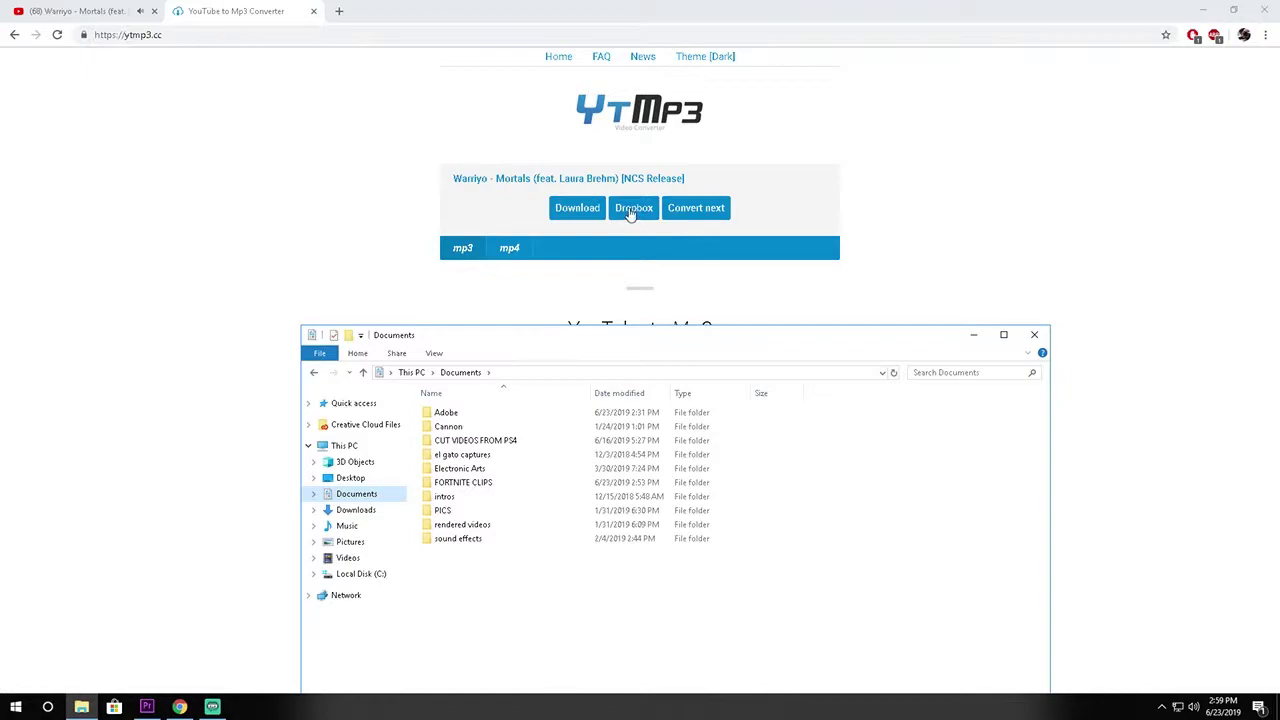
# Step: Download the converted "Warriyo - Mortals" MP3 and close the DocToPDF advertising page that pops up
pyautogui.click(587, 214)
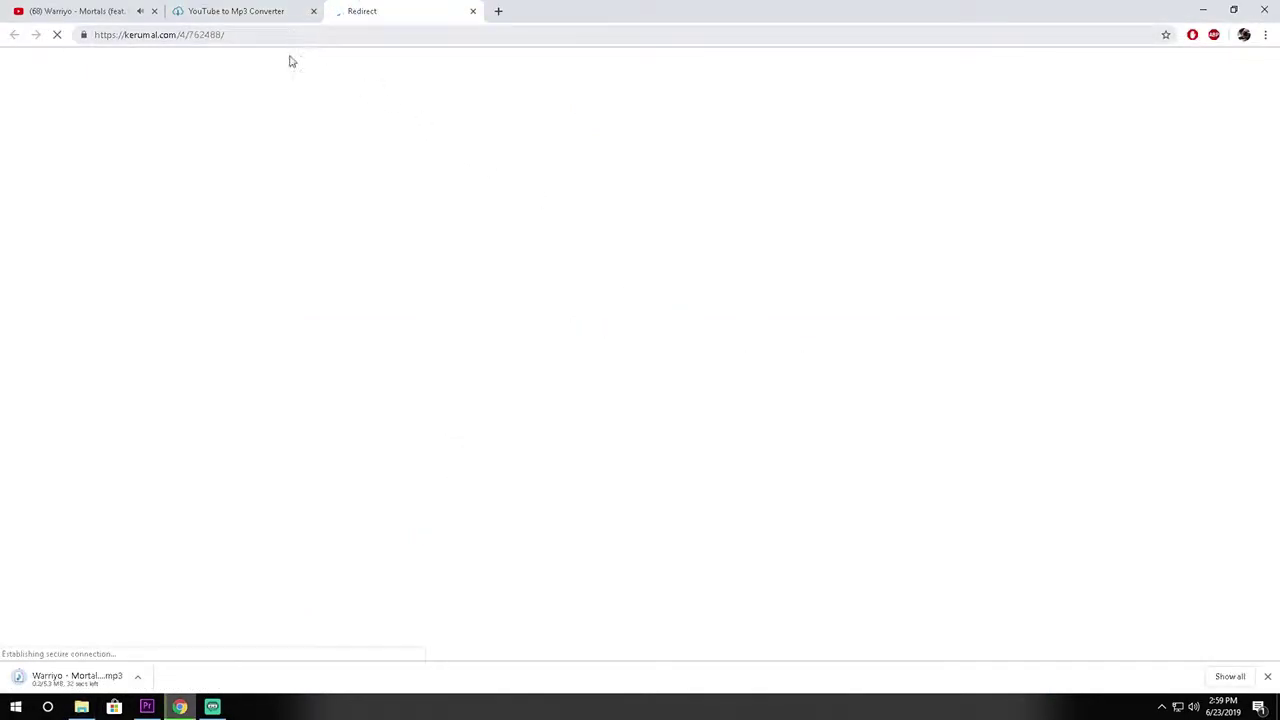
pyautogui.click(81, 707)
pyautogui.moveTo(615, 346); pyautogui.dragTo(742, 233)
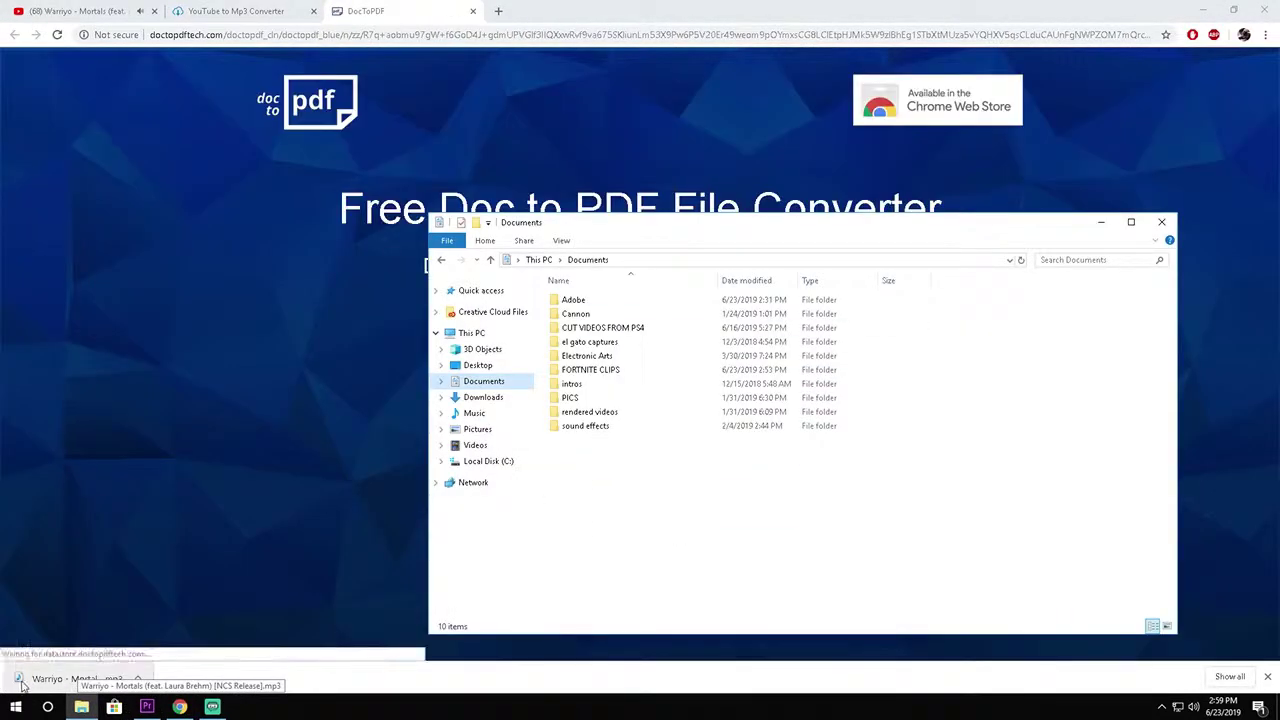
pyautogui.moveTo(590, 227); pyautogui.dragTo(534, 463)
pyautogui.click(472, 11)
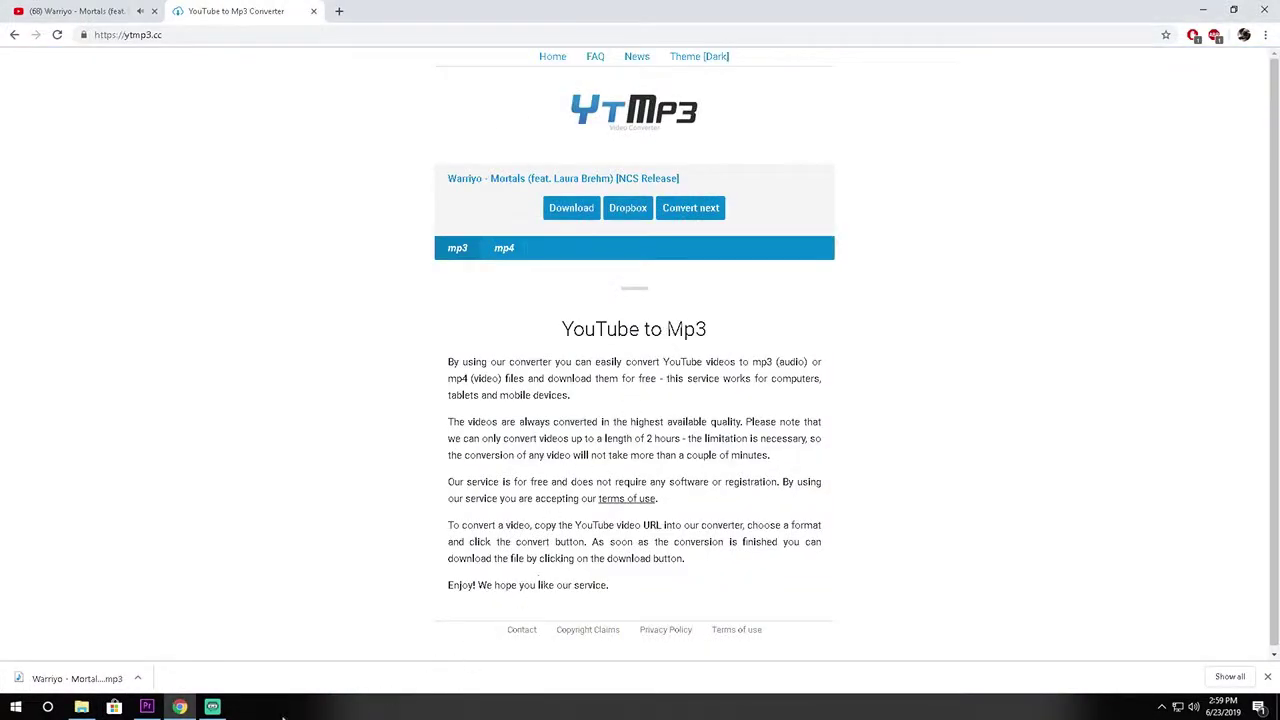
# Step: Place the downloaded "Warriyo - Mortals" MP3 in the "sound effects" folder inside Documents and open that folder
pyautogui.click(81, 707)
pyautogui.moveTo(535, 463); pyautogui.dragTo(516, 293)
pyautogui.moveTo(91, 683); pyautogui.dragTo(493, 499)
pyautogui.doubleClick(471, 497)
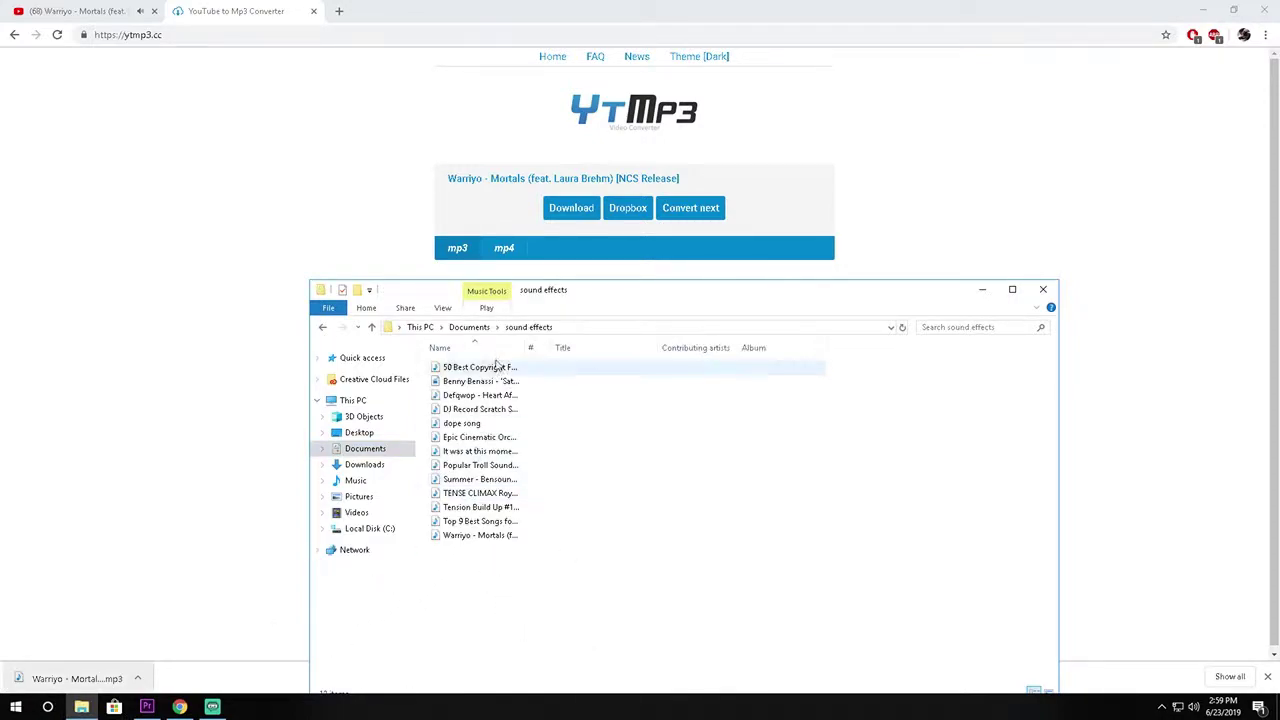
# Step: Widen the Name column to read the full track names in "sound effects", and close File Explorer
pyautogui.rightClick(645, 425)
pyautogui.click(618, 397)
pyautogui.moveTo(527, 345); pyautogui.dragTo(805, 360)
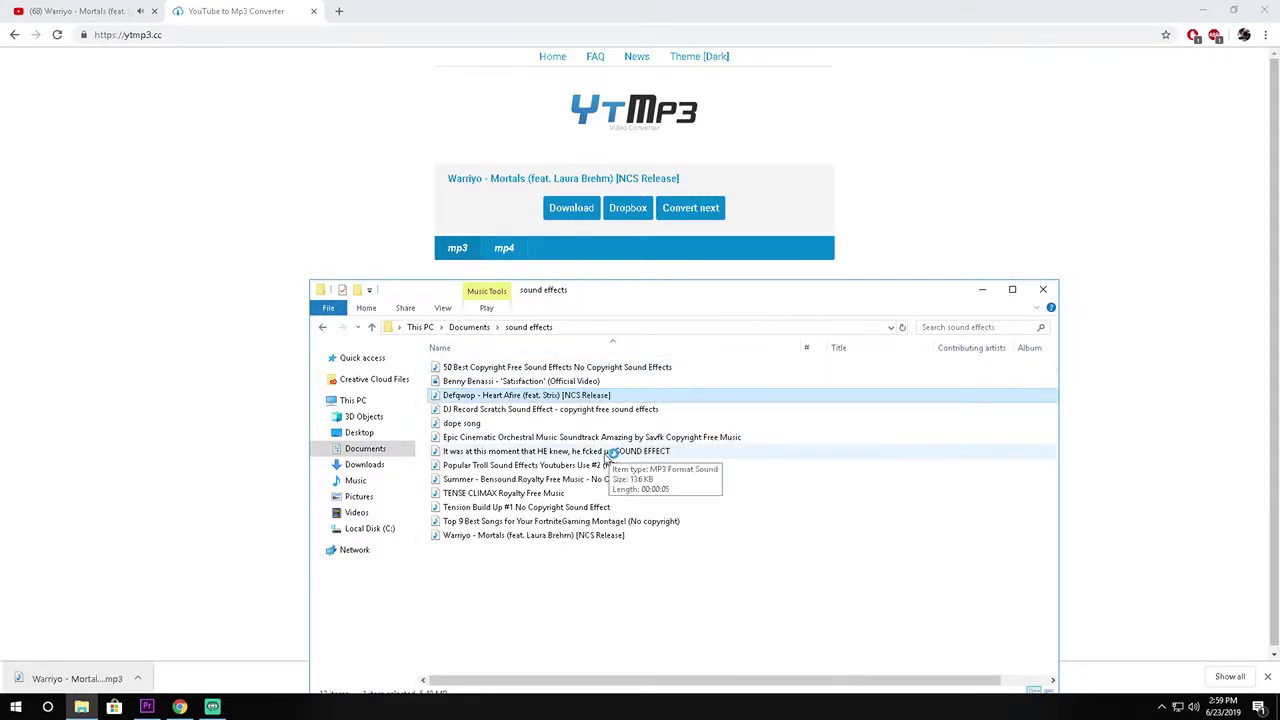
pyautogui.click(666, 614)
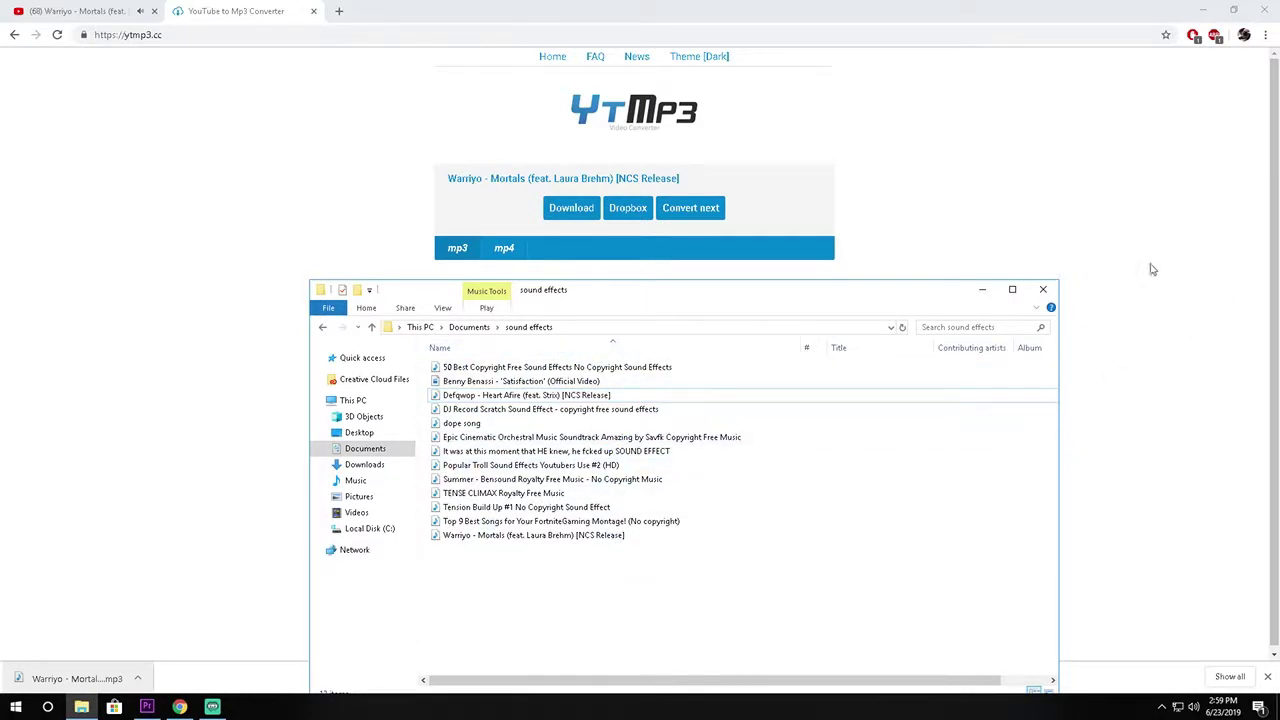
pyautogui.click(1043, 290)
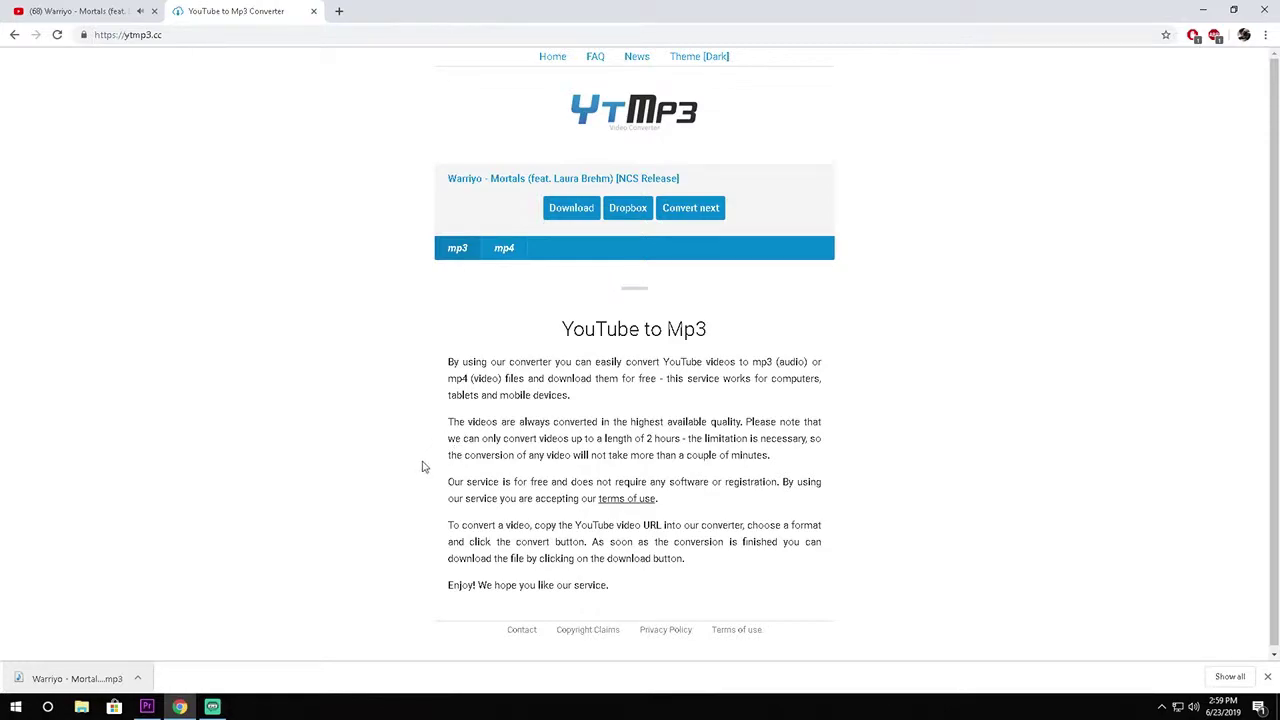